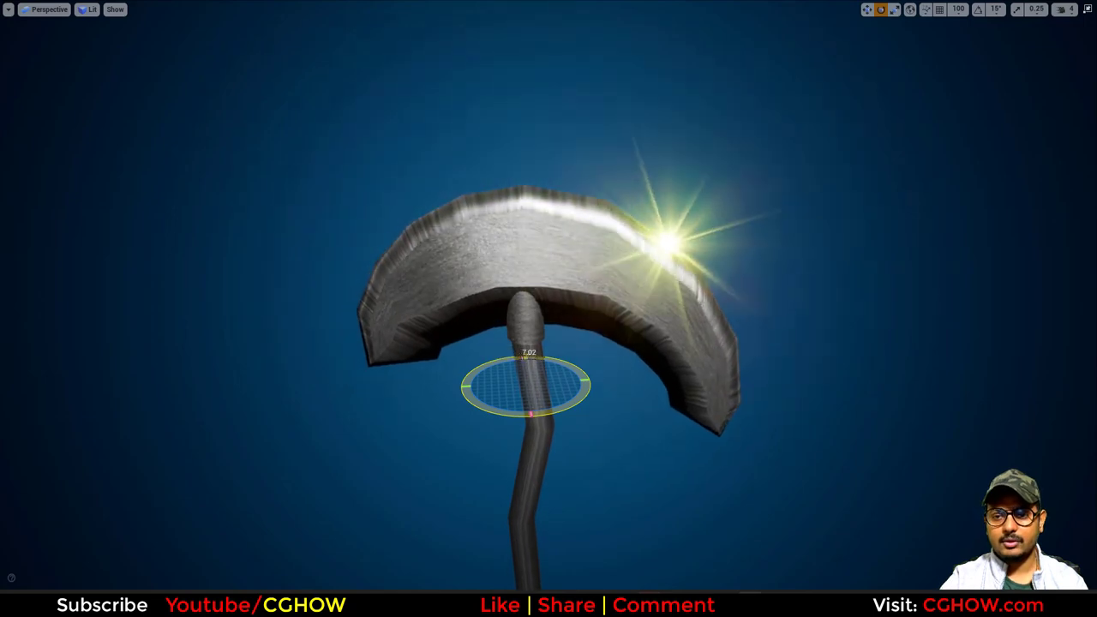
# Rotate the finished axe to preview its glint, and watch the reference blade video full screen on Twitter
pyautogui.moveTo(513, 355); pyautogui.dragTo(536, 356)
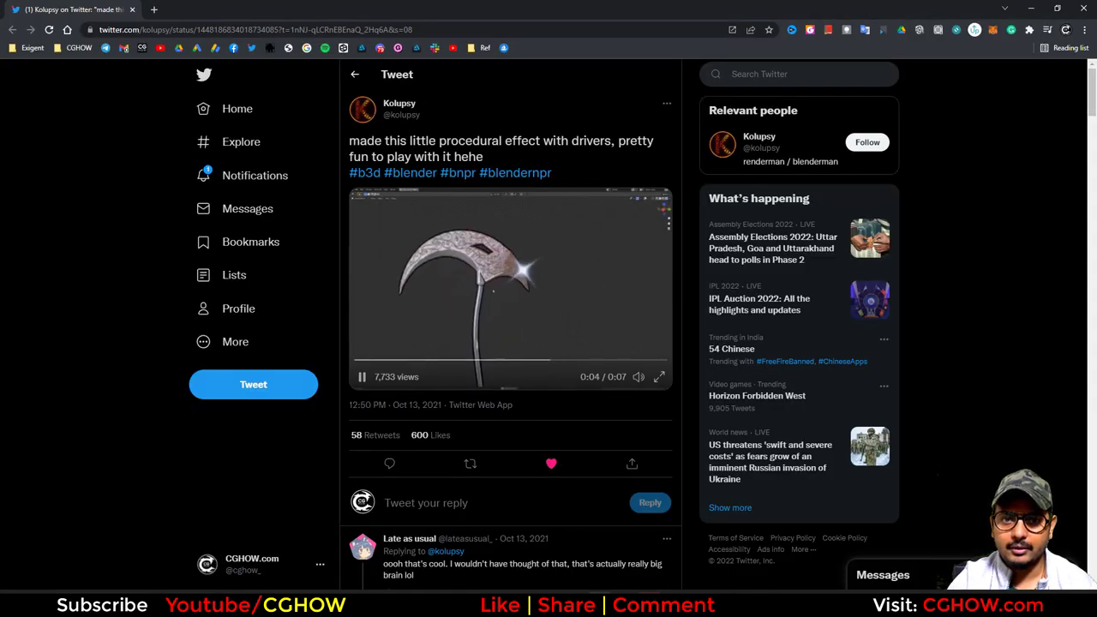
pyautogui.click(659, 376)
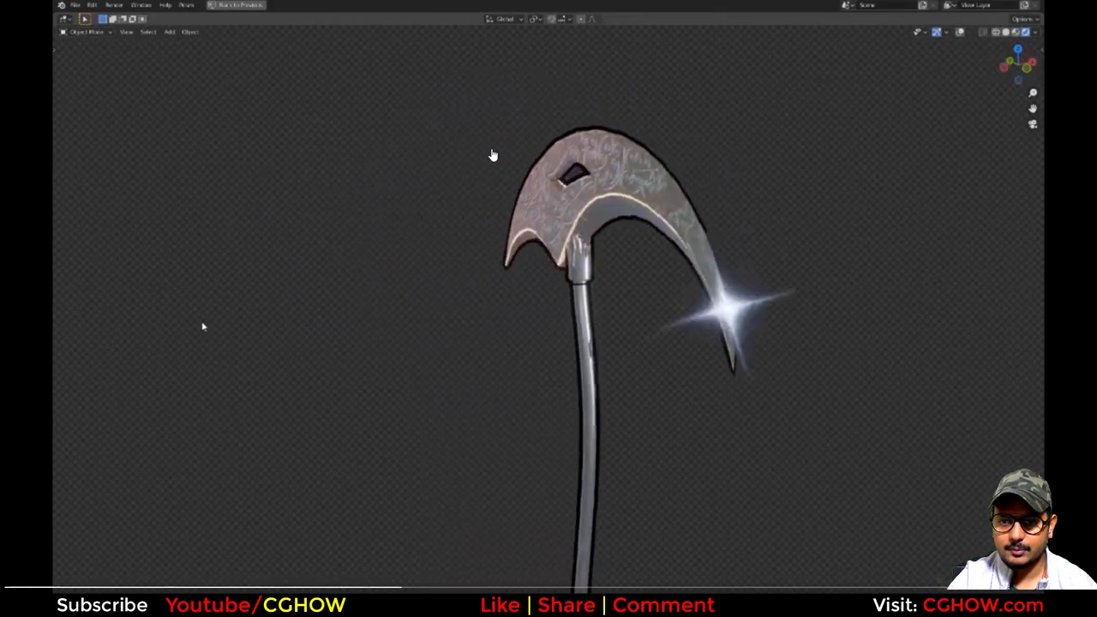
pyautogui.press('Escape')
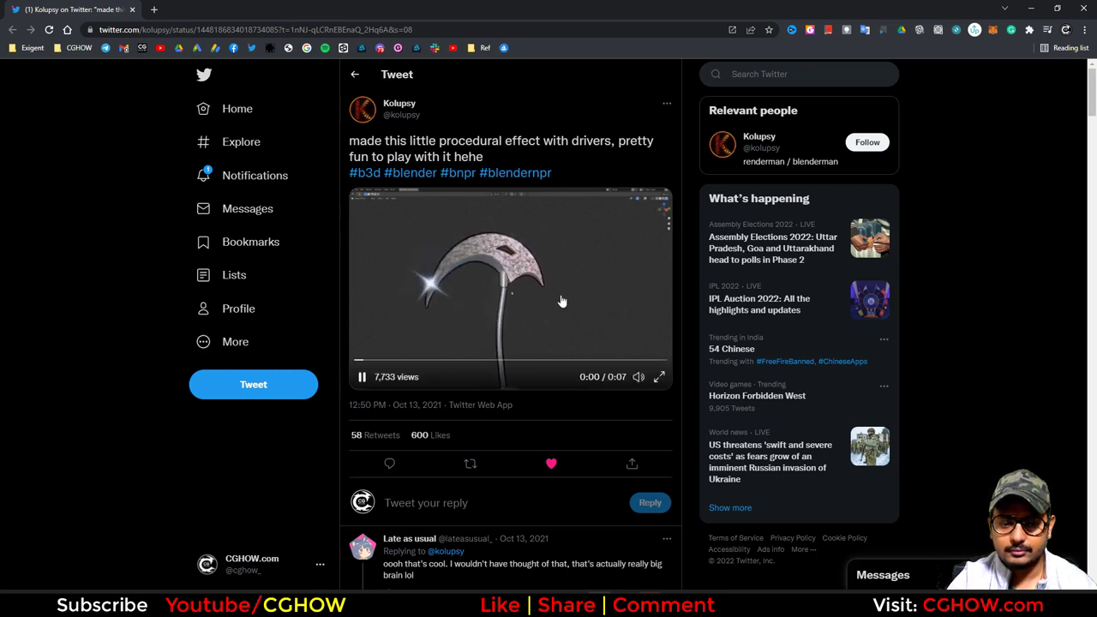
pyautogui.click(1031, 10)
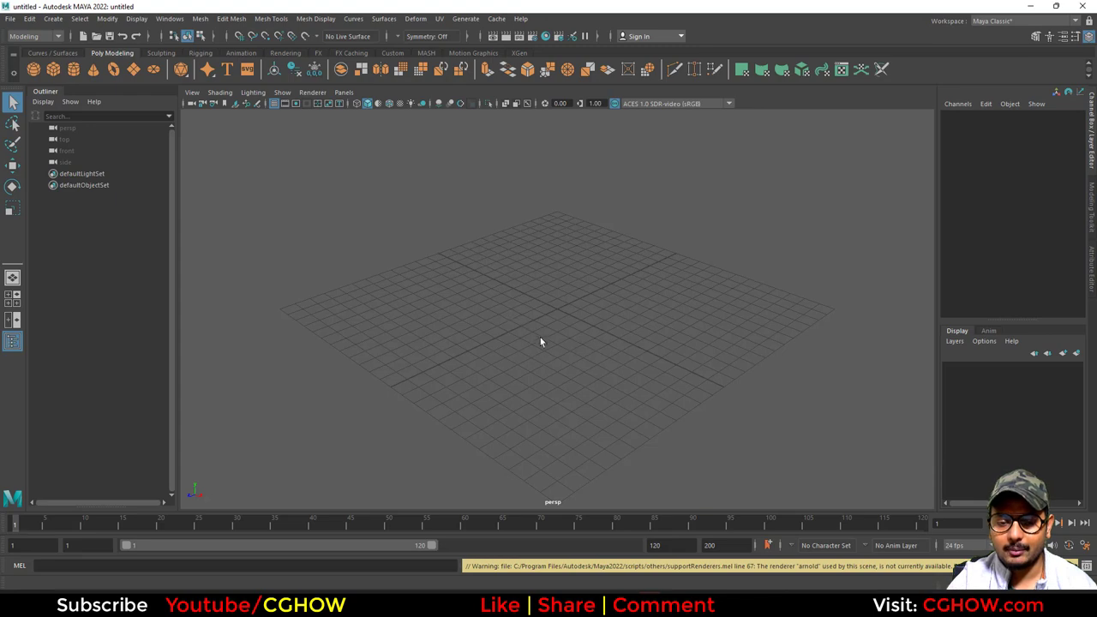
# In Maya, shape the half-ring blade by moving its end vertices and scaling the middle edge loop around its thickness
pyautogui.keyDown('alt'); pyautogui.moveTo(578, 341); pyautogui.dragTo(501, 352); pyautogui.keyUp('alt')
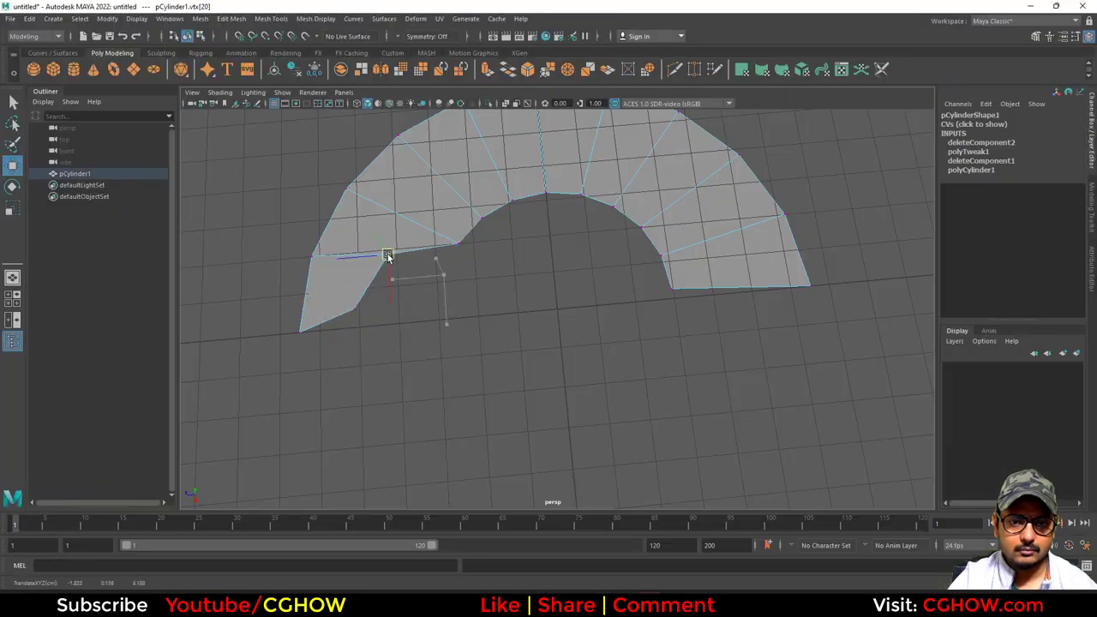
pyautogui.moveTo(749, 264); pyautogui.dragTo(764, 246)
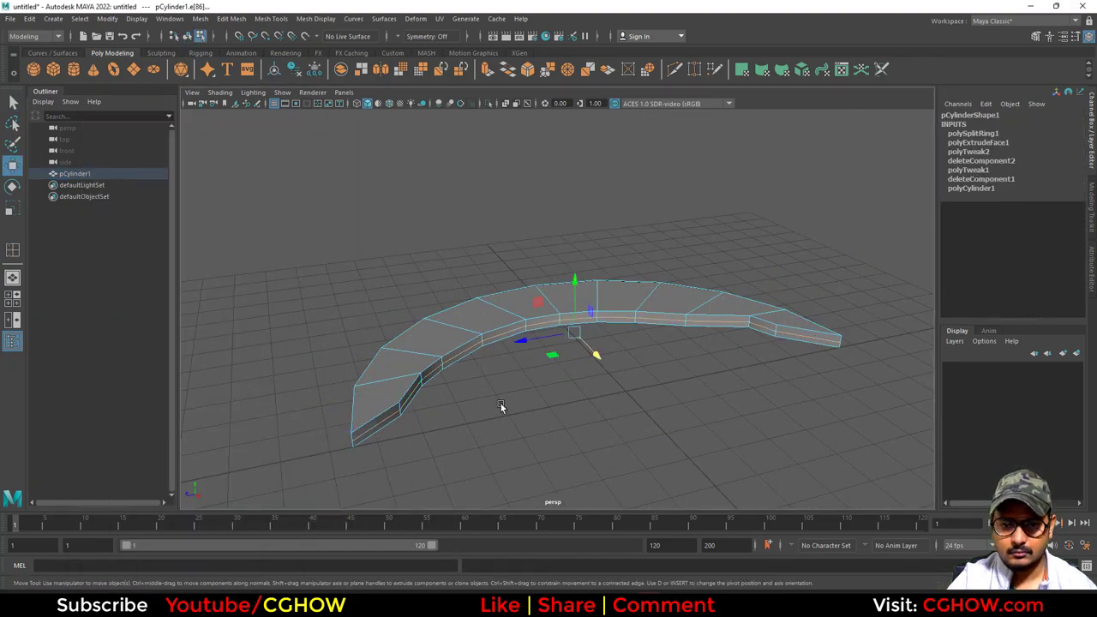
pyautogui.press('r')
pyautogui.keyDown('alt'); pyautogui.moveTo(501, 407); pyautogui.dragTo(514, 480); pyautogui.keyUp('alt')
pyautogui.moveTo(587, 321); pyautogui.dragTo(540, 322)
# Bring the corner vertices at the blade's end together into a sharp point
pyautogui.press('w')
pyautogui.keyDown('alt'); pyautogui.moveTo(536, 467); pyautogui.dragTo(675, 391); pyautogui.keyUp('alt')
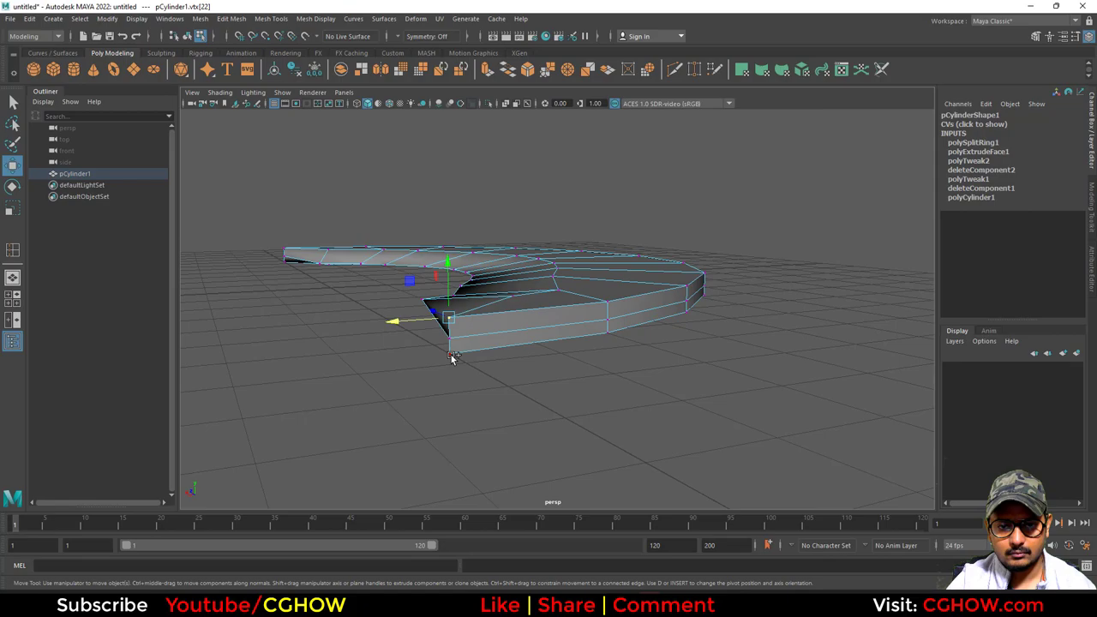
pyautogui.keyDown('alt'); pyautogui.moveTo(600, 360); pyautogui.dragTo(666, 293); pyautogui.keyUp('alt')
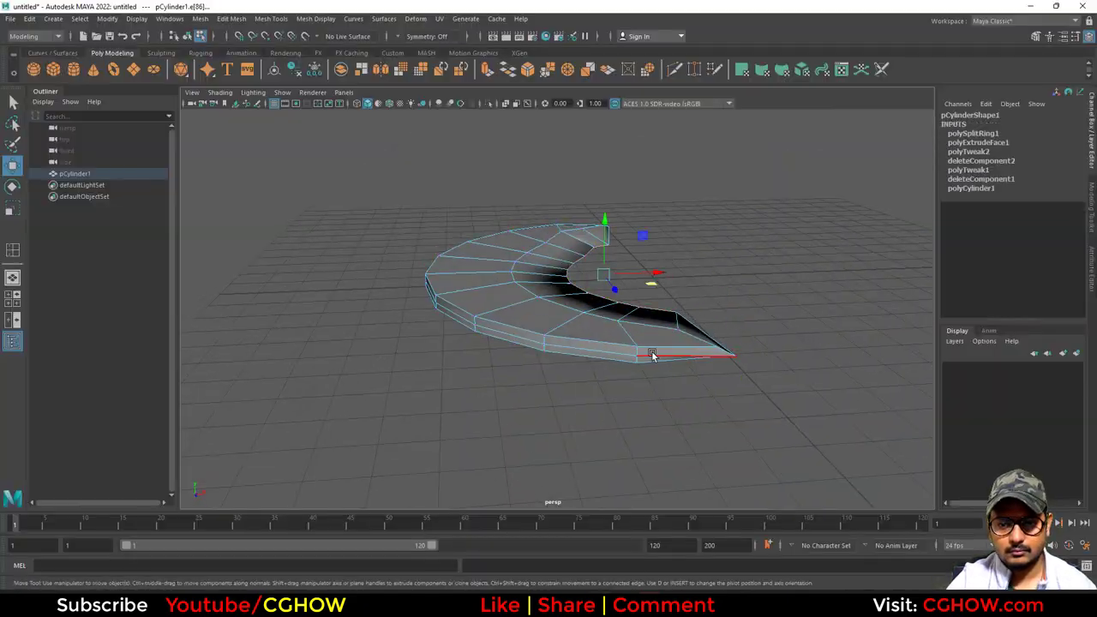
pyautogui.keyDown('alt'); pyautogui.moveTo(649, 355); pyautogui.dragTo(408, 353); pyautogui.keyUp('alt')
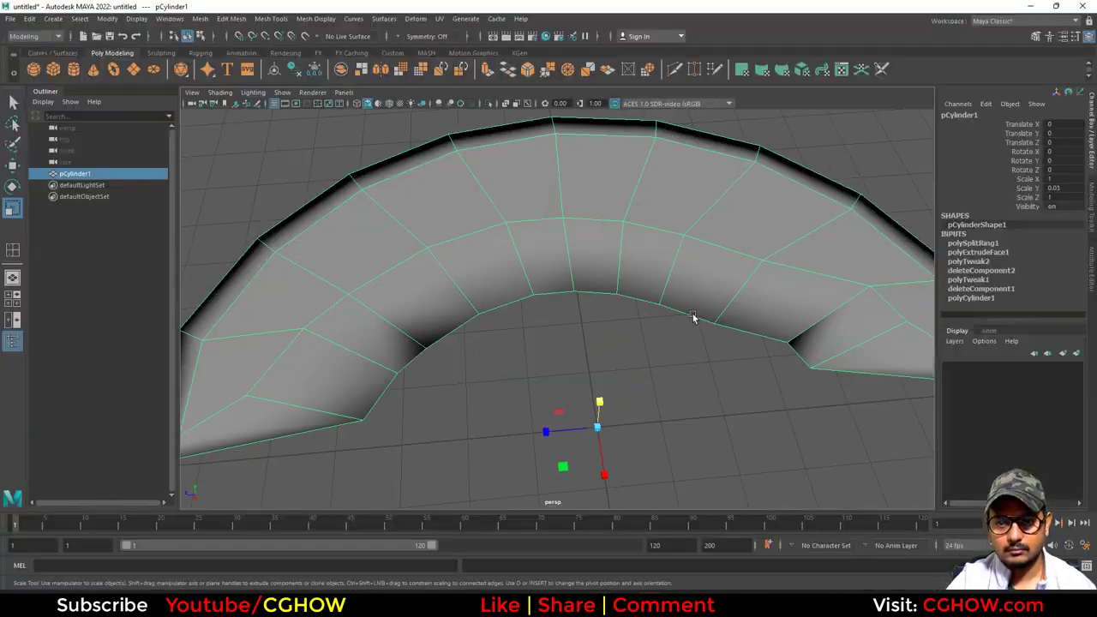
# Try scaling the vertices at one blade tip with soft selection, and undo the last changes
pyautogui.keyDown('alt'); pyautogui.moveTo(695, 316); pyautogui.dragTo(625, 406); pyautogui.keyUp('alt')
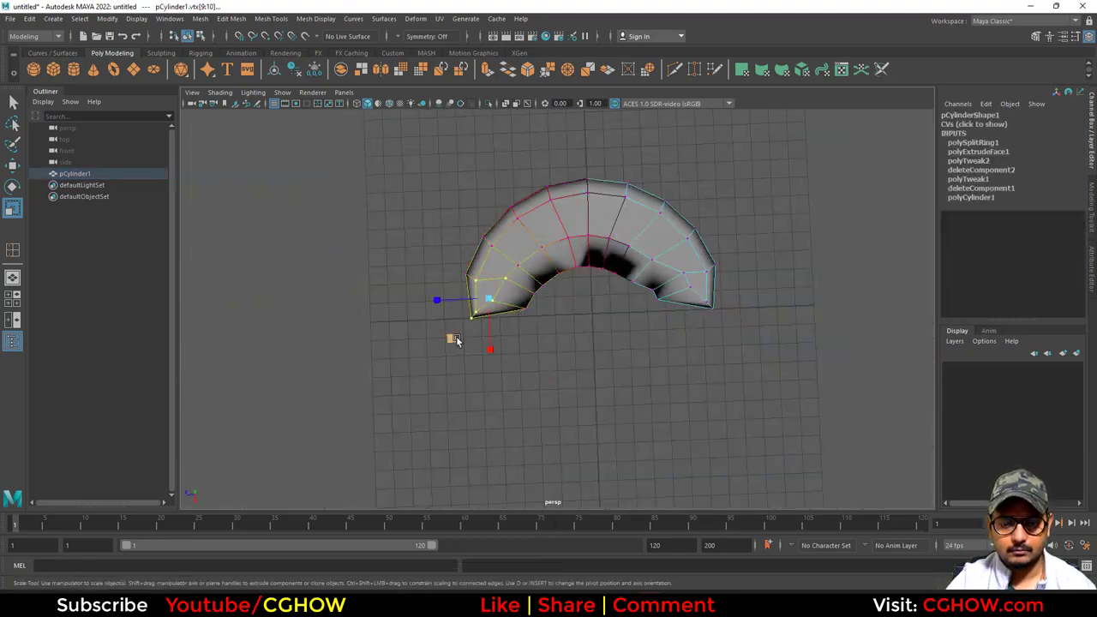
pyautogui.hotkey('ctrl', 'z')
pyautogui.hotkey('ctrl', 'z')
pyautogui.hotkey('ctrl', 'z')
pyautogui.hotkey('ctrl', 'z')
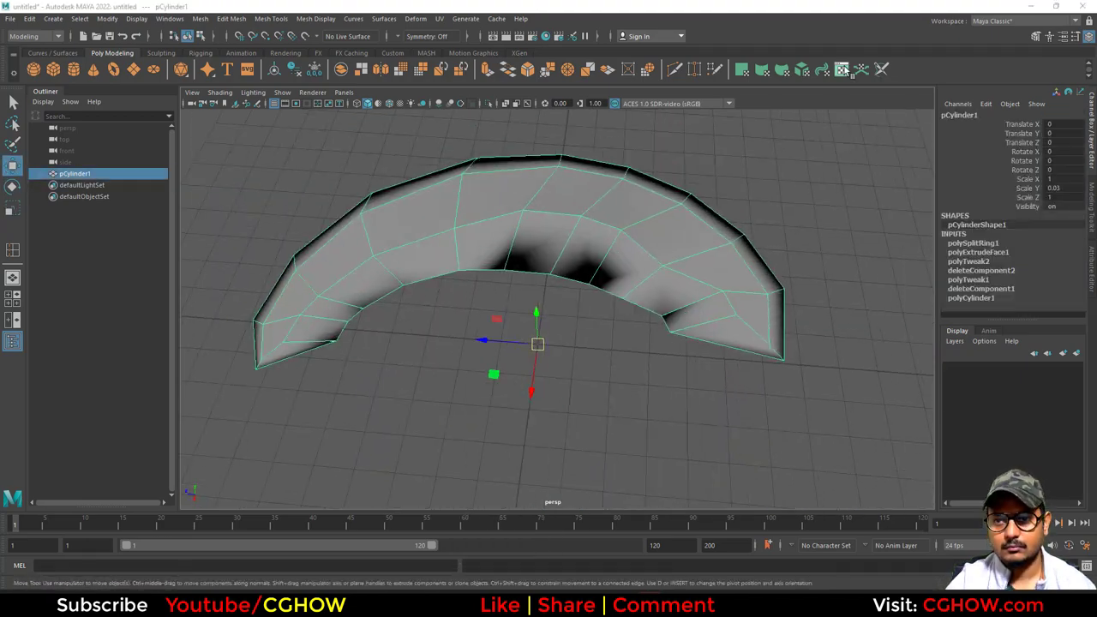
# Add a handle cylinder with Rotate Z 90 and radius 0.7, placed at the blade's inner curve
pyautogui.click(842, 70)
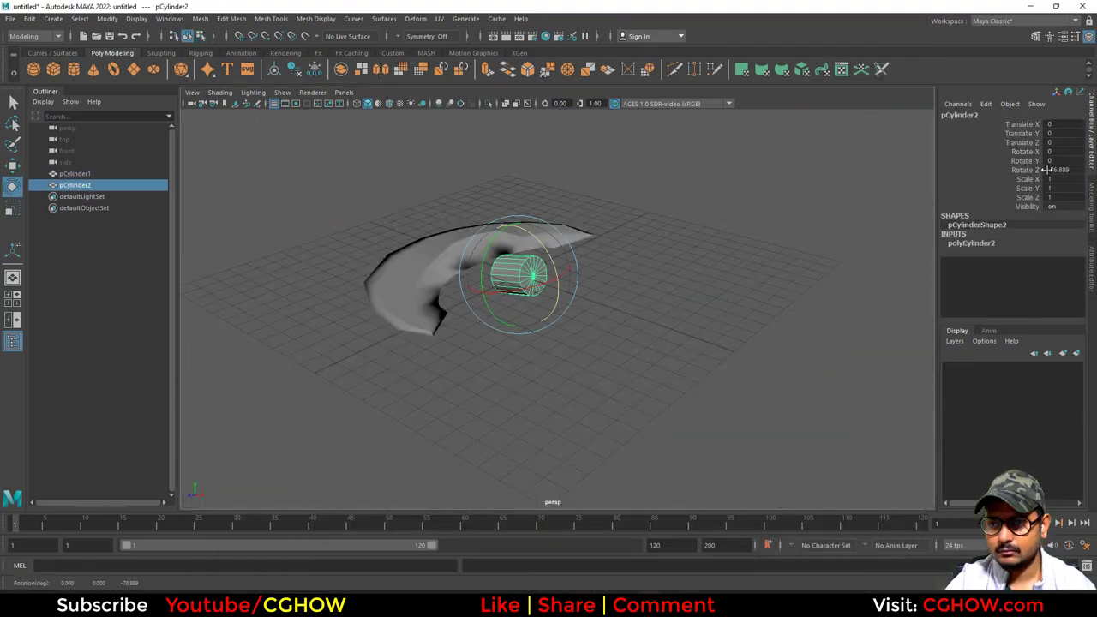
pyautogui.click(1047, 170)
pyautogui.write('90')
pyautogui.press('Return')
pyautogui.press('w')
pyautogui.click(971, 243)
pyautogui.click(1024, 250)
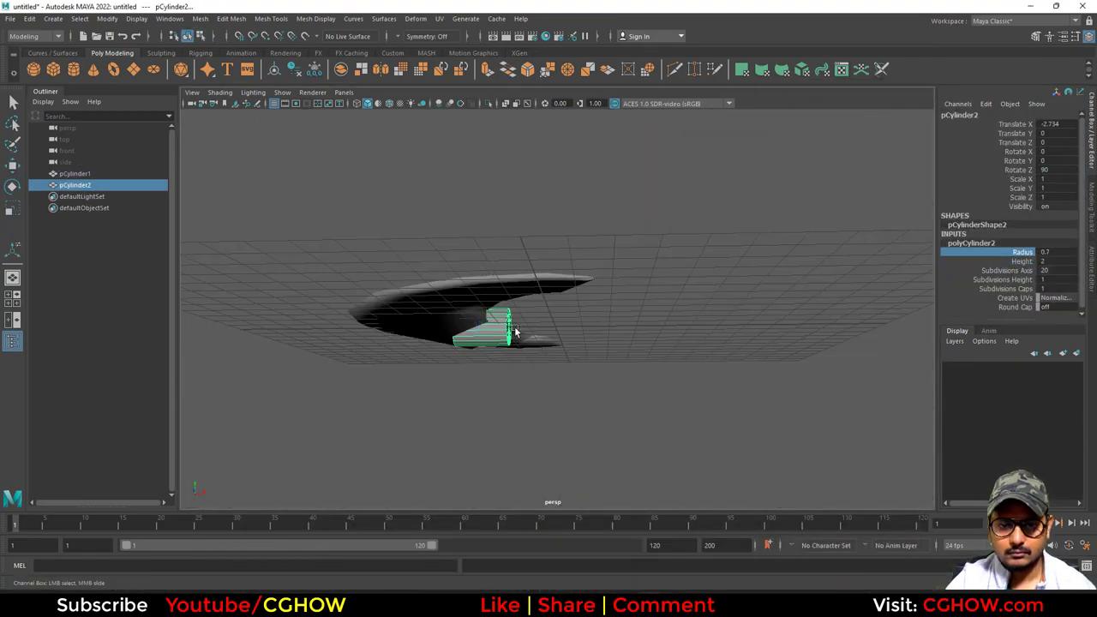
# Extrude the end cap faces of the handle cylinder to continue the shaft away from the blade
pyautogui.keyDown('alt'); pyautogui.moveTo(426, 261); pyautogui.dragTo(553, 341); pyautogui.keyUp('alt')
pyautogui.press('r')
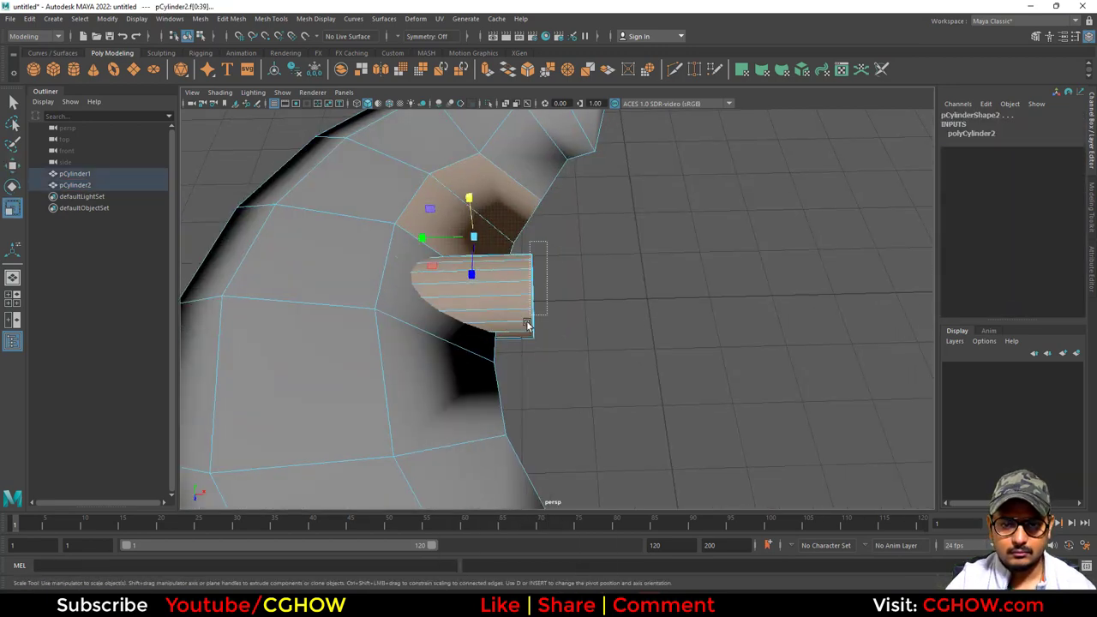
pyautogui.hotkey('ctrl', 'e')
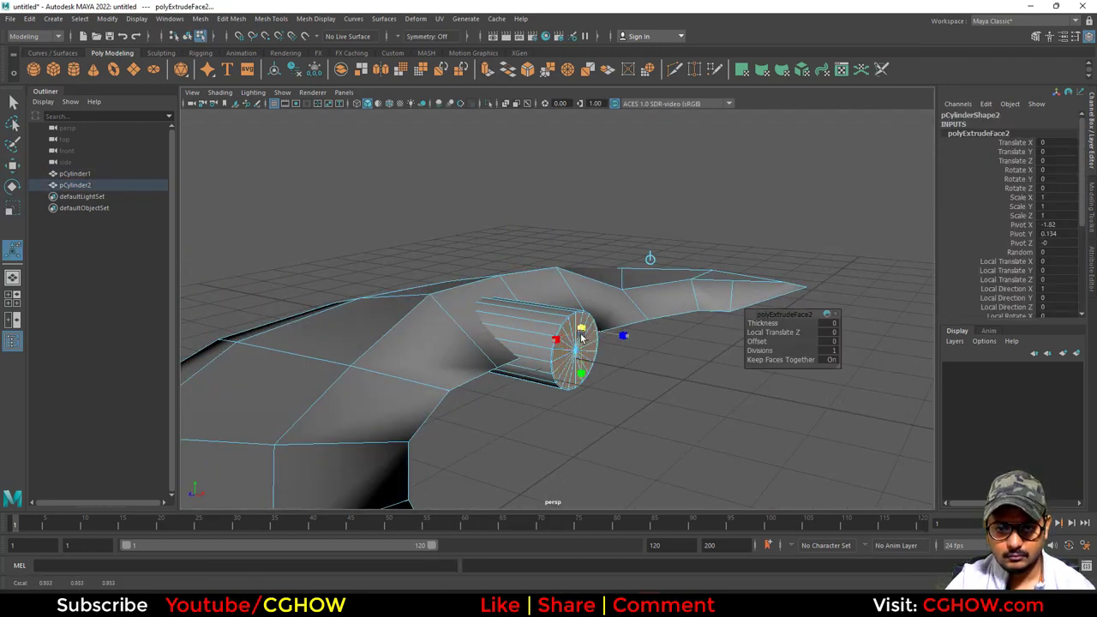
pyautogui.keyDown('alt'); pyautogui.moveTo(549, 343); pyautogui.dragTo(683, 460); pyautogui.keyUp('alt')
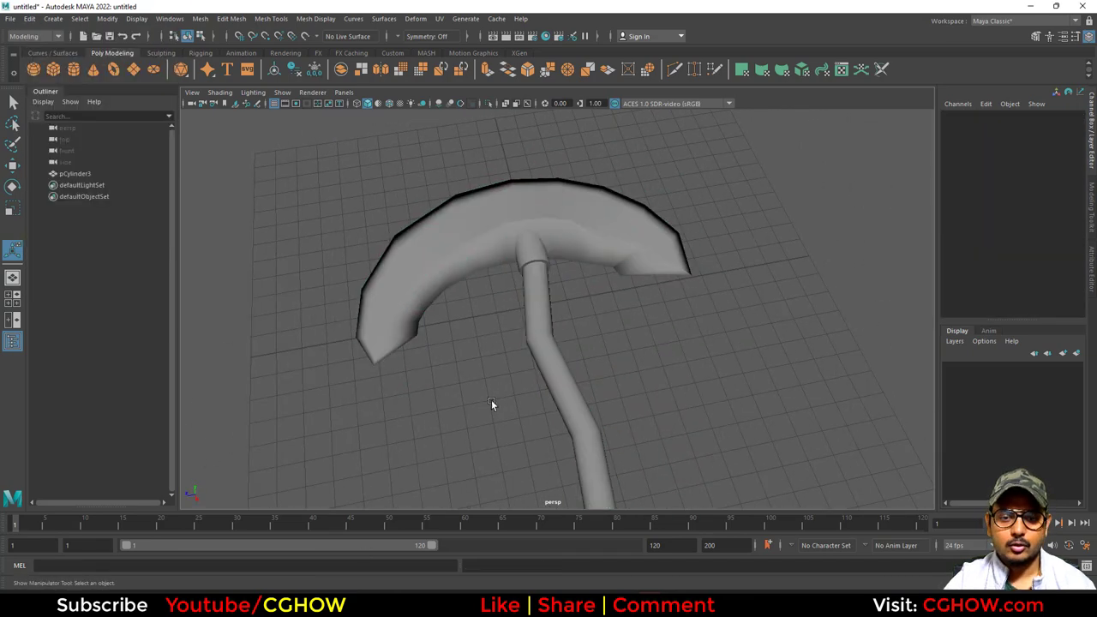
# Examine the combined axe model from several angles, including the handle and the blade's connected faces
pyautogui.keyDown('alt'); pyautogui.moveTo(491, 403); pyautogui.dragTo(541, 262); pyautogui.keyUp('alt')
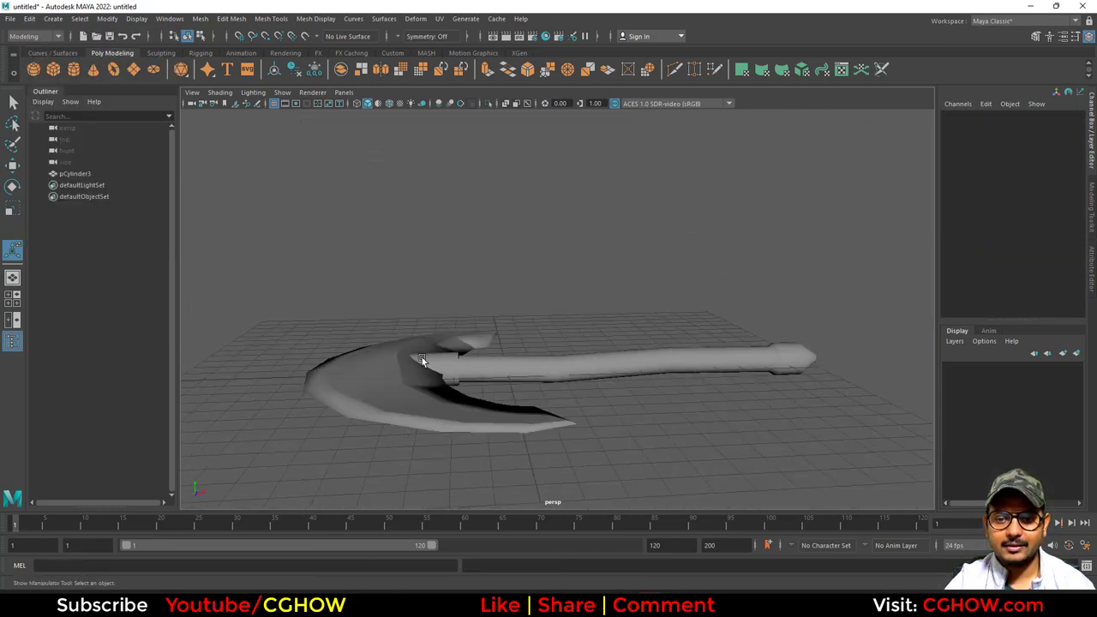
pyautogui.click(420, 363)
pyautogui.keyDown('alt'); pyautogui.moveTo(559, 433); pyautogui.dragTo(471, 435); pyautogui.keyUp('alt')
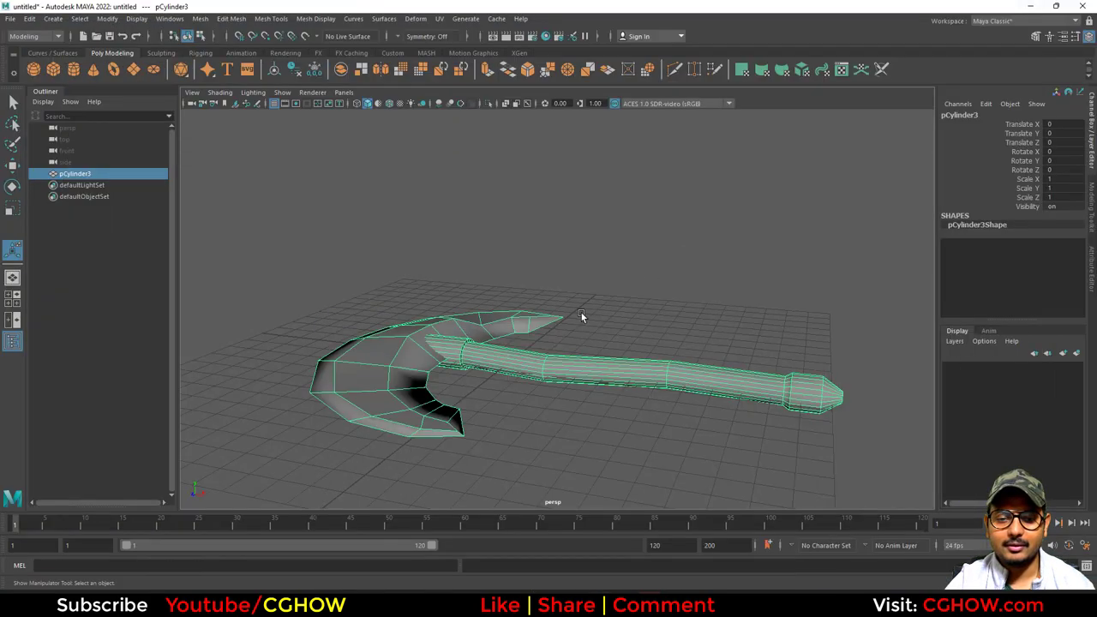
pyautogui.keyDown('alt'); pyautogui.moveTo(581, 317); pyautogui.dragTo(416, 202); pyautogui.keyUp('alt')
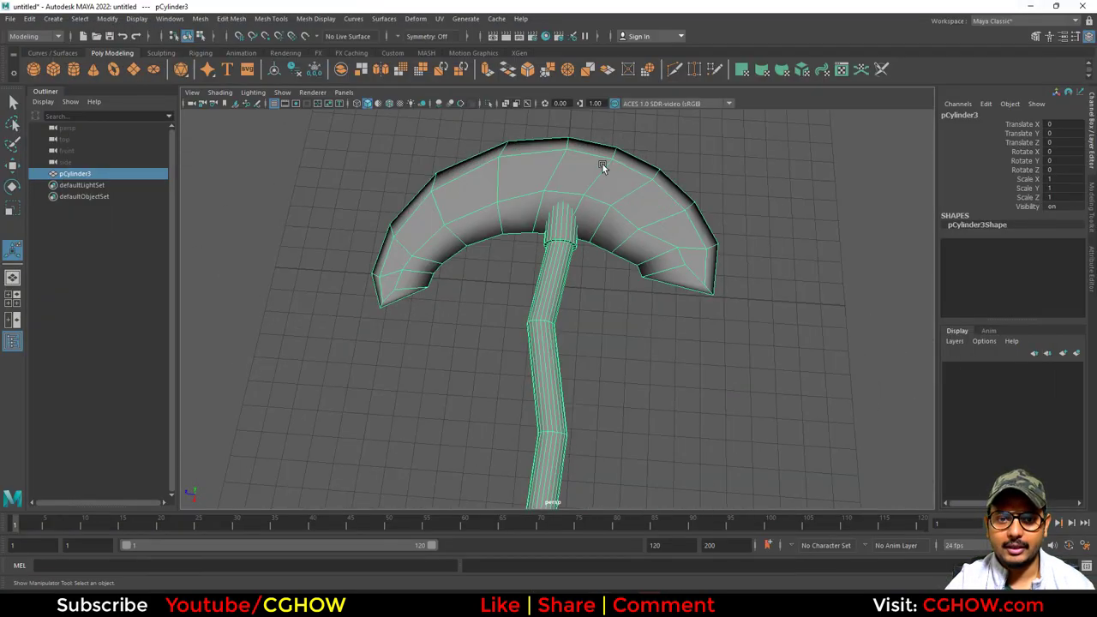
pyautogui.click(690, 321)
pyautogui.keyDown('alt'); pyautogui.moveTo(690, 320); pyautogui.dragTo(612, 306); pyautogui.keyUp('alt')
pyautogui.click(641, 228)
pyautogui.keyDown('alt'); pyautogui.moveTo(642, 228); pyautogui.dragTo(660, 269); pyautogui.keyUp('alt')
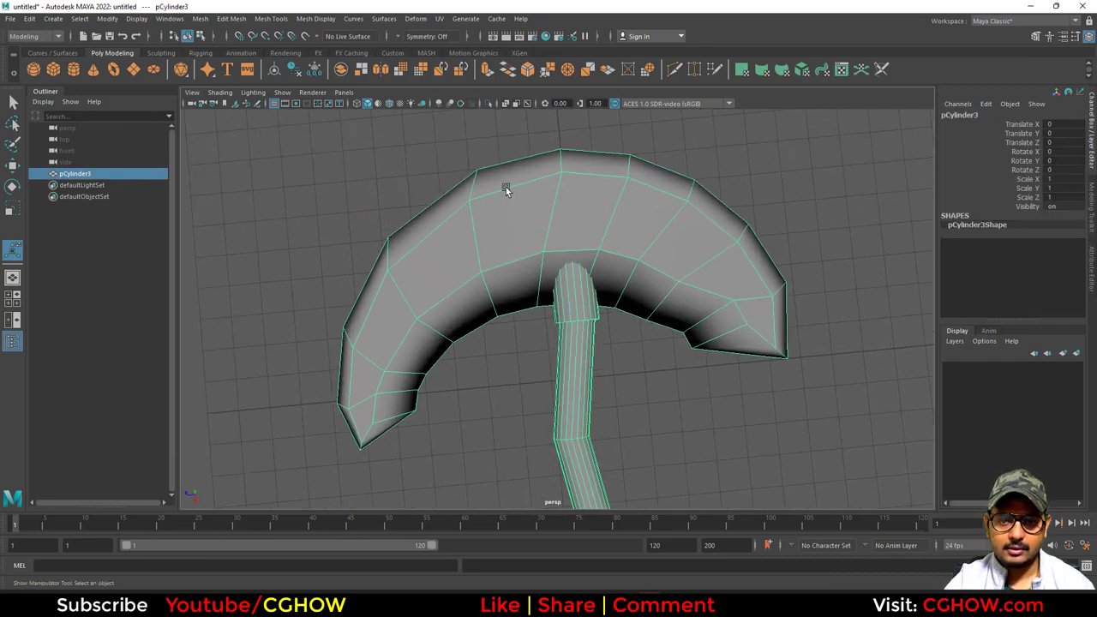
pyautogui.moveTo(527, 187); pyautogui.dragTo(531, 212, button='right')
pyautogui.doubleClick(531, 213)
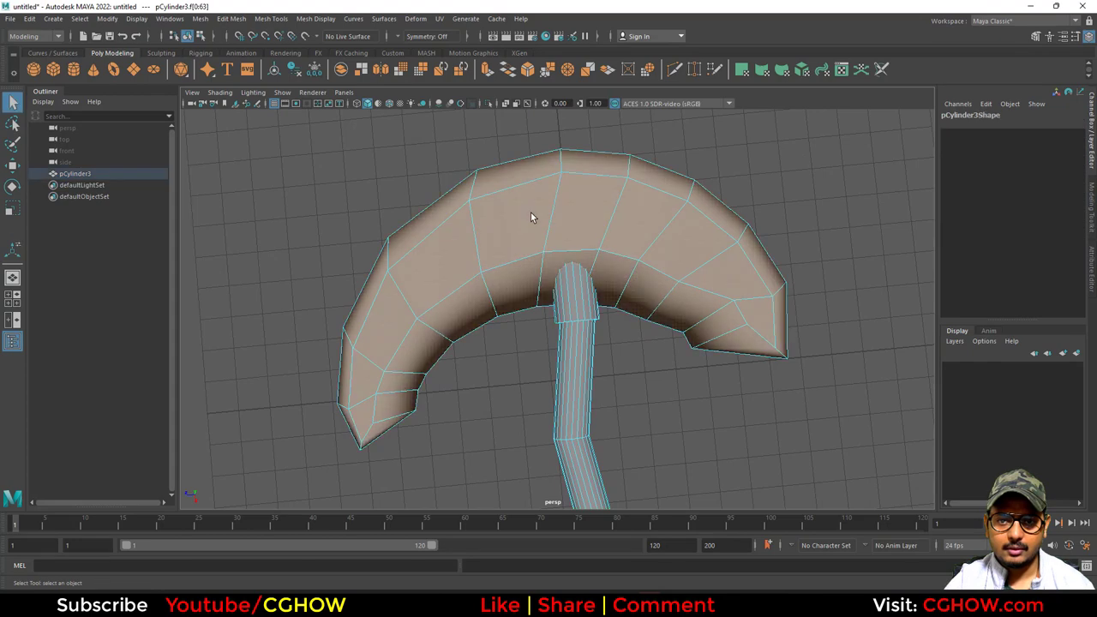
pyautogui.keyDown('alt'); pyautogui.moveTo(403, 288); pyautogui.dragTo(532, 177); pyautogui.keyUp('alt')
pyautogui.moveTo(531, 176); pyautogui.dragTo(583, 162, button='right')
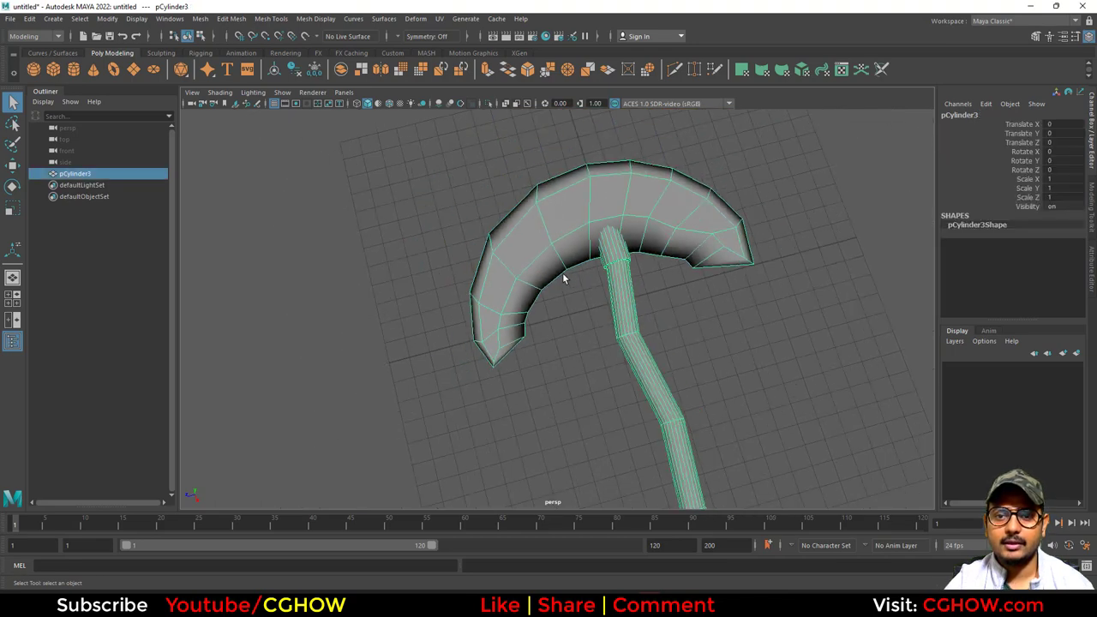
# Export the selected axe model to the Desktop as an FBX file named armor
pyautogui.keyDown('alt'); pyautogui.moveTo(582, 306); pyautogui.dragTo(515, 291); pyautogui.keyUp('alt')
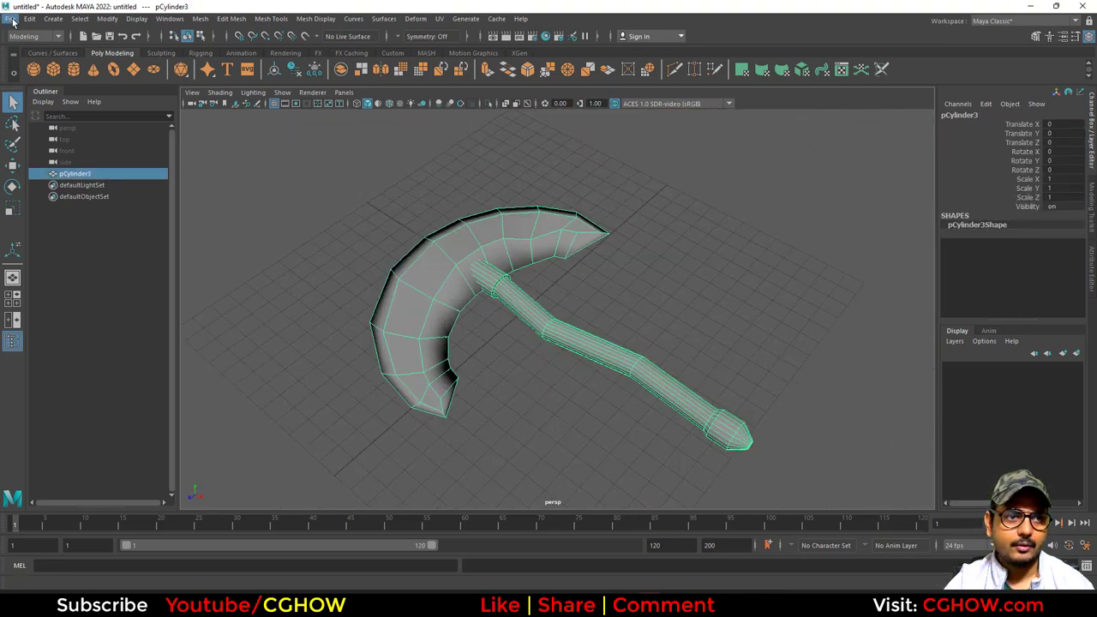
pyautogui.click(12, 19)
pyautogui.click(39, 168)
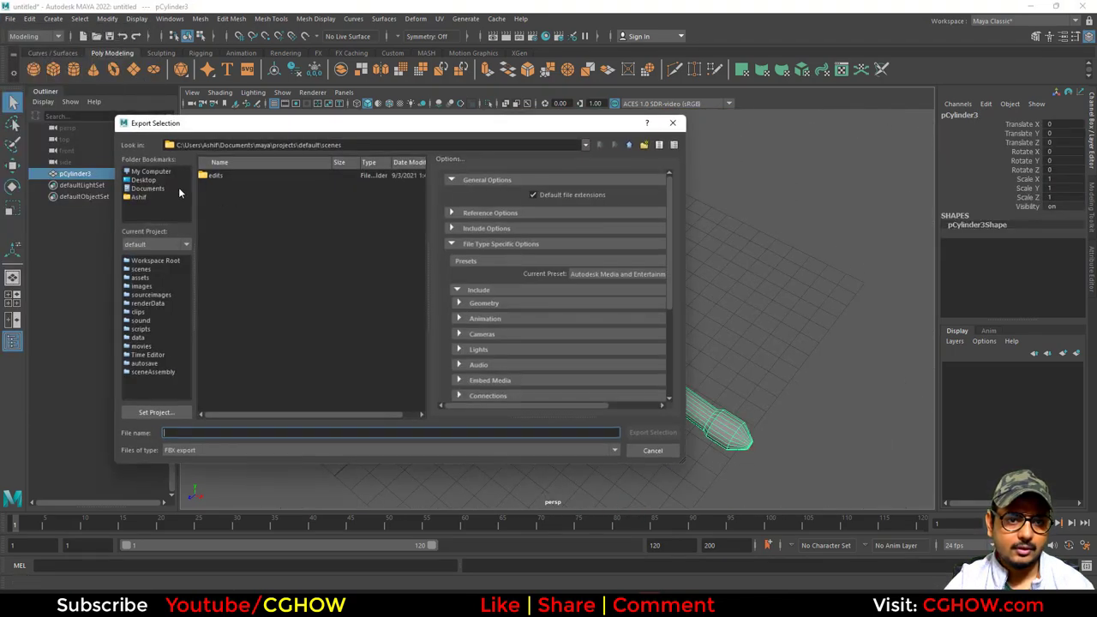
pyautogui.click(144, 180)
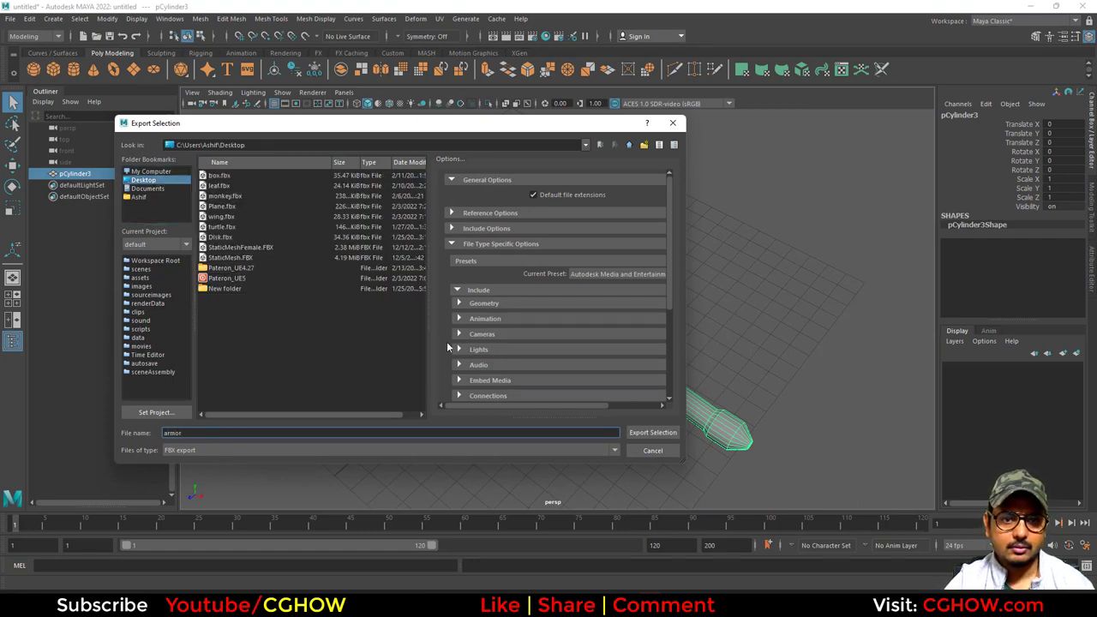
pyautogui.click(638, 433)
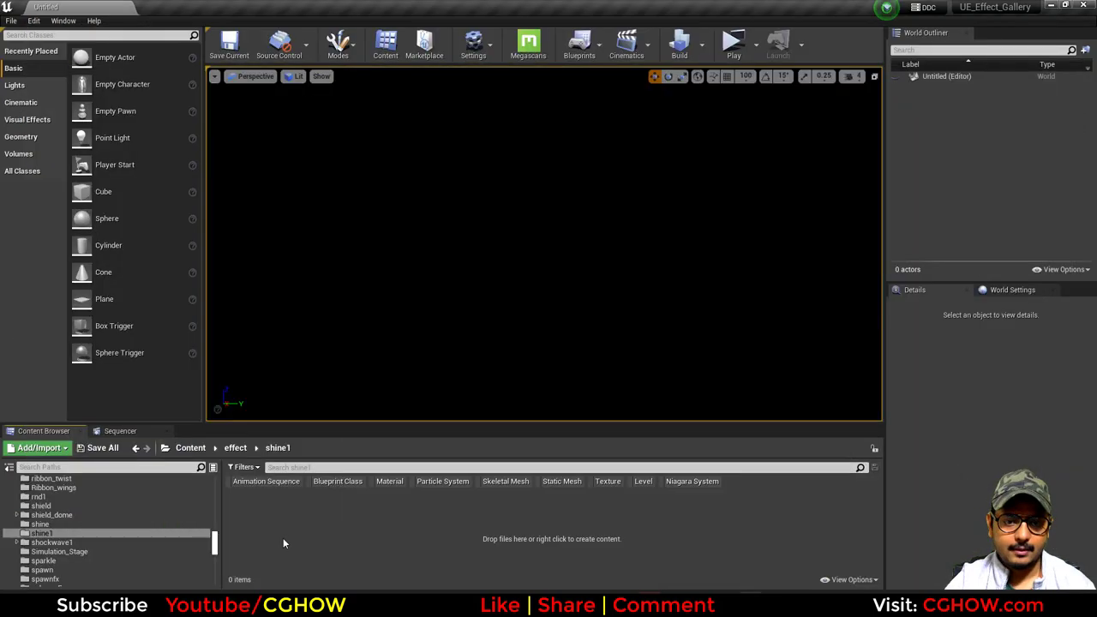
# Switch to Unreal Engine and import the armor FBX from the Desktop into the shine1 folder with the default import options
pyautogui.rightClick(283, 537)
pyautogui.click(313, 218)
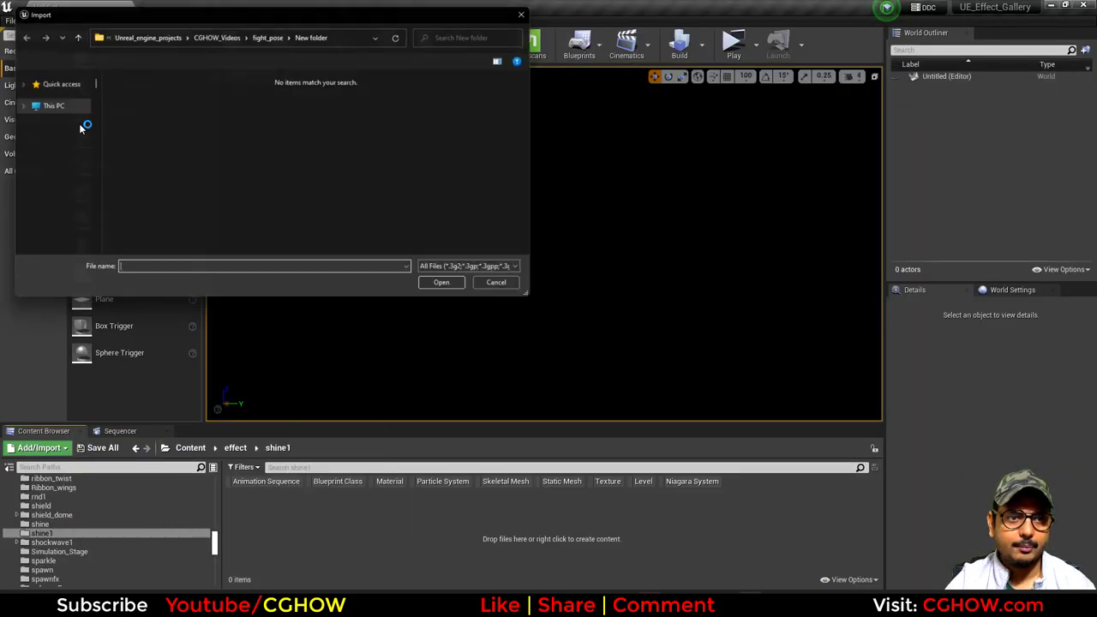
pyautogui.scroll(1, 54, 141)
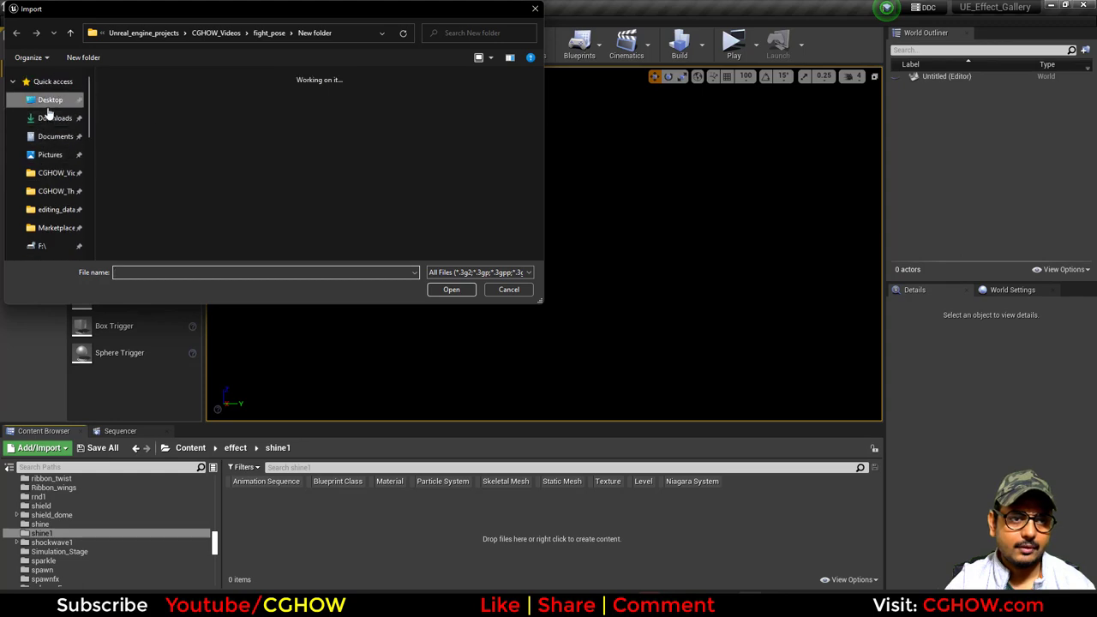
pyautogui.doubleClick(323, 124)
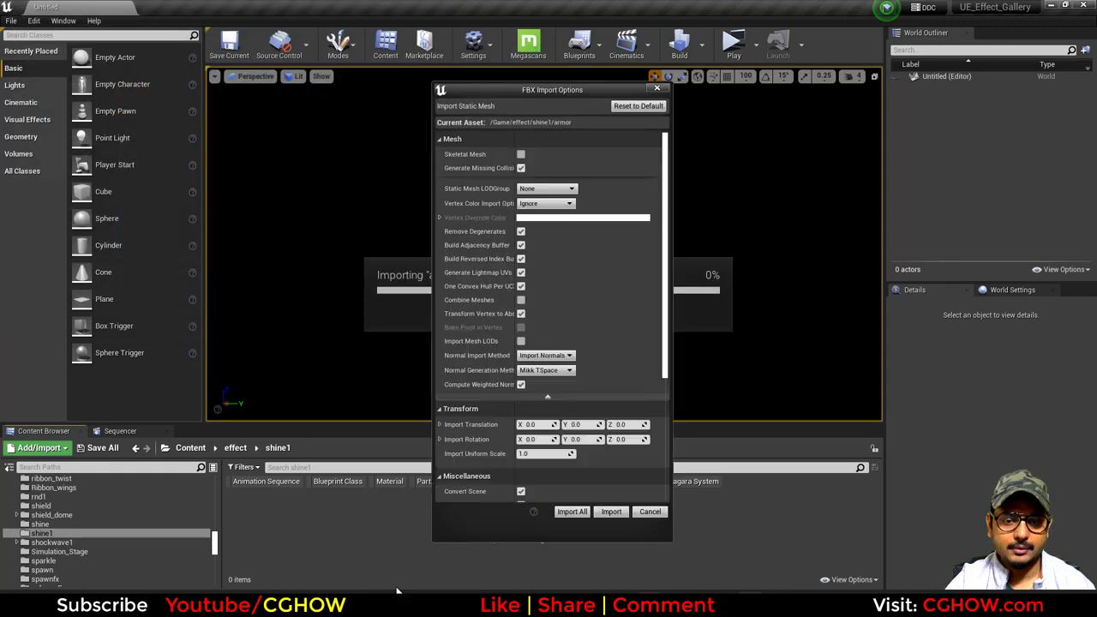
pyautogui.click(586, 512)
pyautogui.click(881, 416)
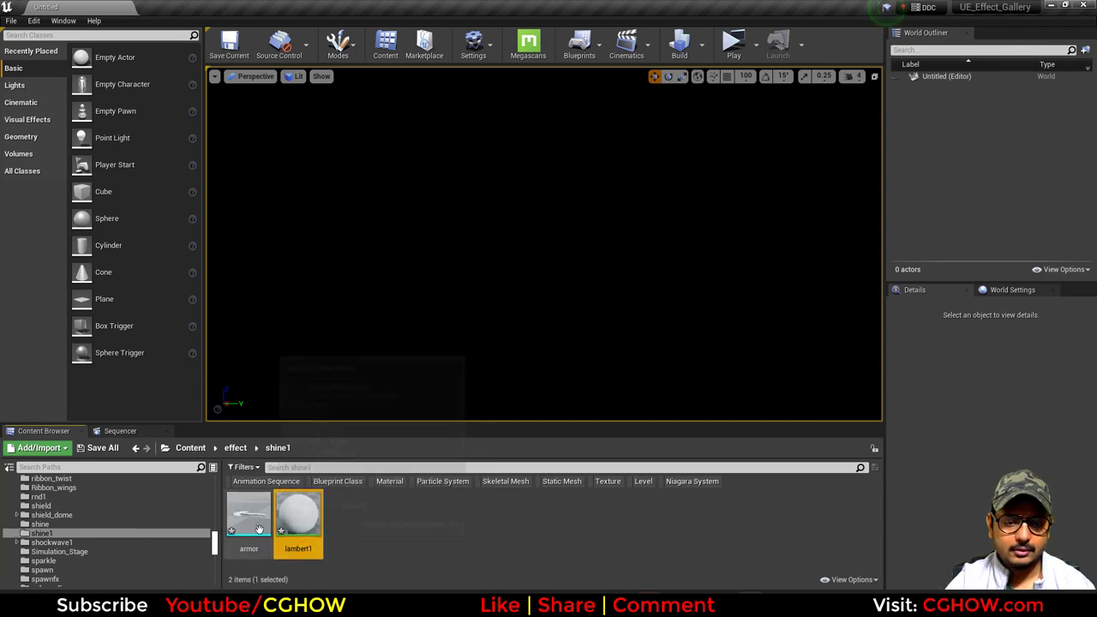
# In the lambert1 material, separate the overlapping output and Param nodes and set Param's R, G and B to 0.09375
pyautogui.rightClick(393, 535)
pyautogui.click(283, 532)
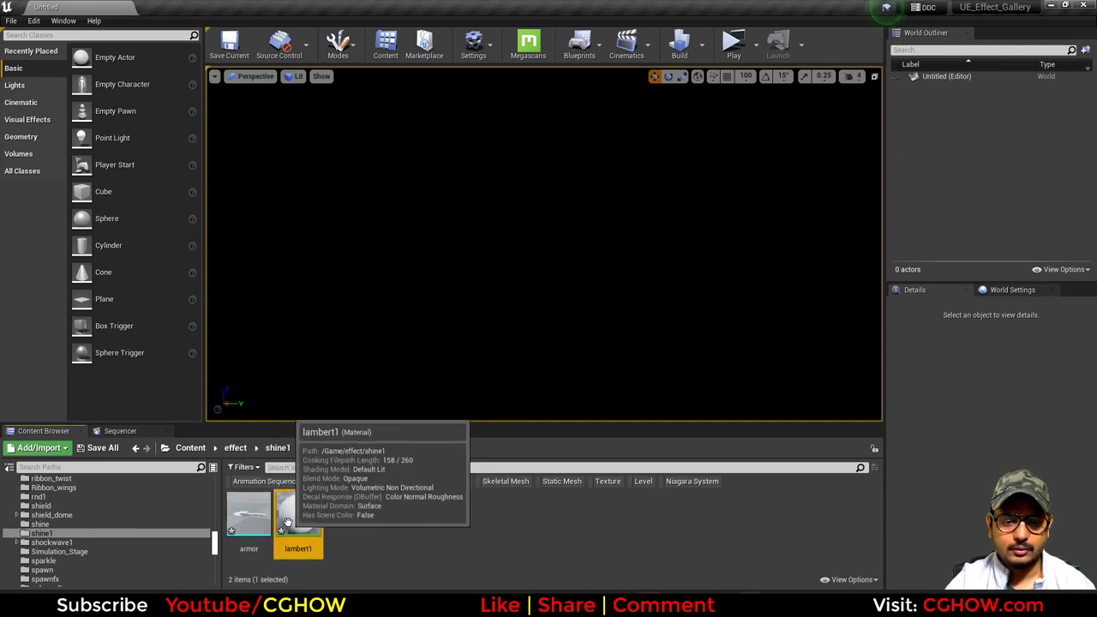
pyautogui.doubleClick(296, 514)
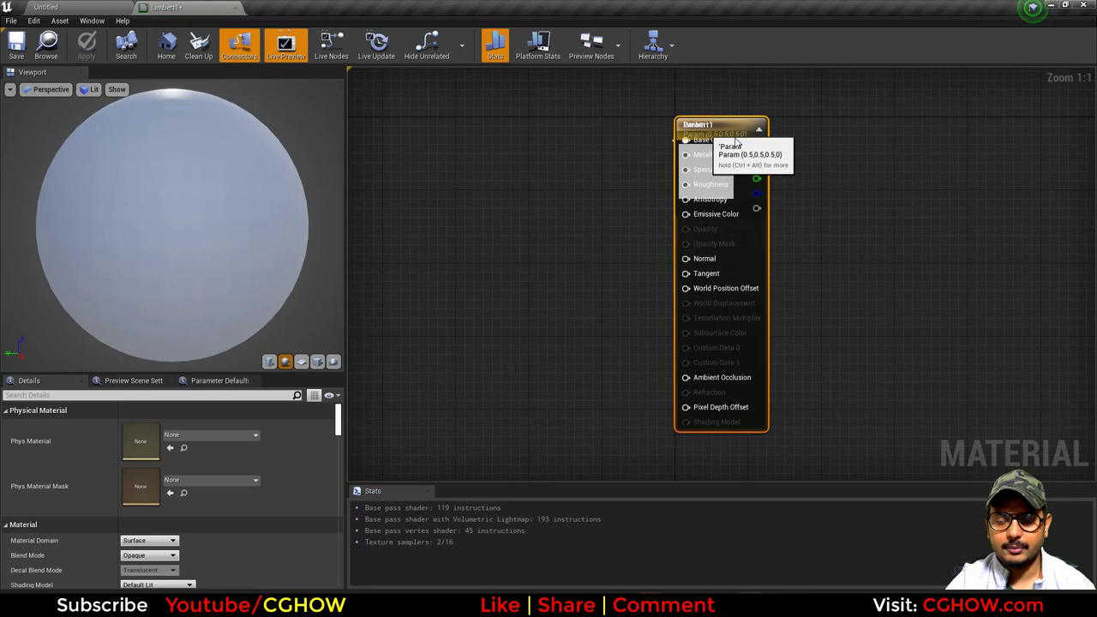
pyautogui.moveTo(694, 128); pyautogui.dragTo(868, 137)
pyautogui.doubleClick(715, 167)
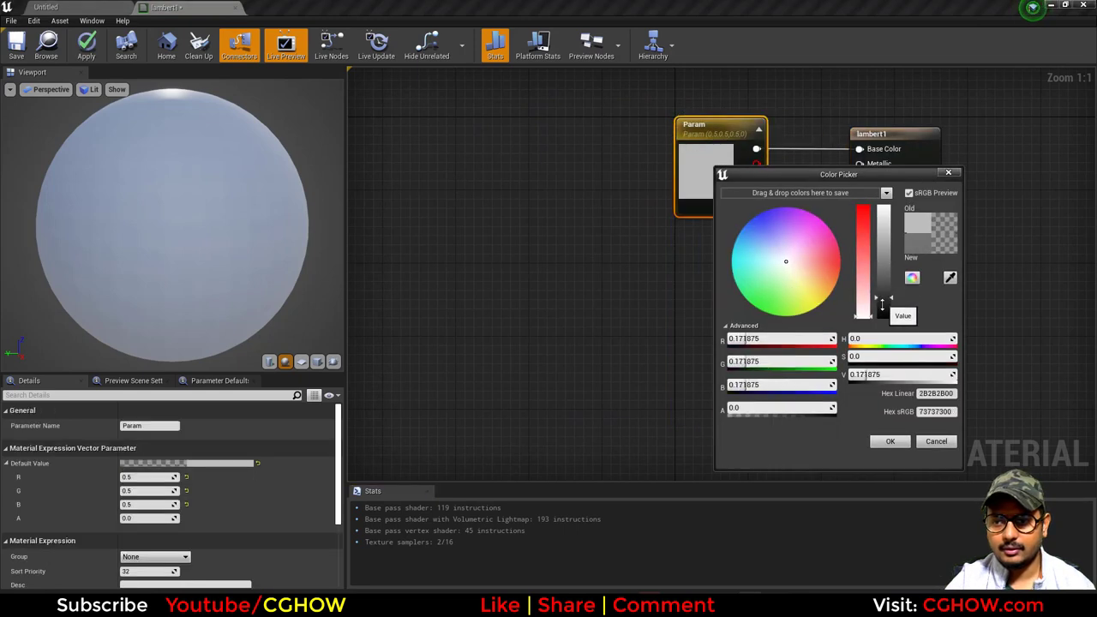
pyautogui.click(889, 440)
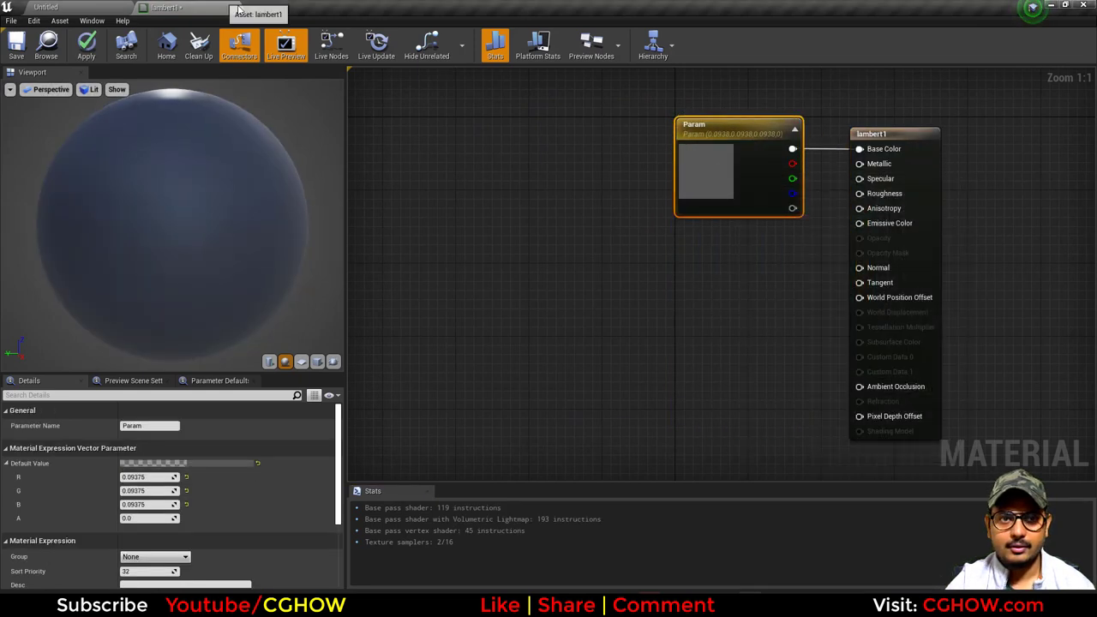
pyautogui.click(576, 342)
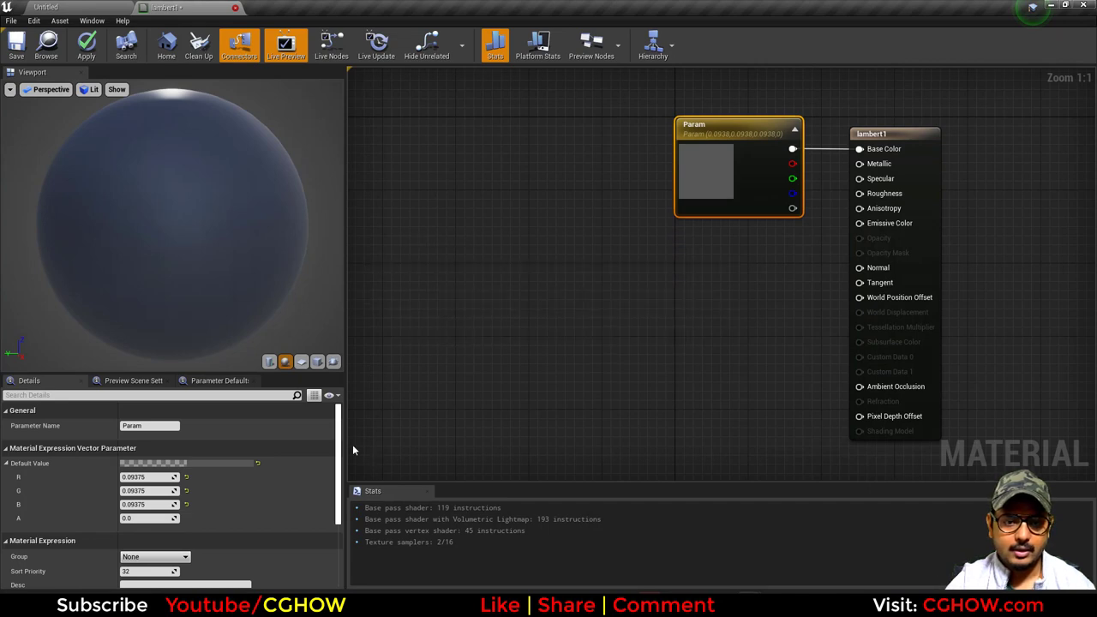
# Create a new material named m_flash in the shine1 folder
pyautogui.rightClick(392, 524)
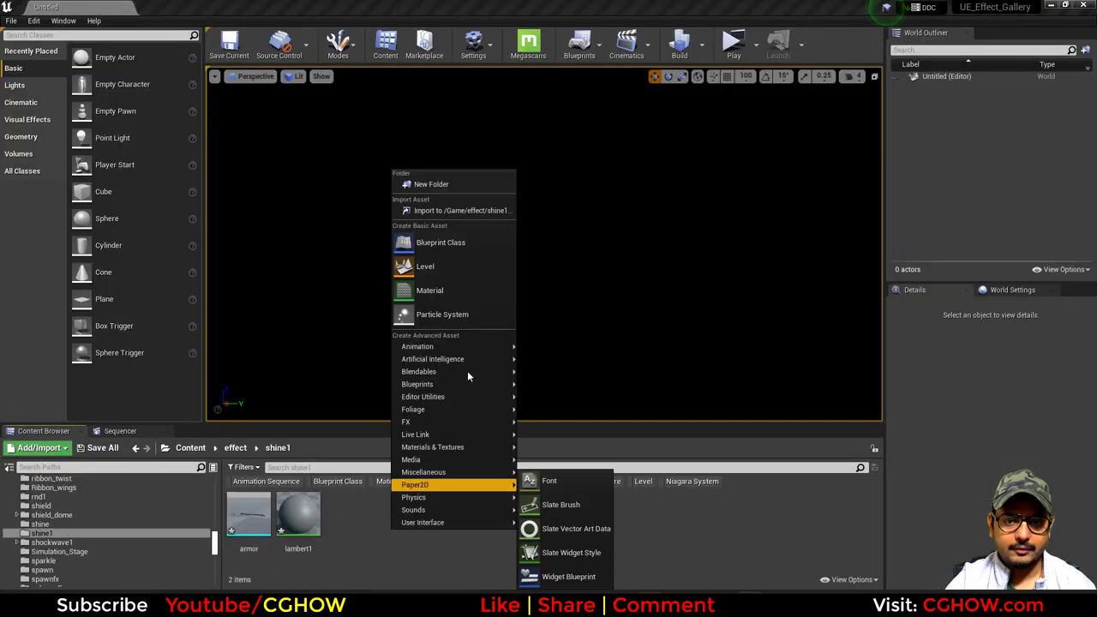
pyautogui.click(457, 301)
pyautogui.write('m')
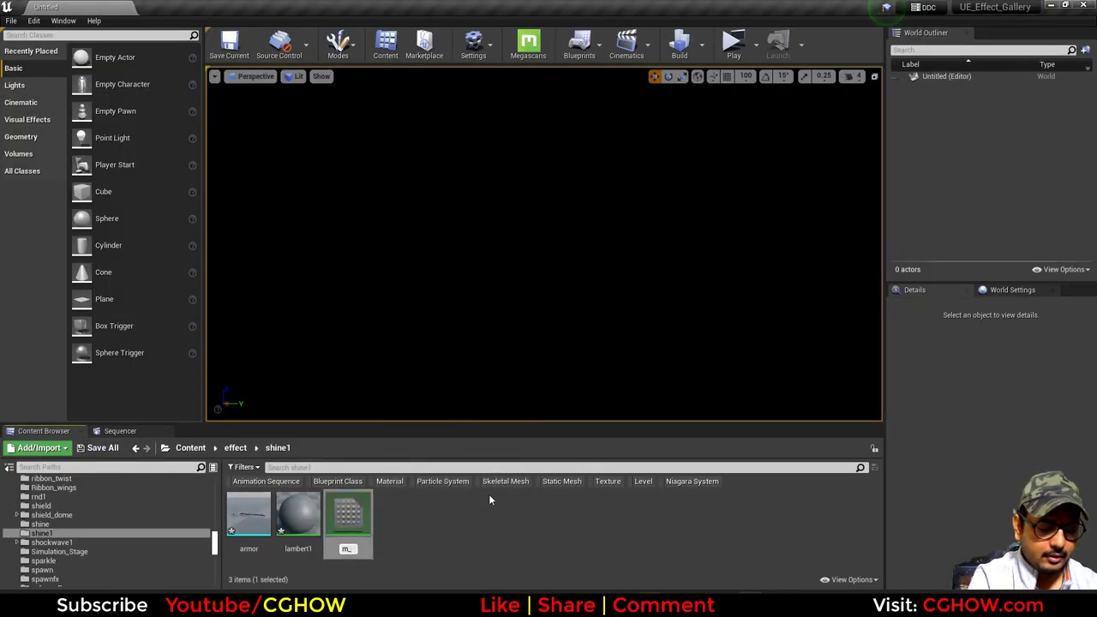
pyautogui.write('_flash')
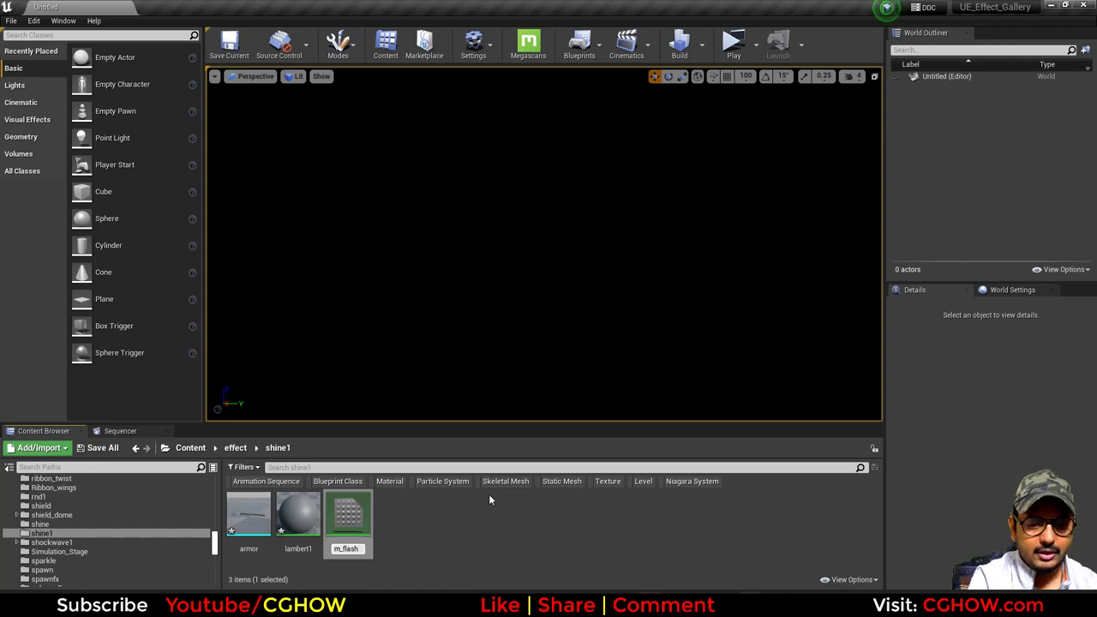
pyautogui.press('Return')
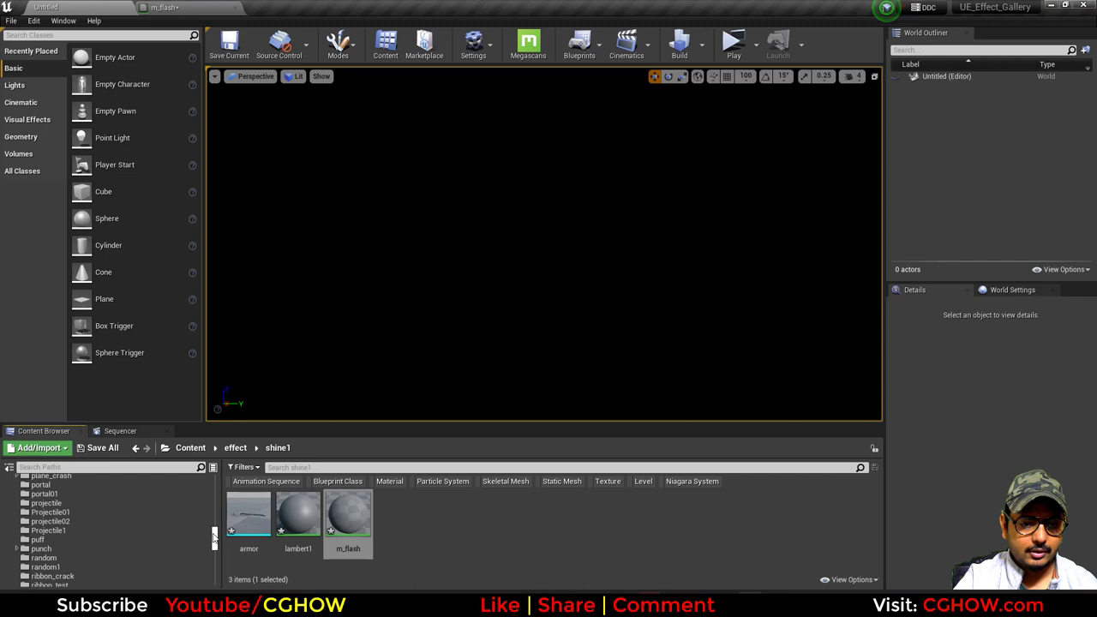
# Search the project's whole Content folder for flash, limited to textures, and enlarge the browser to show the results
pyautogui.moveTo(213, 538); pyautogui.dragTo(213, 482)
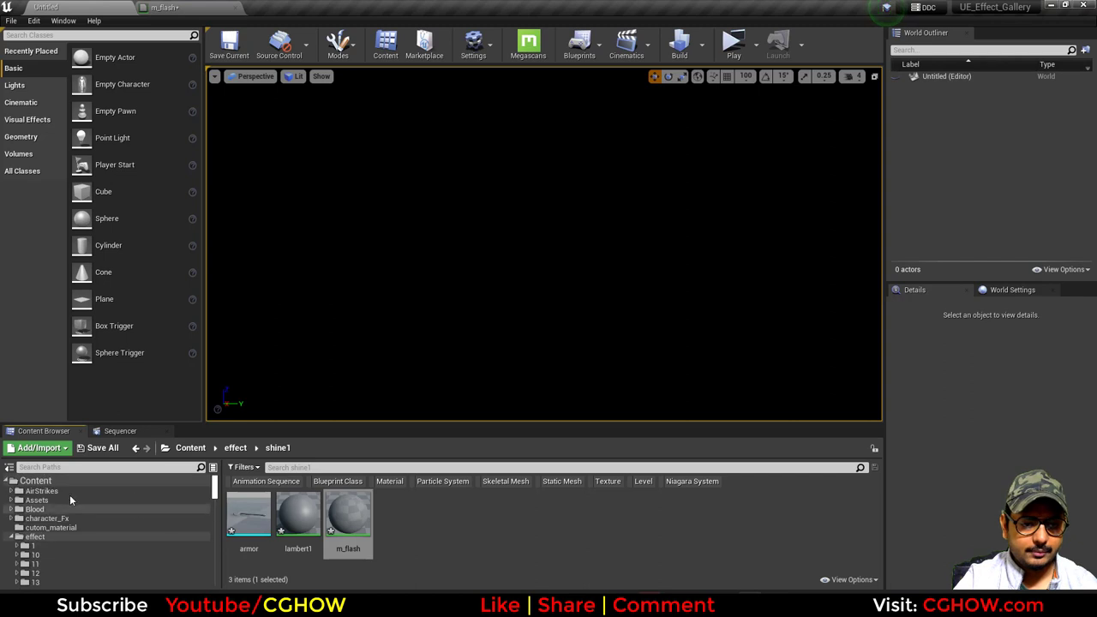
pyautogui.click(53, 480)
pyautogui.click(607, 482)
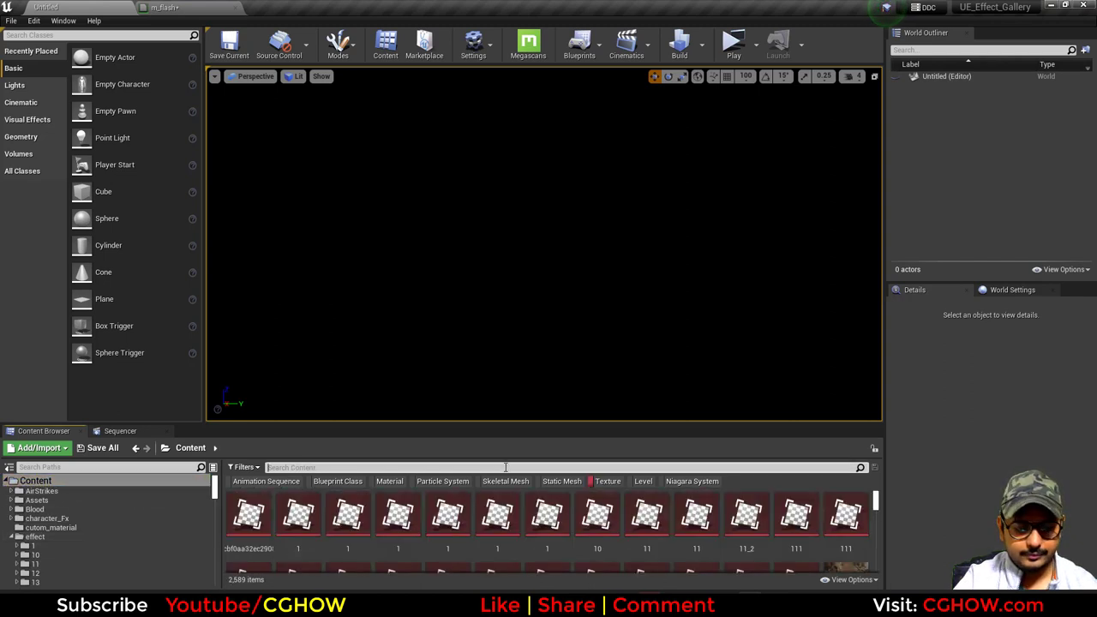
pyautogui.click(506, 467)
pyautogui.write('flash')
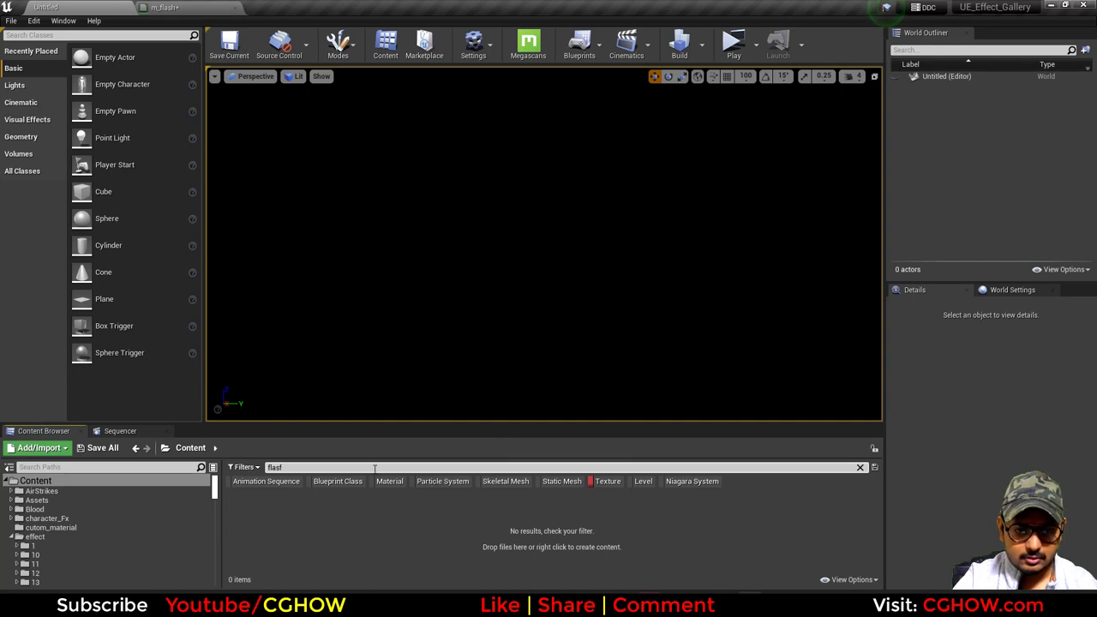
pyautogui.press('BackSpace')
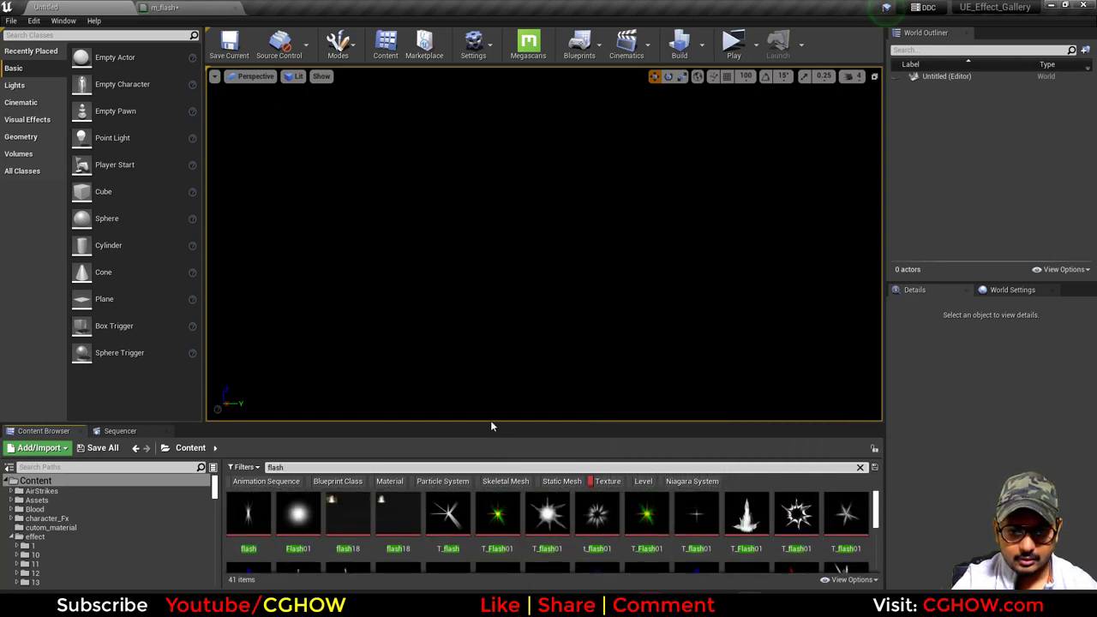
pyautogui.moveTo(491, 423); pyautogui.dragTo(490, 211)
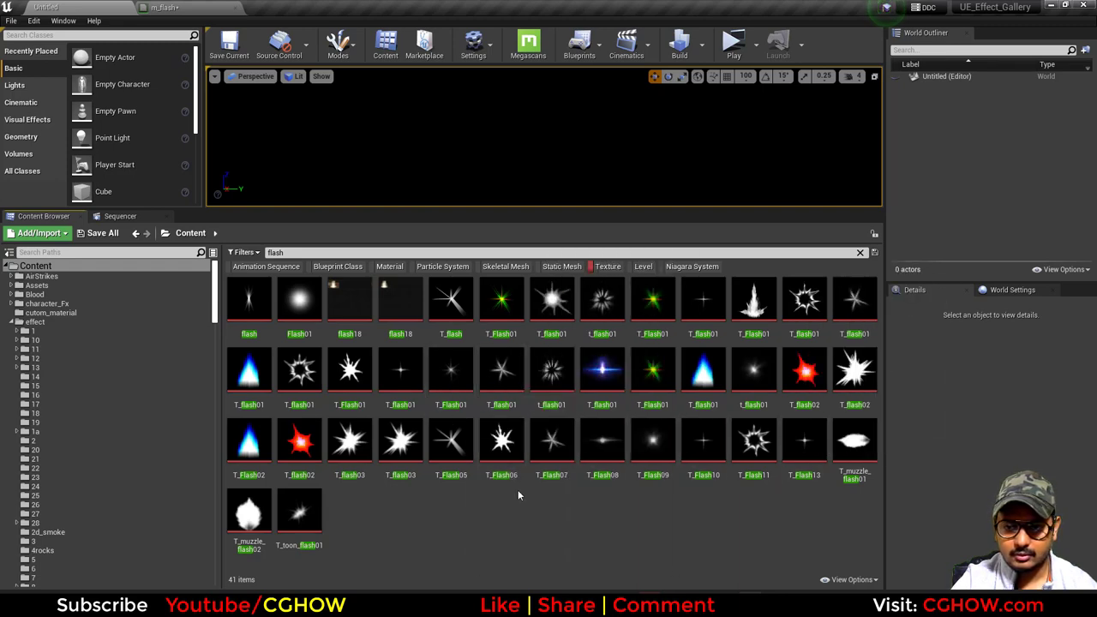
# Add the thin star-shaped T_Flash01 texture to the m_flash material as a Texture Sample, along with a Particle Color node
pyautogui.moveTo(451, 371); pyautogui.dragTo(448, 230)
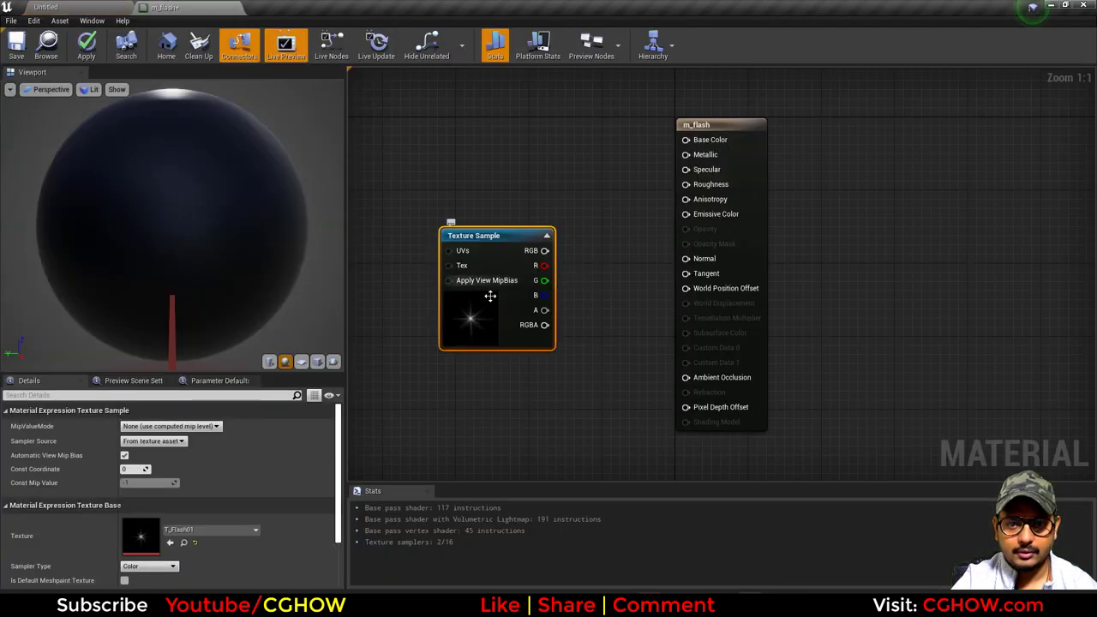
pyautogui.moveTo(490, 296); pyautogui.dragTo(414, 341)
pyautogui.rightClick(445, 175)
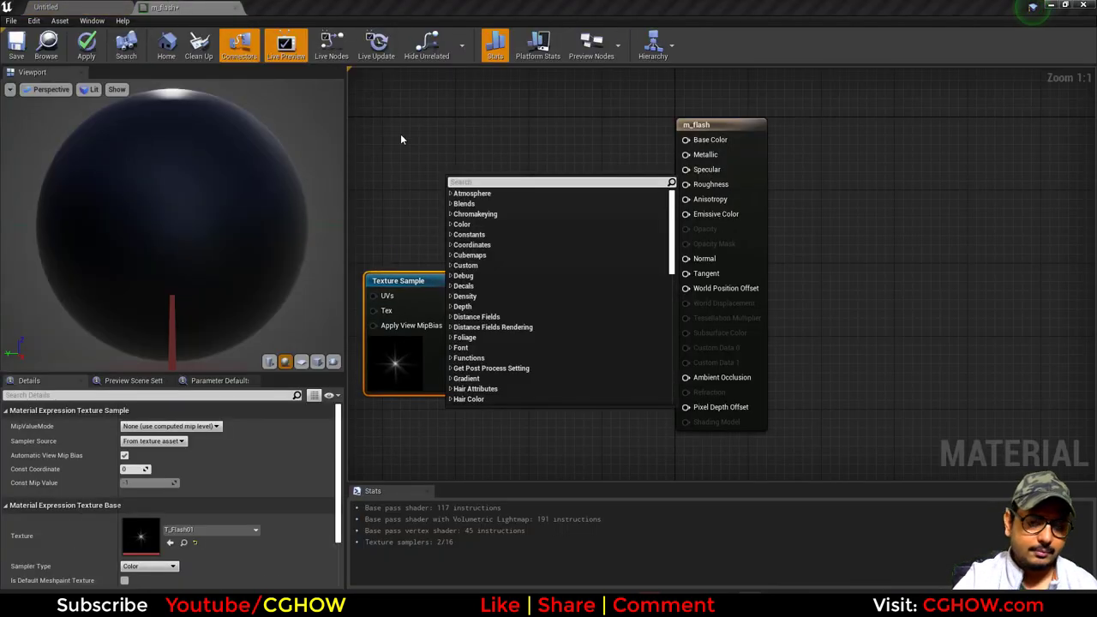
pyautogui.write('part')
pyautogui.press('Return')
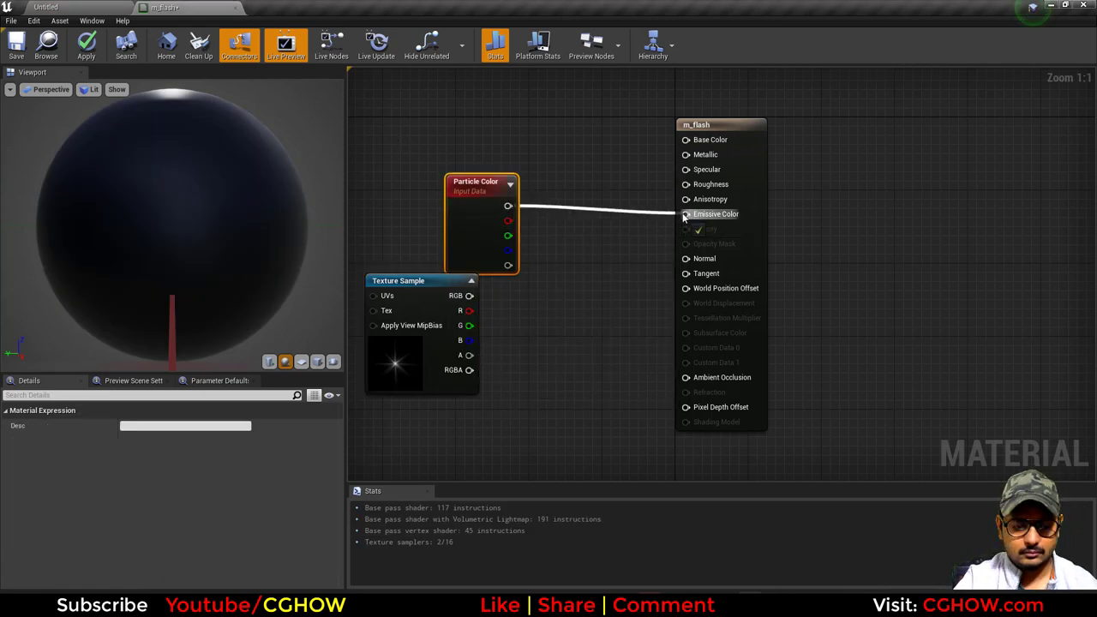
# Connect Particle Color to Emissive Color and multiply its alpha by the texture's red channel into Opacity
pyautogui.moveTo(683, 217); pyautogui.dragTo(686, 214)
pyautogui.click(568, 266)
pyautogui.moveTo(469, 310); pyautogui.dragTo(689, 233)
# Set the m_flash material to Additive blend mode and Unlit shading model, and make it Two Sided
pyautogui.click(744, 183)
pyautogui.scroll(-3, 150, 480)
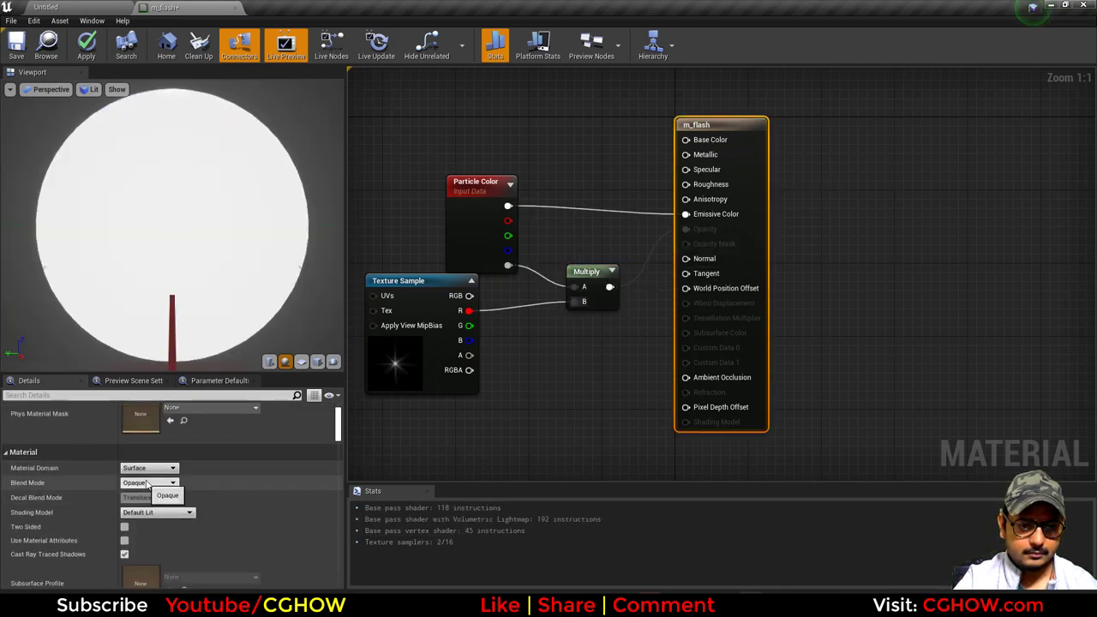
pyautogui.click(150, 482)
pyautogui.click(139, 515)
pyautogui.click(142, 513)
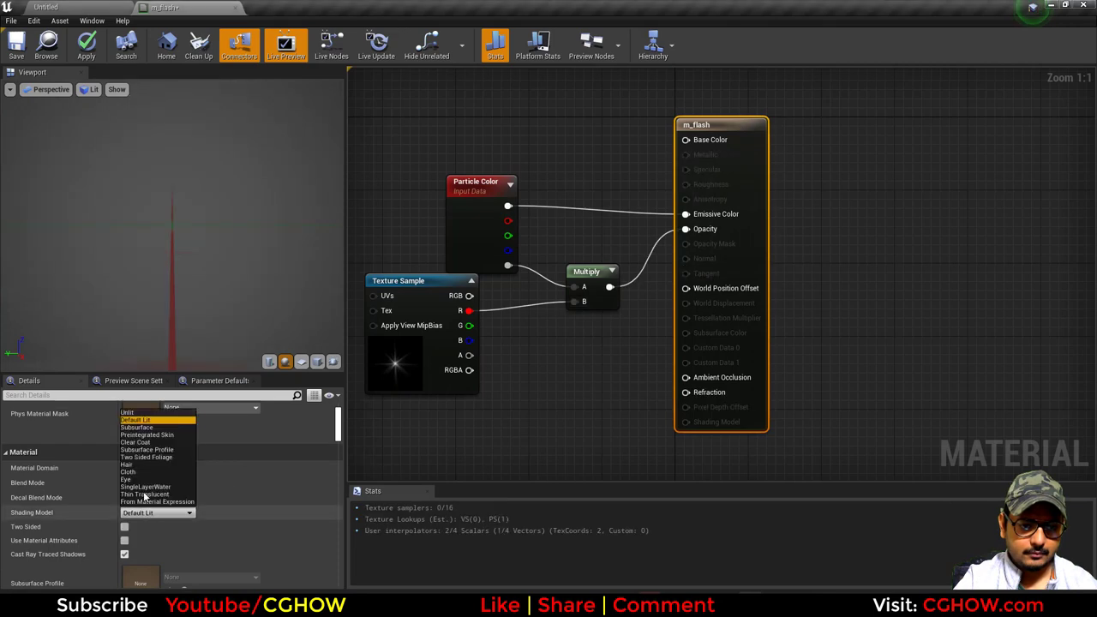
pyautogui.click(129, 412)
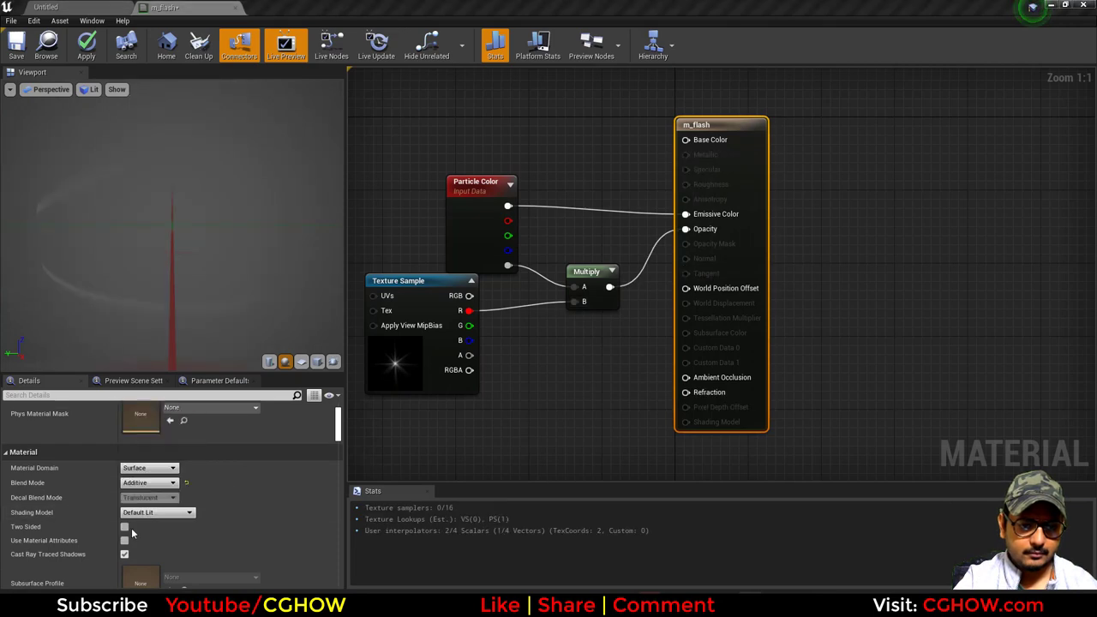
# Preview m_flash on a plane, save it, locate it in the shine1 folder and save all remaining modified assets
pyautogui.click(301, 361)
pyautogui.moveTo(531, 386); pyautogui.dragTo(612, 342, button='right')
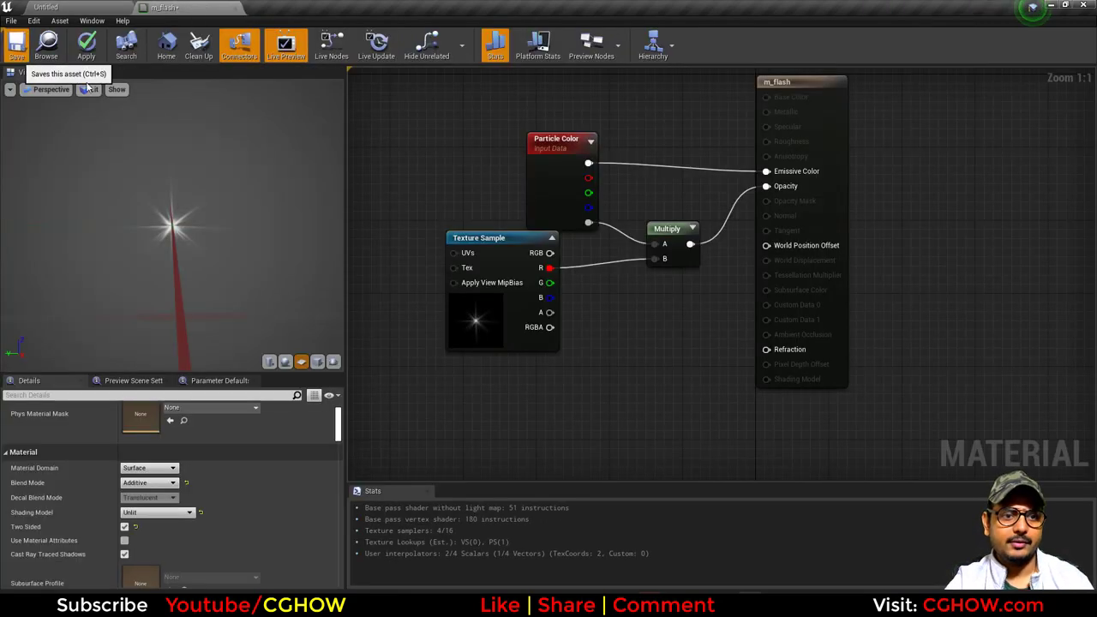
pyautogui.click(46, 43)
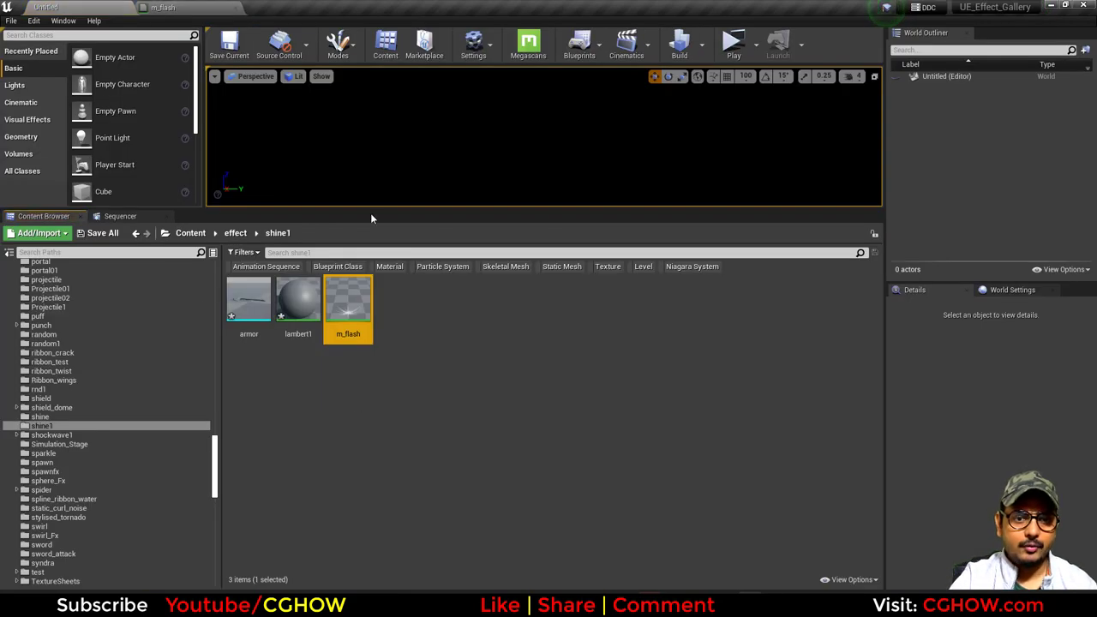
pyautogui.moveTo(372, 211); pyautogui.dragTo(360, 345)
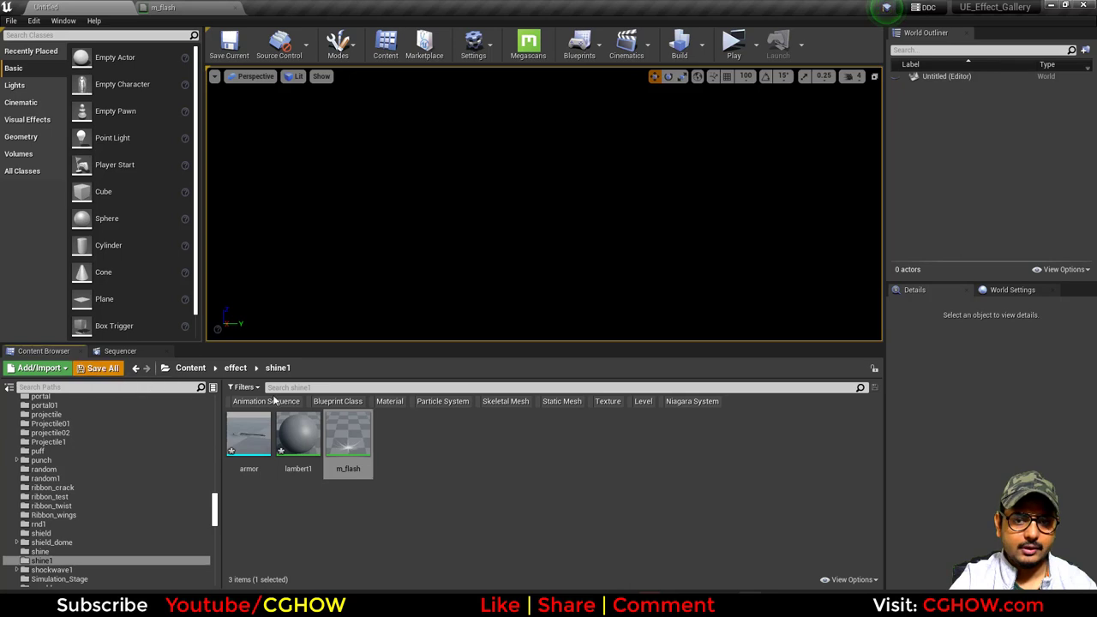
pyautogui.click(97, 367)
pyautogui.click(652, 408)
# Create a Niagara System named FX in the shine1 folder, based on the Fountain emitter template
pyautogui.rightClick(473, 486)
pyautogui.moveTo(515, 386)
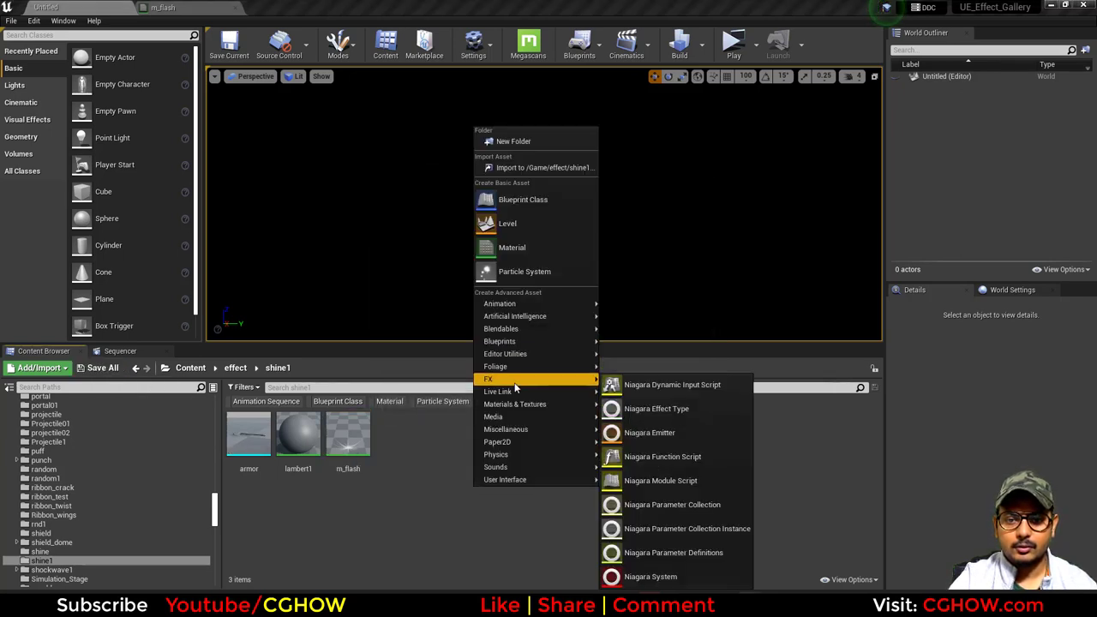
pyautogui.click(652, 574)
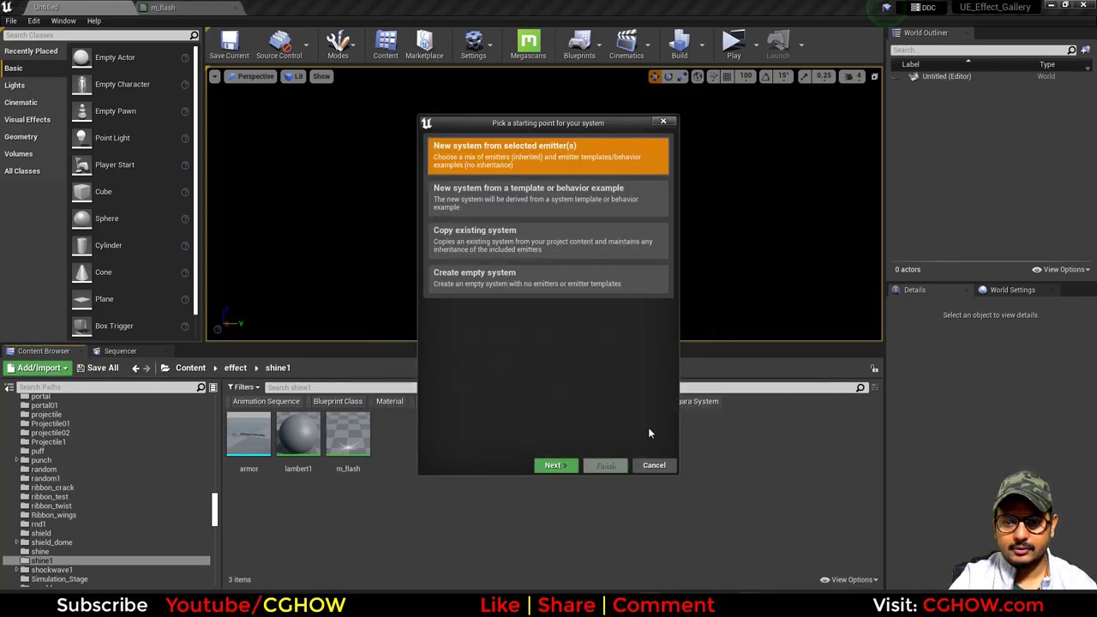
pyautogui.click(554, 466)
pyautogui.click(571, 402)
pyautogui.click(610, 468)
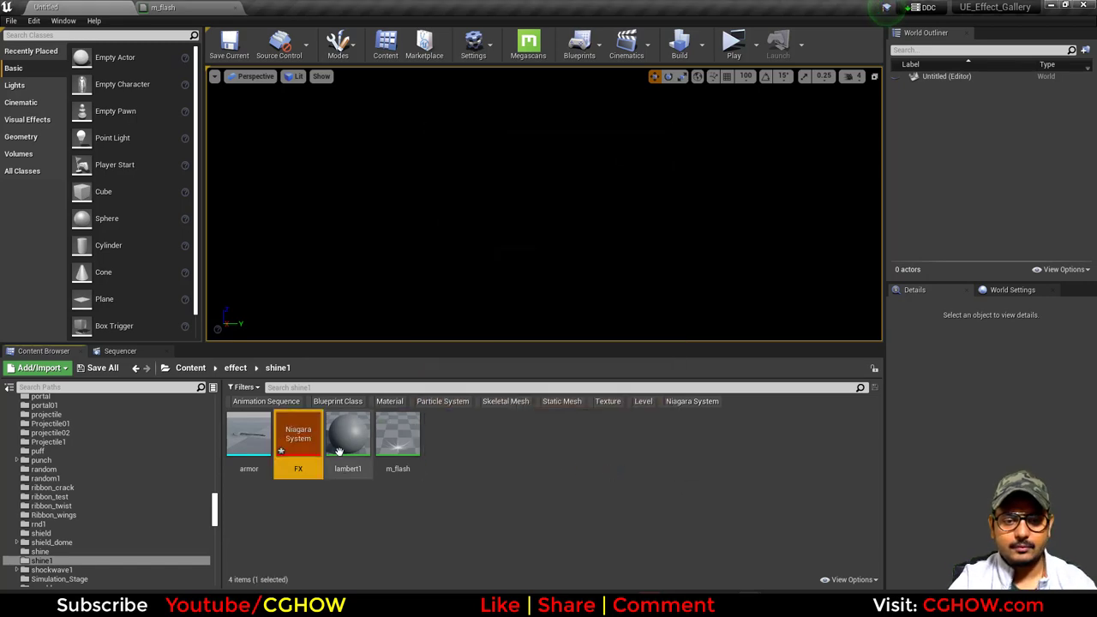
# Open the FX system and rename its Fountain emitter to armor
pyautogui.doubleClick(299, 437)
pyautogui.moveTo(360, 199); pyautogui.dragTo(380, 131, button='right')
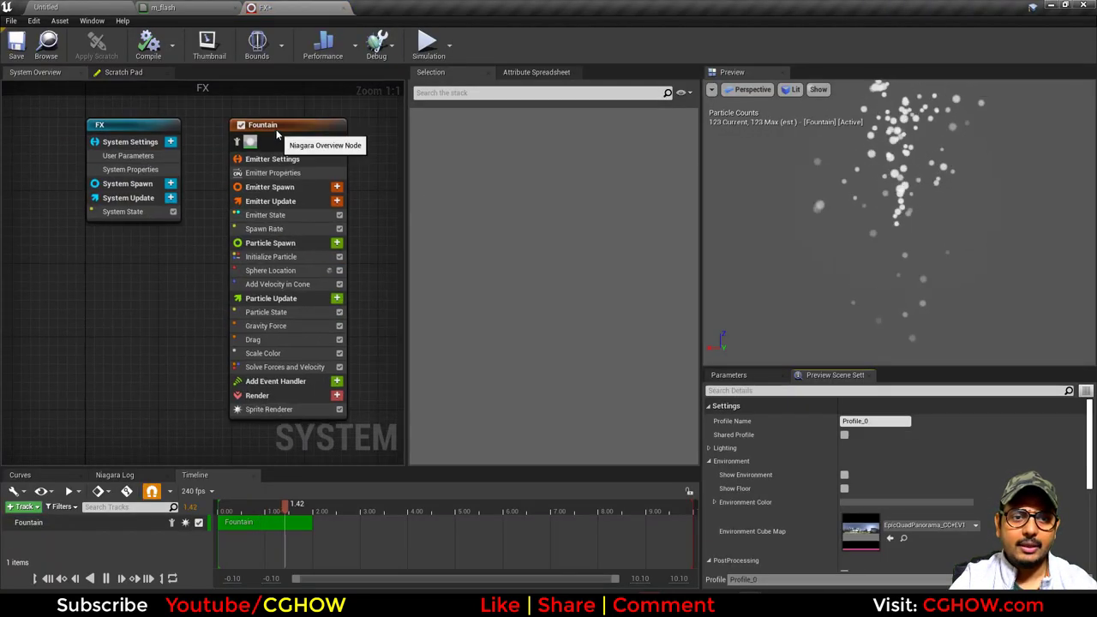
pyautogui.doubleClick(275, 130)
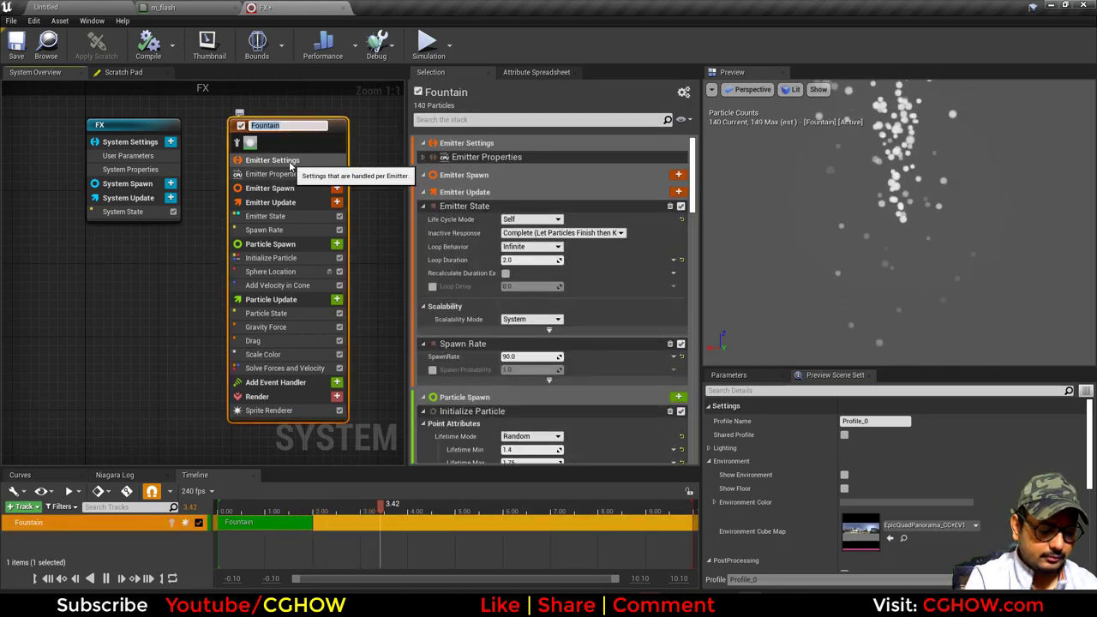
pyautogui.write('armor')
pyautogui.press('Return')
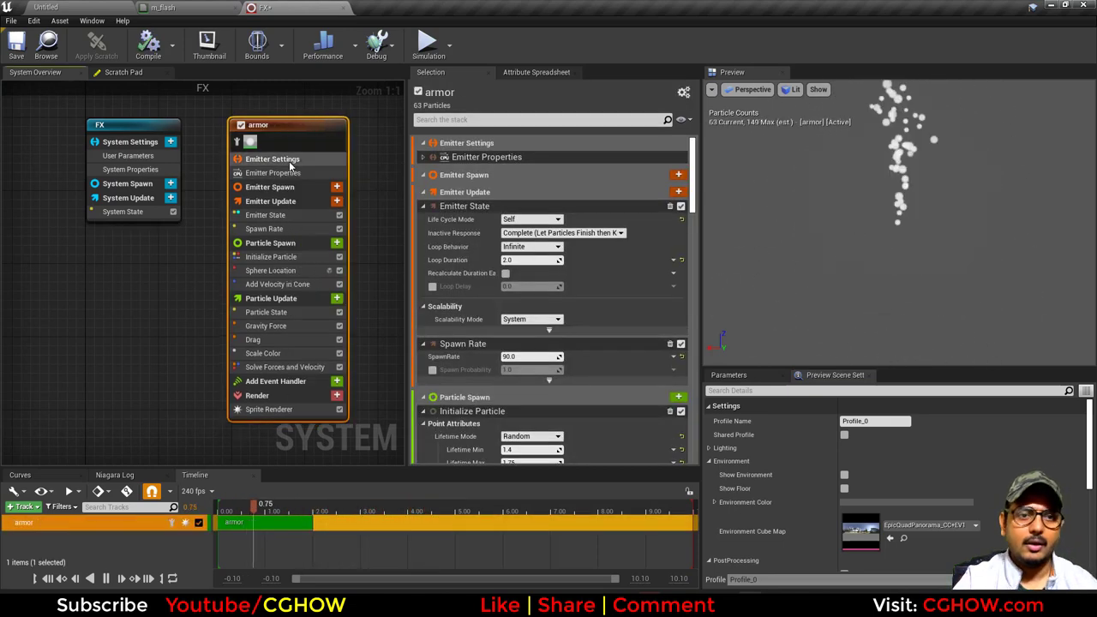
# Replace the armor emitter's Sprite Renderer with a Mesh Renderer that uses the armor mesh from the shine1 folder
pyautogui.click(116, 5)
pyautogui.click(255, 448)
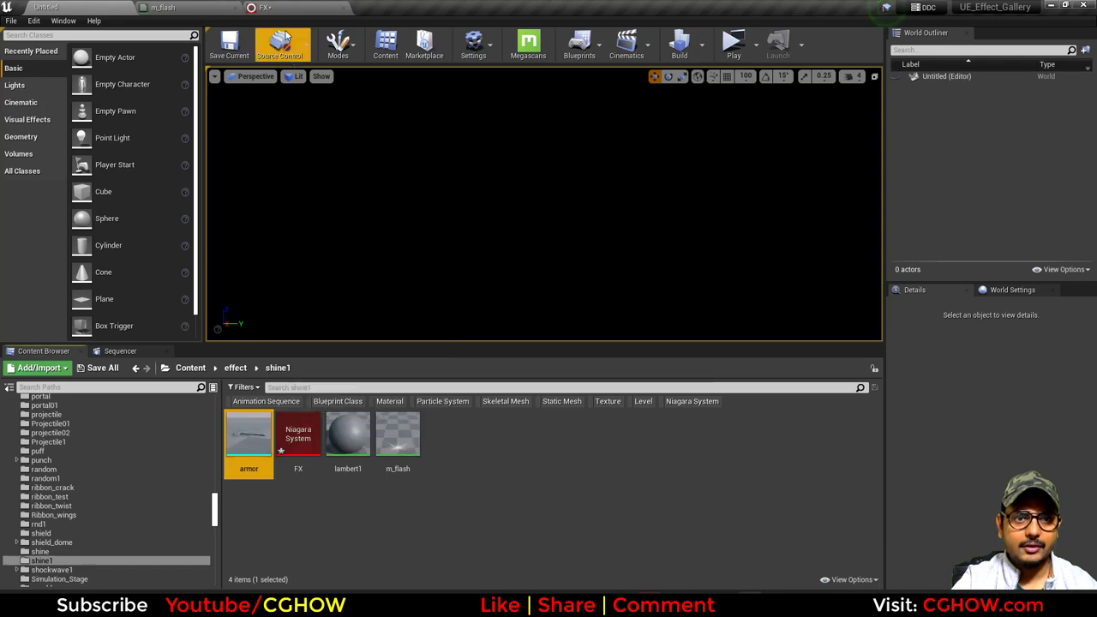
pyautogui.click(290, 8)
pyautogui.click(268, 408)
pyautogui.press('Delete')
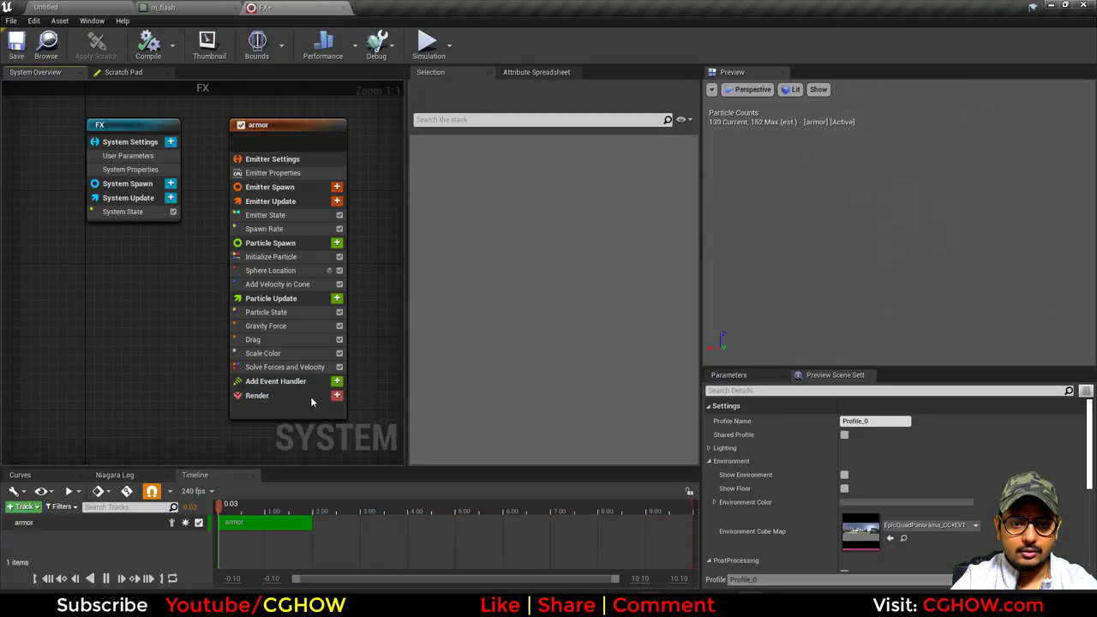
pyautogui.click(337, 390)
pyautogui.click(347, 194)
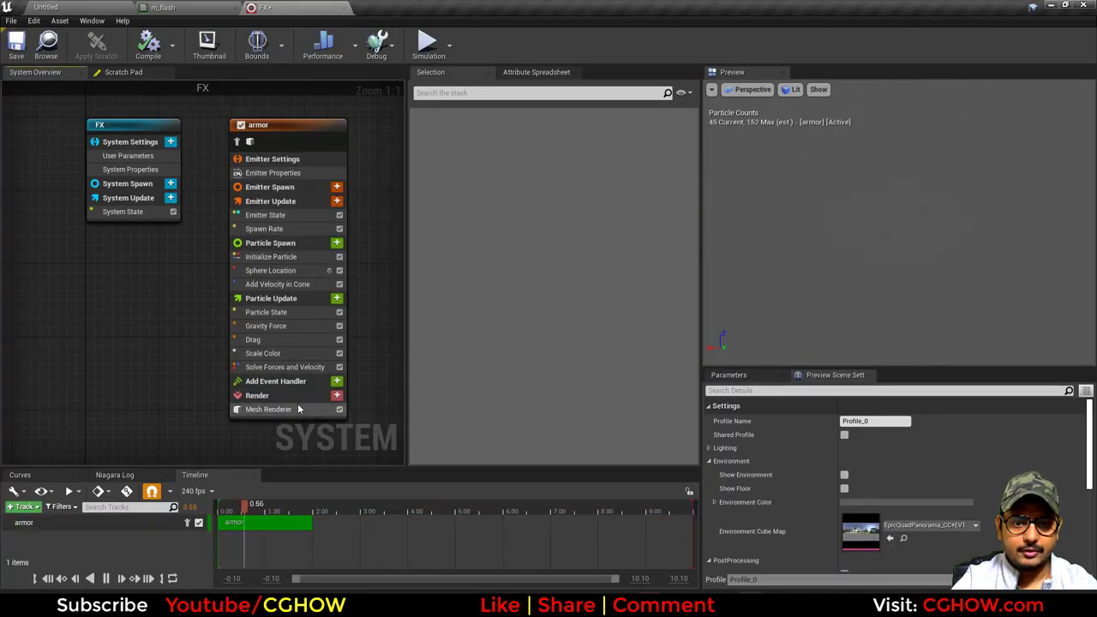
pyautogui.click(283, 409)
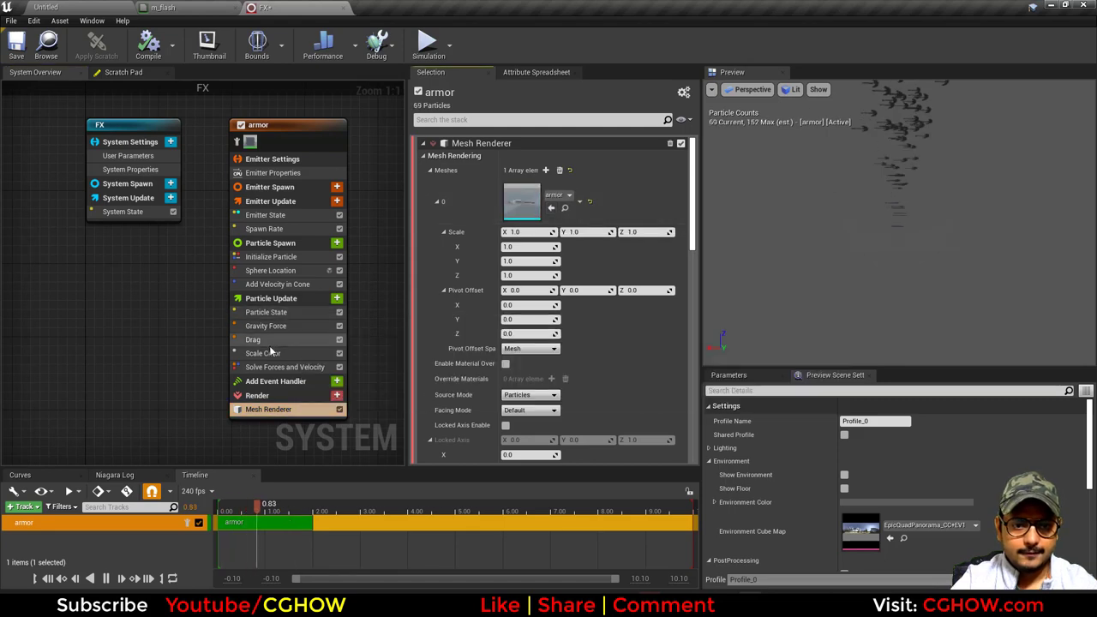
# Delete the Scale Color, Drag, Gravity Force, Add Velocity in Cone and Sphere Location modules from the armor emitter
pyautogui.click(269, 352)
pyautogui.press('Delete')
pyautogui.click(272, 338)
pyautogui.press('Delete')
pyautogui.click(275, 326)
pyautogui.press('Delete')
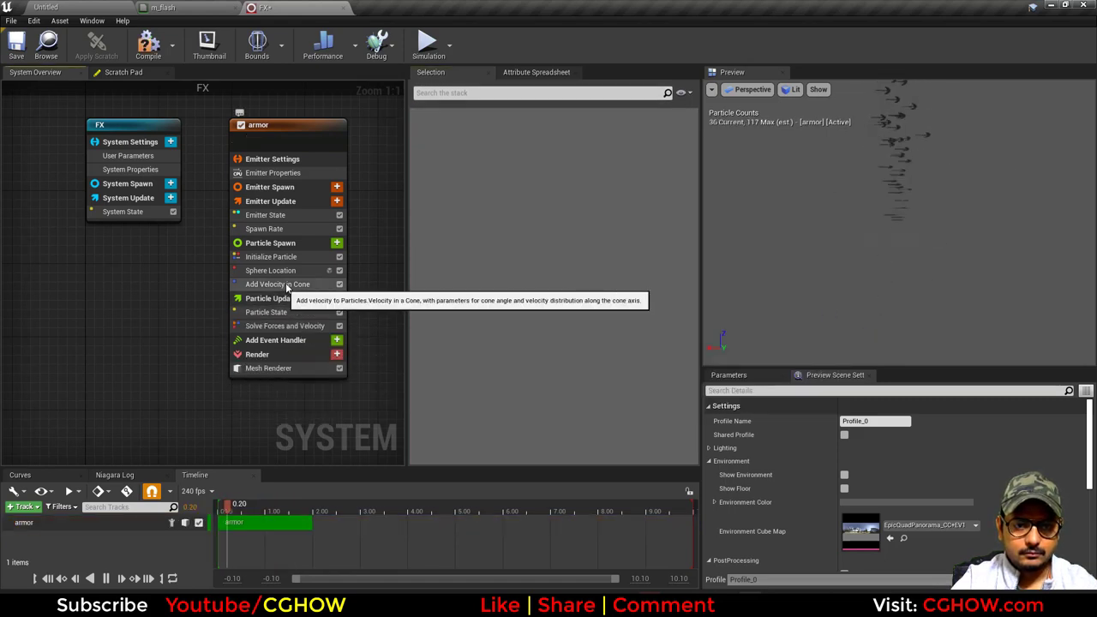
pyautogui.click(285, 284)
pyautogui.press('Delete')
pyautogui.click(289, 273)
pyautogui.press('Delete')
# Replace the armor emitter's Spawn Rate module with Spawn Burst Instantaneous
pyautogui.click(316, 229)
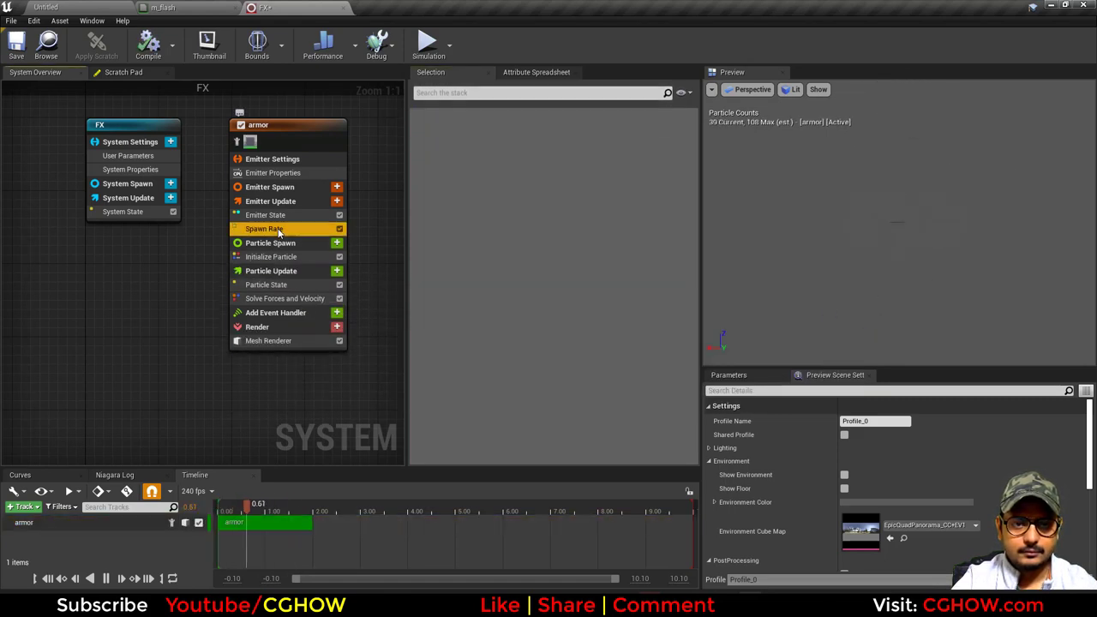
pyautogui.press('Delete')
pyautogui.click(336, 201)
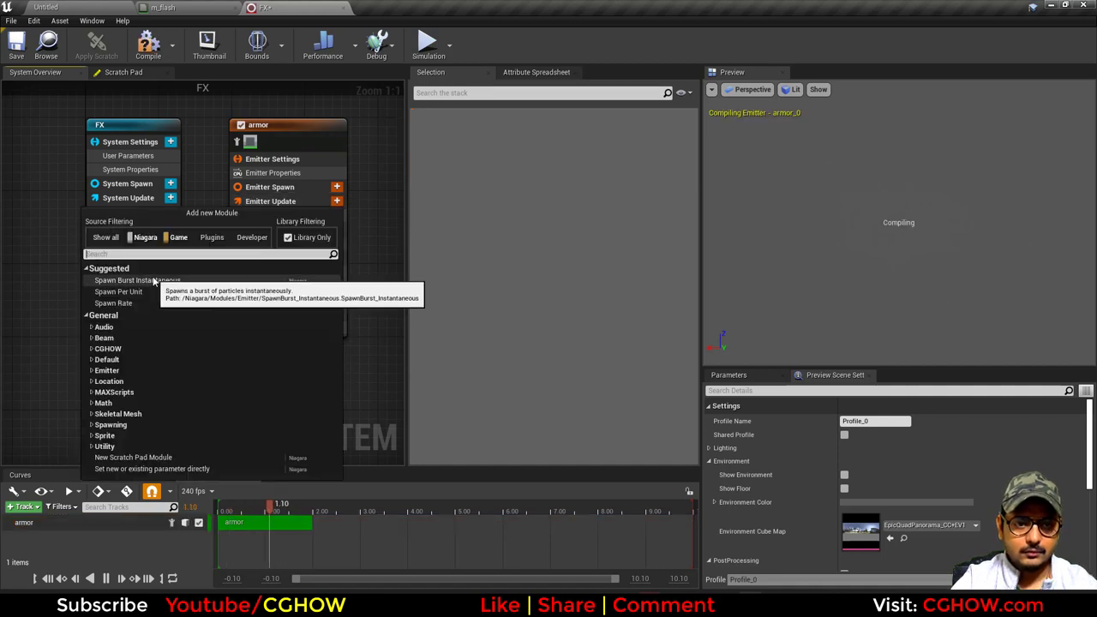
pyautogui.click(150, 280)
# Set the Loop Behavior in the armor emitter's Emitter State to Once
pyautogui.click(265, 284)
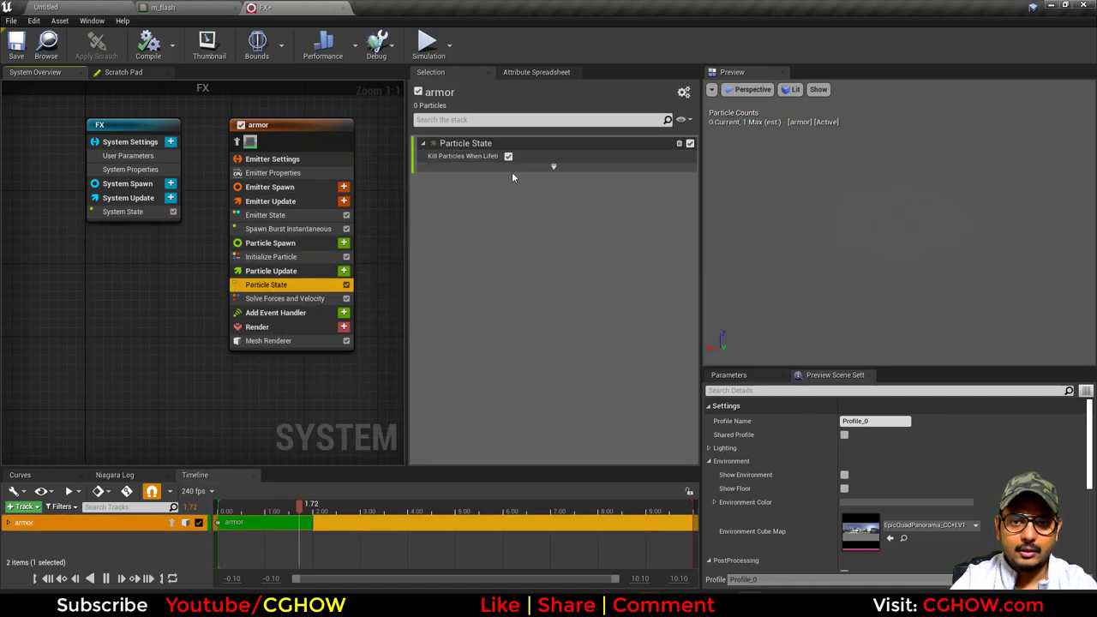
pyautogui.click(265, 215)
pyautogui.click(533, 183)
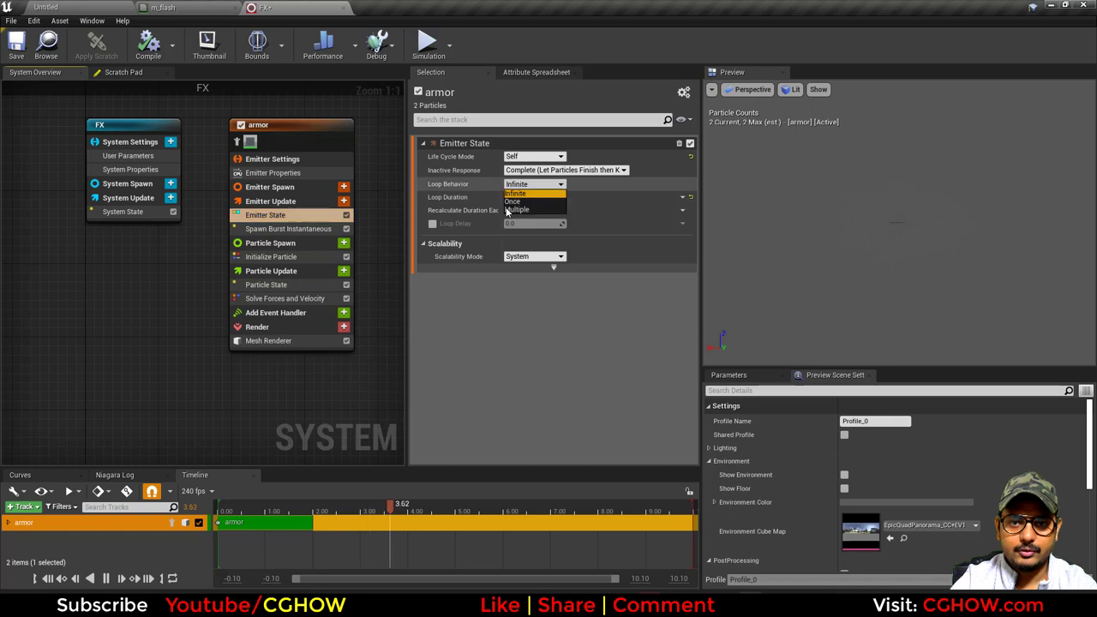
pyautogui.click(510, 209)
pyautogui.click(521, 184)
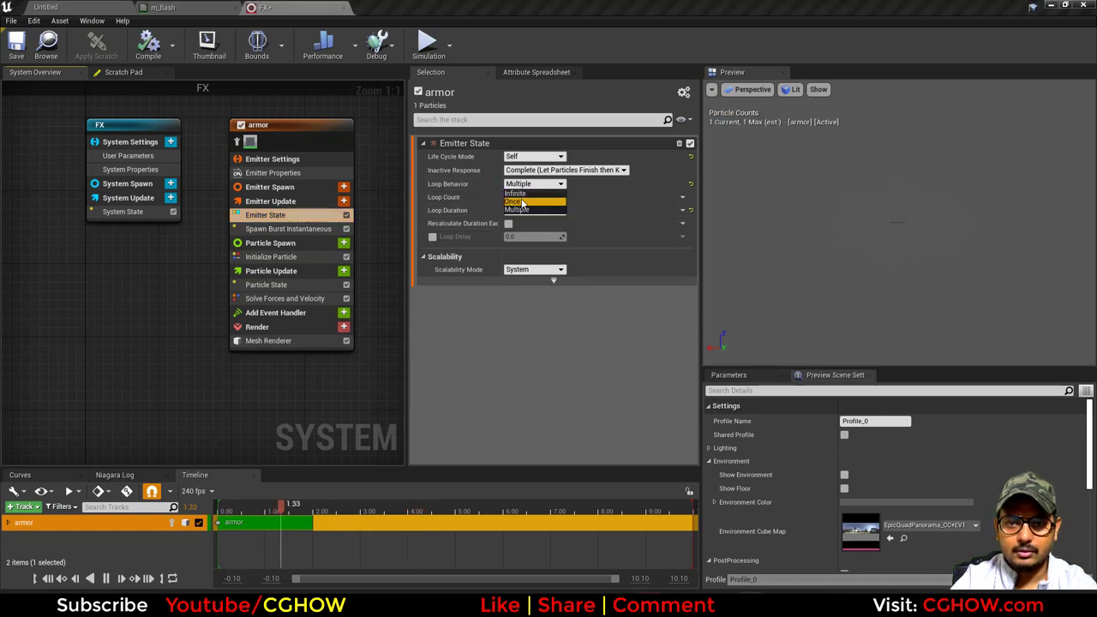
pyautogui.click(520, 201)
# Set the armor emitter's Mesh Scale Mode to Uniform with a Mesh Uniform Scale of 15 in Initialize Particle
pyautogui.click(270, 256)
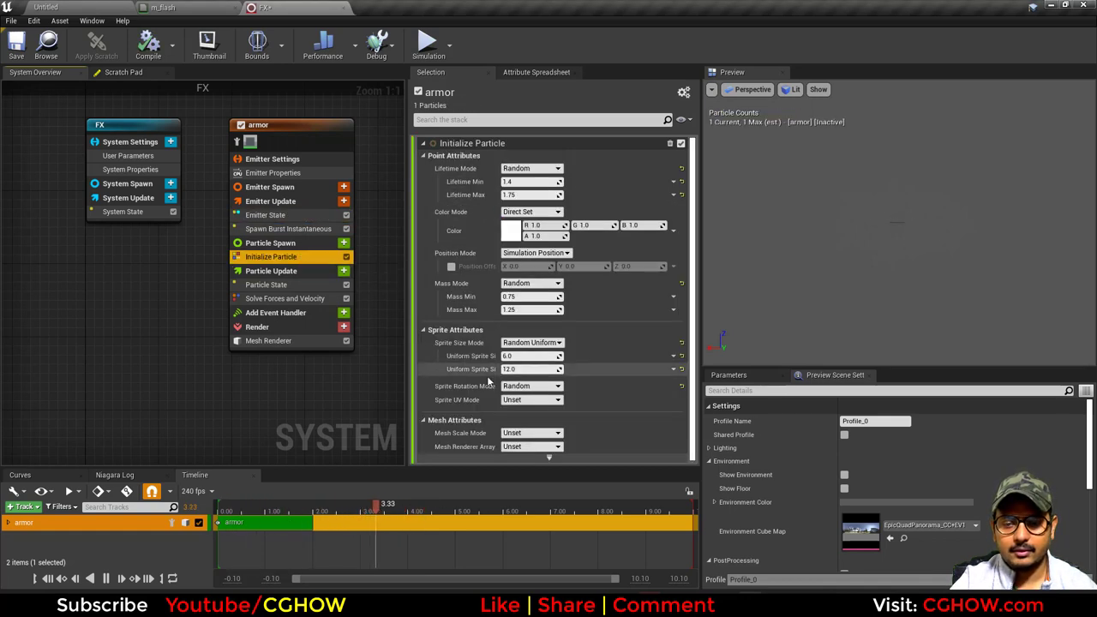
pyautogui.click(529, 432)
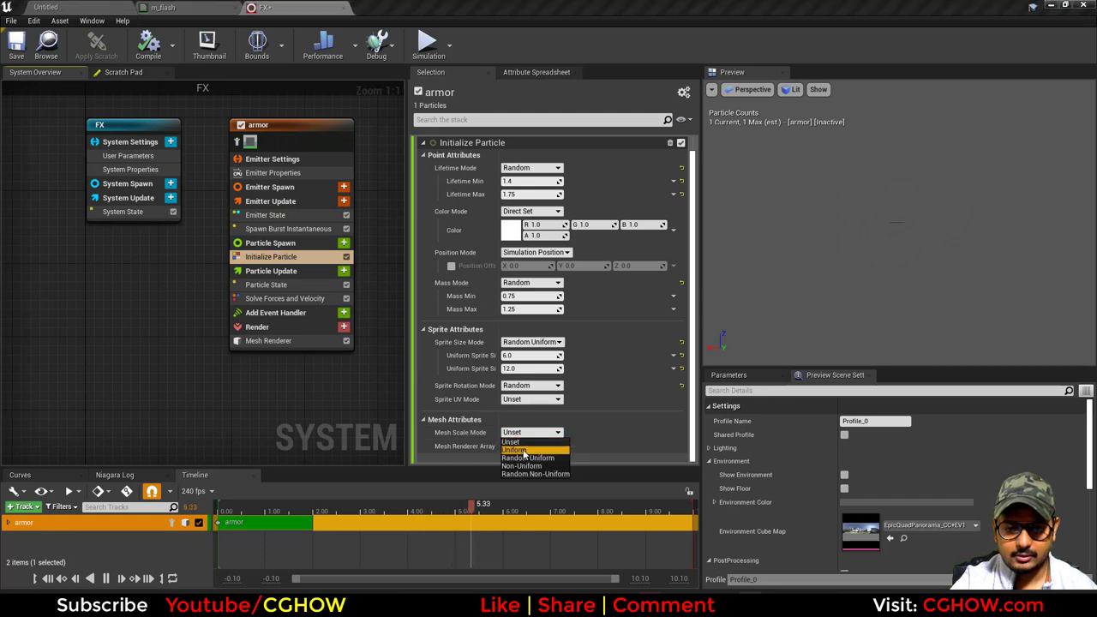
pyautogui.click(525, 453)
pyautogui.moveTo(531, 446); pyautogui.dragTo(559, 445)
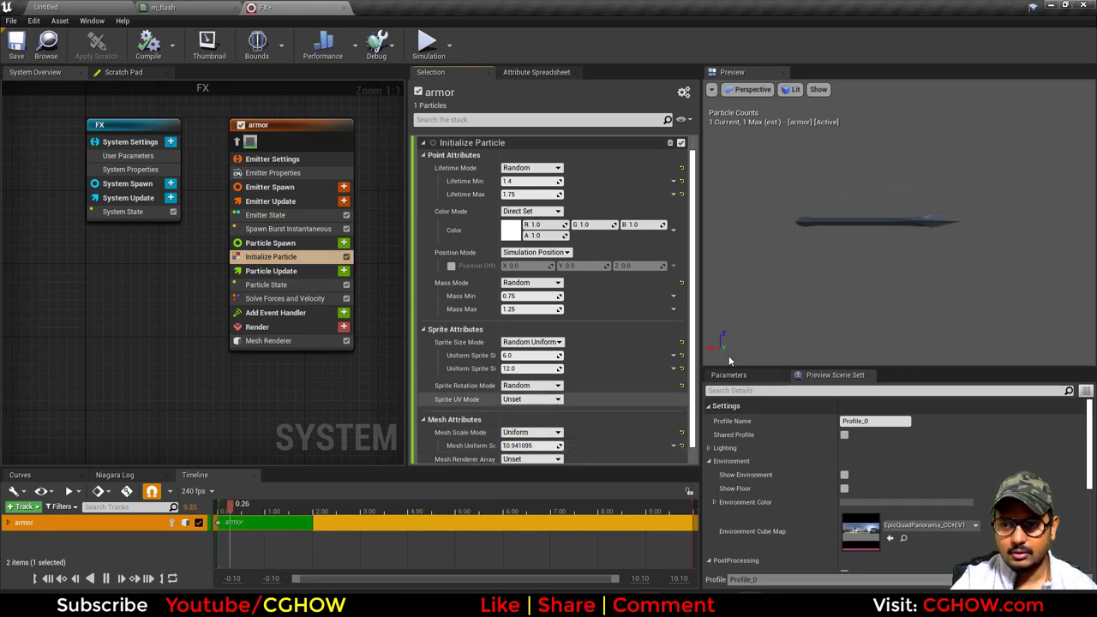
pyautogui.moveTo(905, 243); pyautogui.dragTo(976, 313)
pyautogui.click(519, 446)
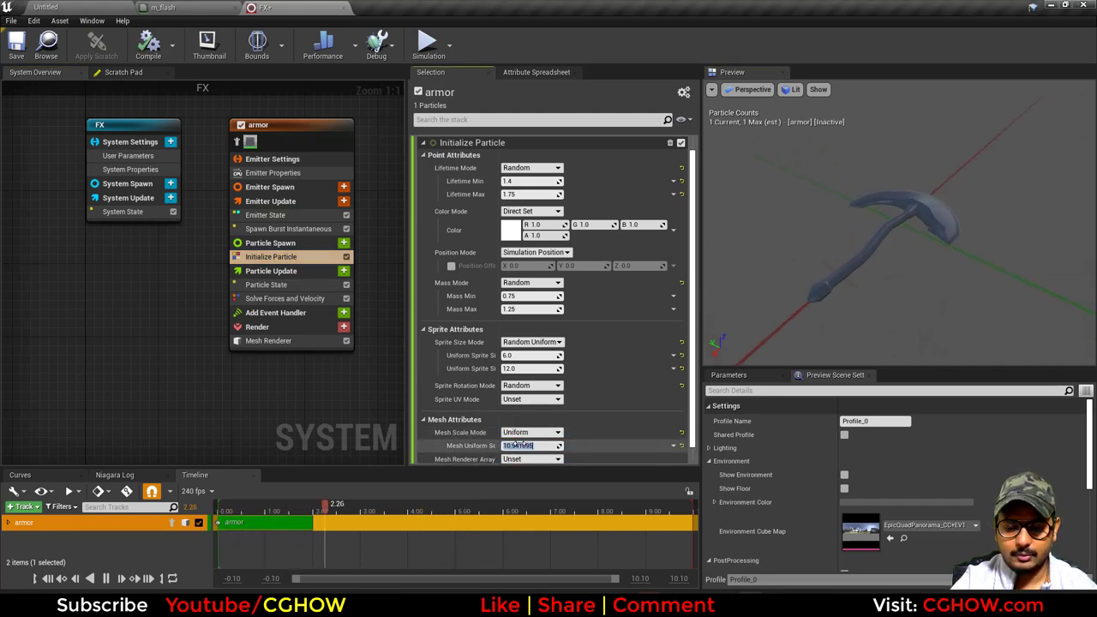
pyautogui.write('15')
pyautogui.press('Return')
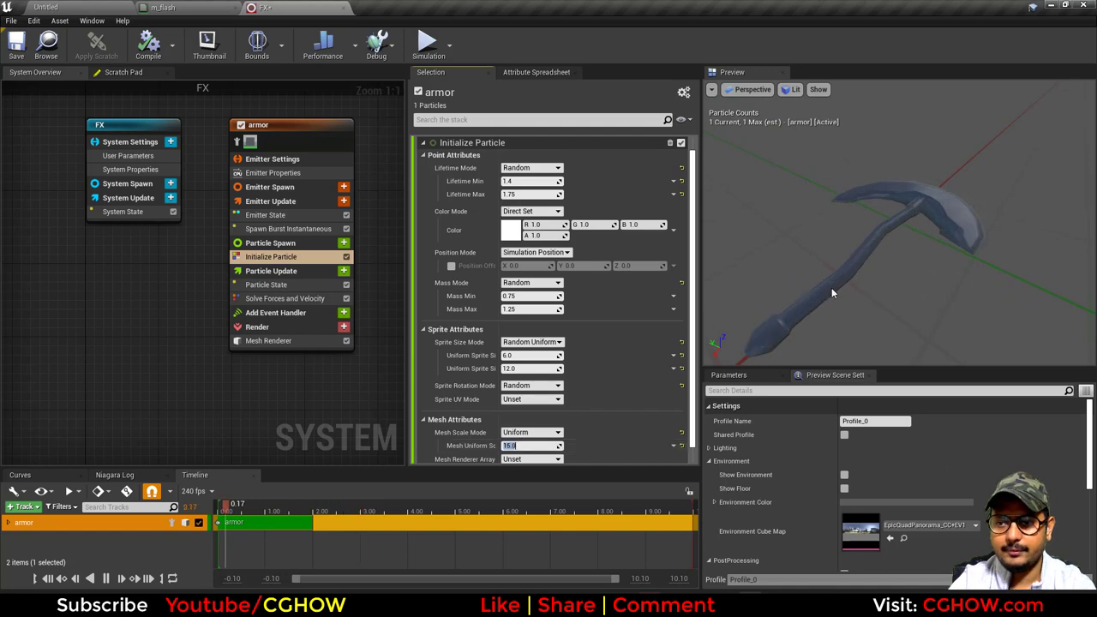
# Add Initial Mesh Orientation to the armor emitter's Particle Spawn, disable Orientation Vector and Axis, and enable Rotation with Y 0.25
pyautogui.click(344, 244)
pyautogui.write('ini')
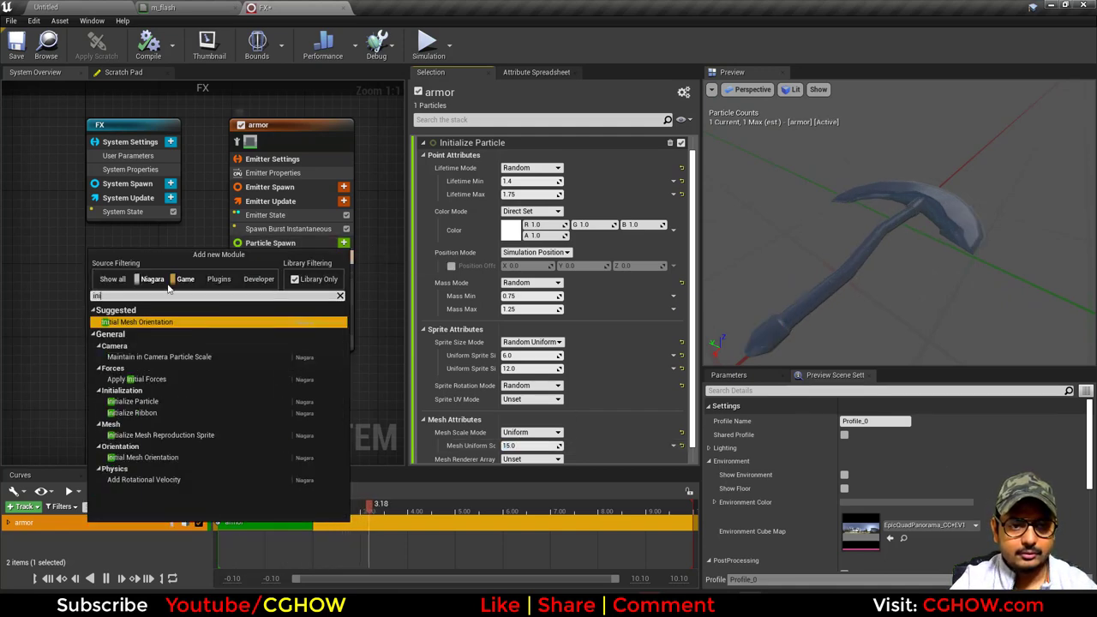
pyautogui.click(161, 322)
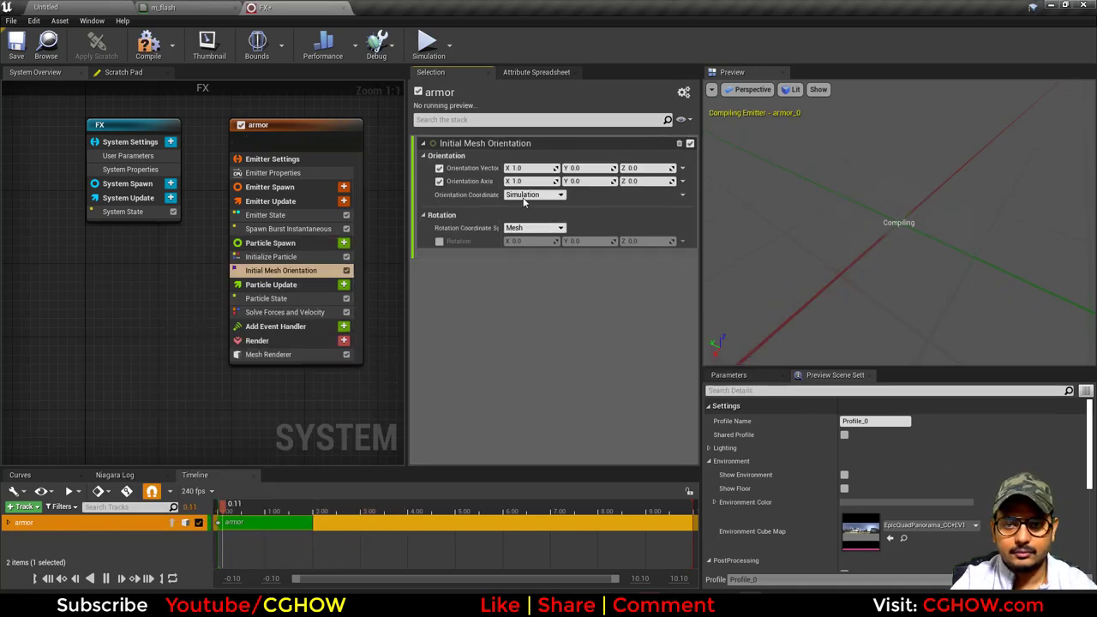
pyautogui.click(439, 168)
pyautogui.click(439, 180)
pyautogui.click(440, 241)
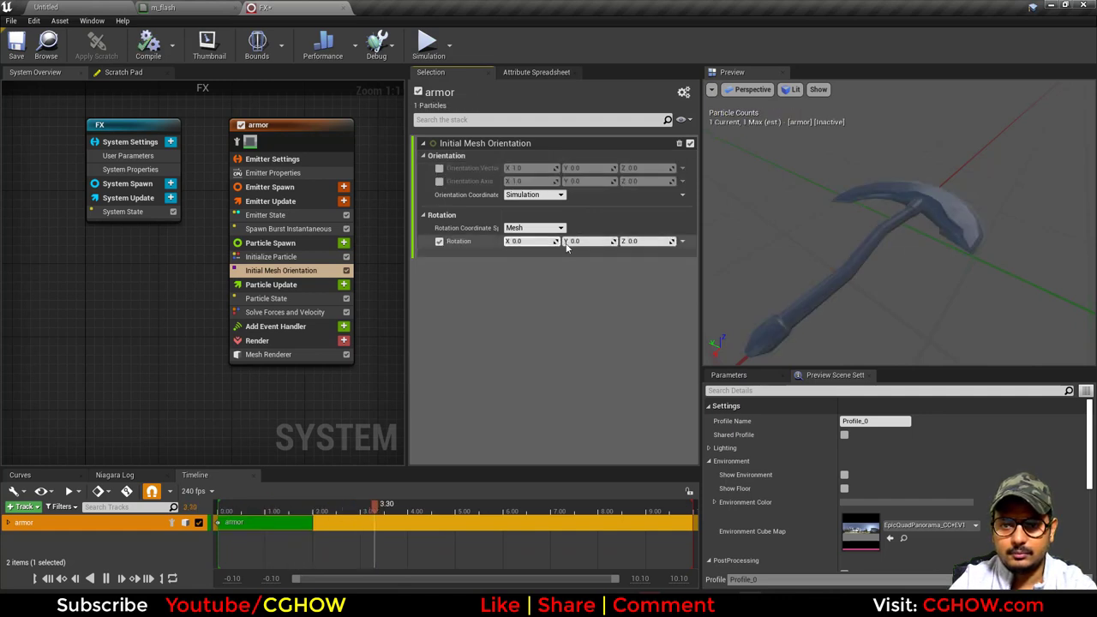
pyautogui.moveTo(576, 242); pyautogui.dragTo(578, 241)
pyautogui.moveTo(857, 251); pyautogui.dragTo(916, 249)
# Enable Local Space in the armor emitter's Emitter Properties and save the FX system
pyautogui.click(39, 49)
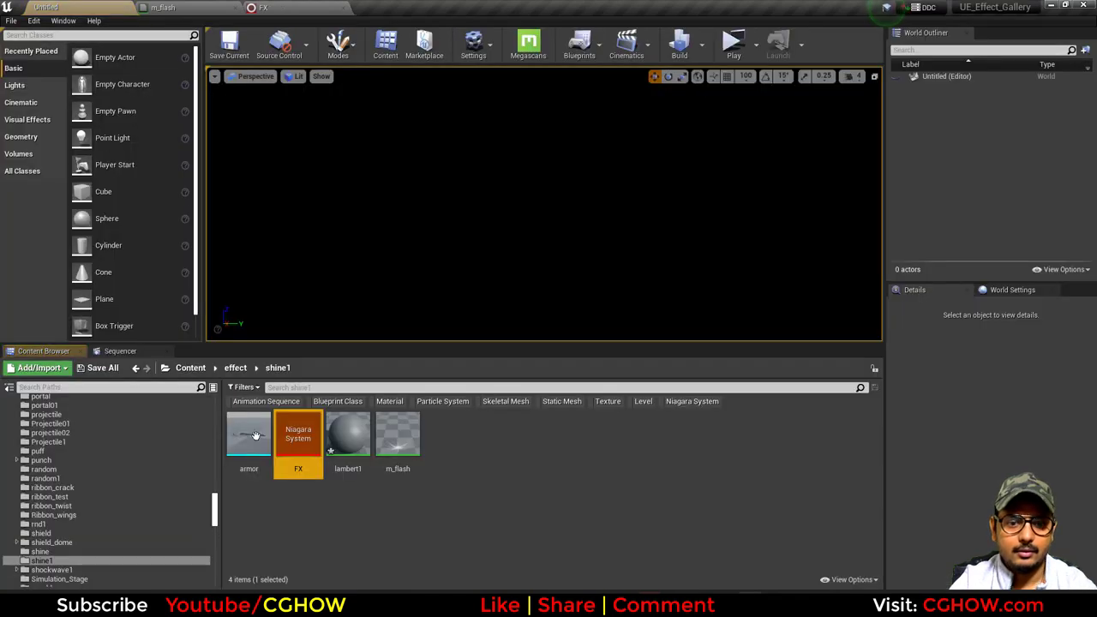
pyautogui.click(257, 7)
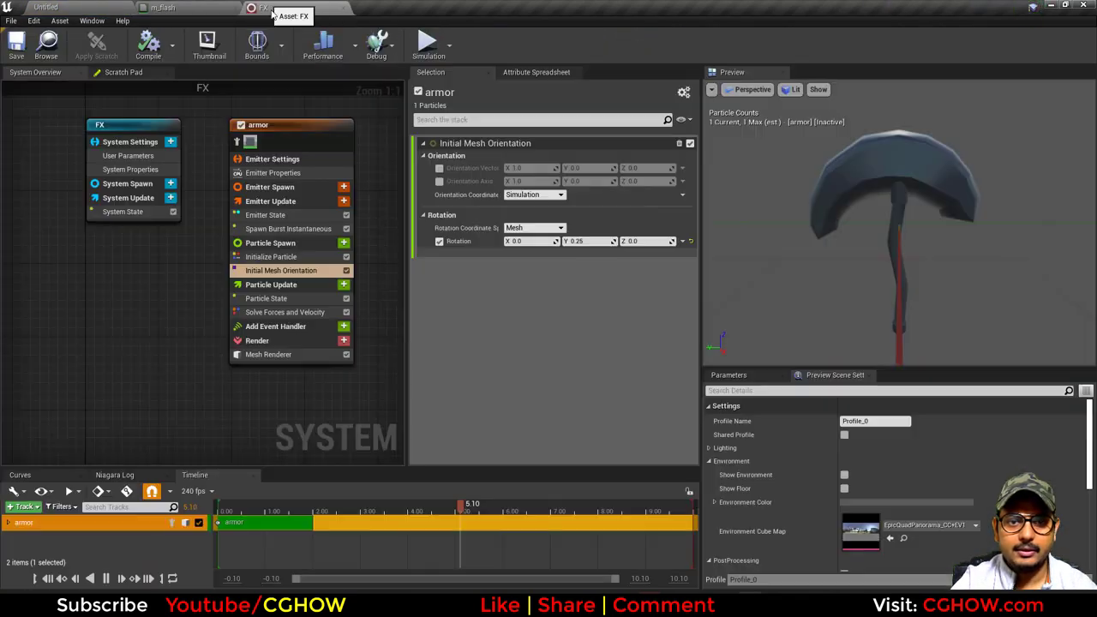
pyautogui.click(290, 173)
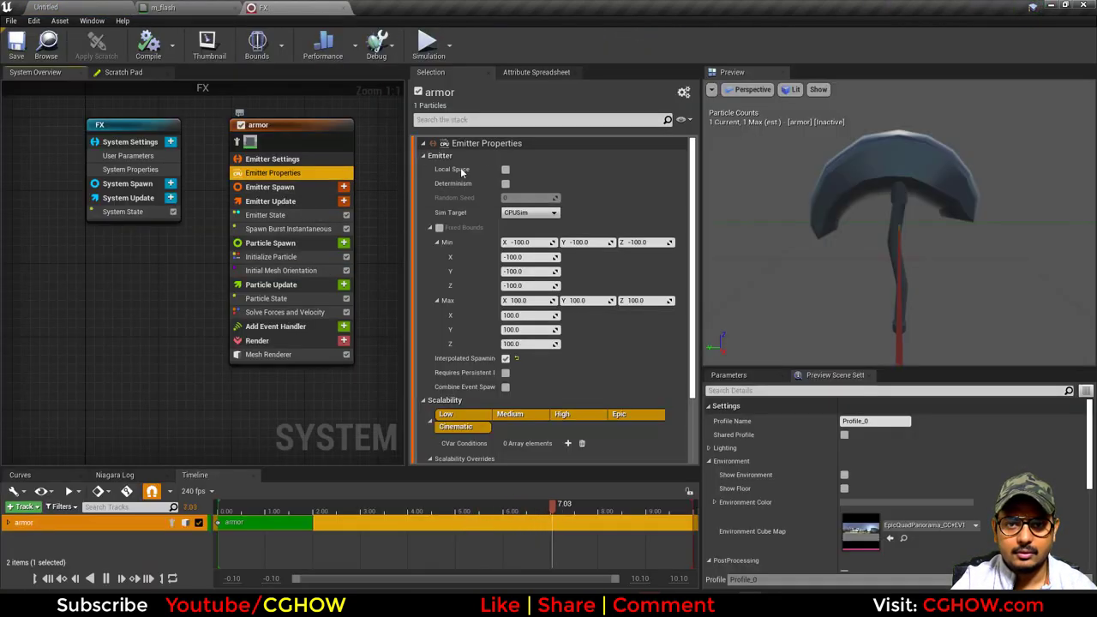
pyautogui.click(17, 46)
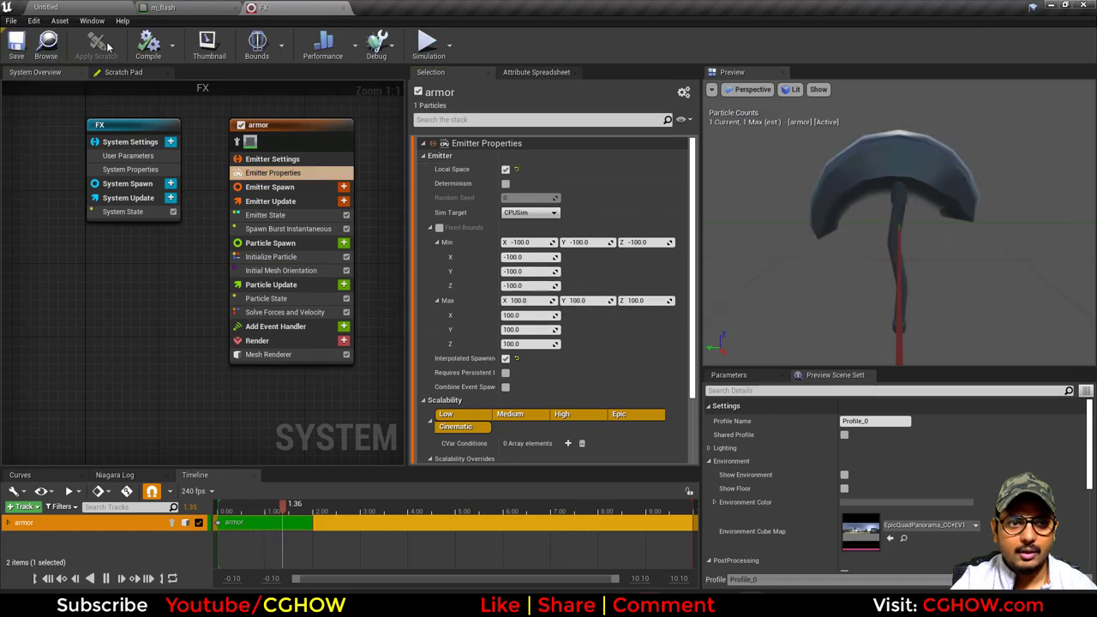
# Create a new level from the default template with floor, sky and lighting
pyautogui.click(72, 10)
pyautogui.click(16, 25)
pyautogui.click(39, 41)
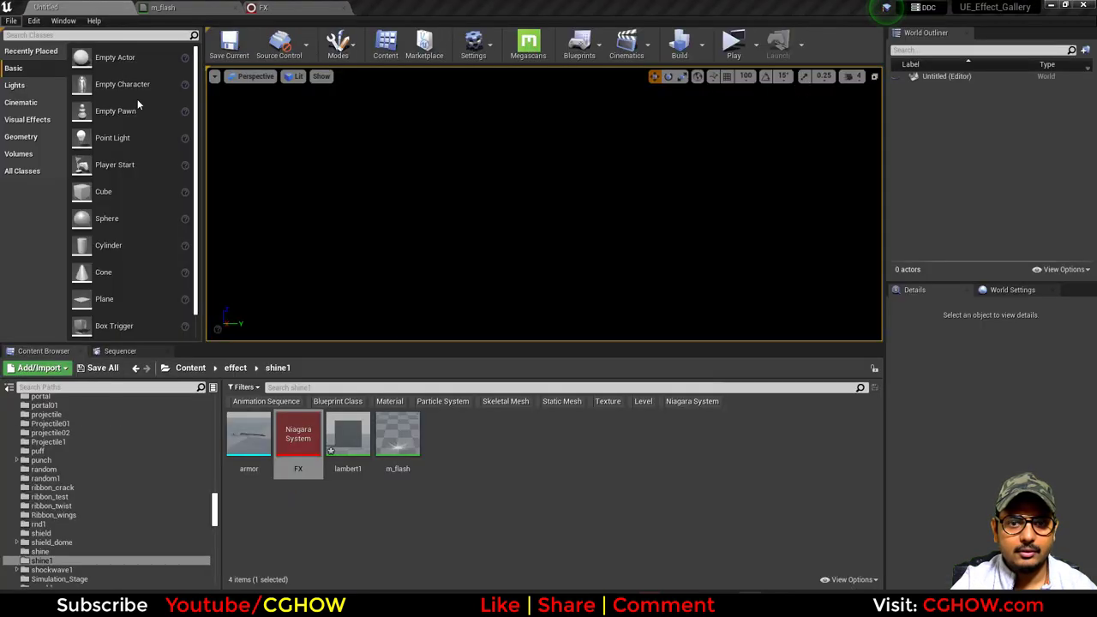
pyautogui.click(469, 261)
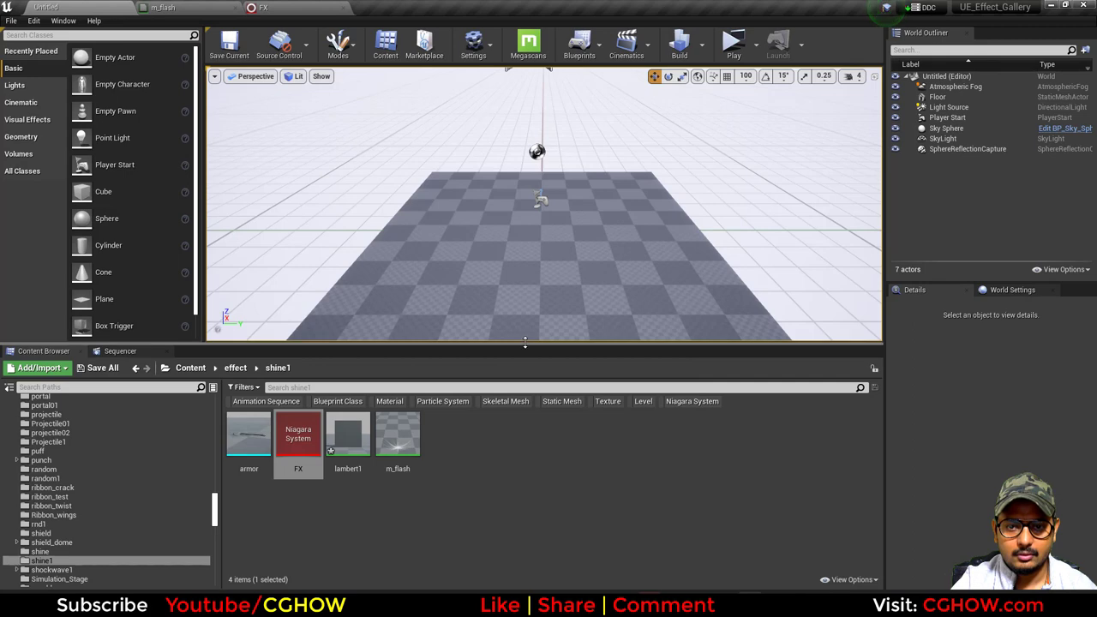
# Scale the floor to 100 in X and Y and place the FX Niagara system above it in the level
pyautogui.moveTo(524, 343); pyautogui.dragTo(534, 420)
pyautogui.click(583, 385)
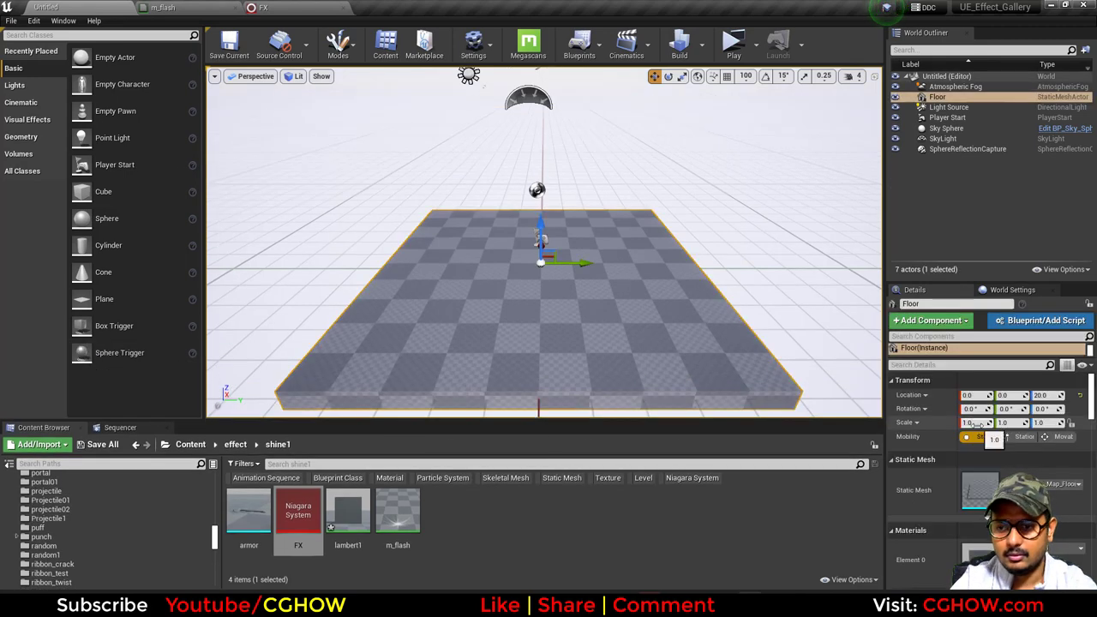
pyautogui.write('100')
pyautogui.click(1014, 423)
pyautogui.write('100')
pyautogui.click(441, 530)
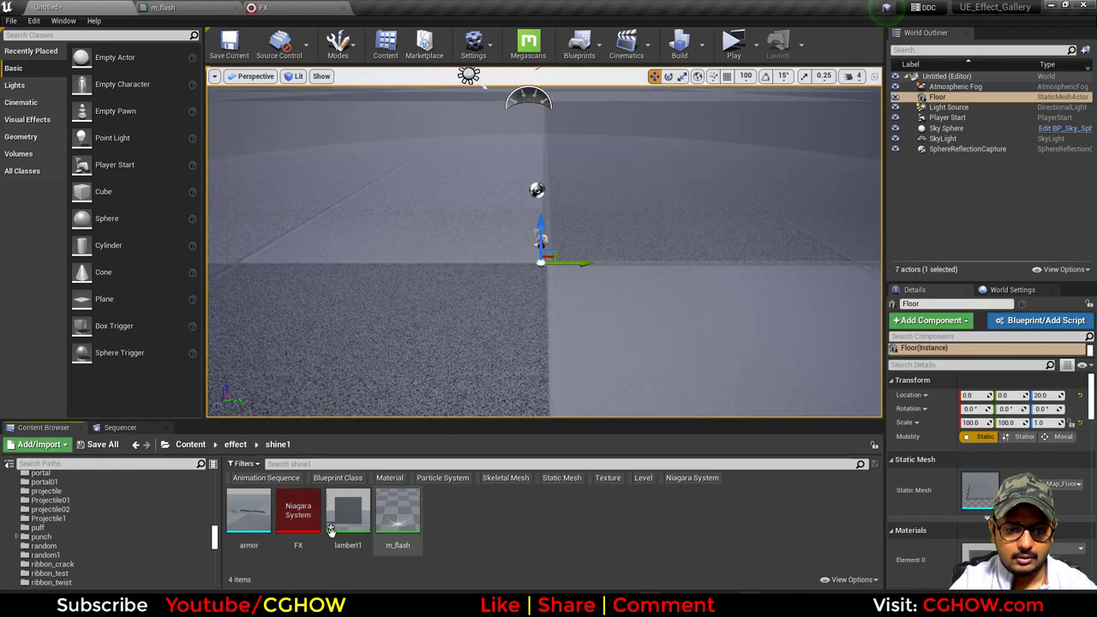
pyautogui.moveTo(300, 515); pyautogui.dragTo(445, 221)
pyautogui.moveTo(507, 331); pyautogui.dragTo(637, 350, button='right')
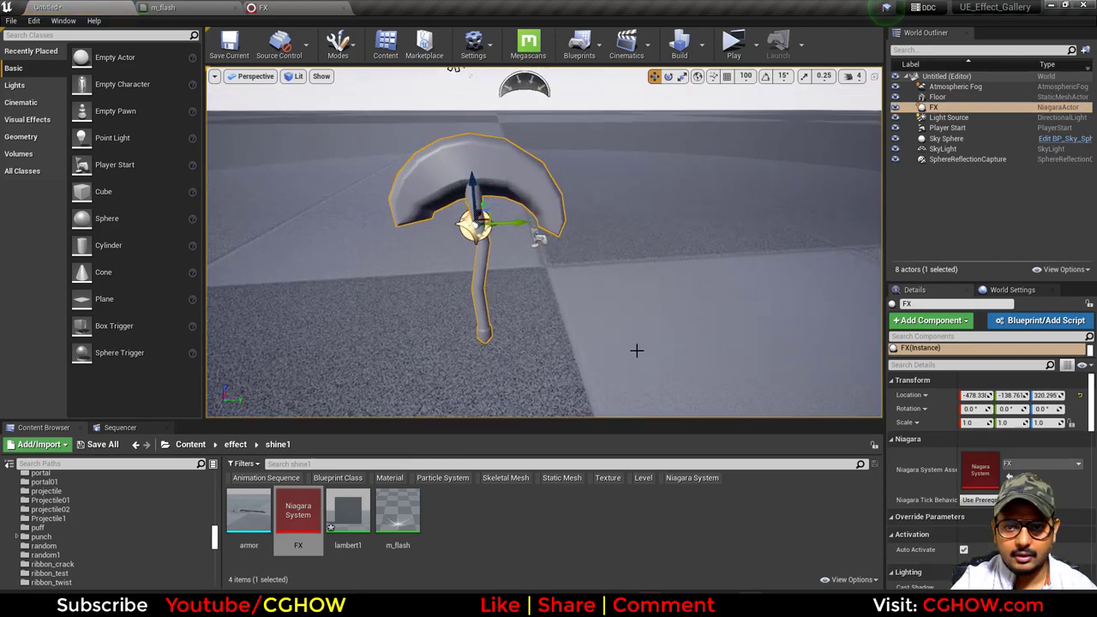
# Assign a plain material found with the search "flo" to the floor and delete the SphereReflectionCapture actor
pyautogui.click(842, 370)
pyautogui.click(1020, 548)
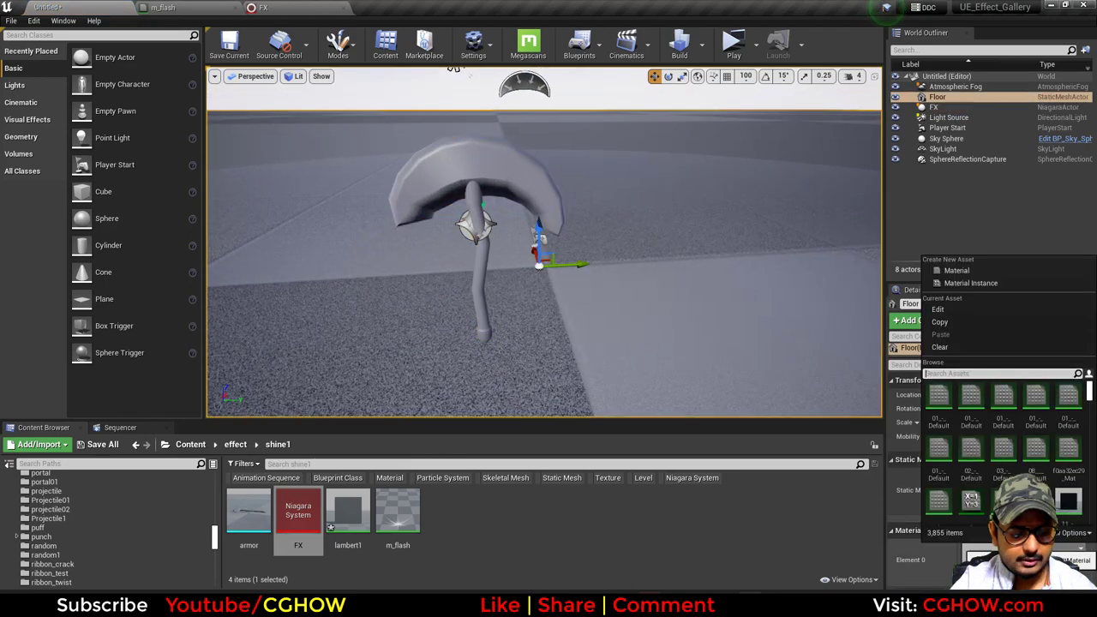
pyautogui.write('flo')
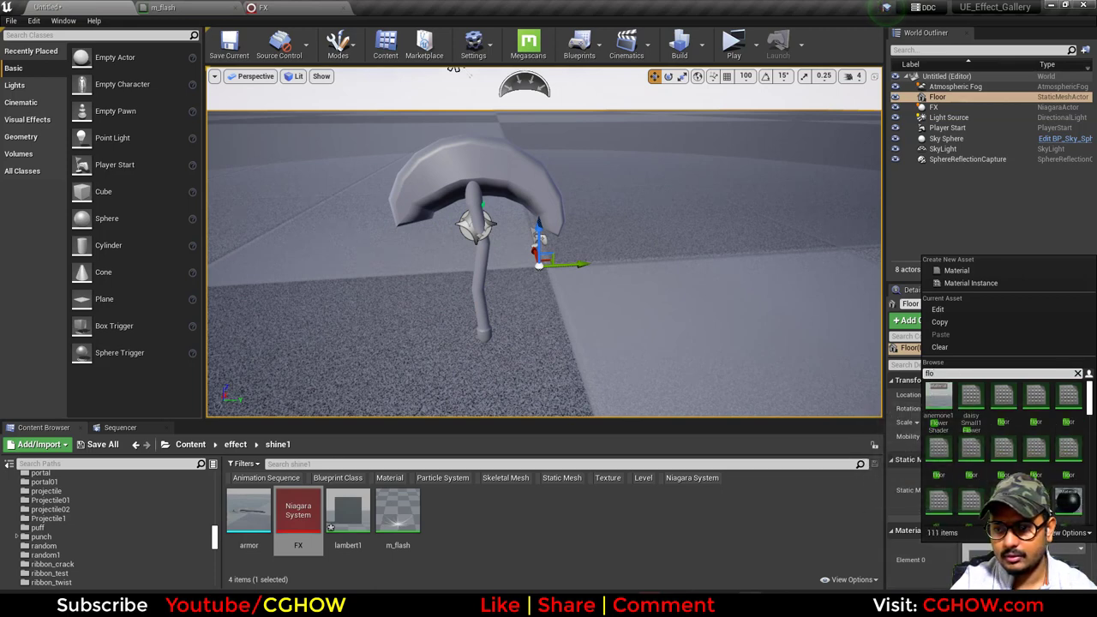
pyautogui.click(971, 397)
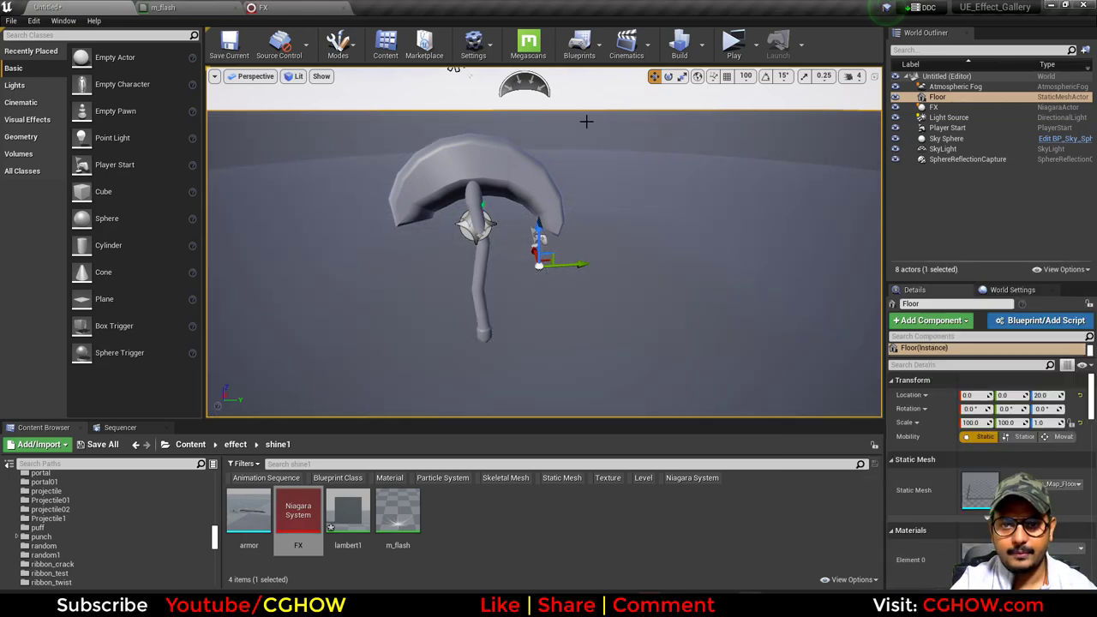
pyautogui.click(967, 158)
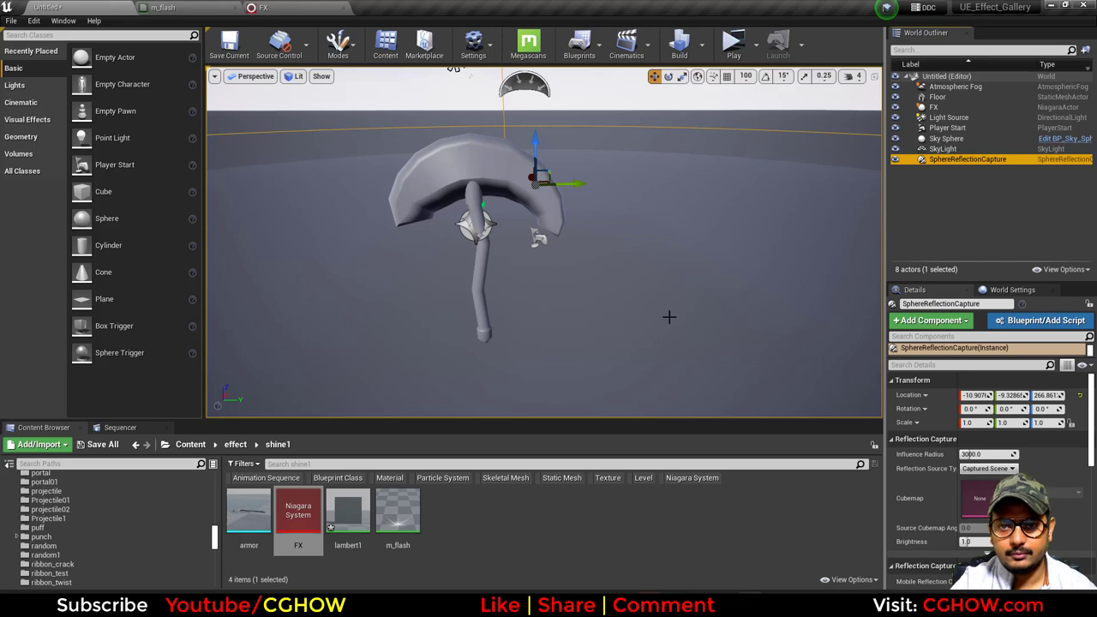
pyautogui.press('Delete')
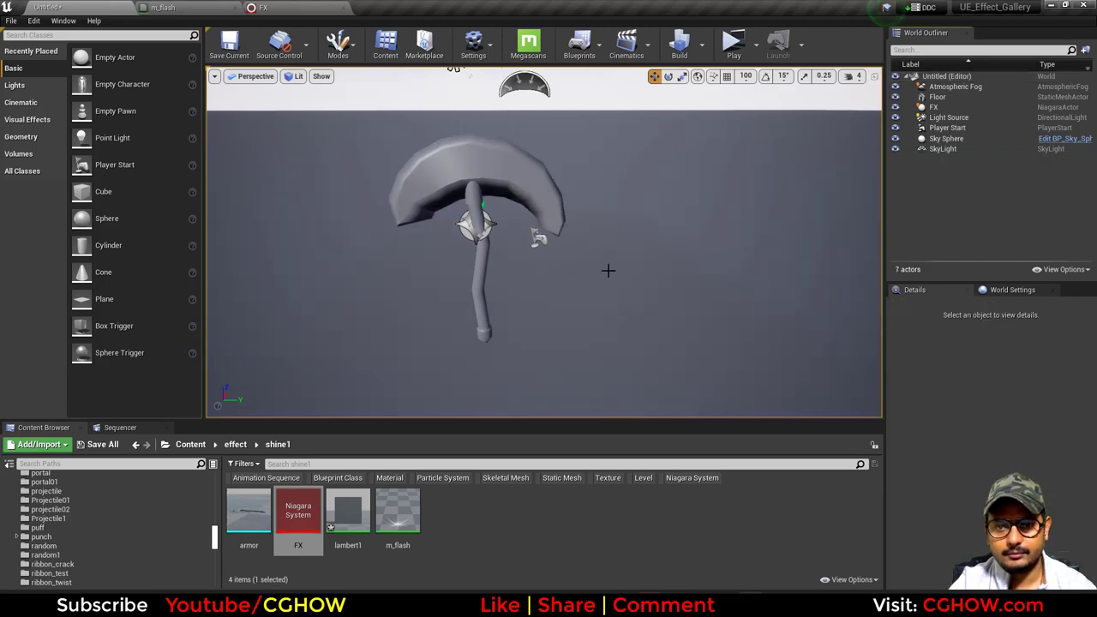
# Rotate the FX actor in the level about its vertical axis to about -17°
pyautogui.moveTo(614, 325); pyautogui.dragTo(601, 301, button='middle')
pyautogui.click(543, 193)
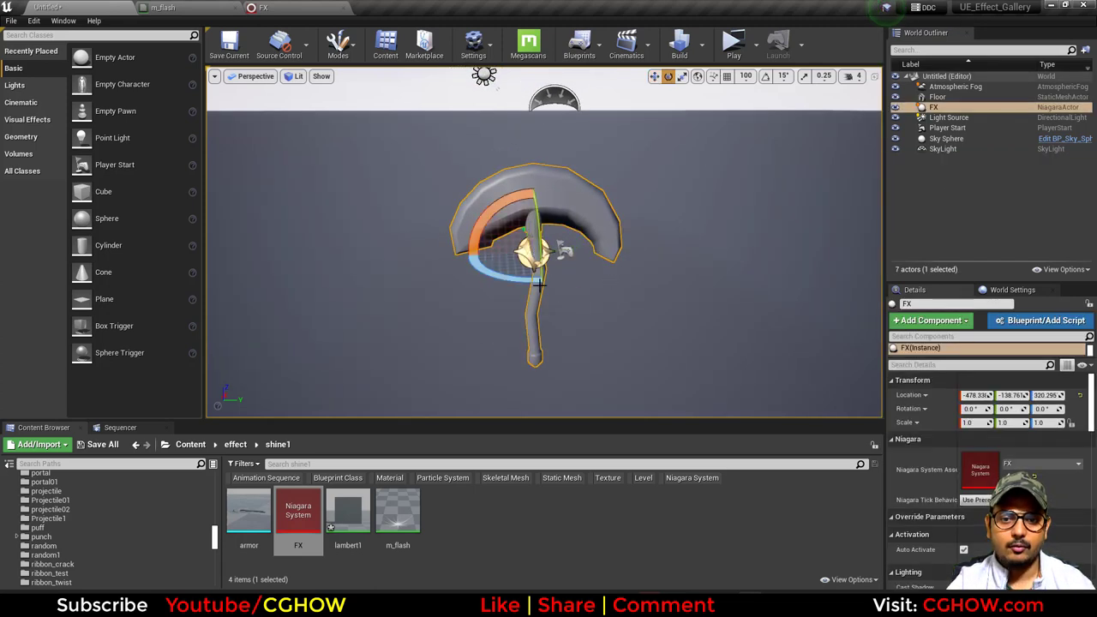
pyautogui.moveTo(538, 286)
pyautogui.mouseDown()
pyautogui.moveTo(568, 281)
pyautogui.moveTo(480, 276)
pyautogui.moveTo(524, 277)
pyautogui.mouseUp()
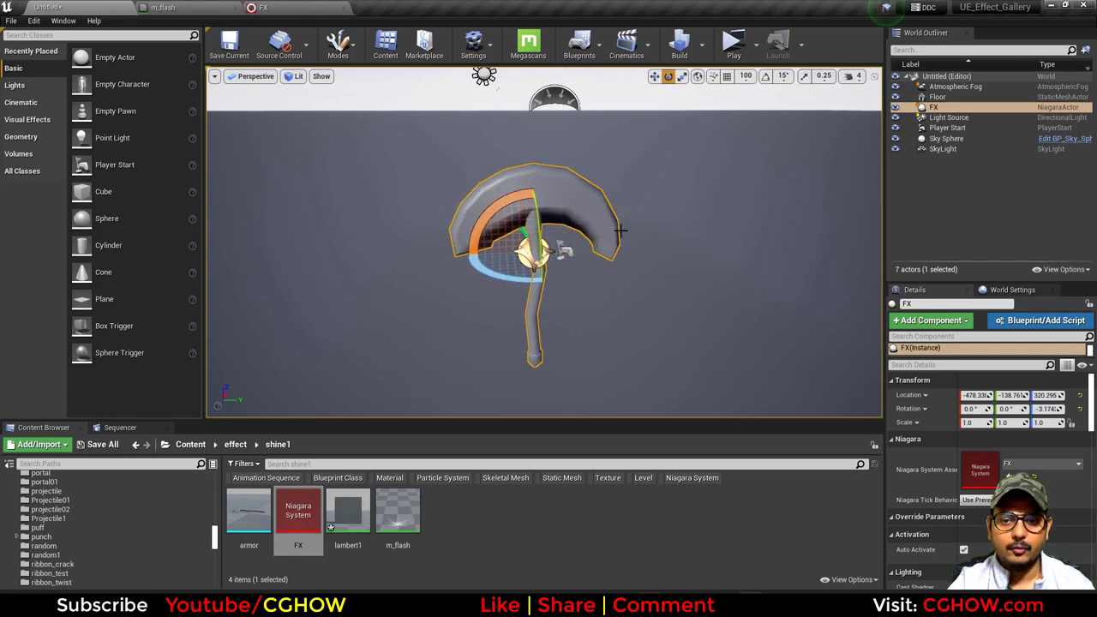
pyautogui.moveTo(531, 273); pyautogui.dragTo(488, 269)
# Duplicate the armor emitter in the FX system and rename the copy shine
pyautogui.click(286, 8)
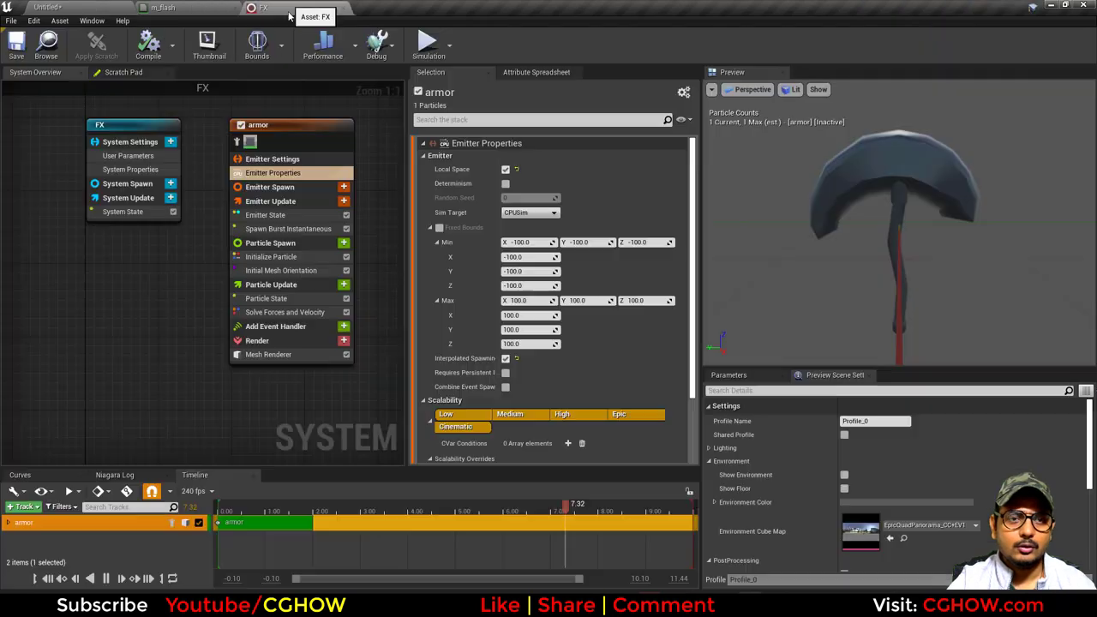
pyautogui.moveTo(262, 345); pyautogui.dragTo(150, 347, button='right')
pyautogui.click(161, 127)
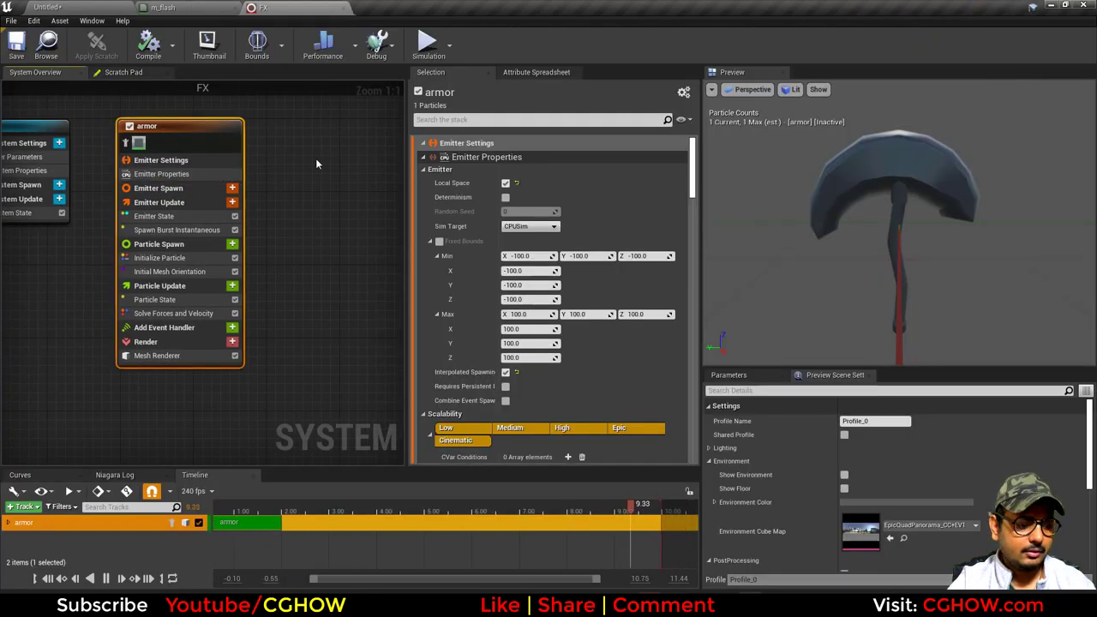
pyautogui.hotkey('ctrl', 'v')
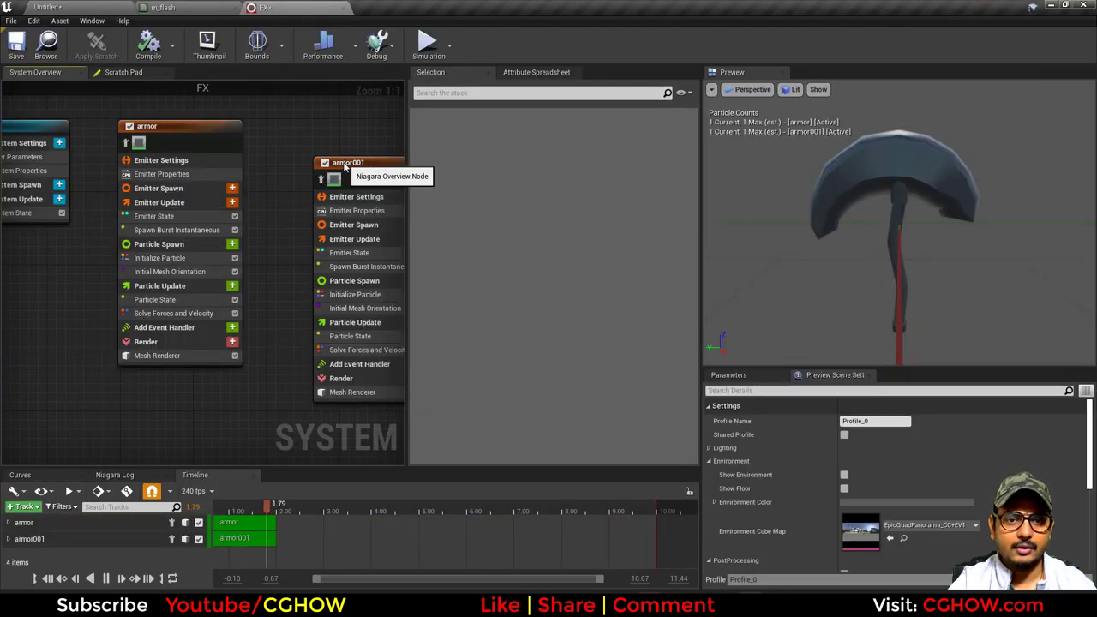
pyautogui.doubleClick(346, 163)
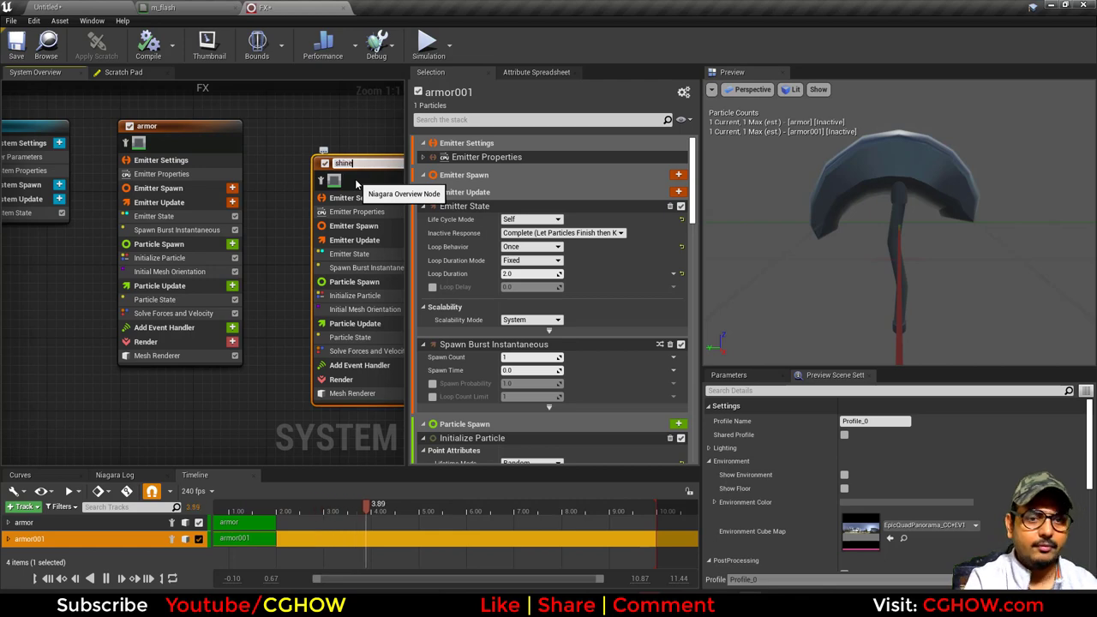
pyautogui.write('shine')
pyautogui.press('Return')
pyautogui.moveTo(225, 385); pyautogui.dragTo(125, 385, button='right')
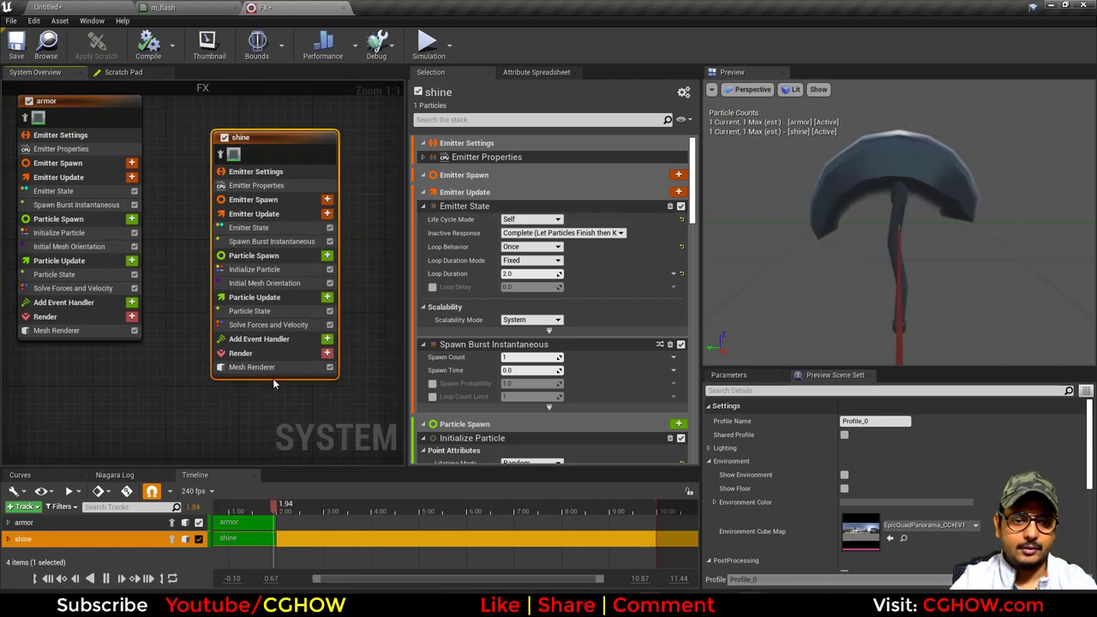
# Replace the shine emitter's Mesh Renderer with a Sprite Renderer
pyautogui.click(274, 367)
pyautogui.press('Delete')
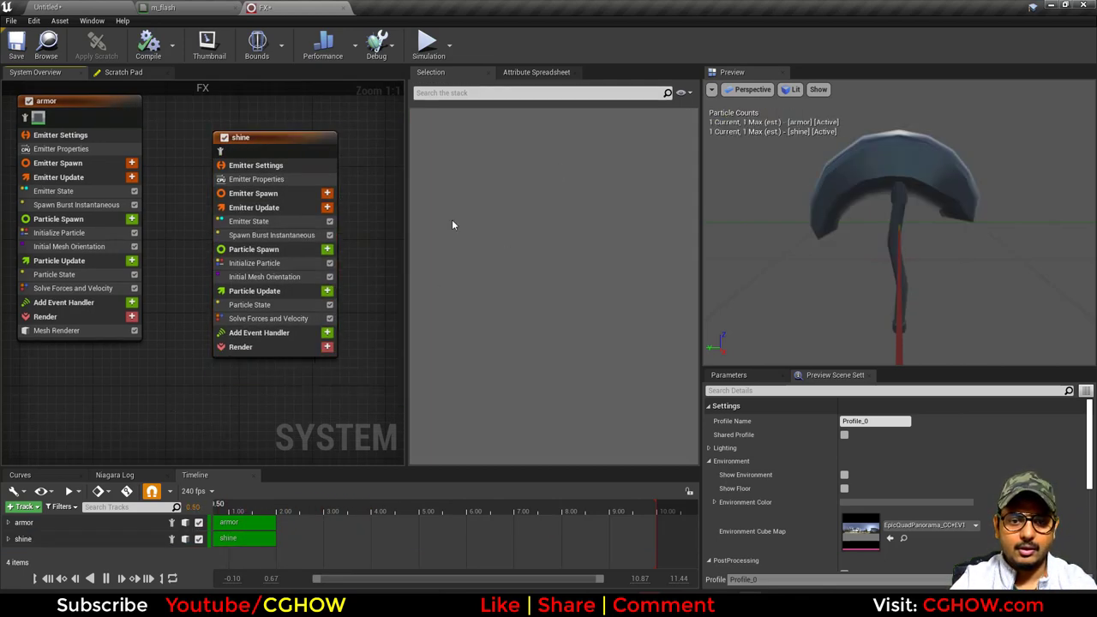
pyautogui.click(327, 334)
pyautogui.click(337, 333)
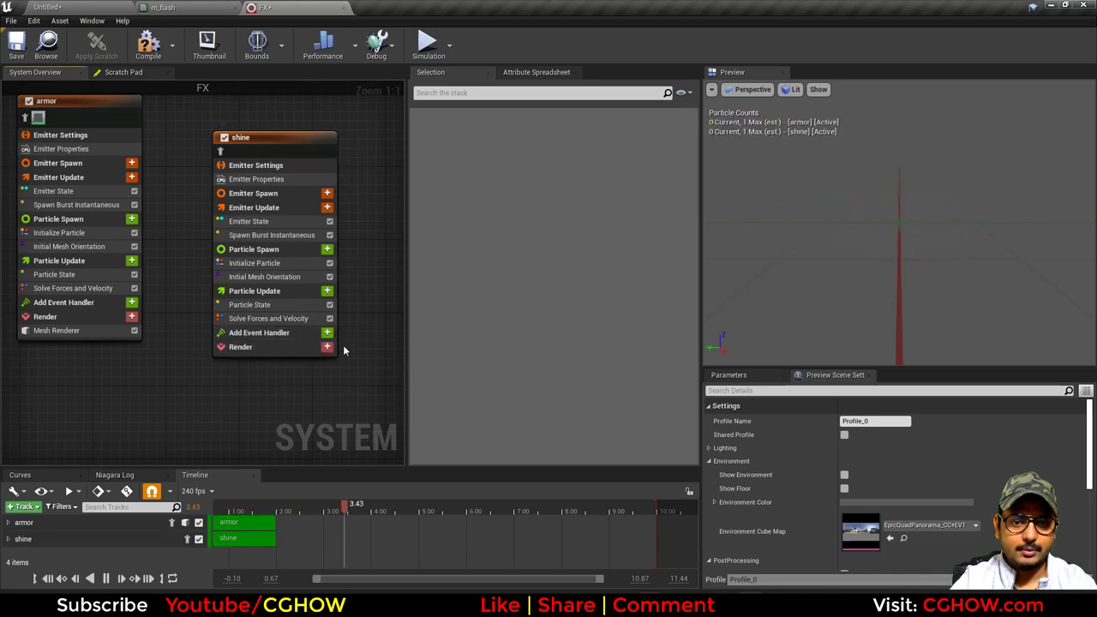
pyautogui.click(327, 346)
pyautogui.click(368, 176)
# Assign the m_flash material from the shine1 folder to the shine emitter's Sprite Renderer
pyautogui.click(34, 7)
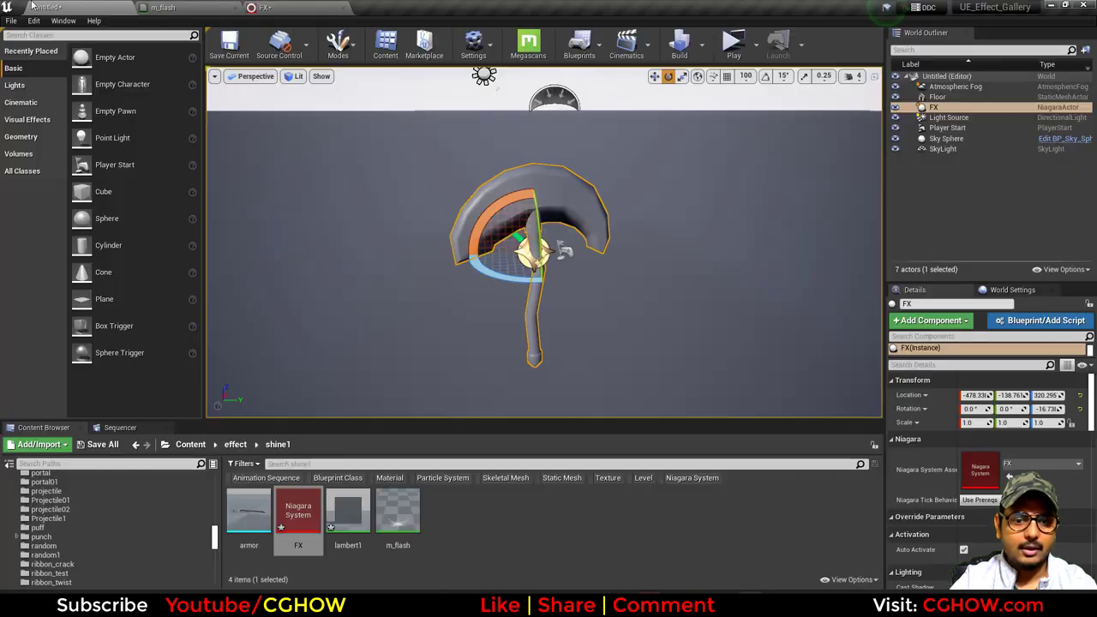
pyautogui.click(397, 527)
pyautogui.click(322, 7)
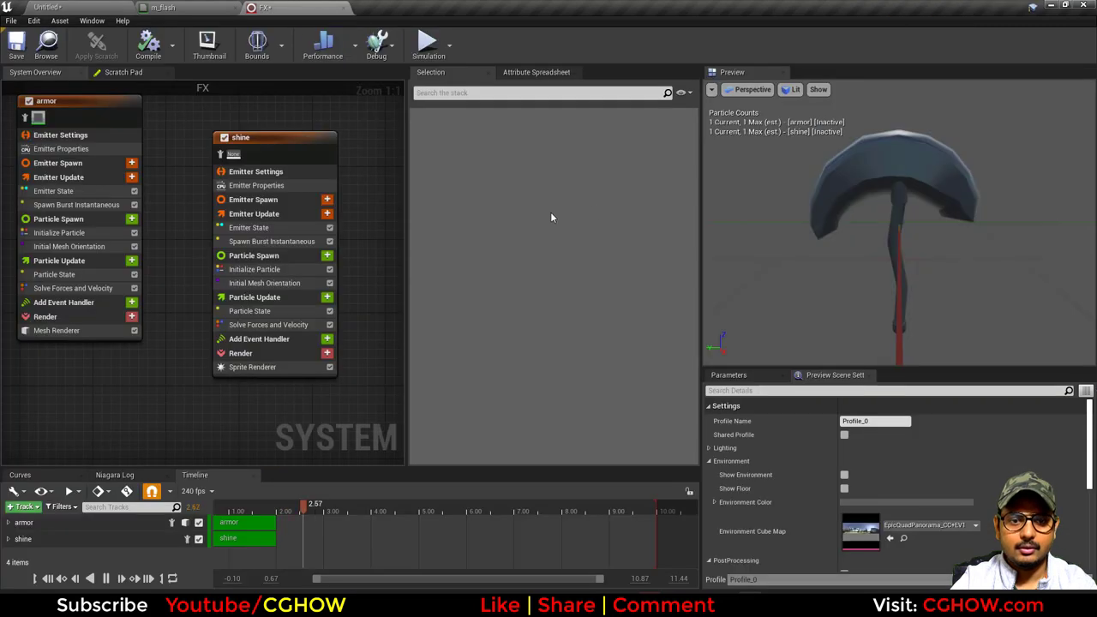
pyautogui.click(257, 367)
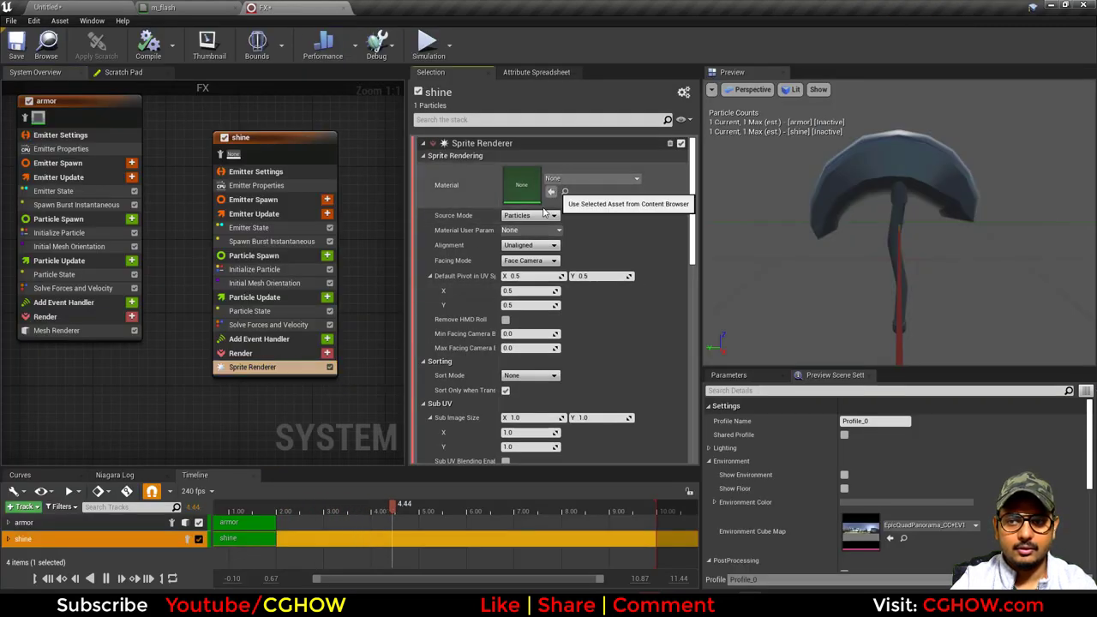
# Delete the Initial Mesh Orientation module from the shine emitter
pyautogui.click(262, 271)
pyautogui.click(274, 283)
pyautogui.press('Delete')
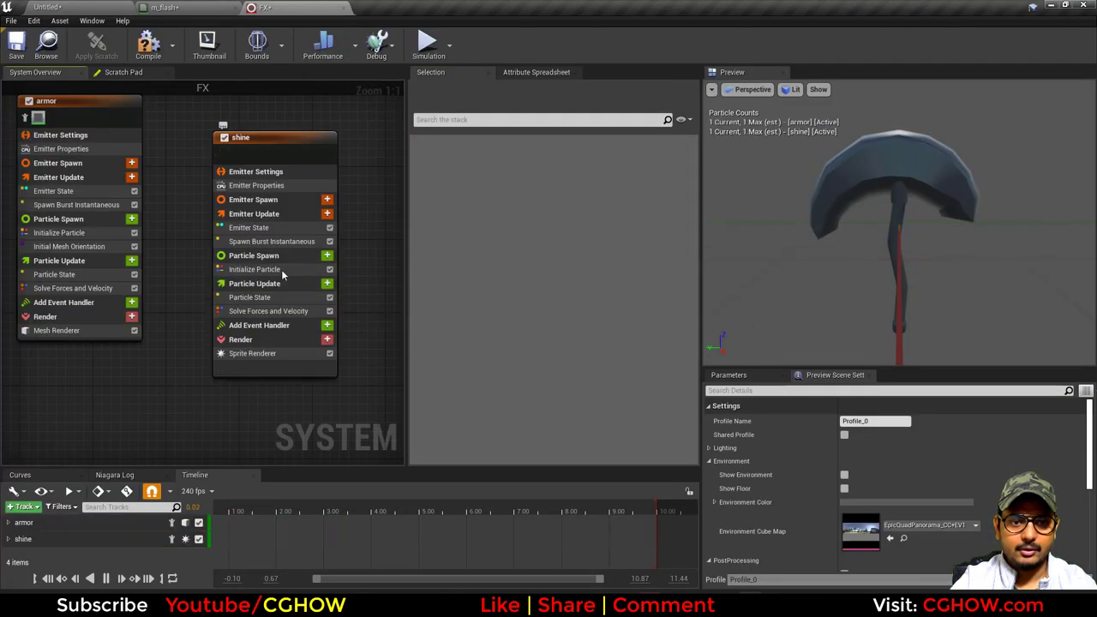
# In the shine emitter's Initialize Particle module, set Mass Mode to Unset / (Mass of 1) and use a Uniform sprite size of about 380
pyautogui.click(529, 283)
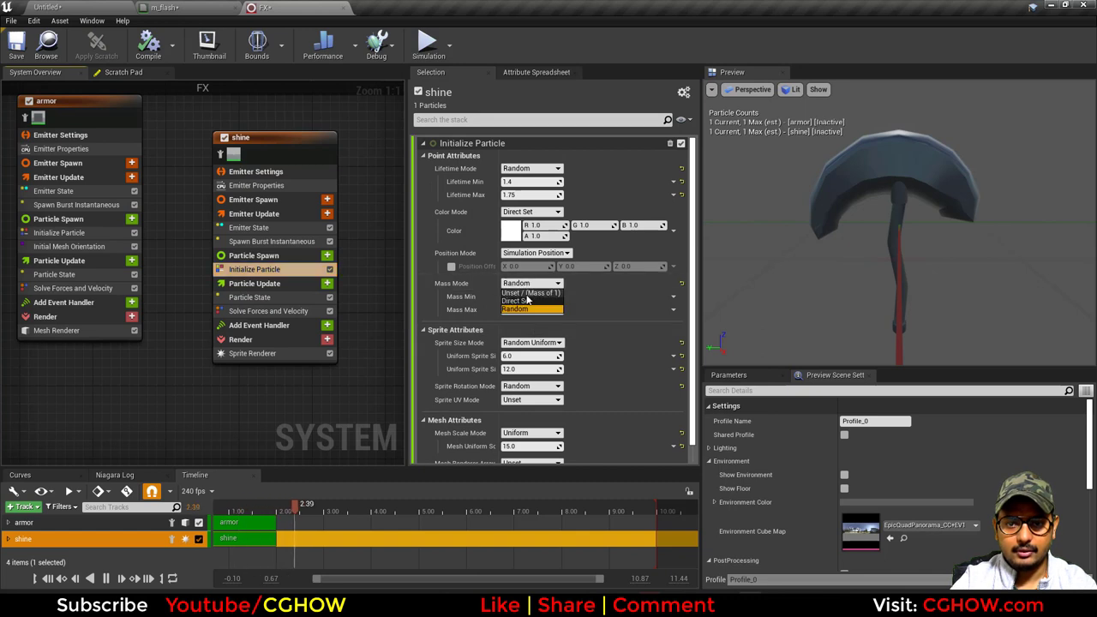
pyautogui.click(527, 293)
pyautogui.click(533, 316)
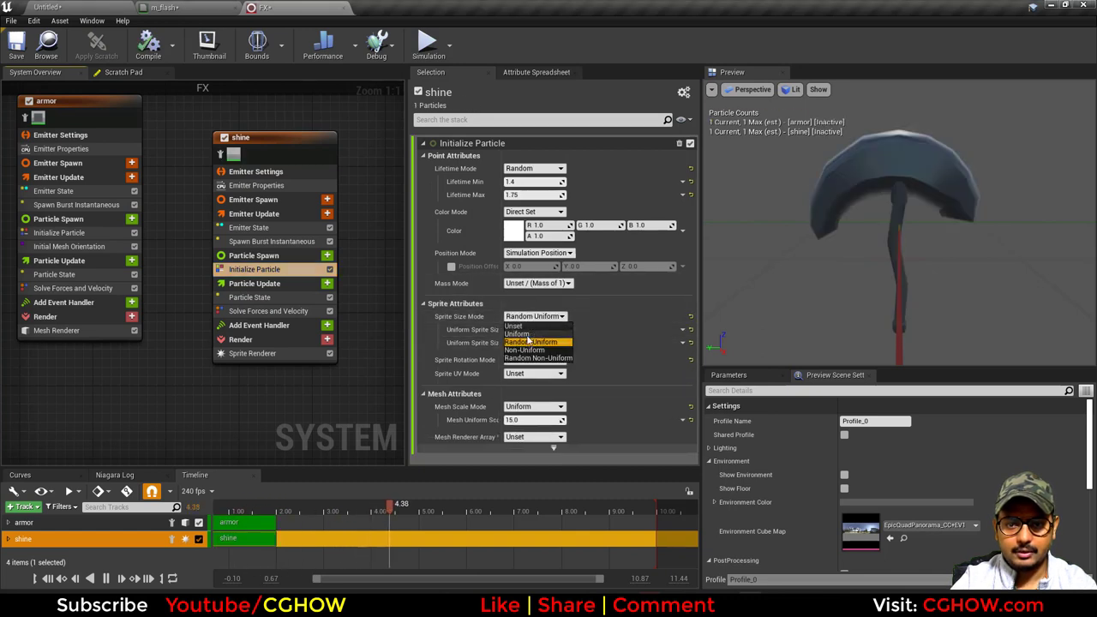
pyautogui.click(521, 333)
pyautogui.moveTo(531, 329); pyautogui.dragTo(583, 330)
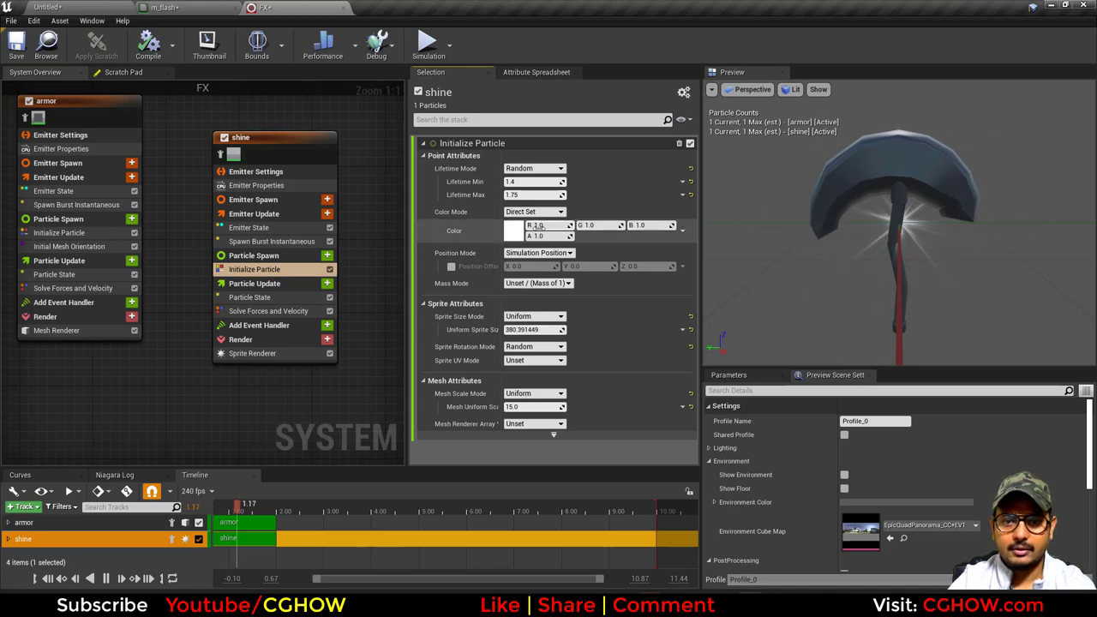
# Give the shine particle a bright pale yellow colour with R 10, G 9.587 and B 7.785, and reduce its uniform sprite size to about 234
pyautogui.click(517, 233)
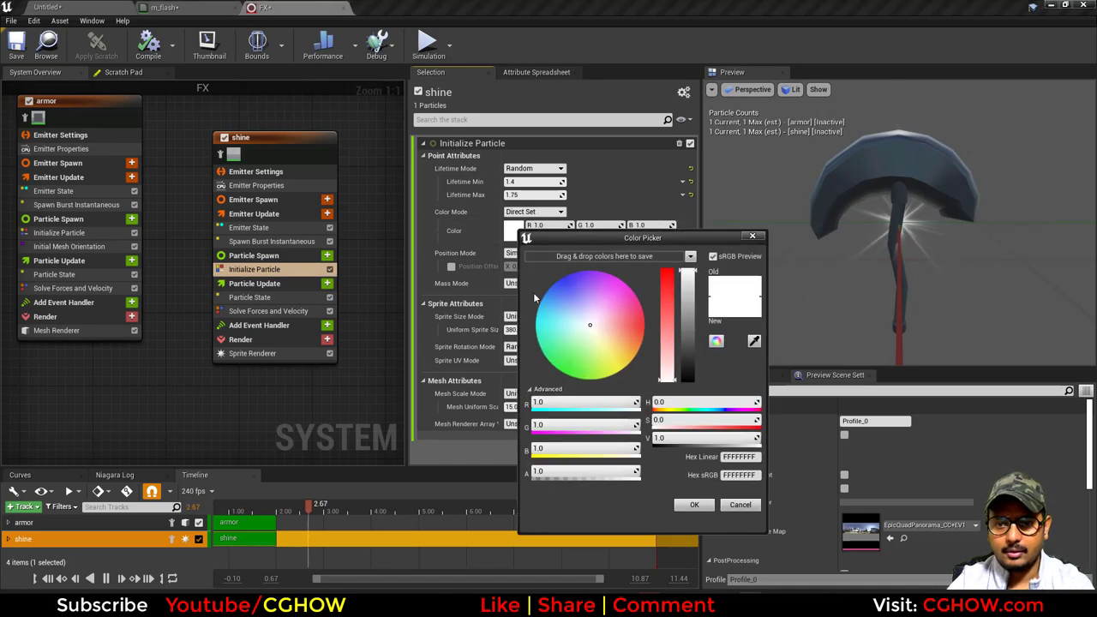
pyautogui.click(598, 334)
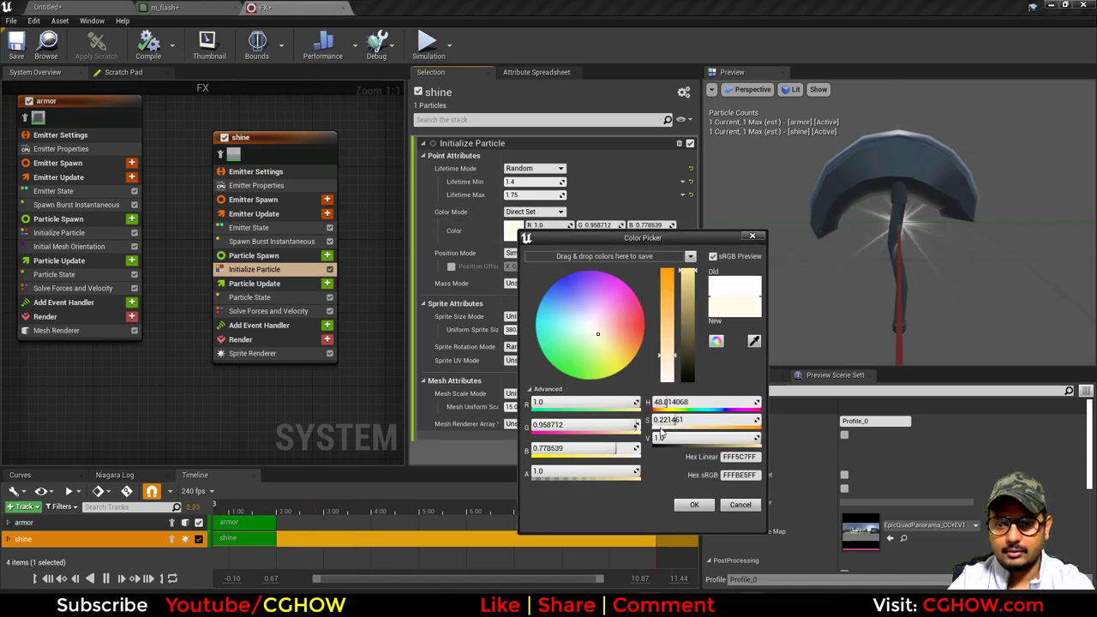
pyautogui.click(694, 505)
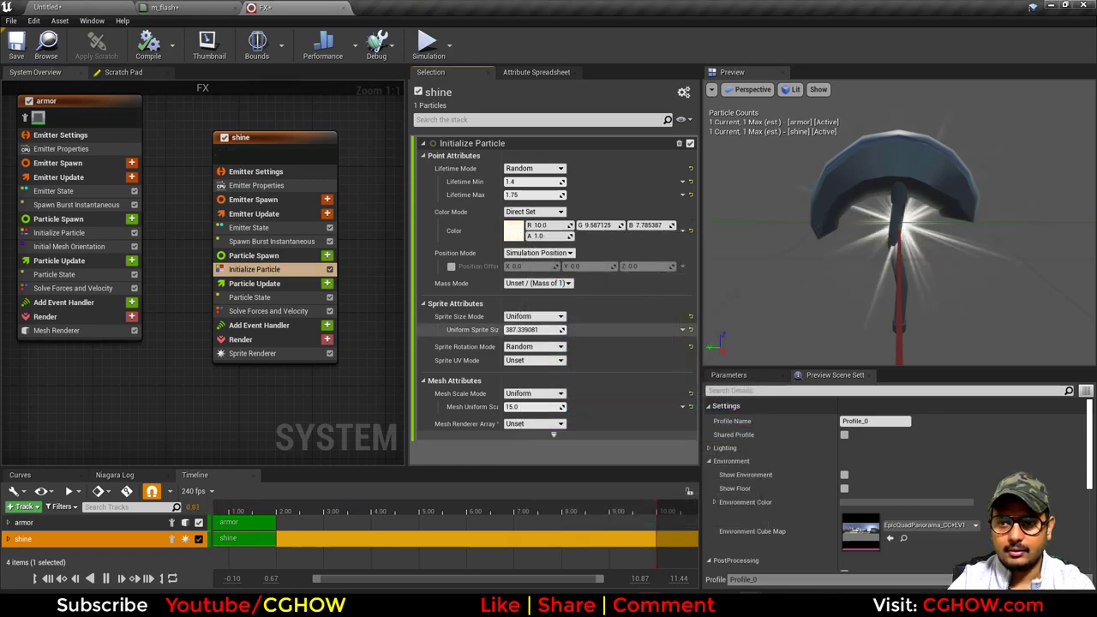
pyautogui.moveTo(532, 329); pyautogui.dragTo(514, 329)
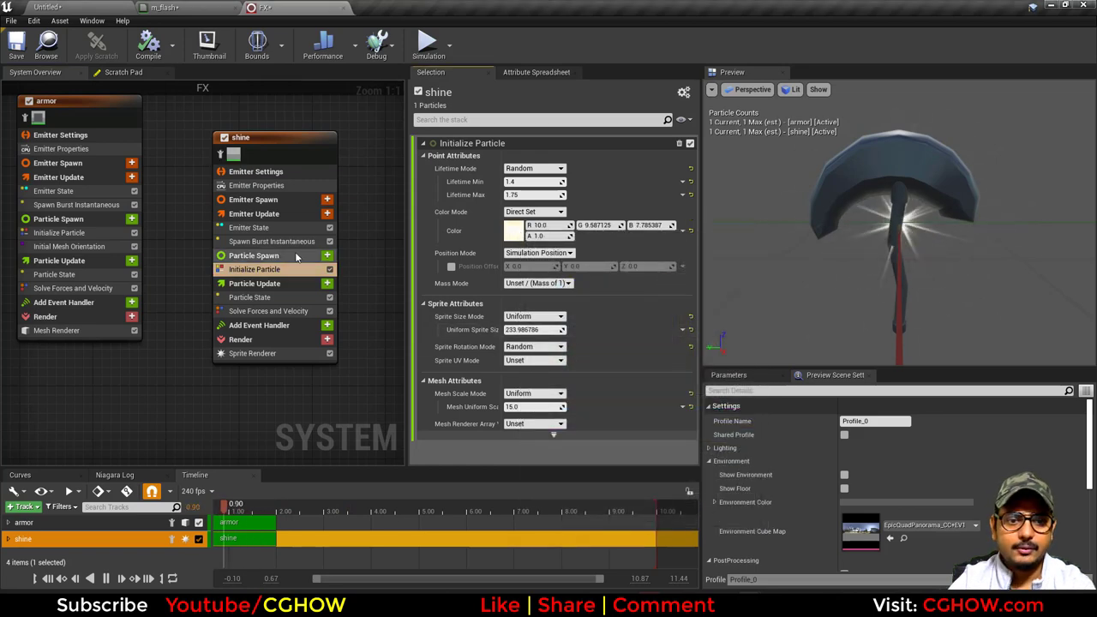
# Enable the shine particle's position offset with Z about 109, and set its Sprite Renderer's Sort Order Hint to 1
pyautogui.click(451, 267)
pyautogui.moveTo(645, 266)
pyautogui.mouseDown()
pyautogui.moveTo(686, 267)
pyautogui.moveTo(665, 267)
pyautogui.mouseUp()
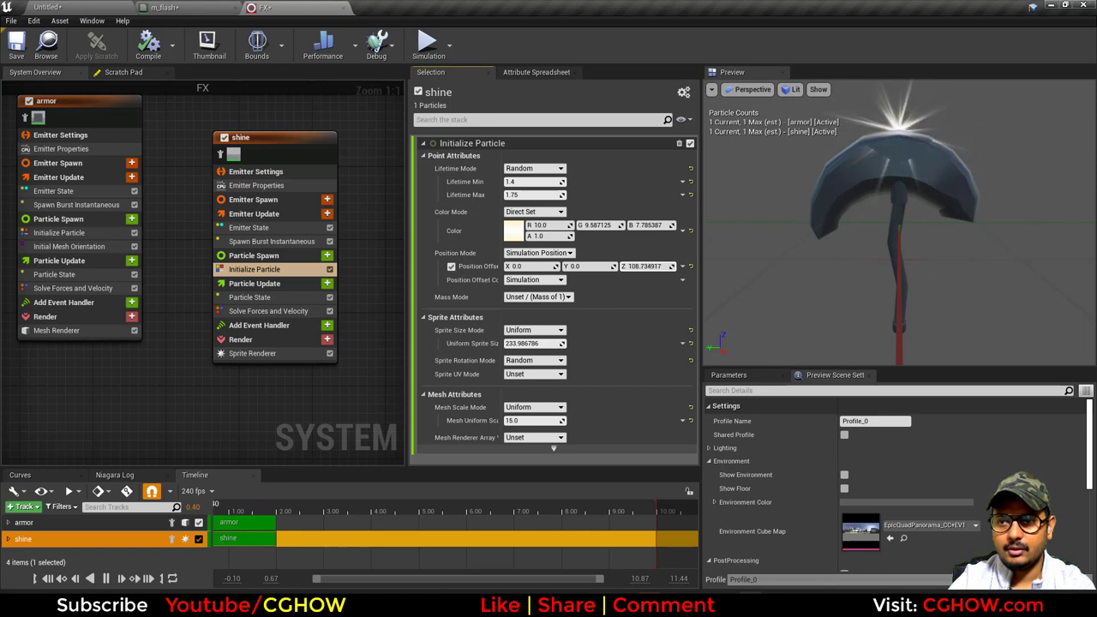
pyautogui.click(252, 353)
pyautogui.scroll(-15, 609, 356)
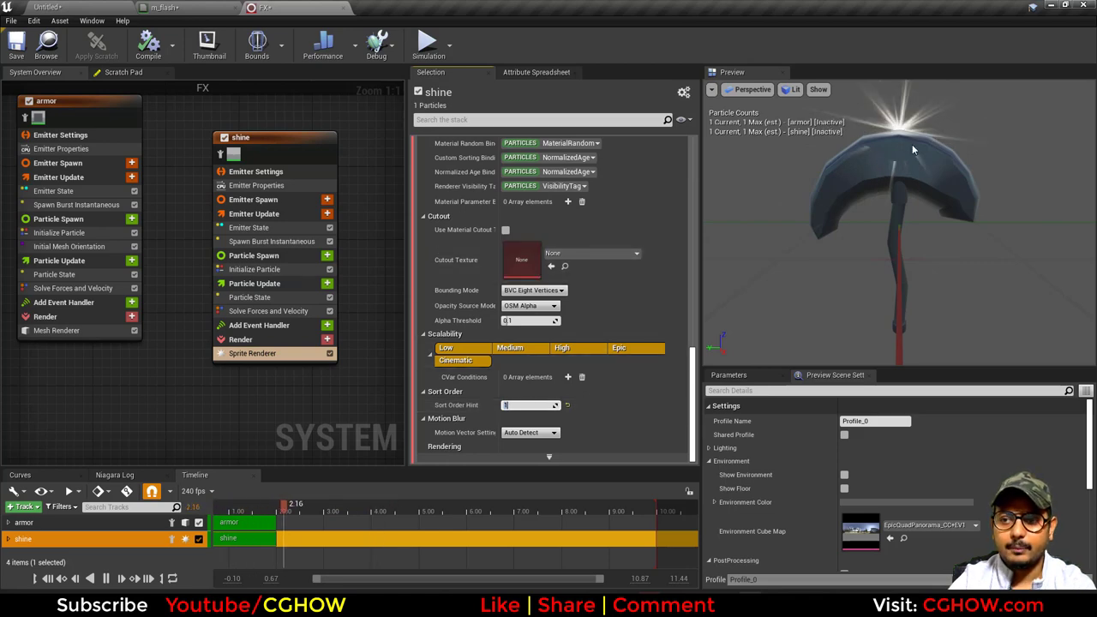
# Enable Disable Depth Test in the m_flash material, save it, and check the shine over the blade in the FX preview
pyautogui.click(168, 7)
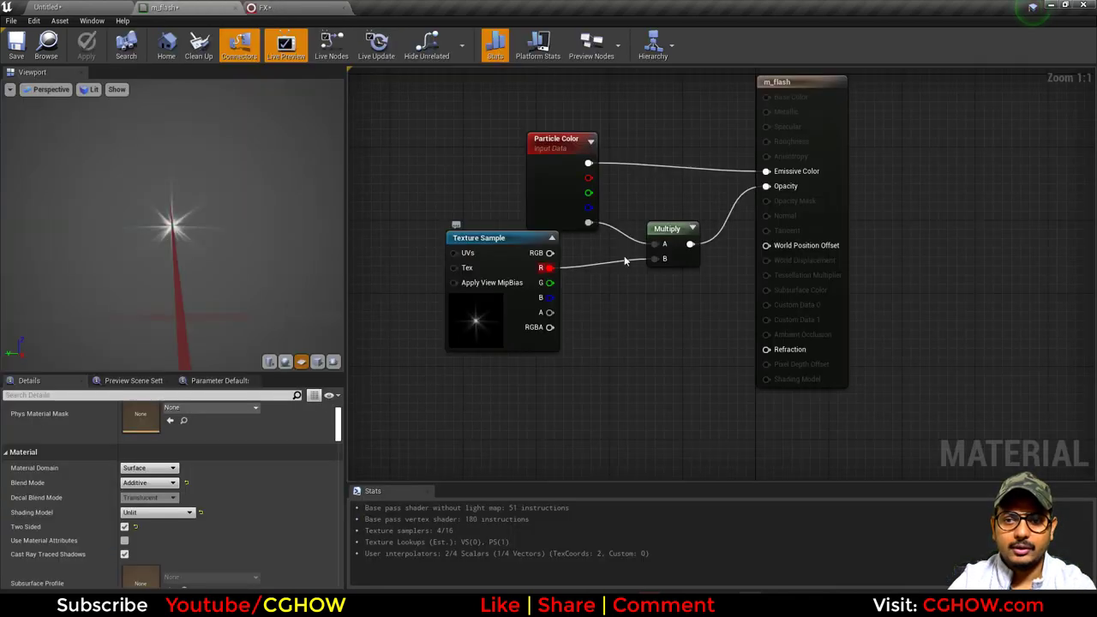
pyautogui.click(827, 114)
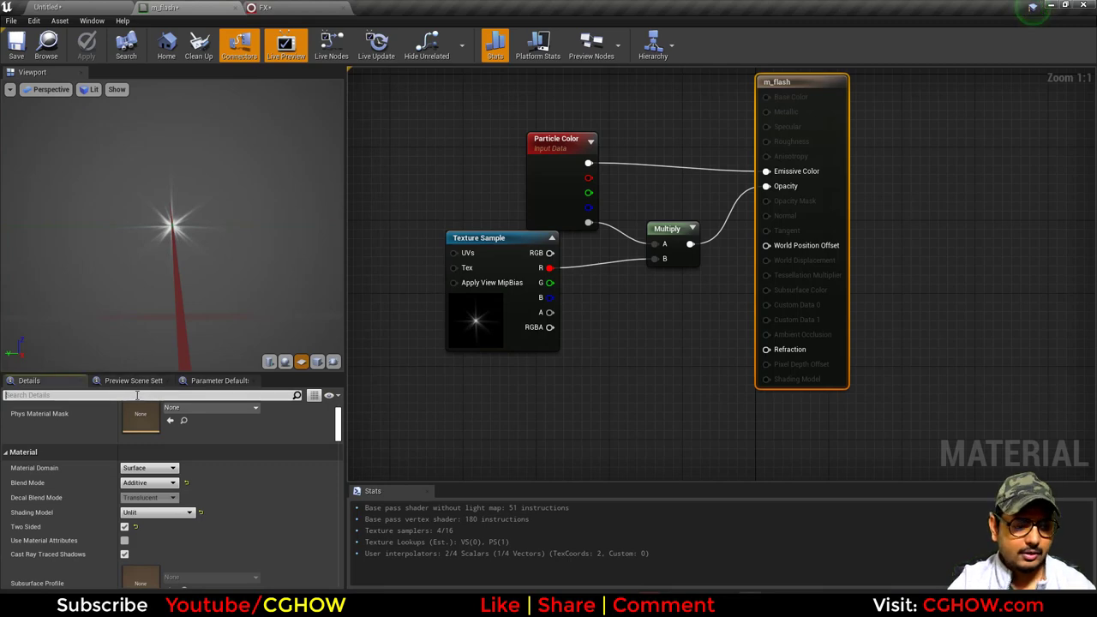
pyautogui.click(137, 395)
pyautogui.write('dept')
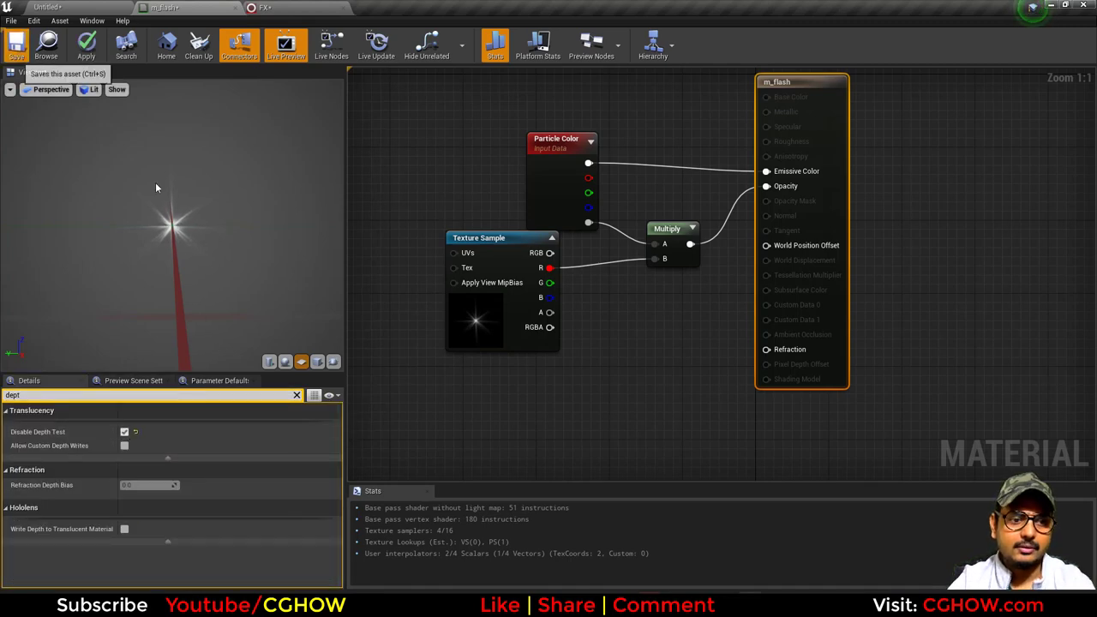
pyautogui.click(263, 7)
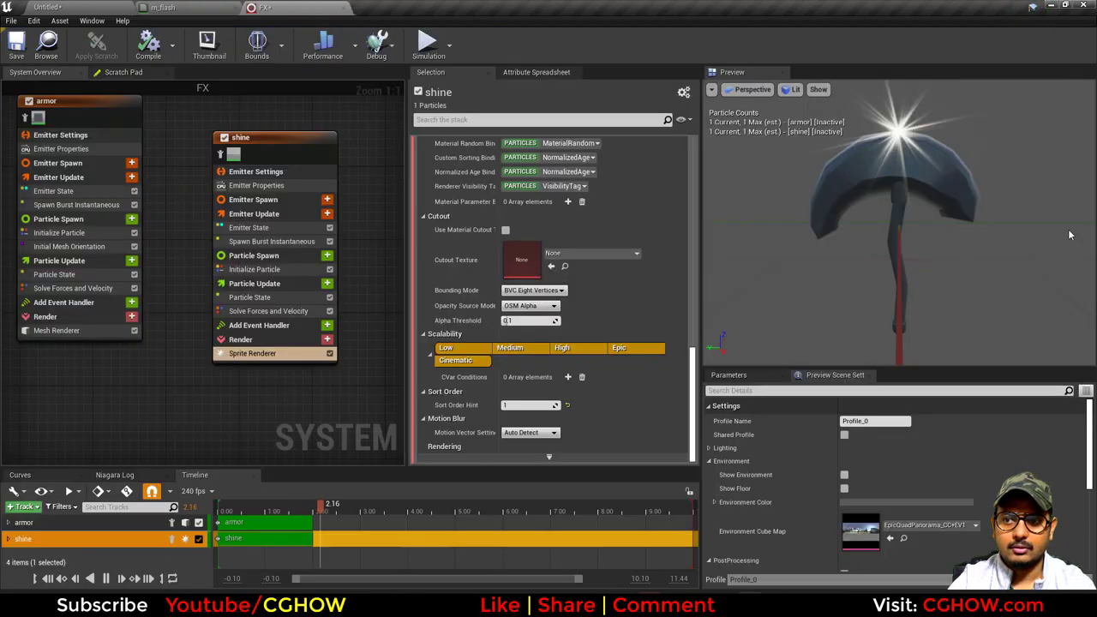
pyautogui.moveTo(922, 196); pyautogui.dragTo(951, 210)
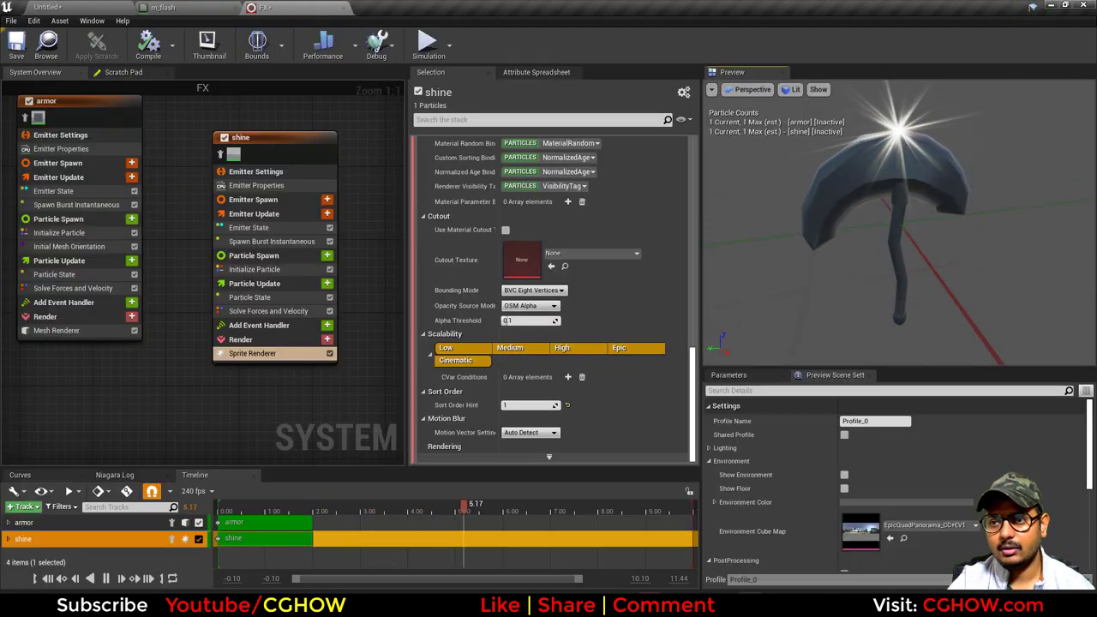
# In the level, raise the FX actor to a Z location of about 393 and toggle game view to inspect the effect
pyautogui.click(90, 5)
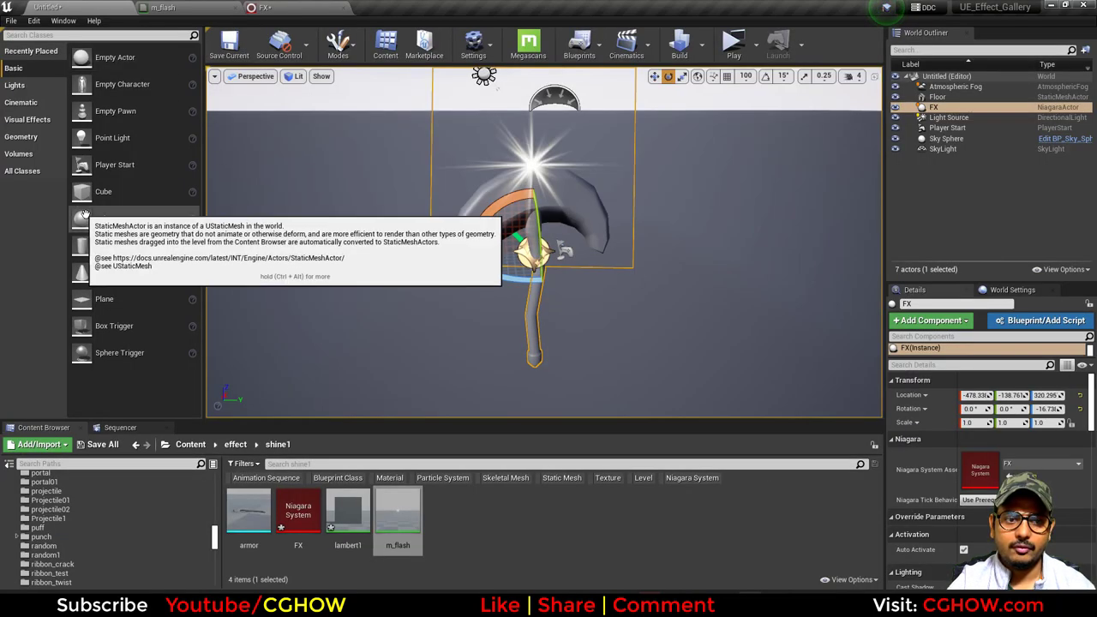
pyautogui.scroll(-3, 448, 286)
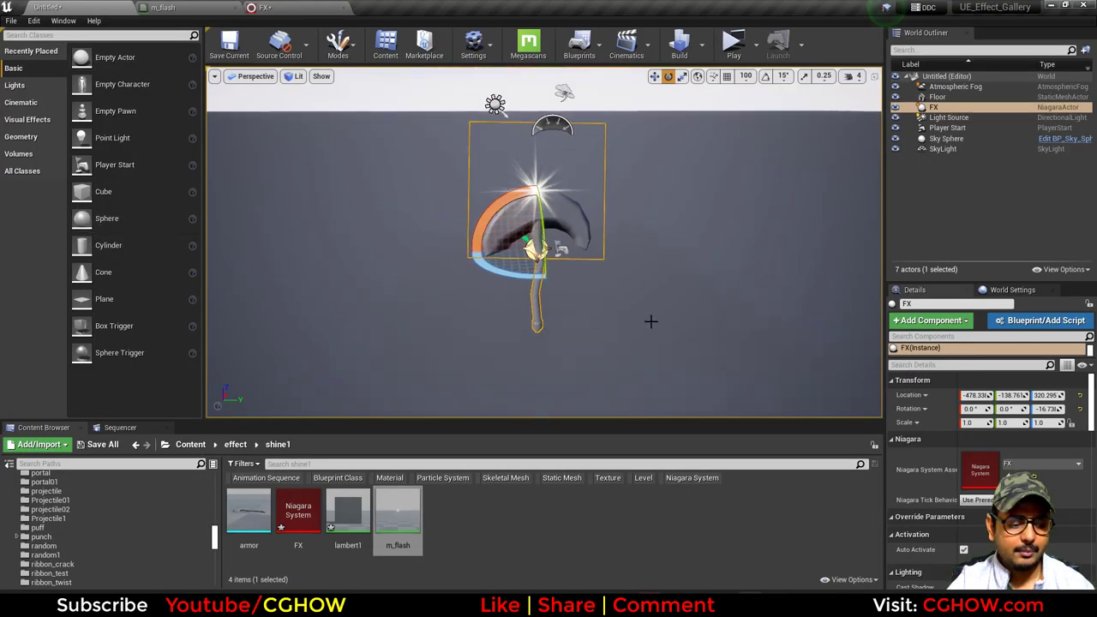
pyautogui.moveTo(542, 250); pyautogui.dragTo(538, 207)
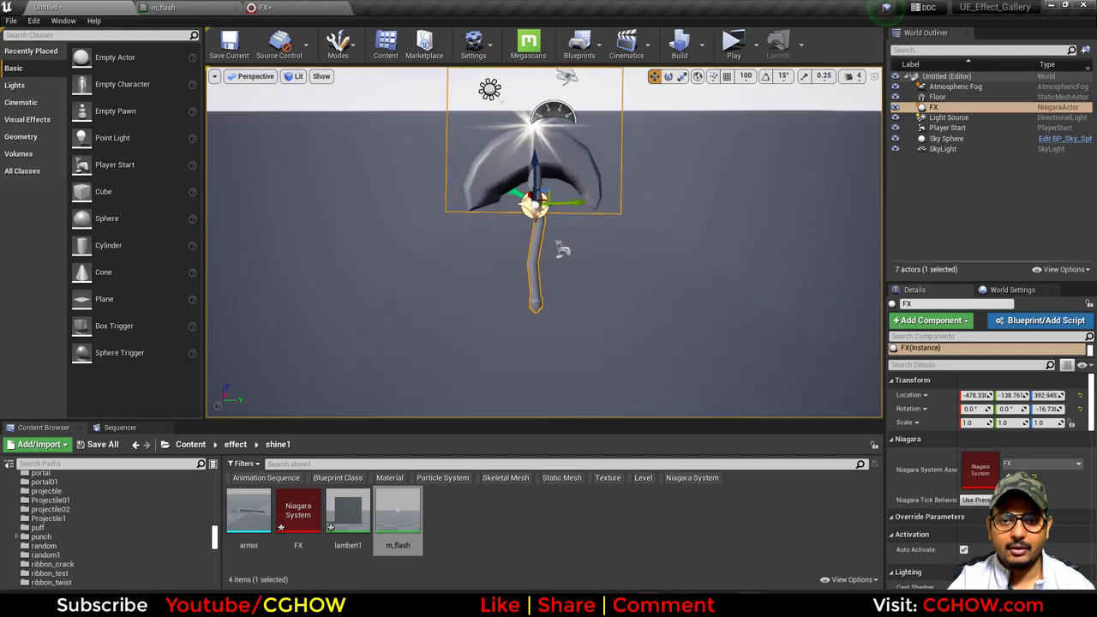
pyautogui.moveTo(434, 251); pyautogui.dragTo(404, 322, button='right')
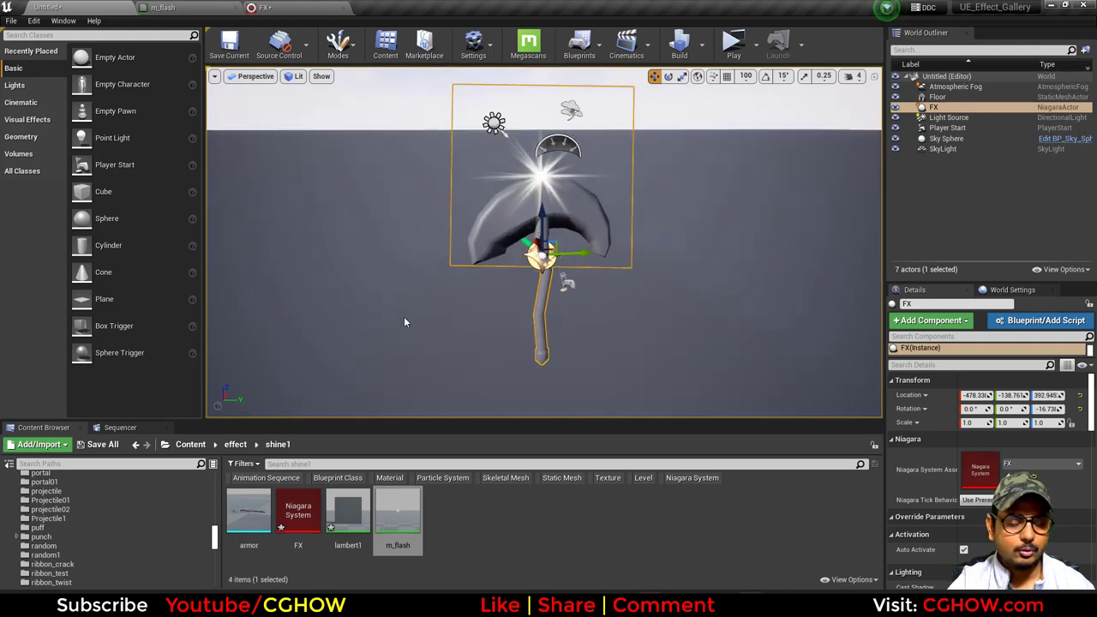
pyautogui.click(422, 276)
pyautogui.press('g')
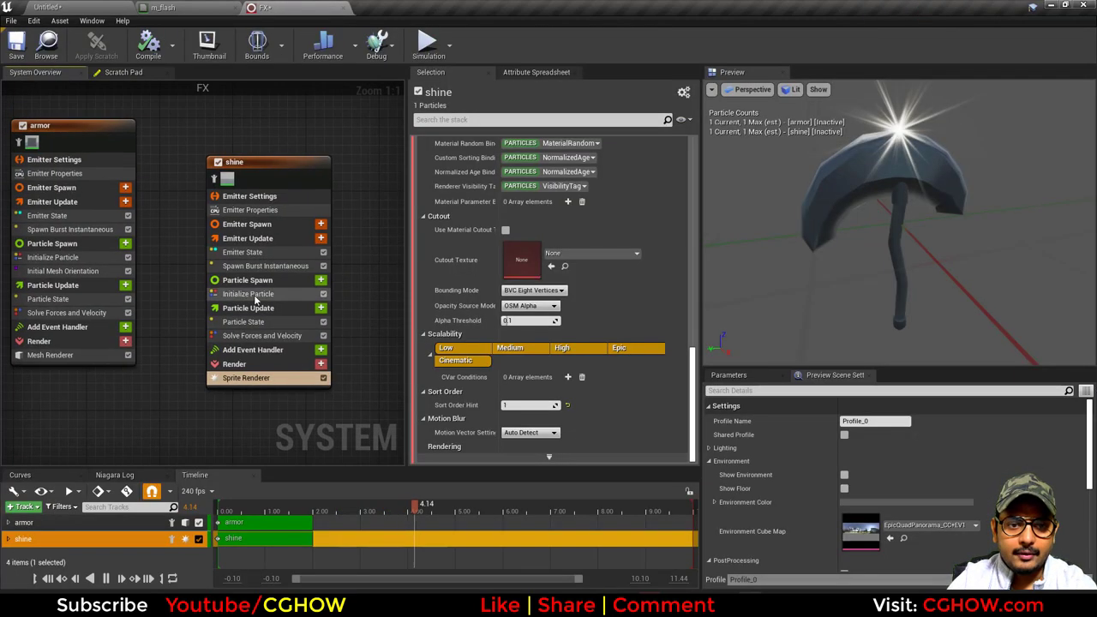
# In the FX system, set the shine's uniform sprite size to about 150 and its position offset Z to 110
pyautogui.click(251, 295)
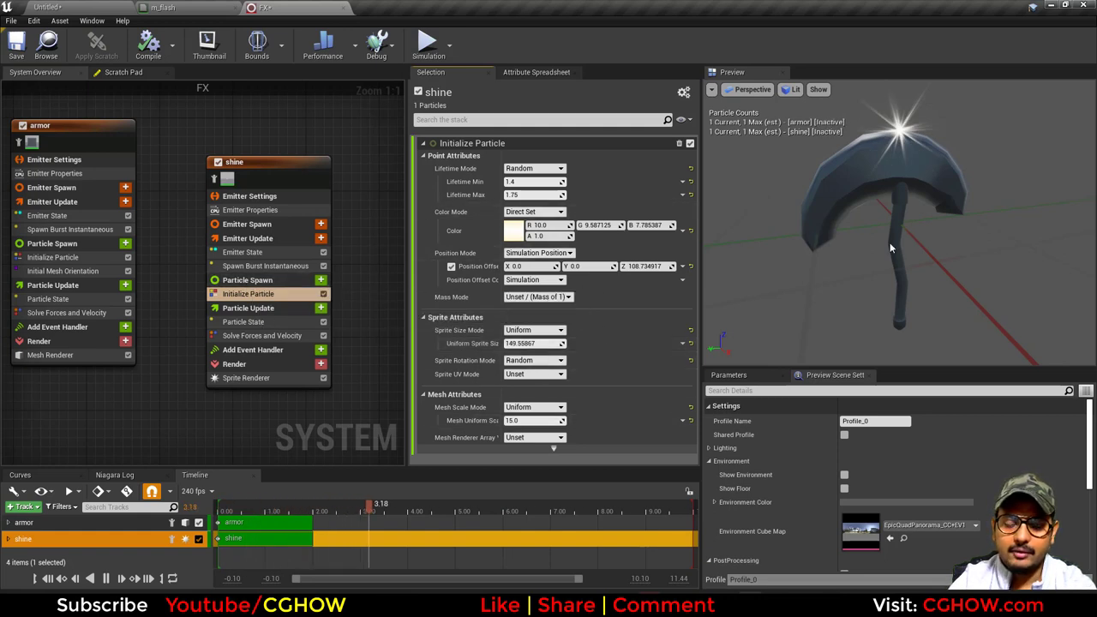
pyautogui.moveTo(890, 242); pyautogui.dragTo(844, 245)
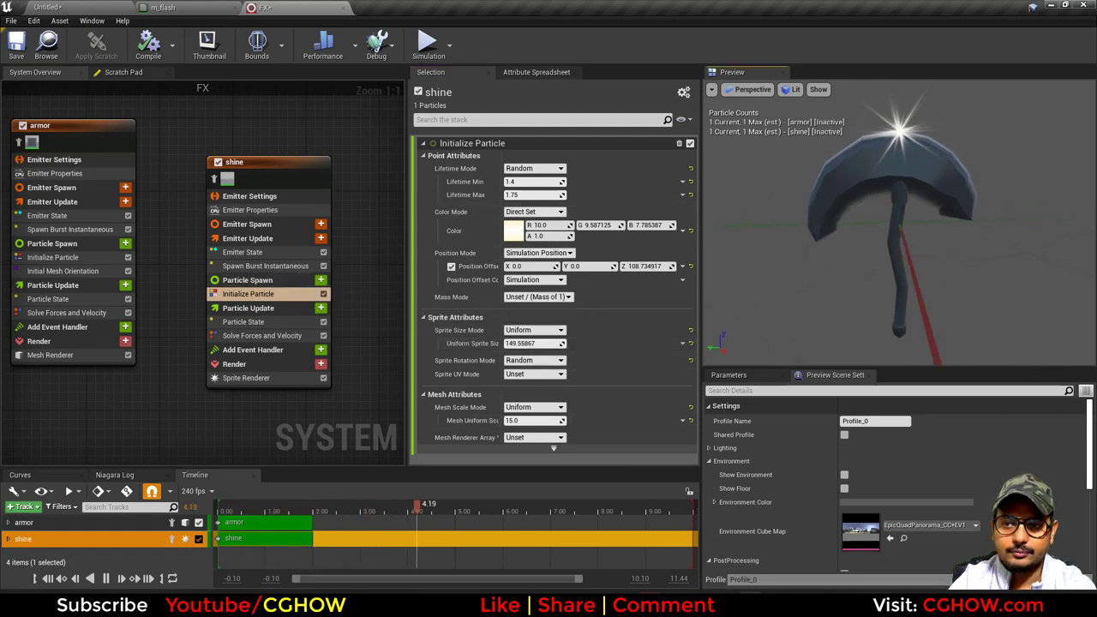
pyautogui.click(647, 265)
pyautogui.write('100')
pyautogui.press('Return')
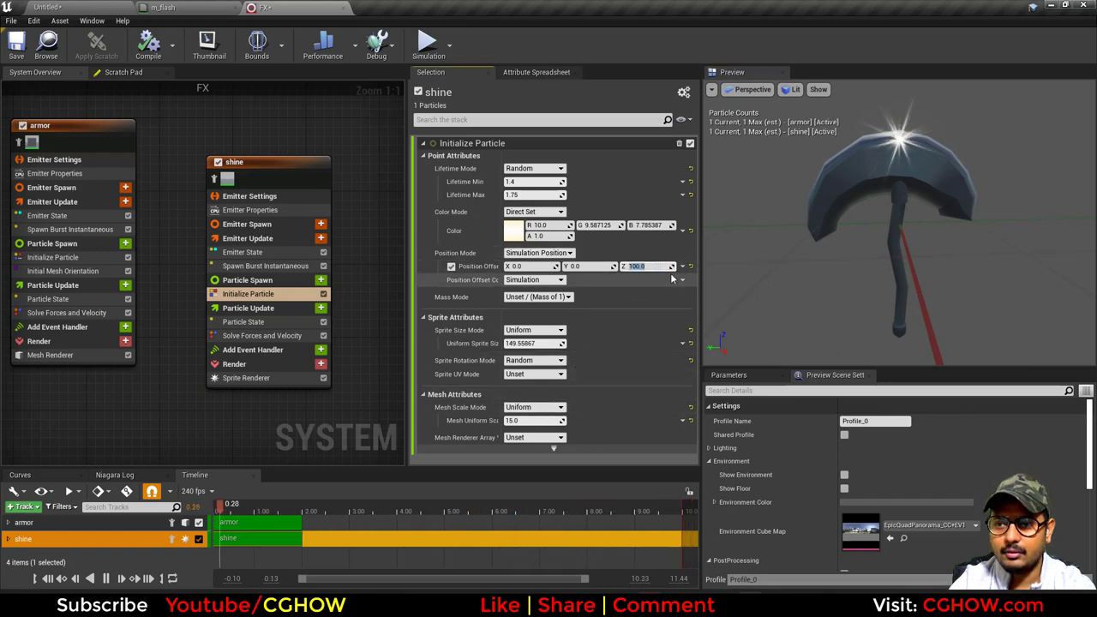
pyautogui.write('105')
pyautogui.press('Return')
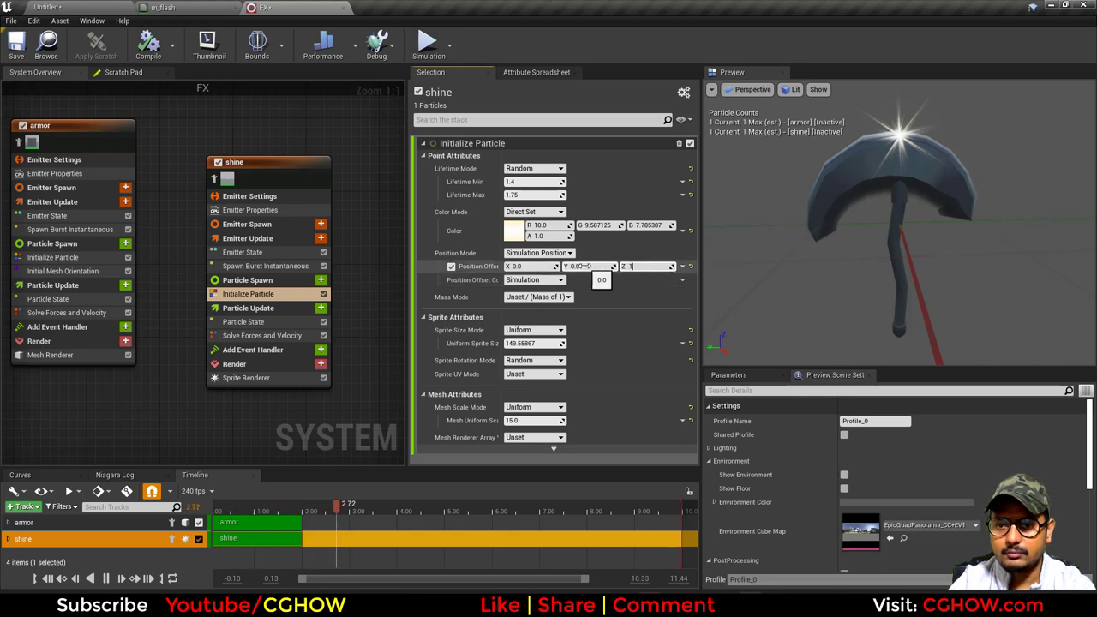
pyautogui.press('Return')
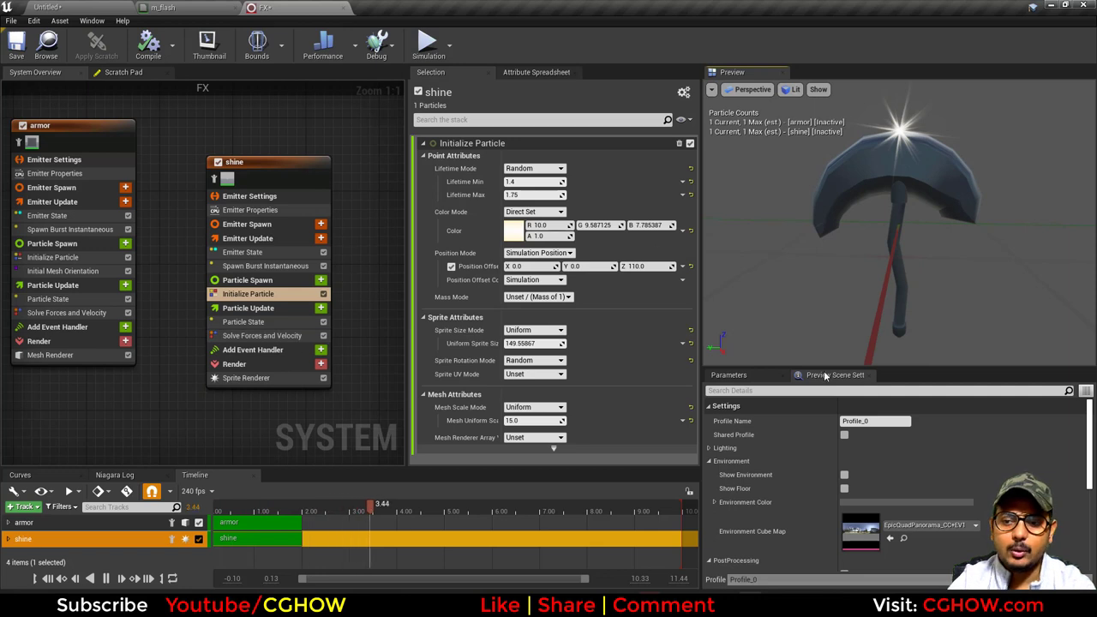
# Show the parameter list of the FX system
pyautogui.click(748, 377)
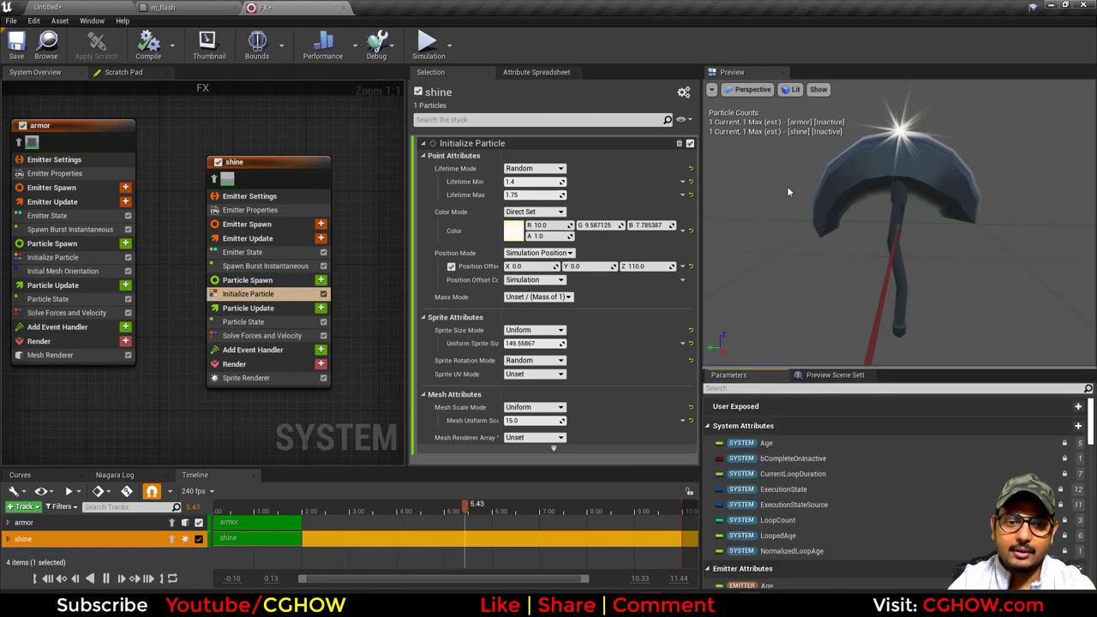
pyautogui.moveTo(152, 202); pyautogui.dragTo(226, 194, button='right')
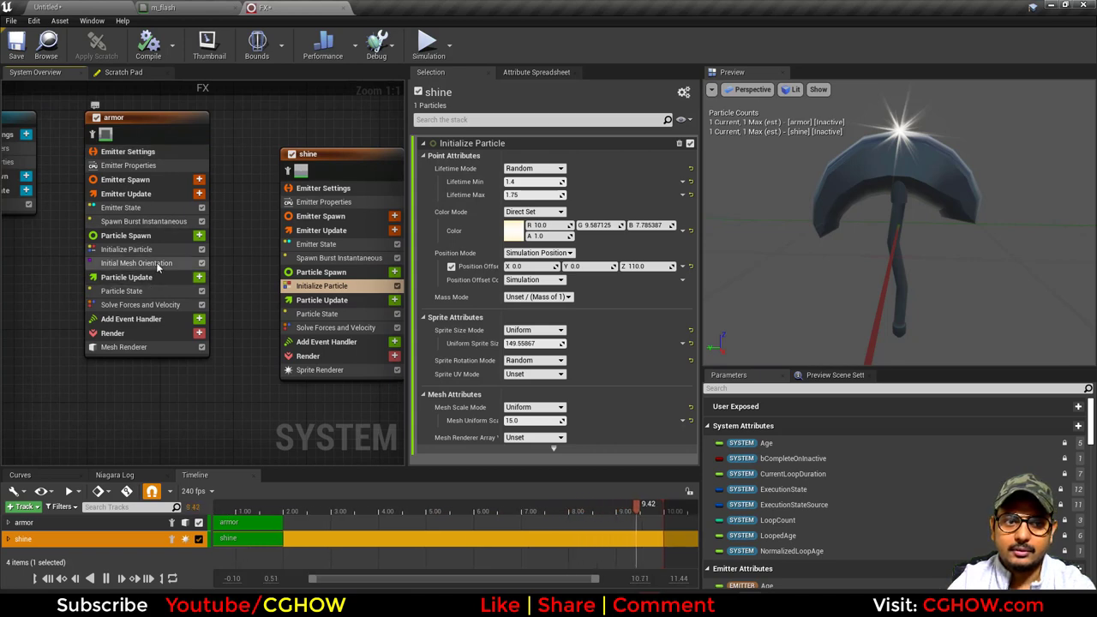
pyautogui.moveTo(225, 196); pyautogui.dragTo(194, 205, button='right')
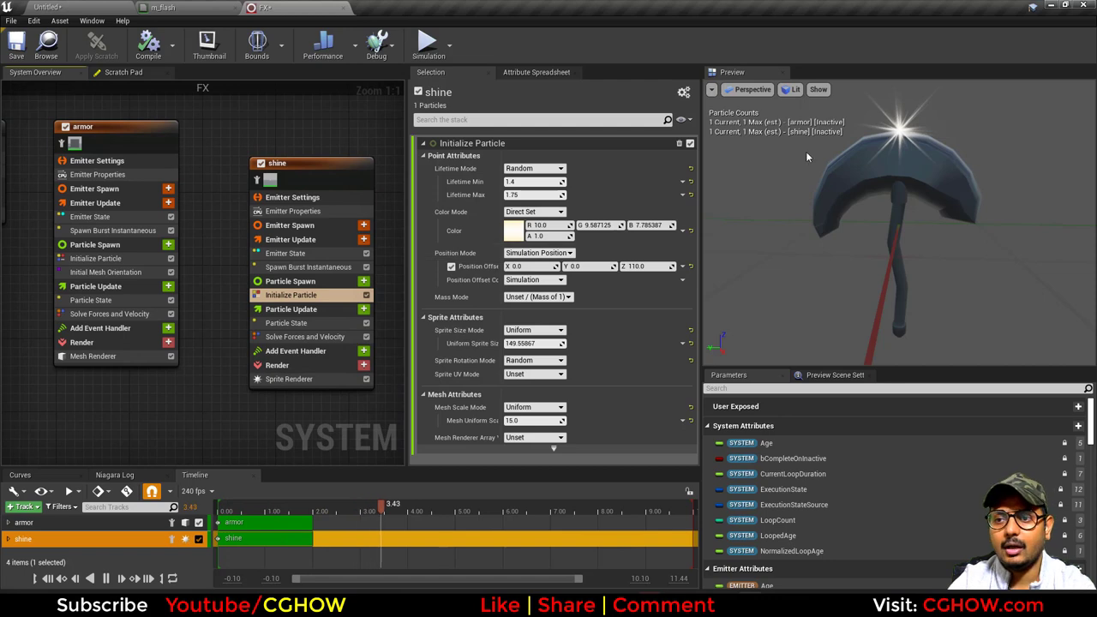
# Rotate the FX actor in the level about its vertical axis to test the shine, and reset its rotation to default
pyautogui.click(105, 6)
pyautogui.click(515, 224)
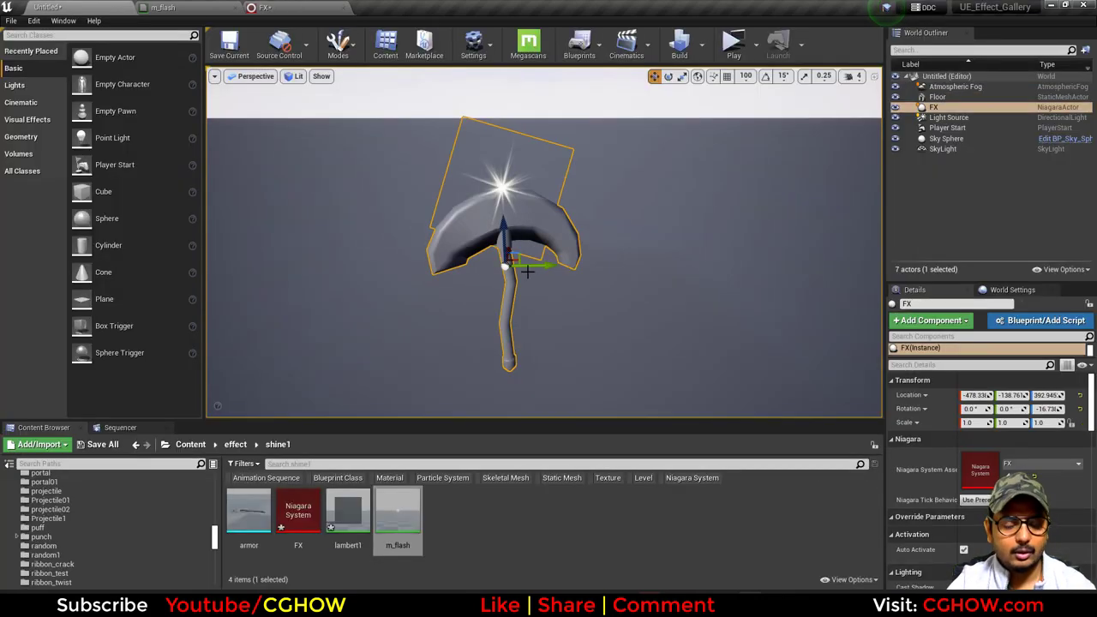
pyautogui.press('e')
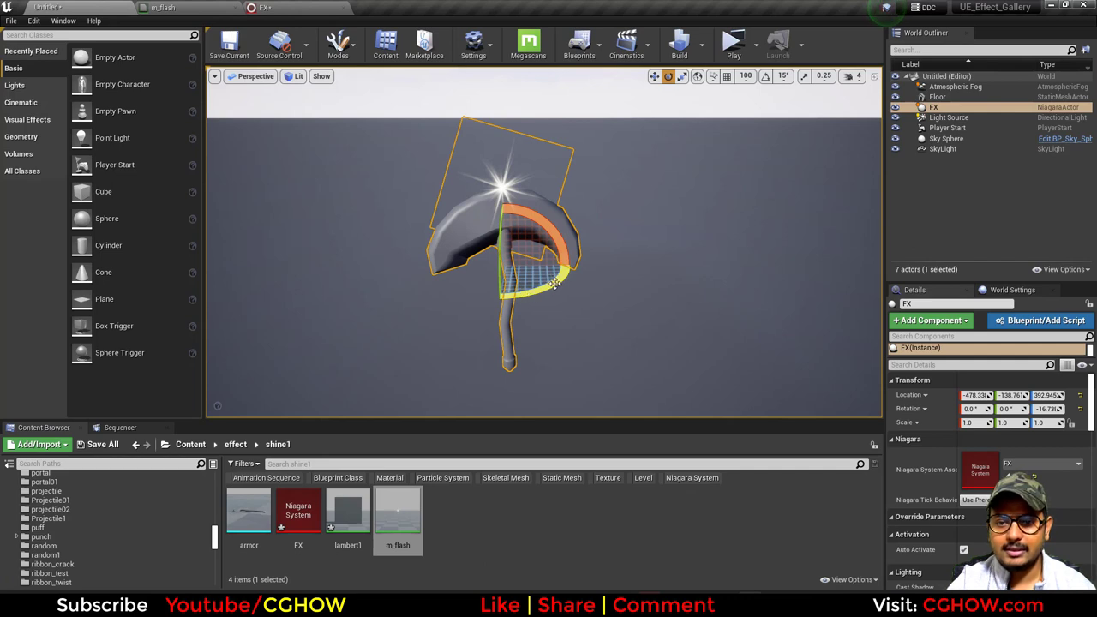
pyautogui.moveTo(555, 284); pyautogui.dragTo(487, 297)
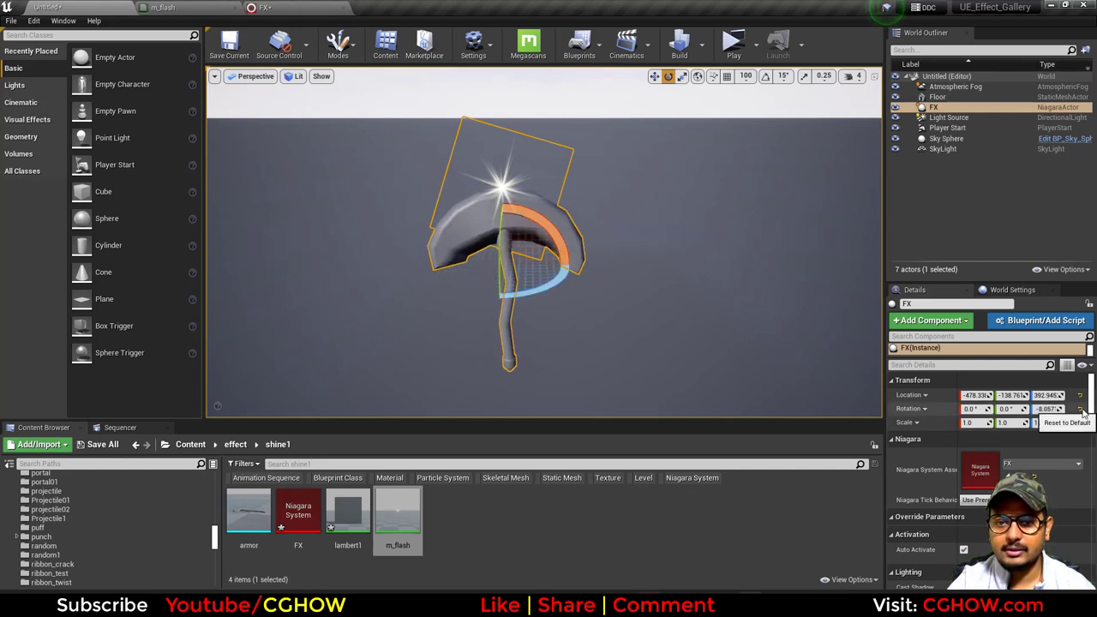
pyautogui.click(1080, 409)
# Find the Particles Position parameter in the FX system by searching for pos and add it to the shine emitter's Particle Update stage
pyautogui.click(271, 6)
pyautogui.moveTo(324, 378); pyautogui.dragTo(229, 377, button='right')
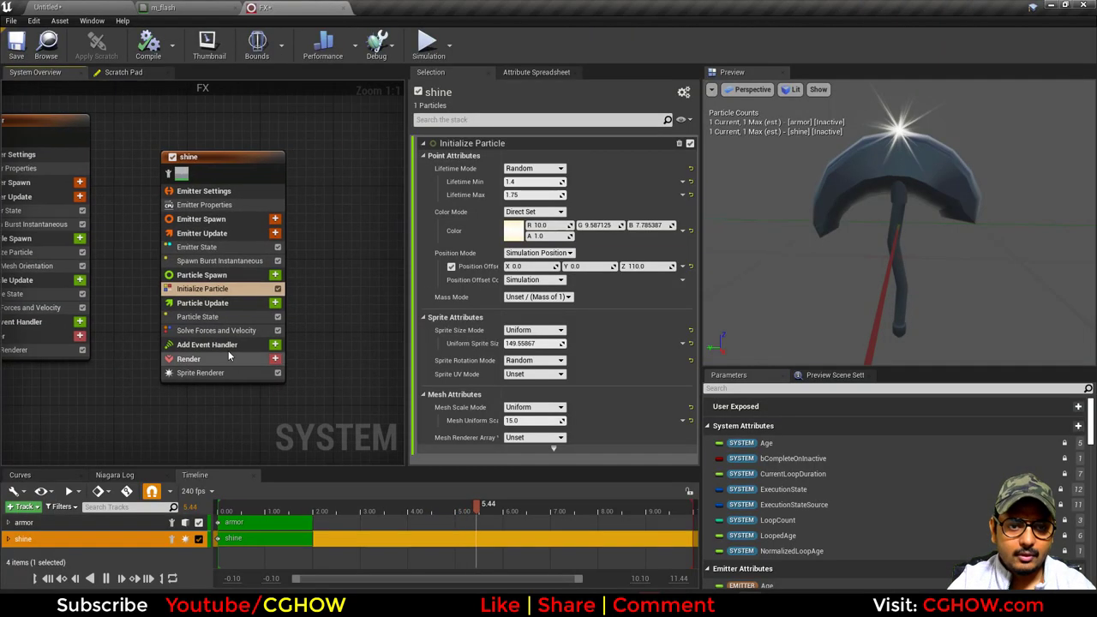
pyautogui.click(233, 155)
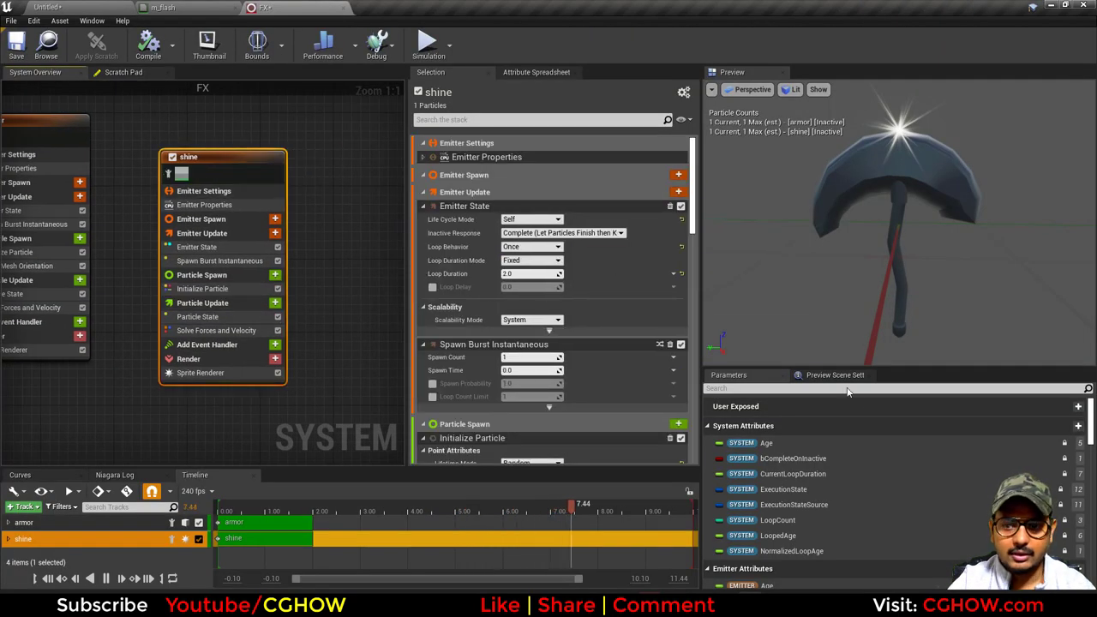
pyautogui.click(803, 389)
pyautogui.write('pos')
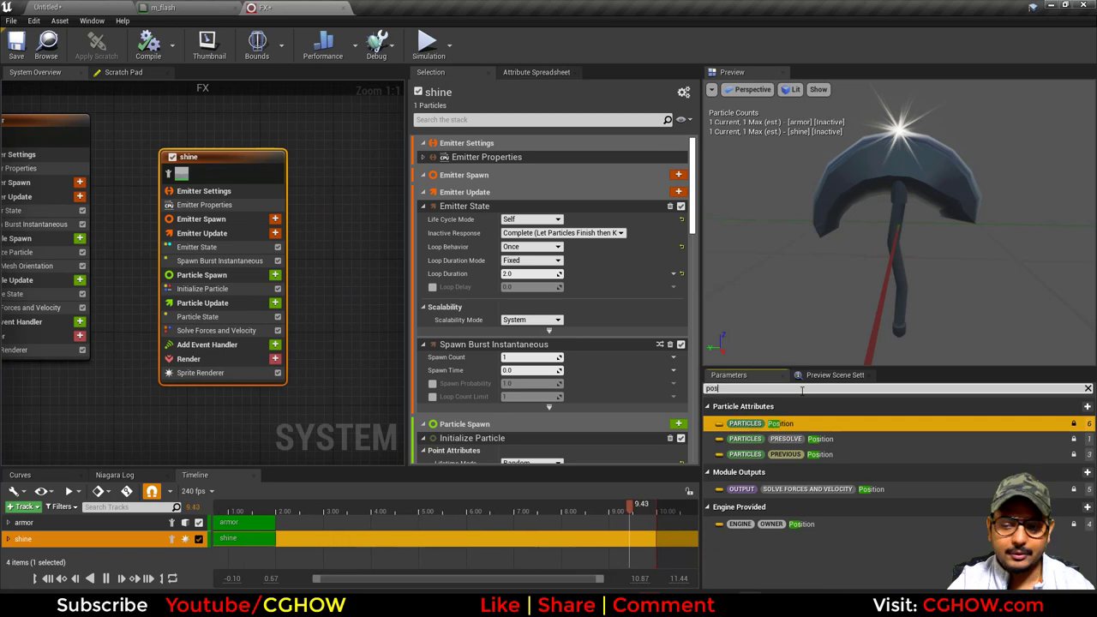
pyautogui.moveTo(787, 431); pyautogui.dragTo(237, 326)
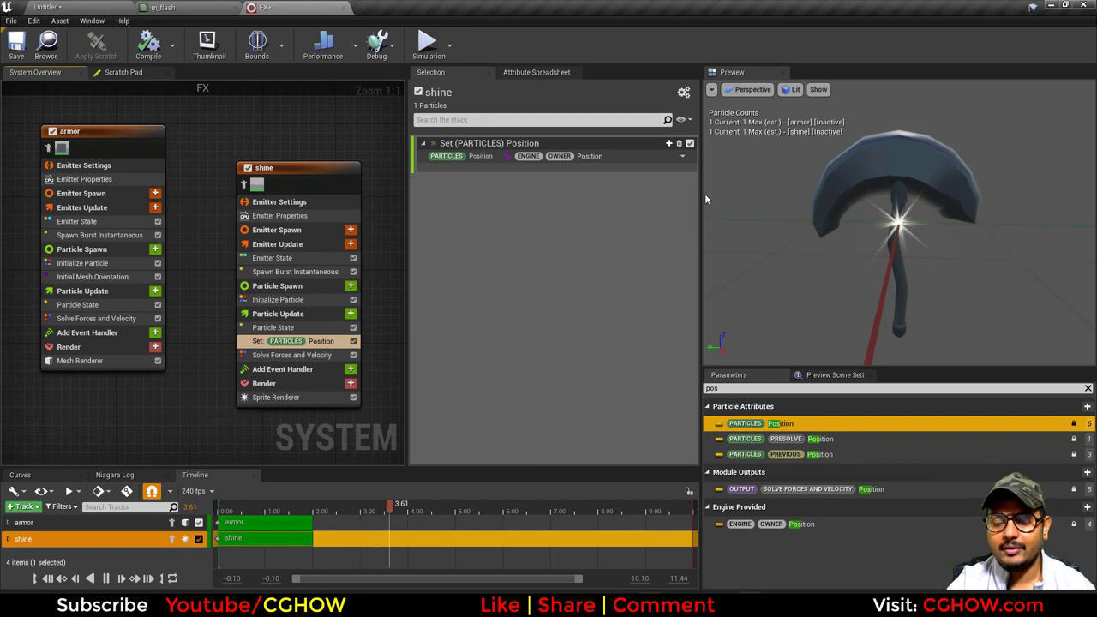
# Set the shine's Particles Position to Add Vector and link its B input to Particles Initial Position
pyautogui.click(682, 155)
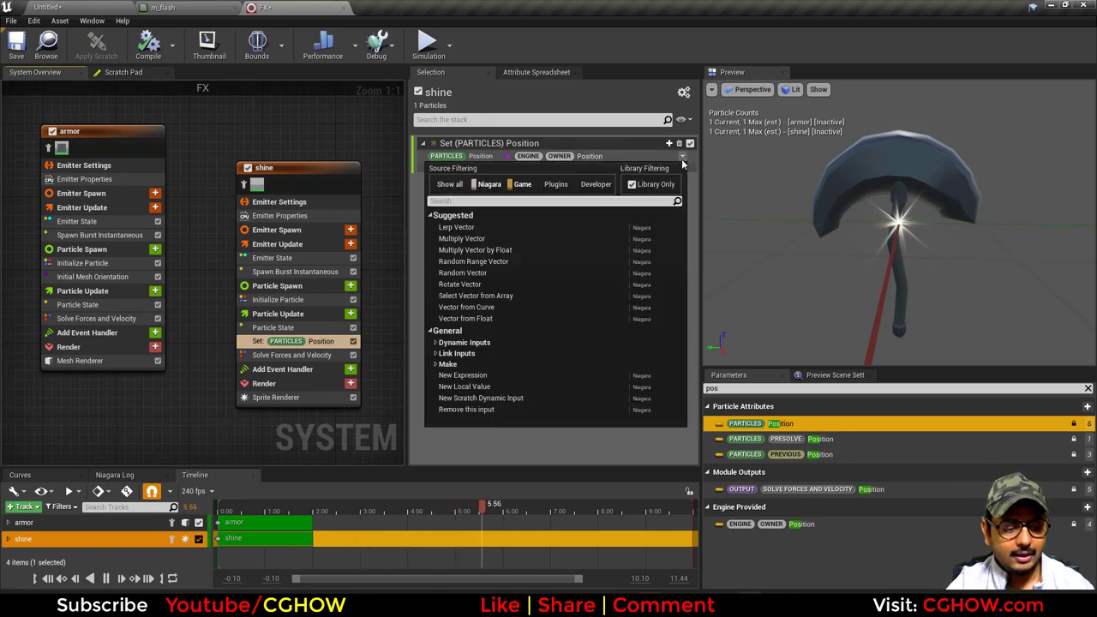
pyautogui.write('add')
pyautogui.click(607, 222)
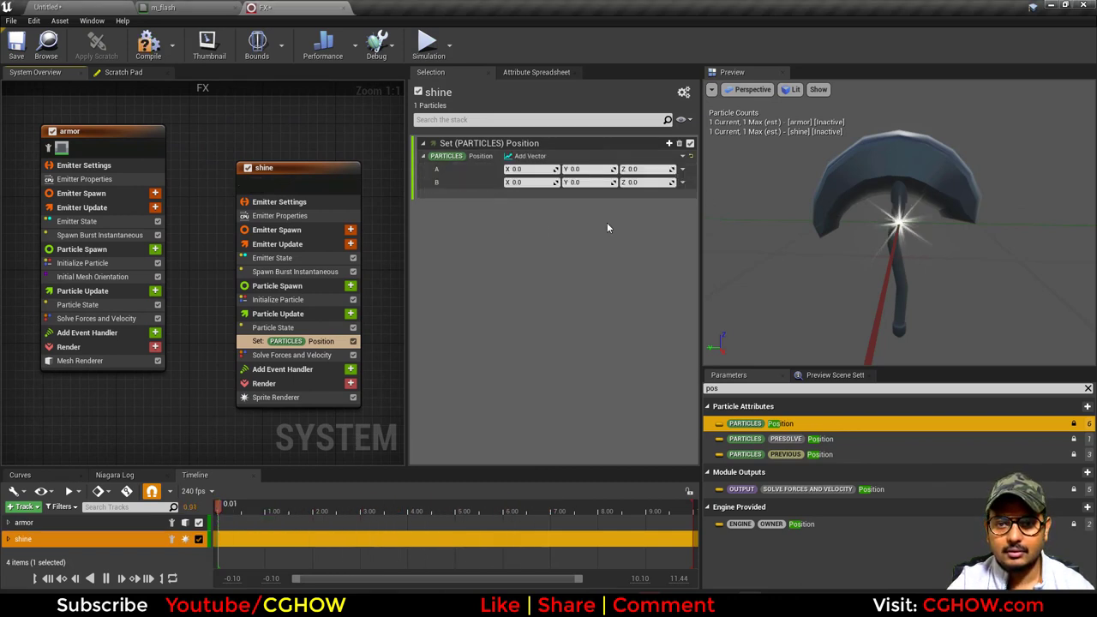
pyautogui.click(681, 184)
pyautogui.write('ini')
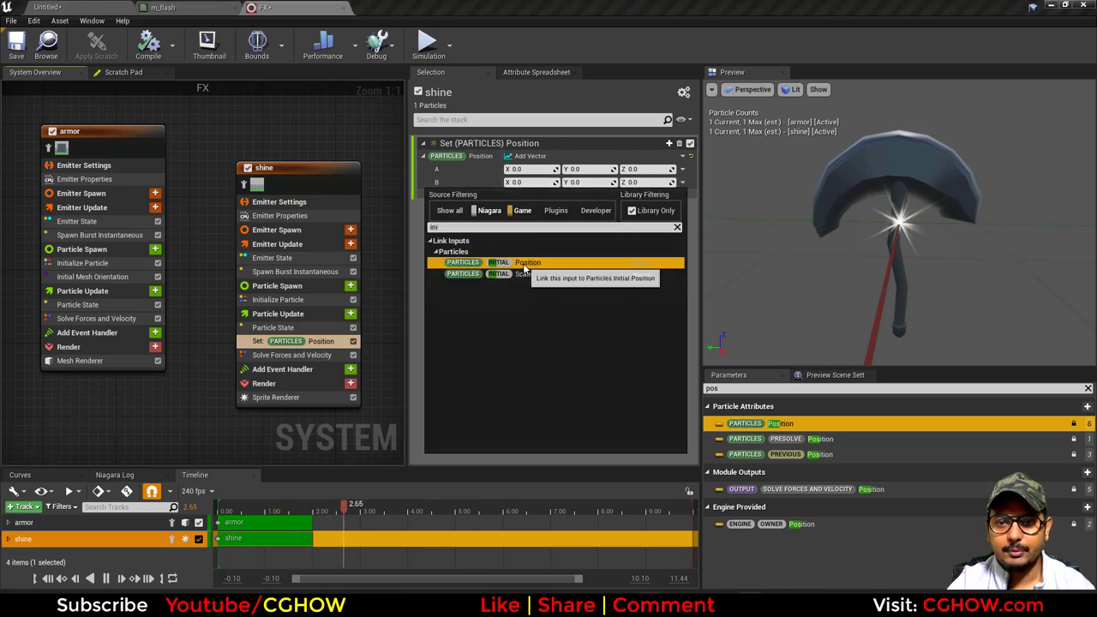
pyautogui.click(520, 263)
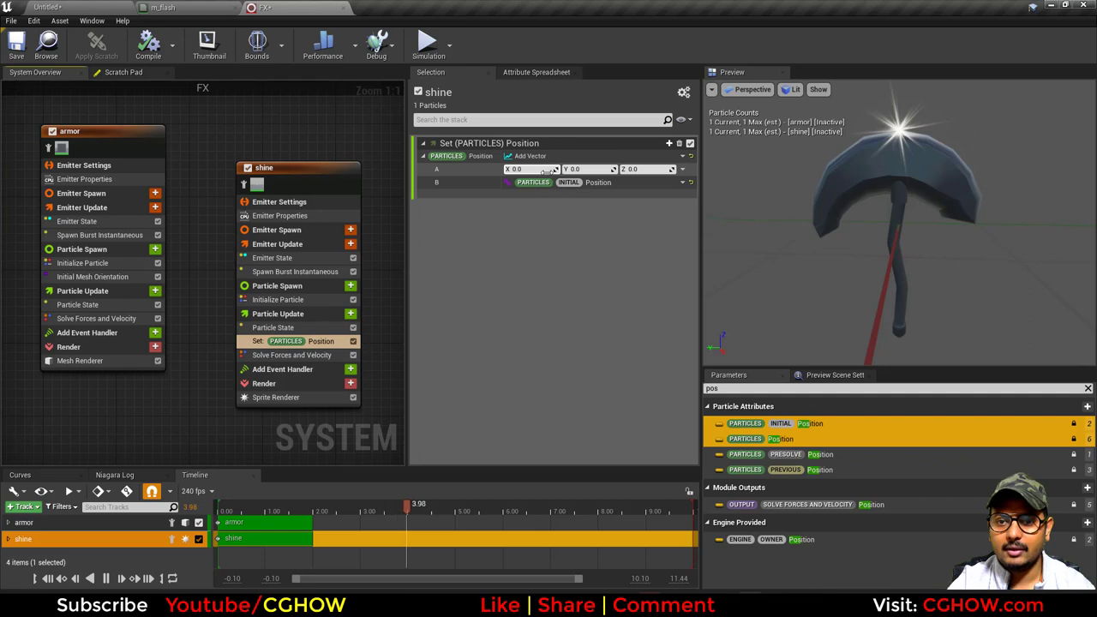
# Change the Add Vector's A input to Make Vector and set its Y to about -105
pyautogui.moveTo(587, 169); pyautogui.dragTo(614, 169)
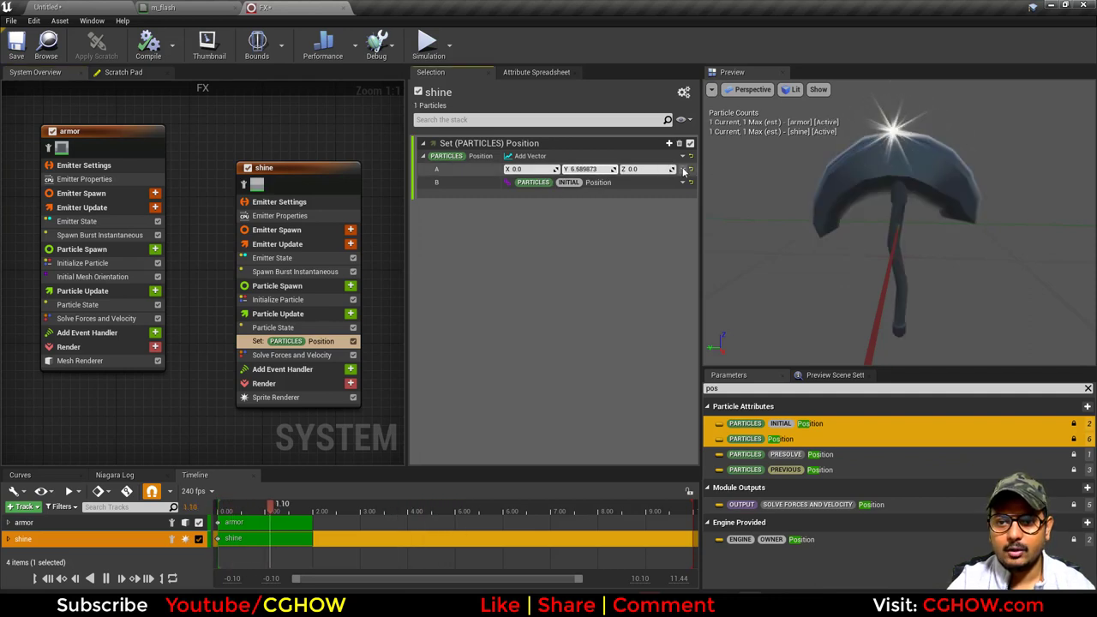
pyautogui.click(683, 170)
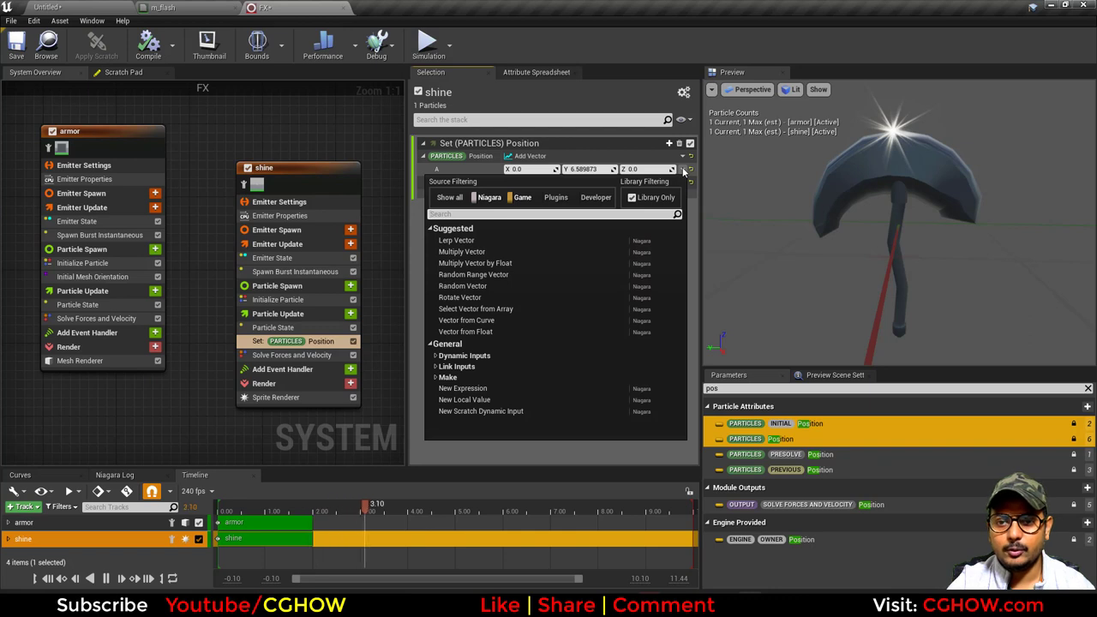
pyautogui.write('make')
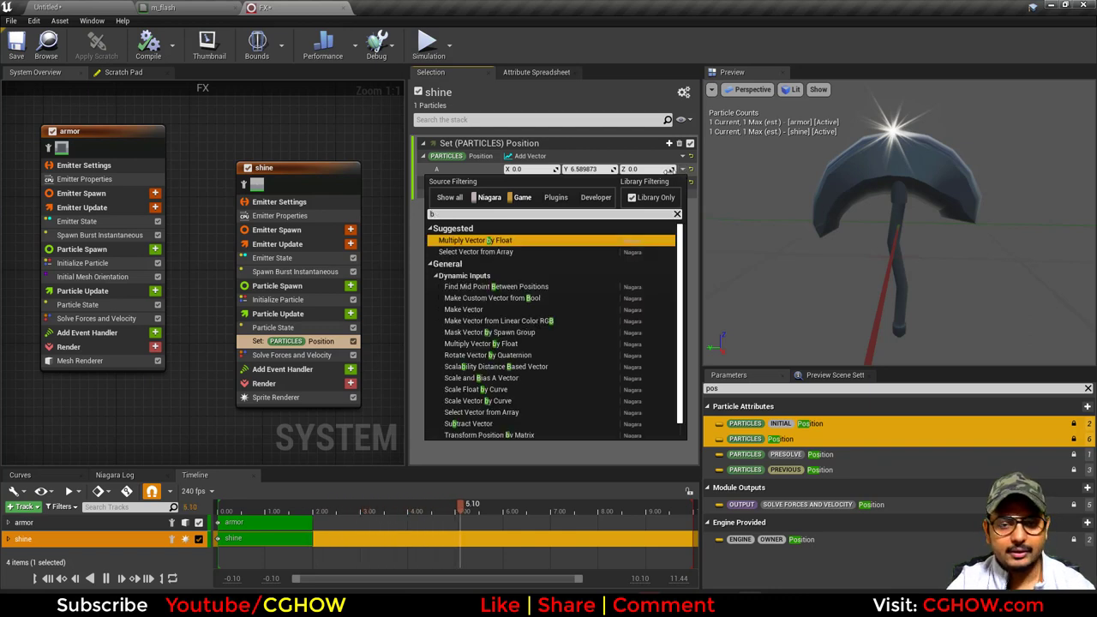
pyautogui.press('Return')
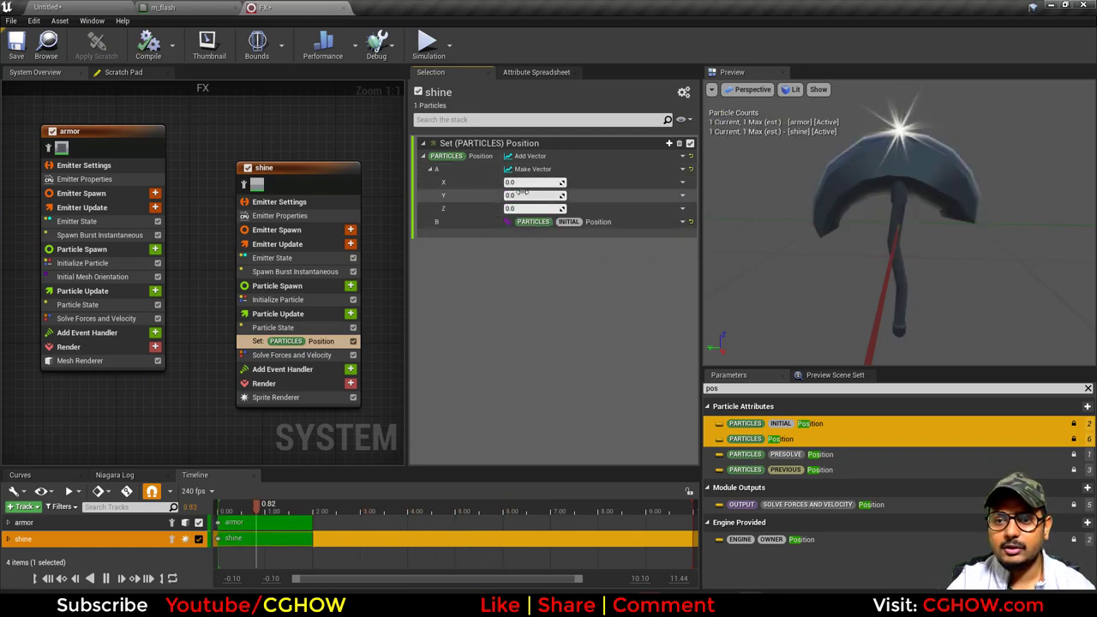
pyautogui.moveTo(531, 196); pyautogui.dragTo(486, 196)
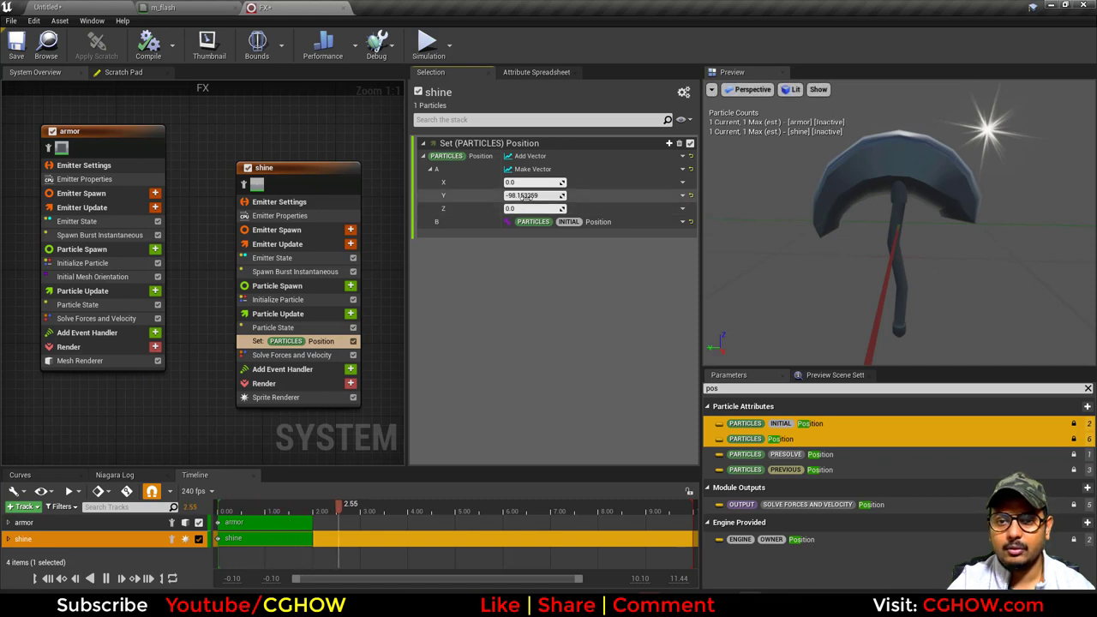
pyautogui.moveTo(529, 197); pyautogui.dragTo(482, 196)
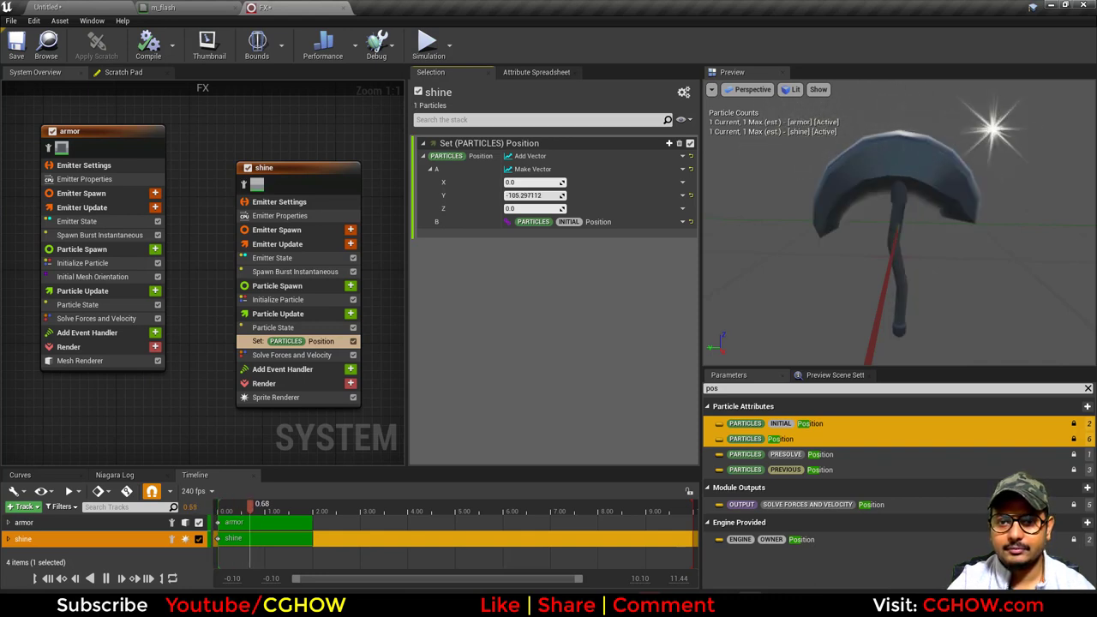
pyautogui.click(683, 196)
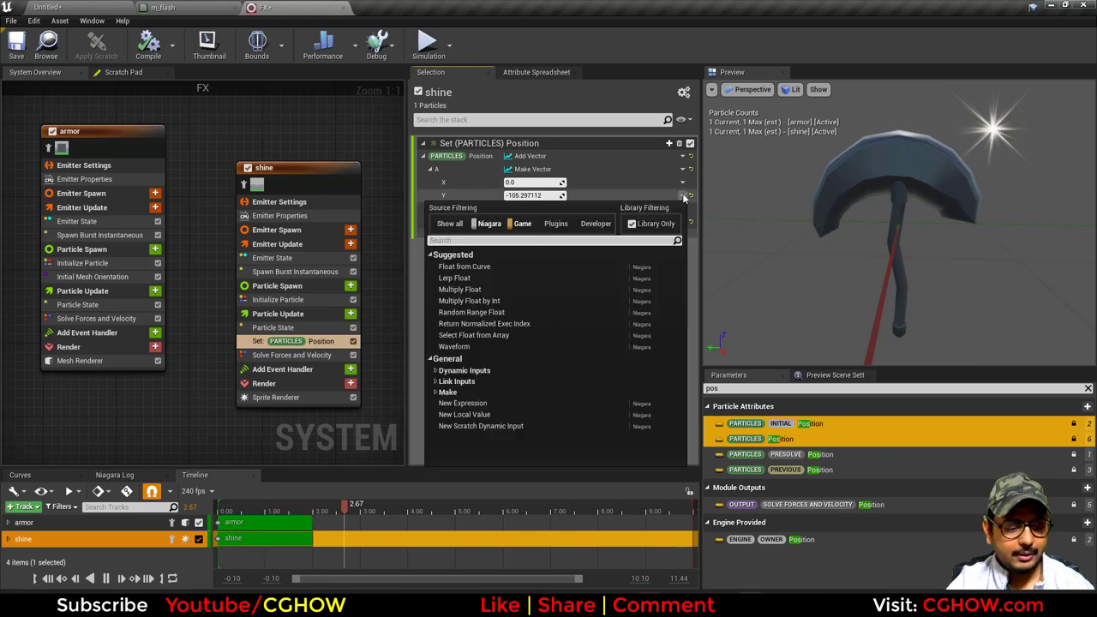
pyautogui.write('cur')
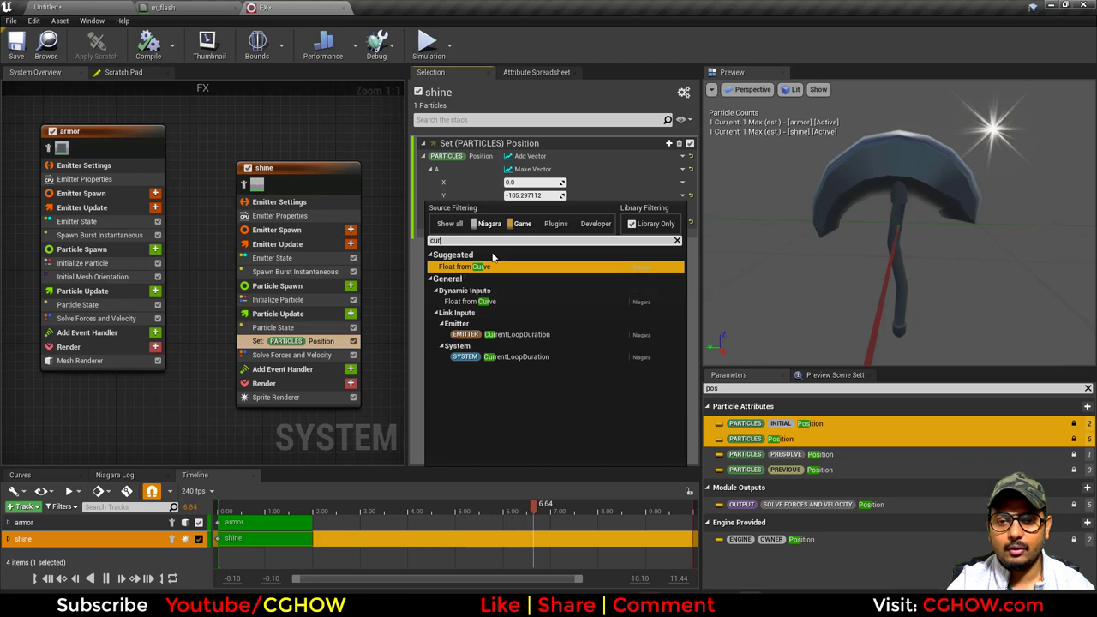
pyautogui.click(576, 194)
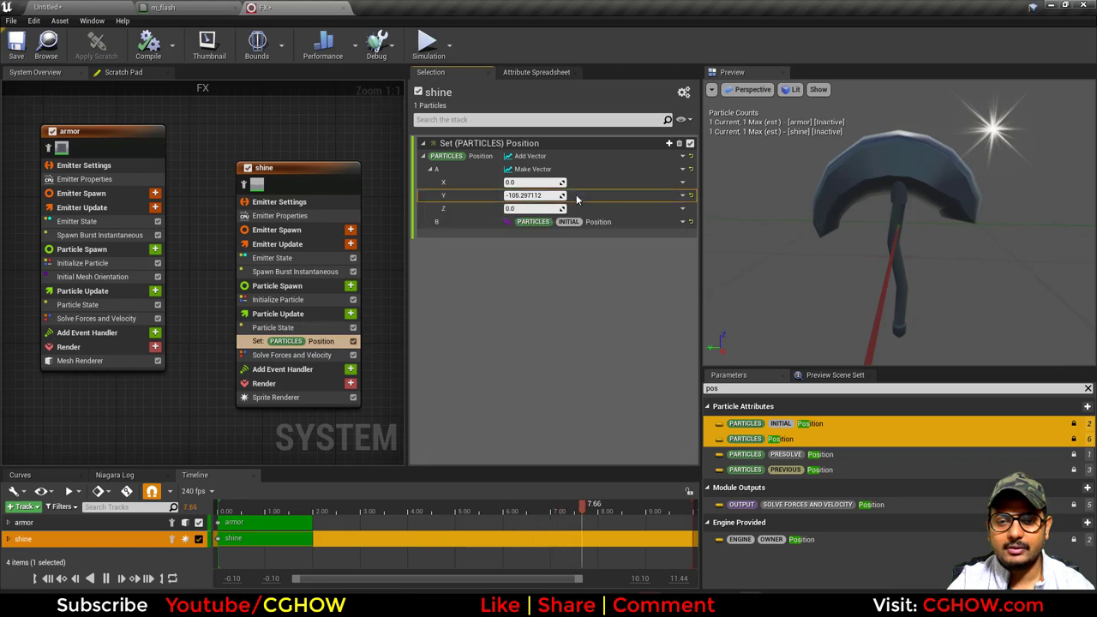
# Assign a new scratch dynamic input to the Make Vector's Y and move its output node farther from the map node
pyautogui.click(683, 195)
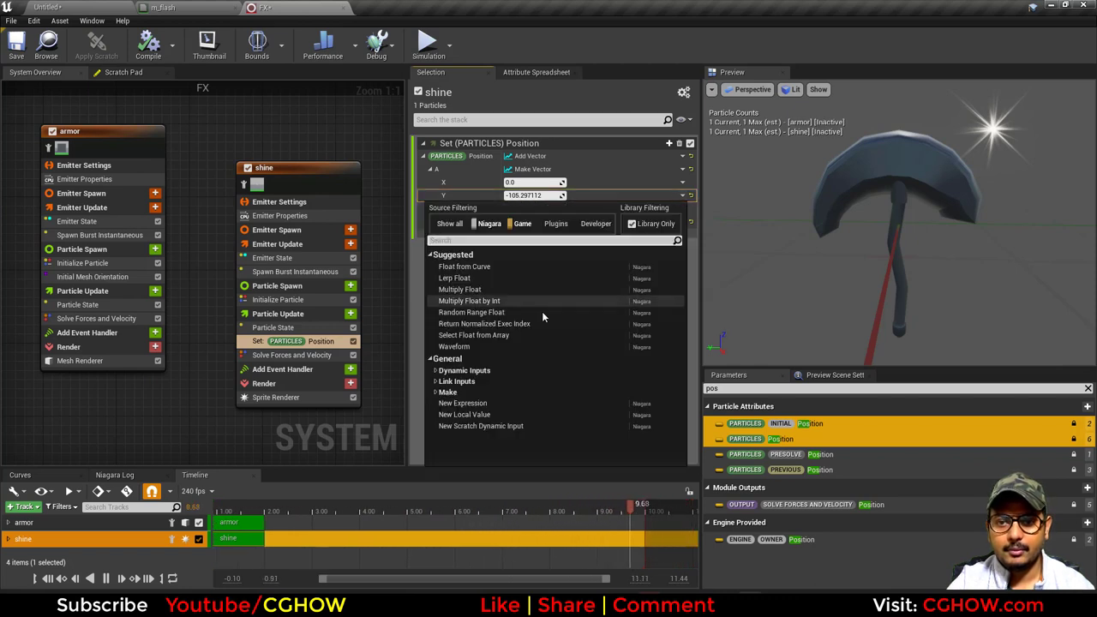
pyautogui.click(468, 426)
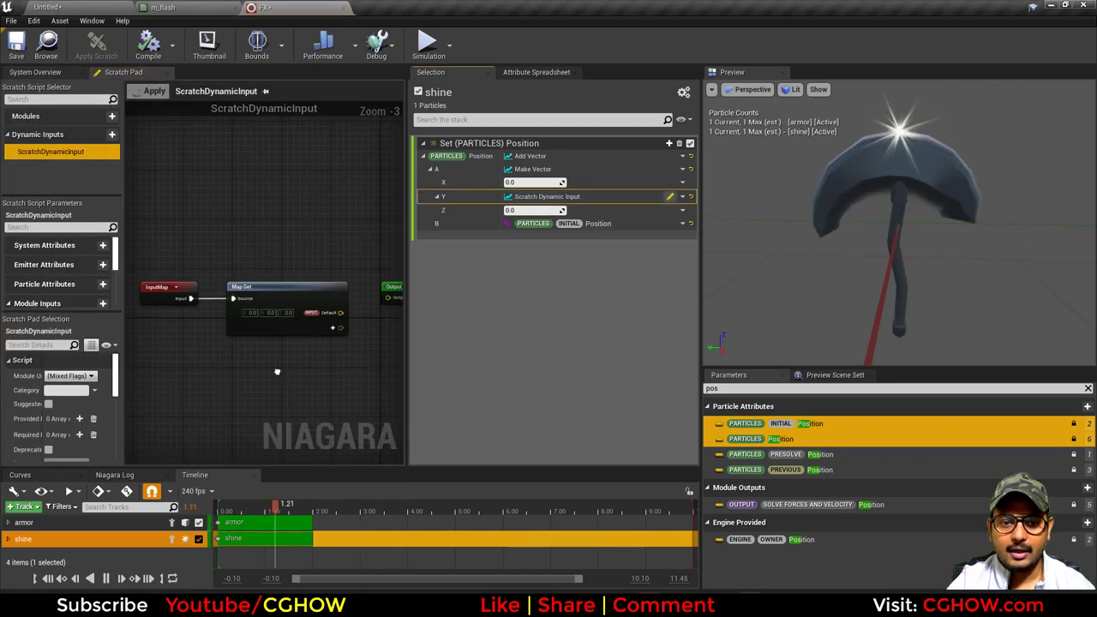
pyautogui.scroll(2, 242, 283)
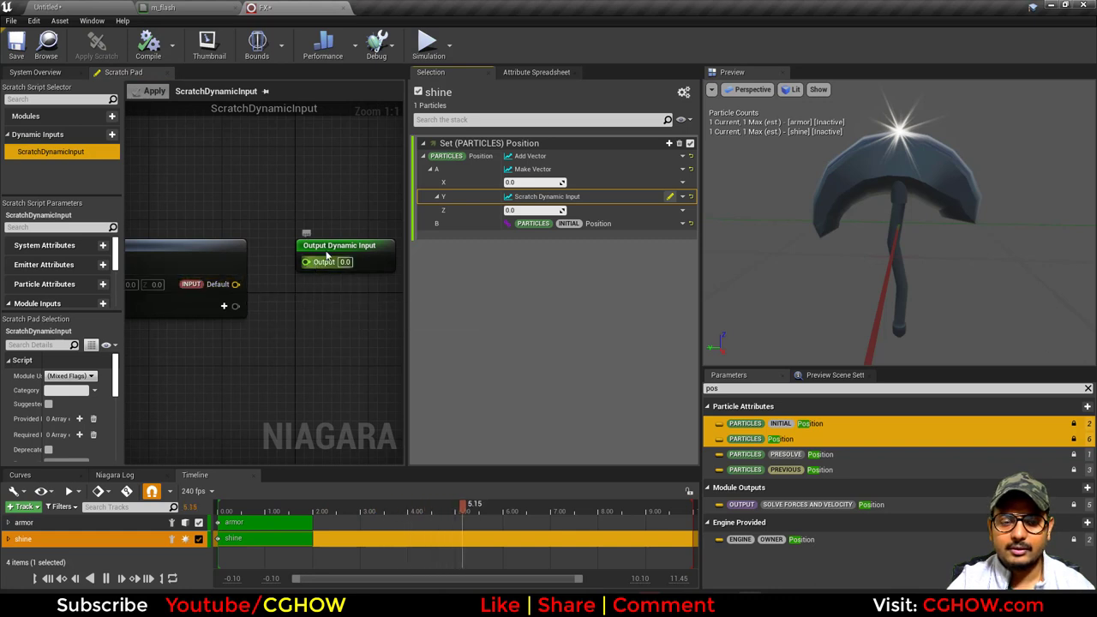
pyautogui.moveTo(332, 252); pyautogui.dragTo(377, 262)
pyautogui.moveTo(245, 328); pyautogui.dragTo(237, 296, button='right')
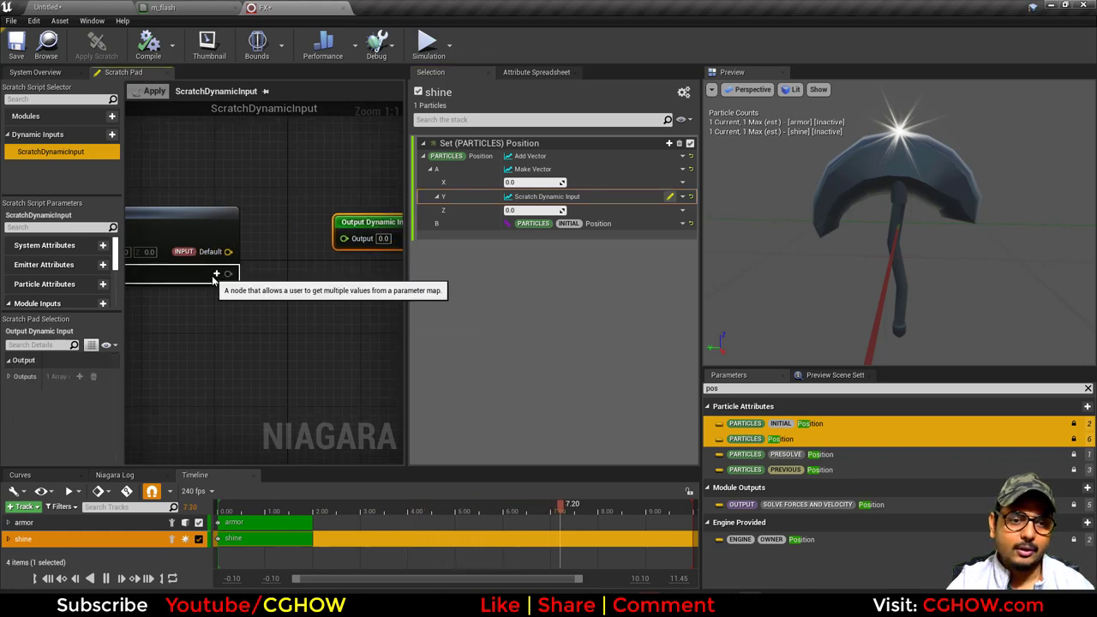
# Rename the scratch dynamic input's Default vector input to sysRot
pyautogui.doubleClick(213, 251)
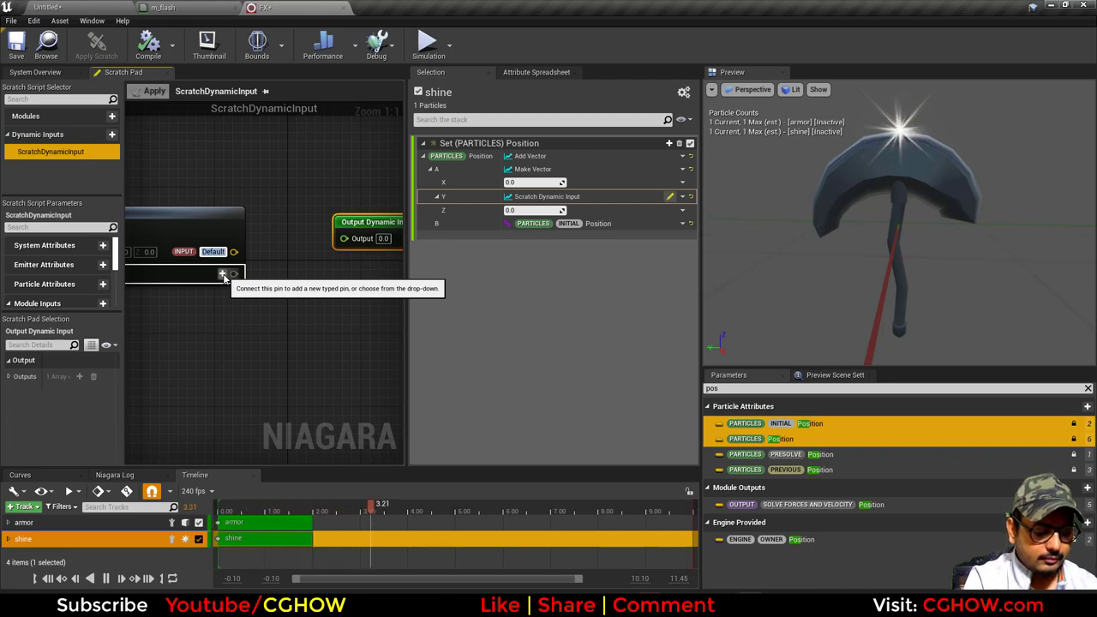
pyautogui.write('sys')
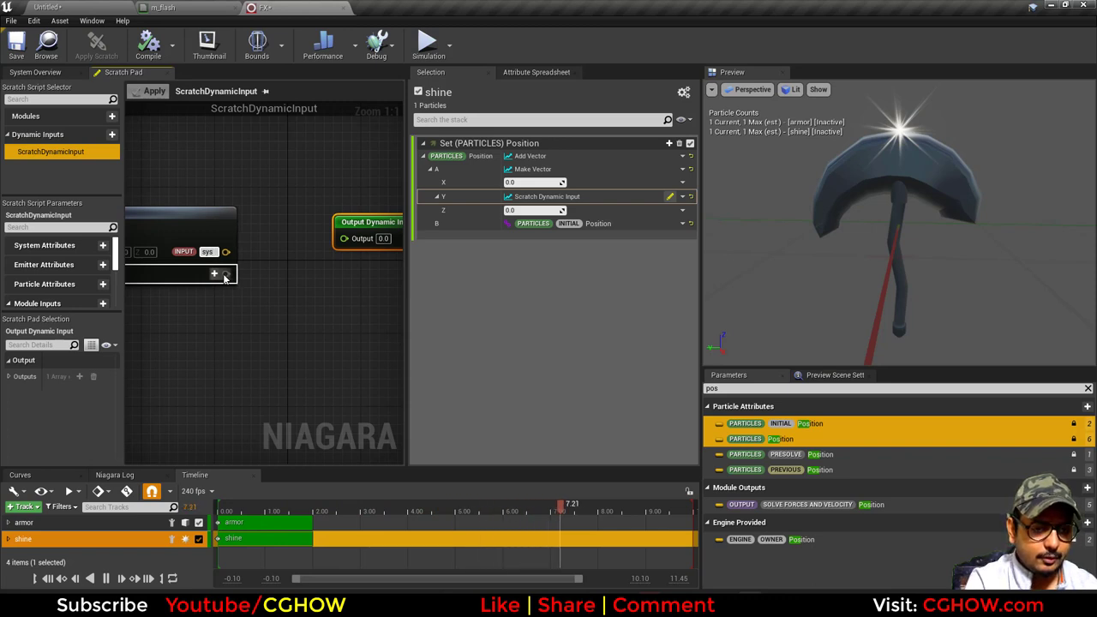
pyautogui.write('Rot')
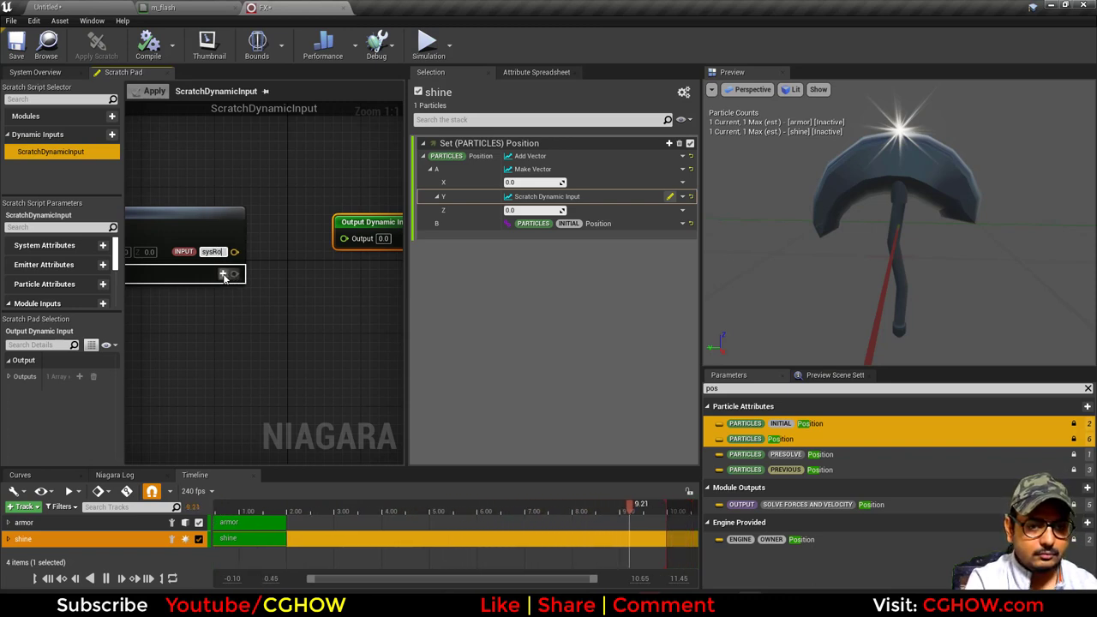
pyautogui.press('Return')
pyautogui.click(48, 7)
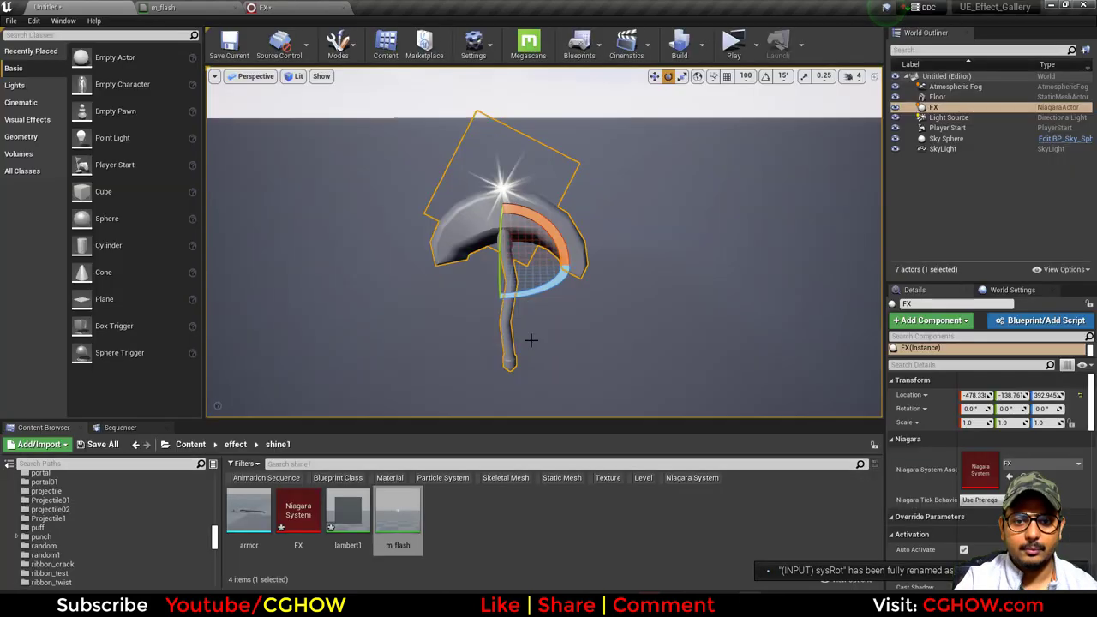
pyautogui.click(283, 7)
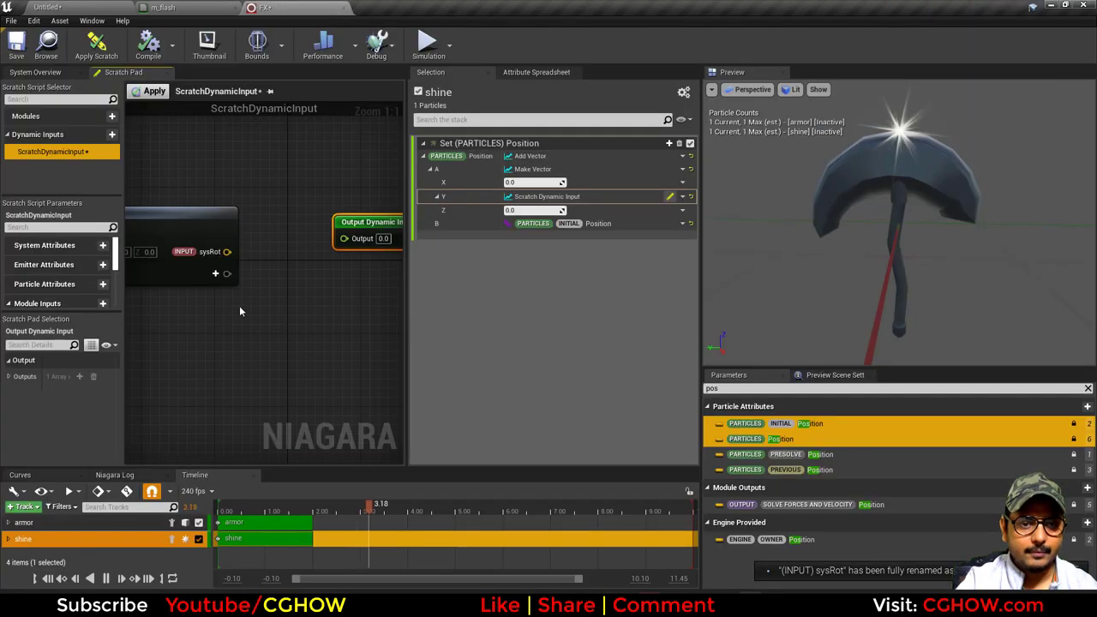
# Break the sysRot vector, connect its Z component to the Output Dynamic Input node, and apply the scratch script
pyautogui.moveTo(183, 250); pyautogui.dragTo(215, 299)
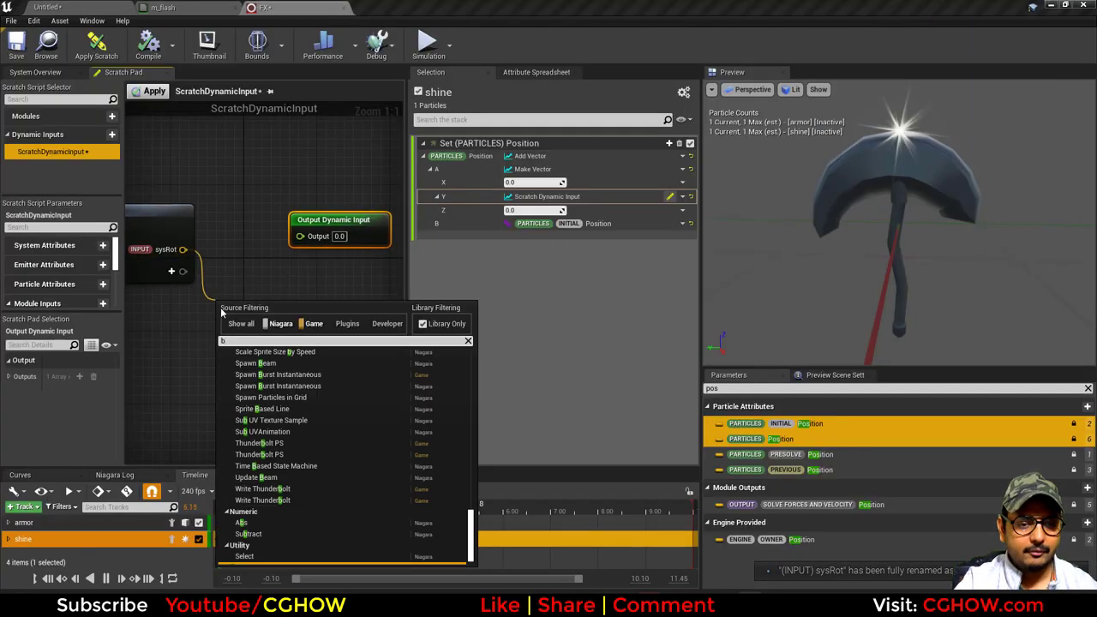
pyautogui.write('brea')
pyautogui.click(250, 358)
pyautogui.moveTo(276, 377); pyautogui.dragTo(147, 388)
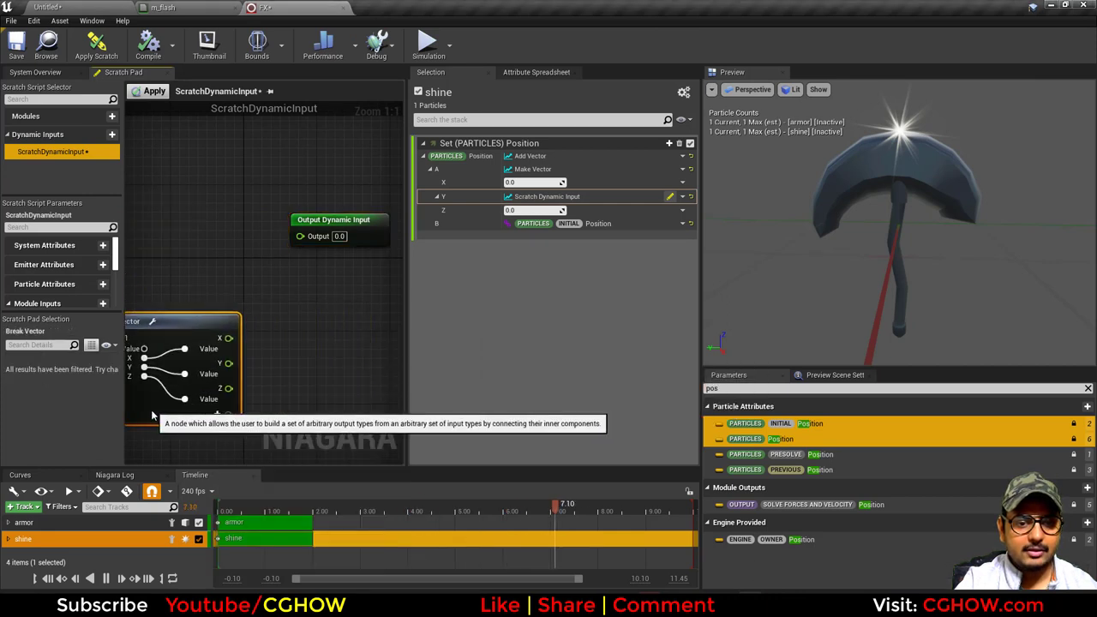
pyautogui.moveTo(296, 360); pyautogui.dragTo(260, 370, button='right')
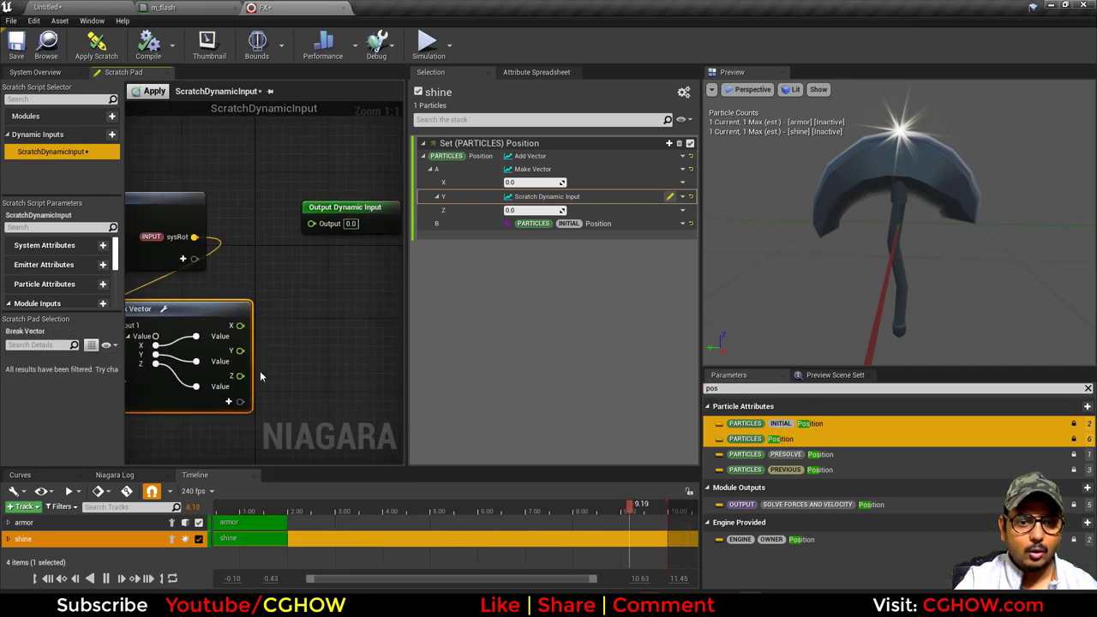
pyautogui.moveTo(241, 376); pyautogui.dragTo(313, 230)
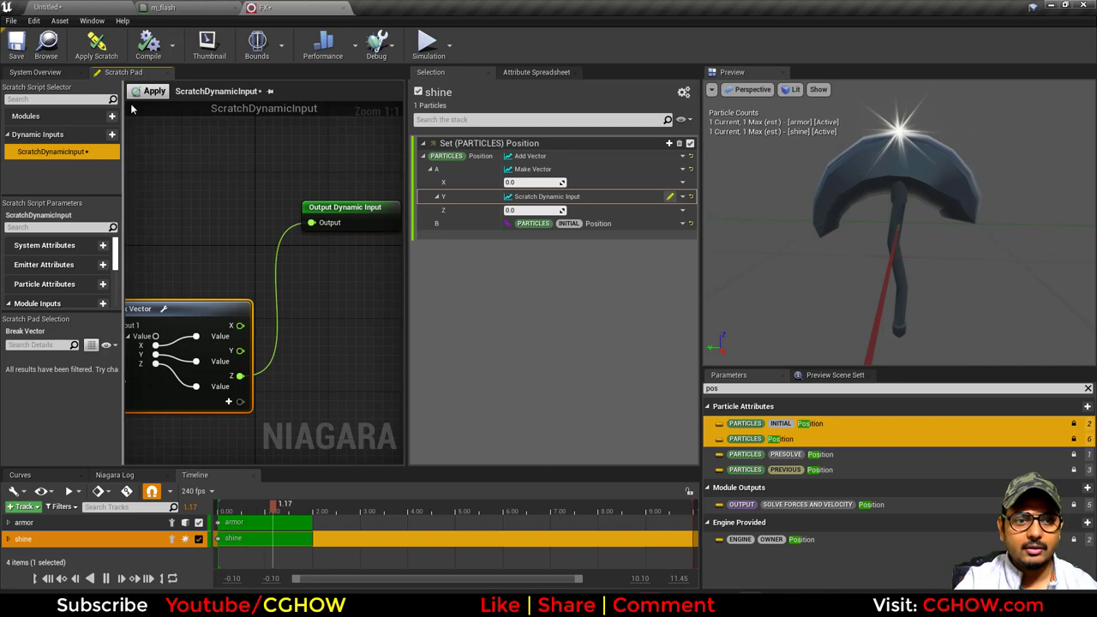
pyautogui.click(153, 92)
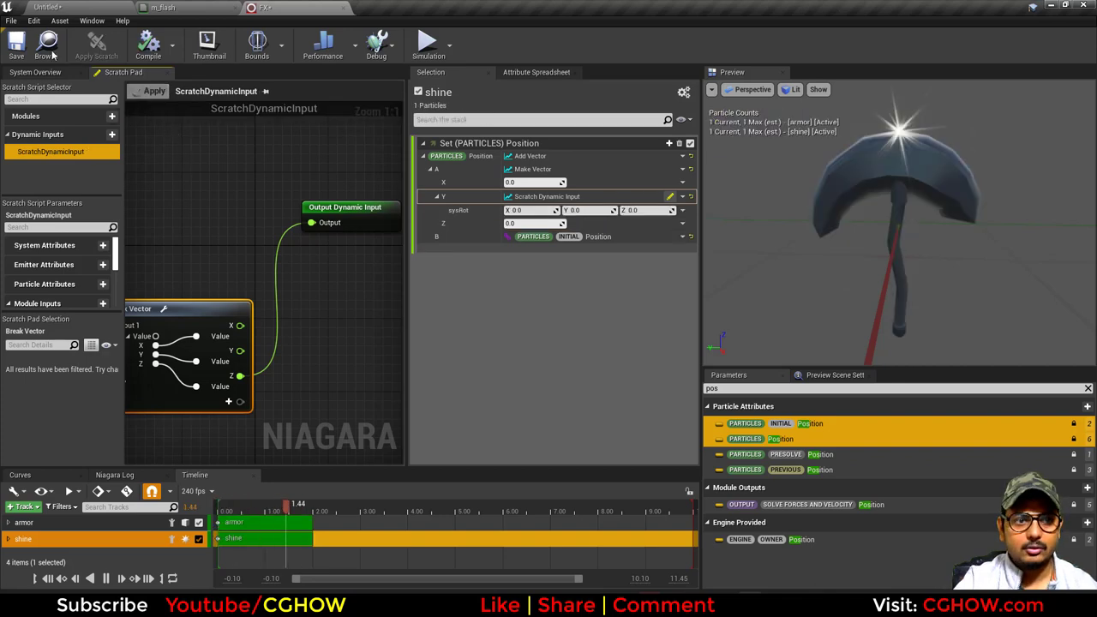
# Rotate the FX actor in the level about 11° around its vertical axis, and return to the FX system
pyautogui.click(84, 6)
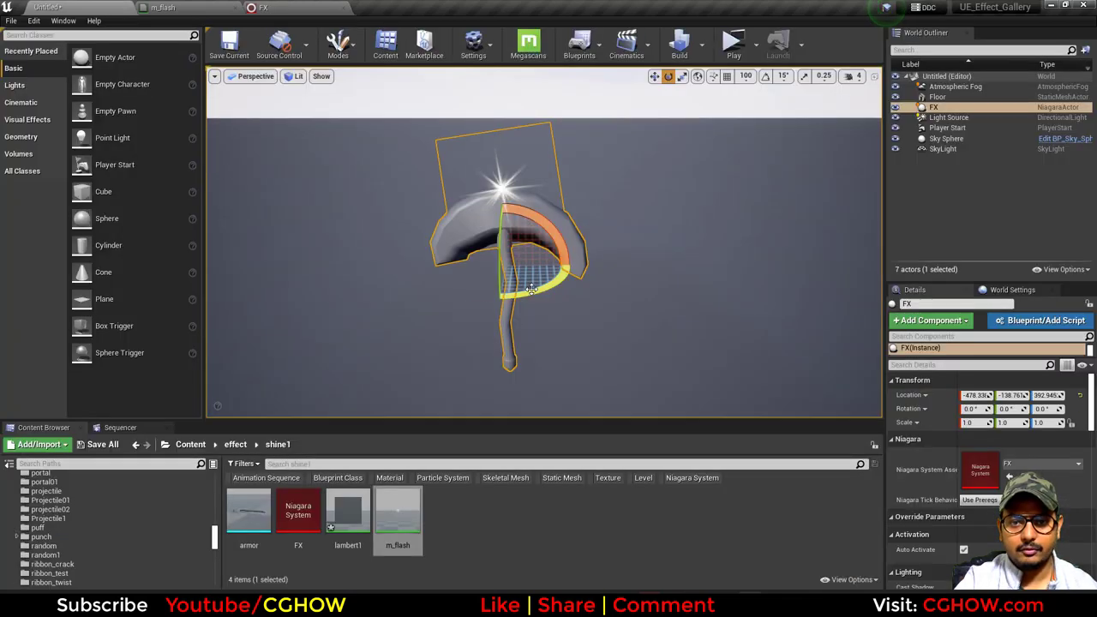
pyautogui.moveTo(532, 288); pyautogui.dragTo(426, 144)
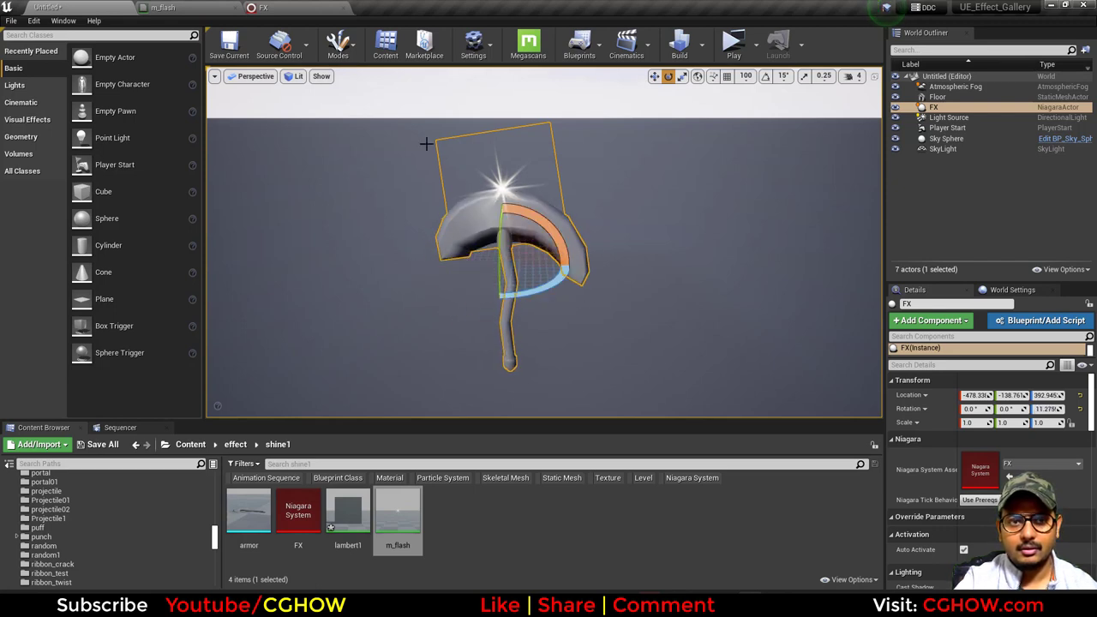
pyautogui.click(283, 7)
# In the system overview, link the shine's sysRot input to Engine Owner SystemZAxis, and go back to the level
pyautogui.click(74, 76)
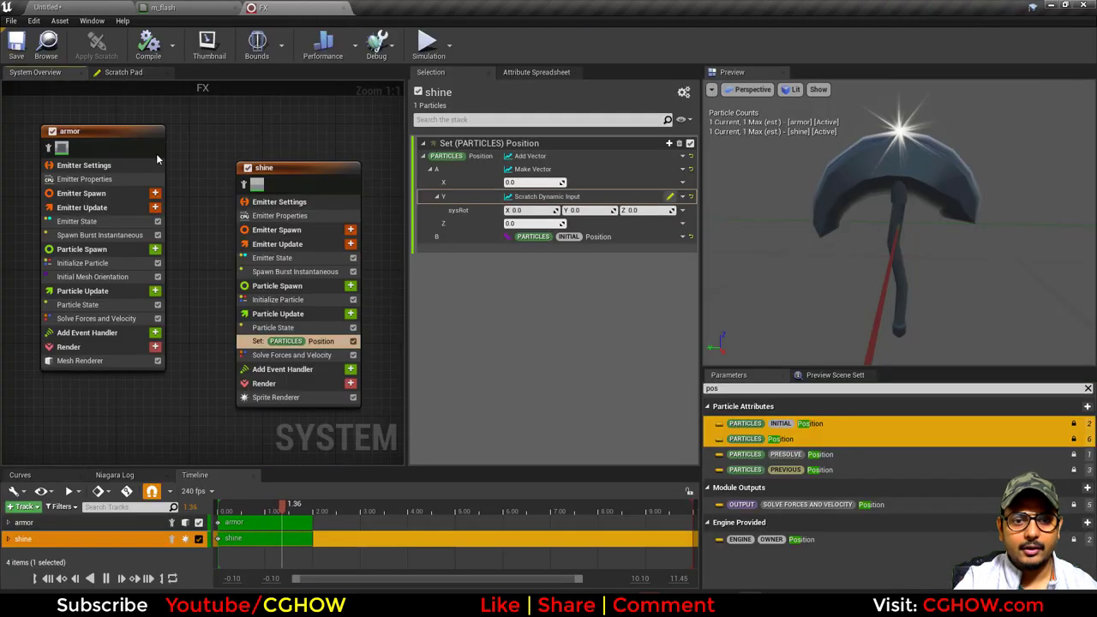
pyautogui.click(681, 211)
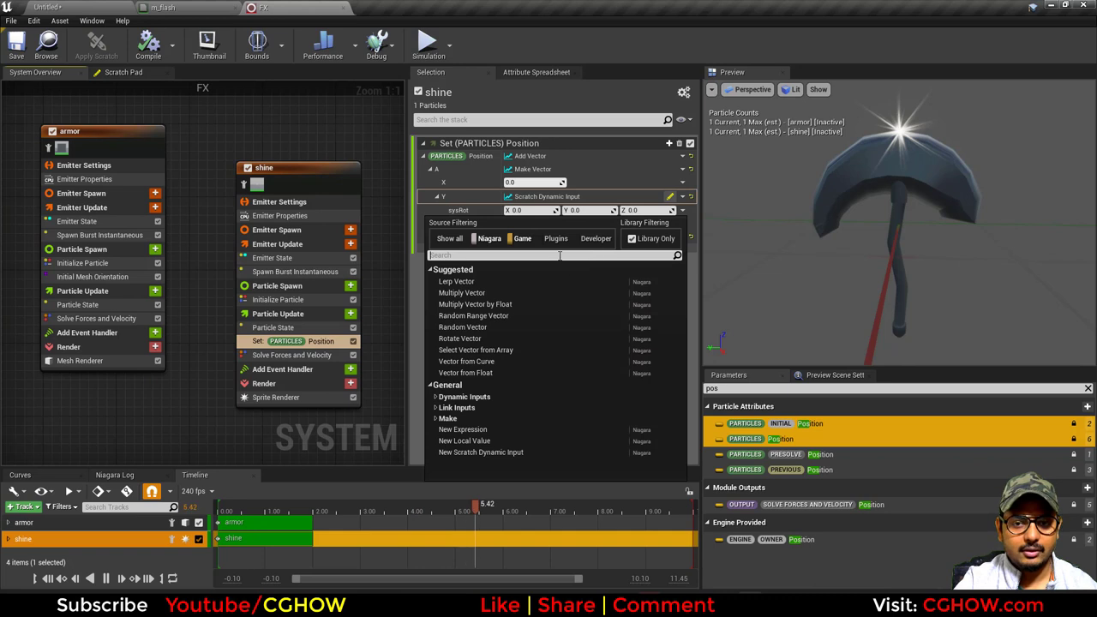
pyautogui.write('o')
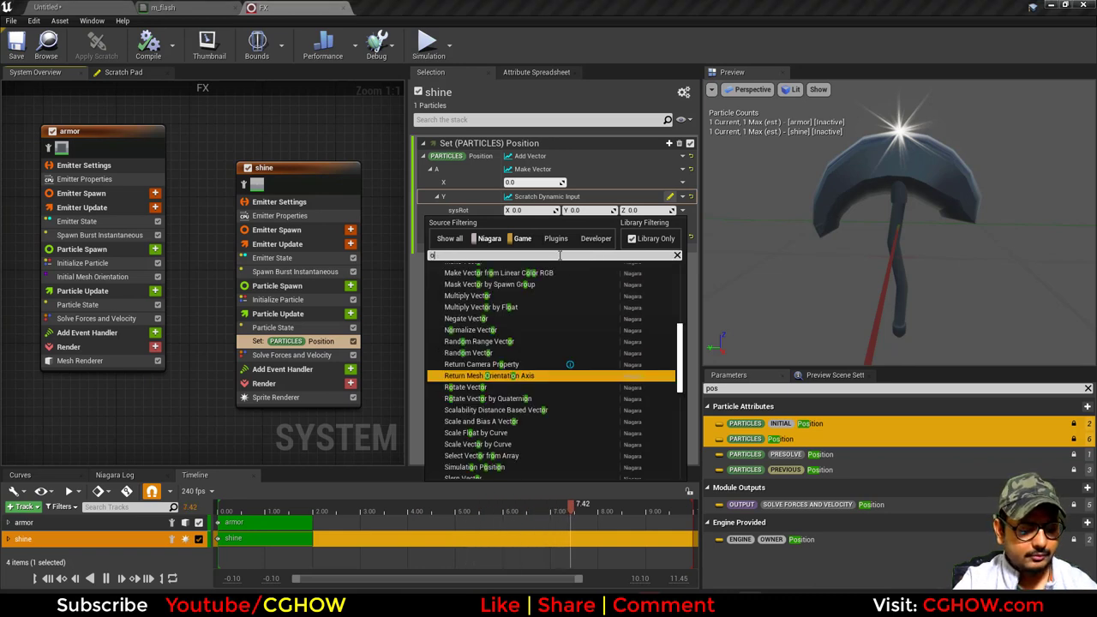
pyautogui.write('w')
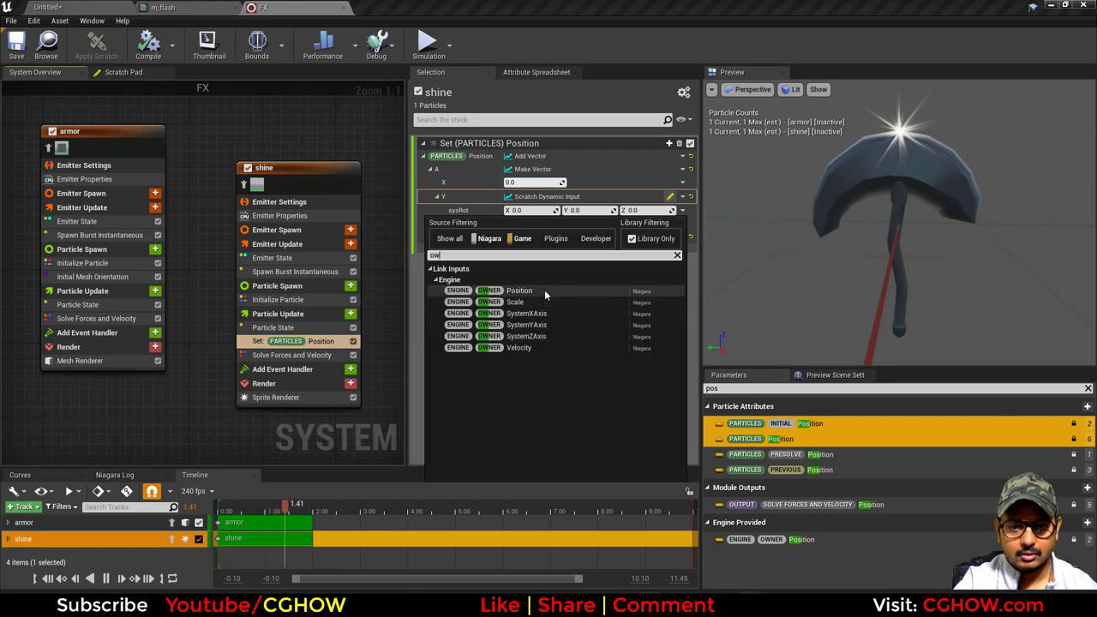
pyautogui.click(554, 336)
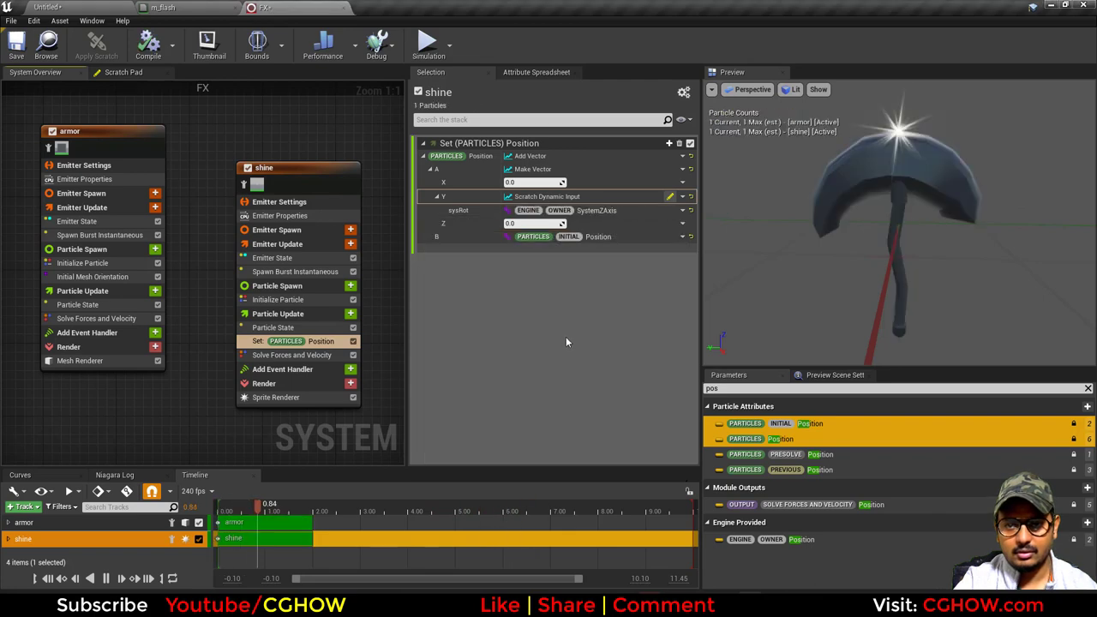
pyautogui.click(116, 5)
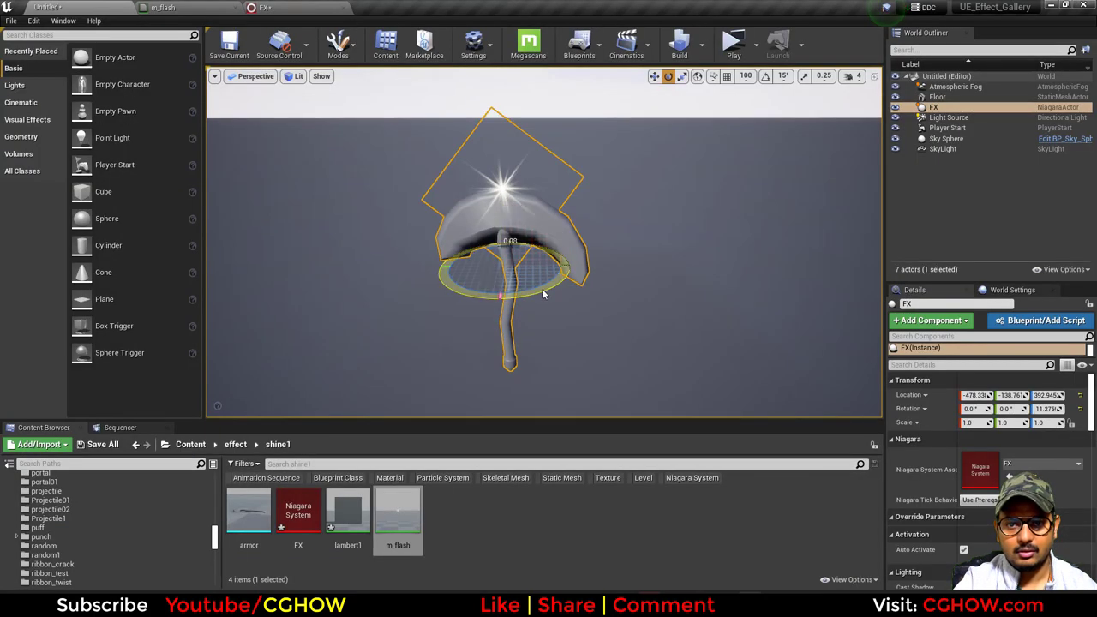
# Back in the FX system, reset the shine's sysRot input to its default vector and search its linkable owner parameters
pyautogui.click(265, 7)
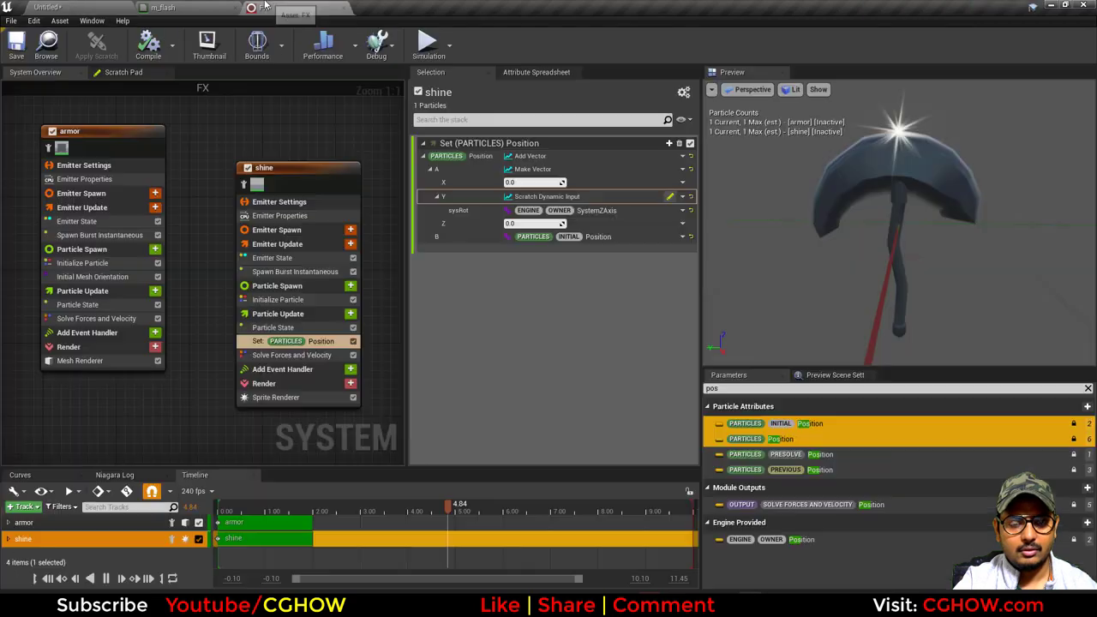
pyautogui.click(690, 210)
pyautogui.click(683, 211)
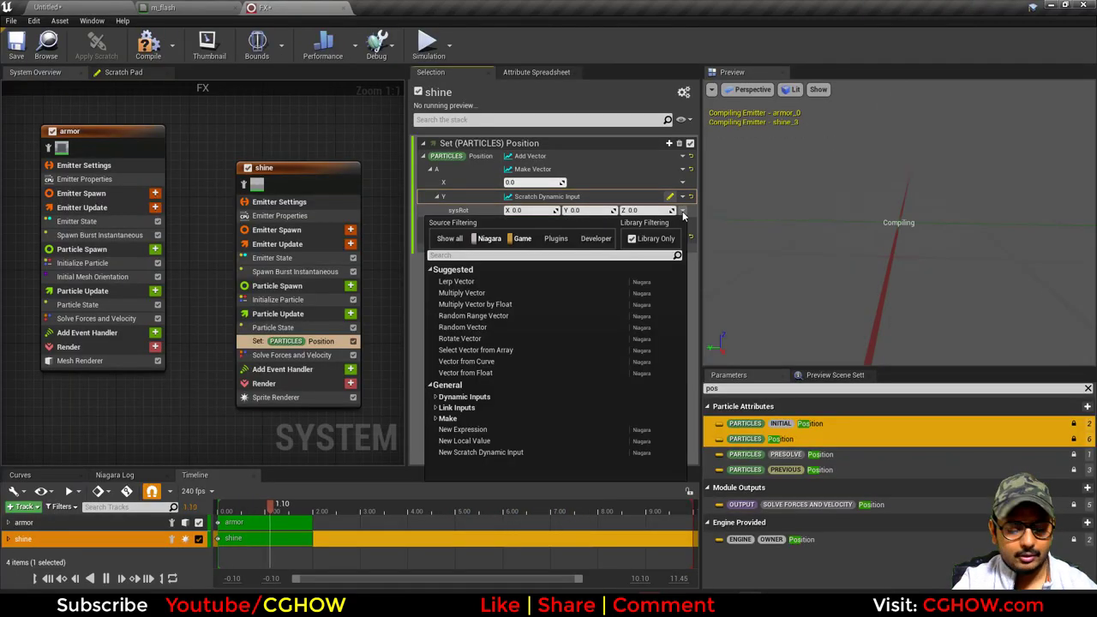
pyautogui.write('own')
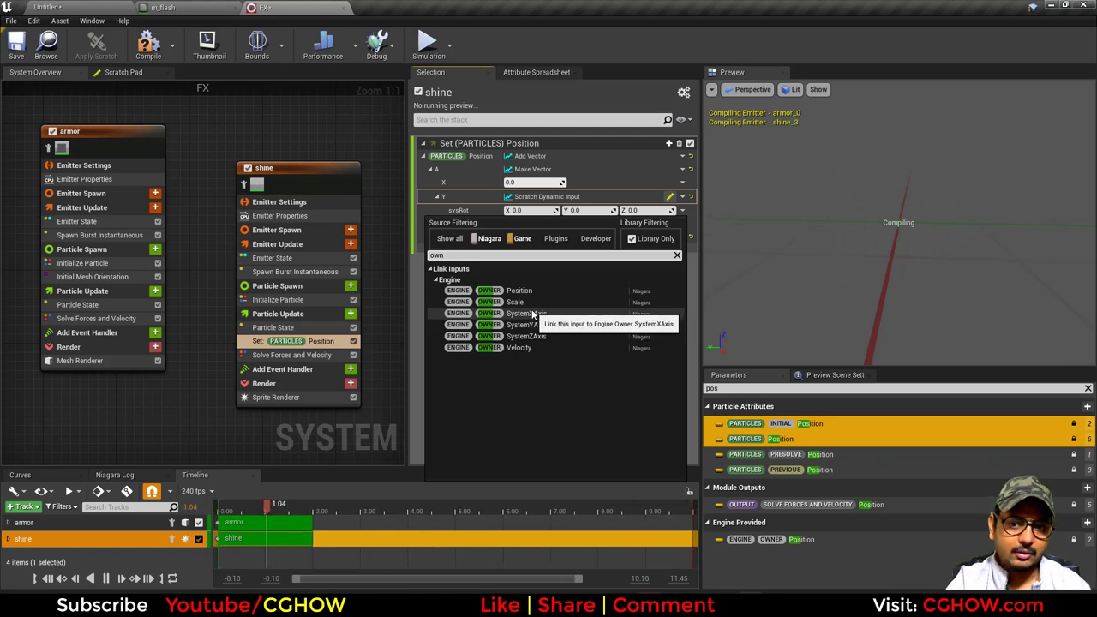
pyautogui.click(338, 343)
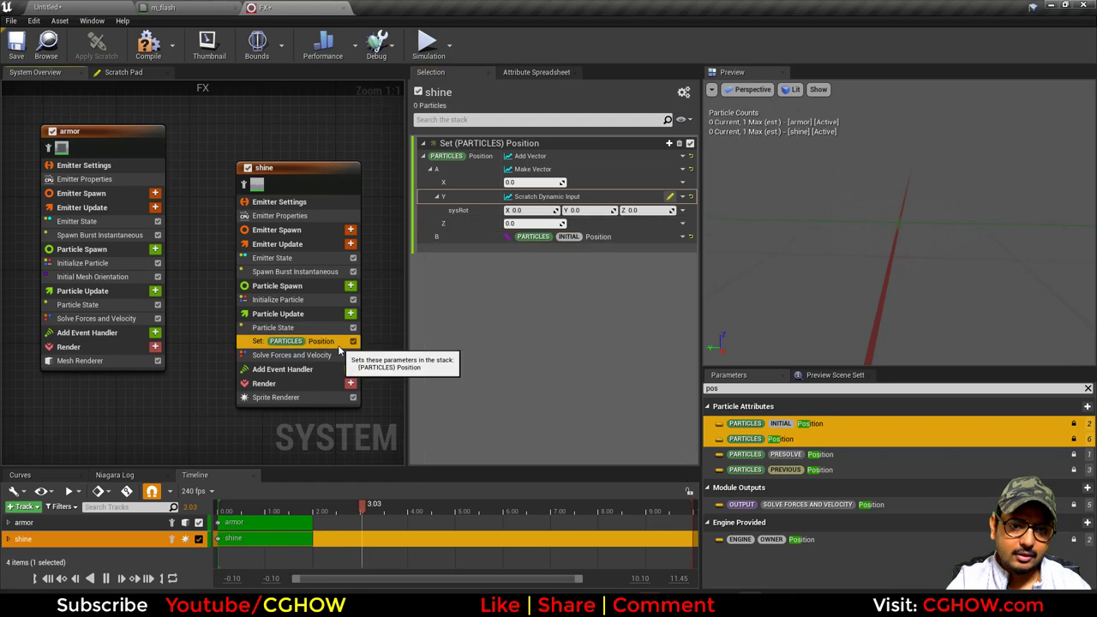
# In the scratch dynamic input's graph, add Engine Owner Rotation to the Map Get node and remove its sysRot pin
pyautogui.click(669, 196)
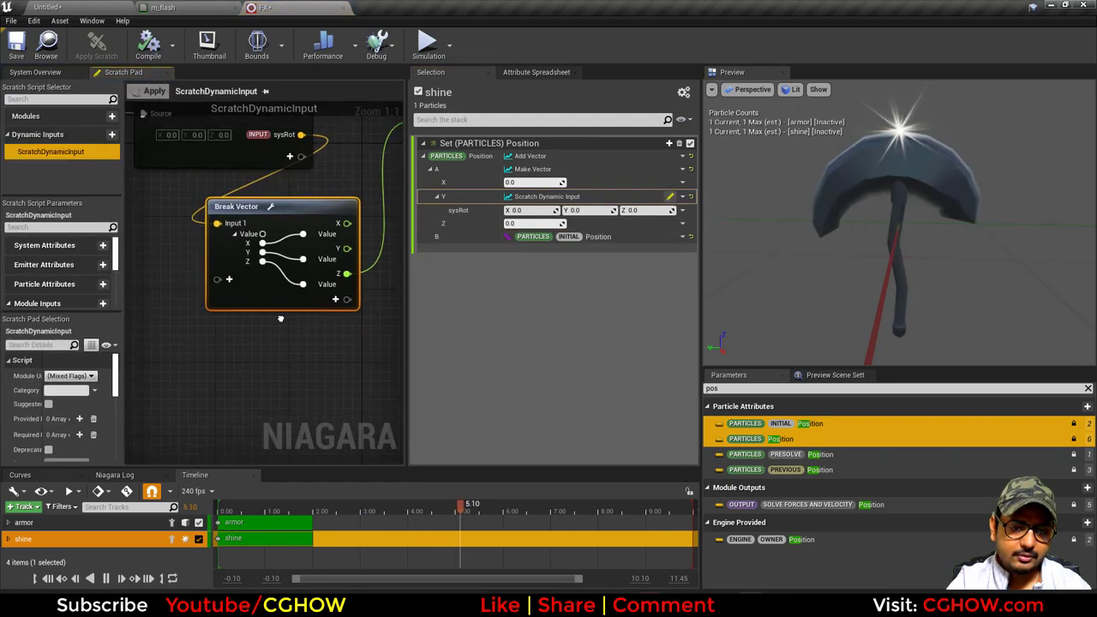
pyautogui.click(265, 221)
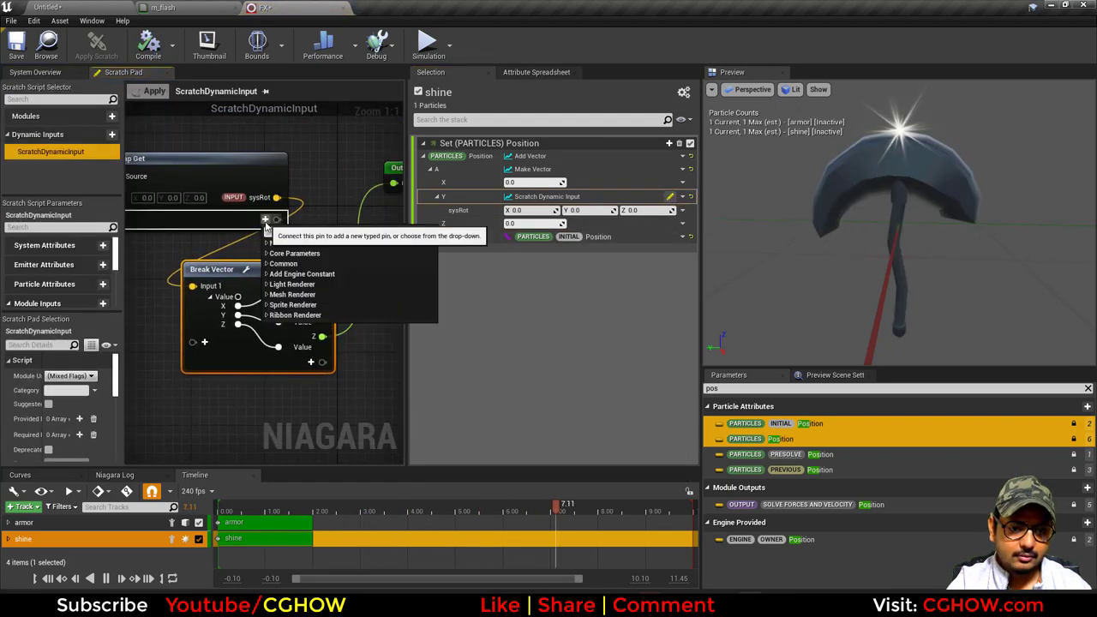
pyautogui.write('owne')
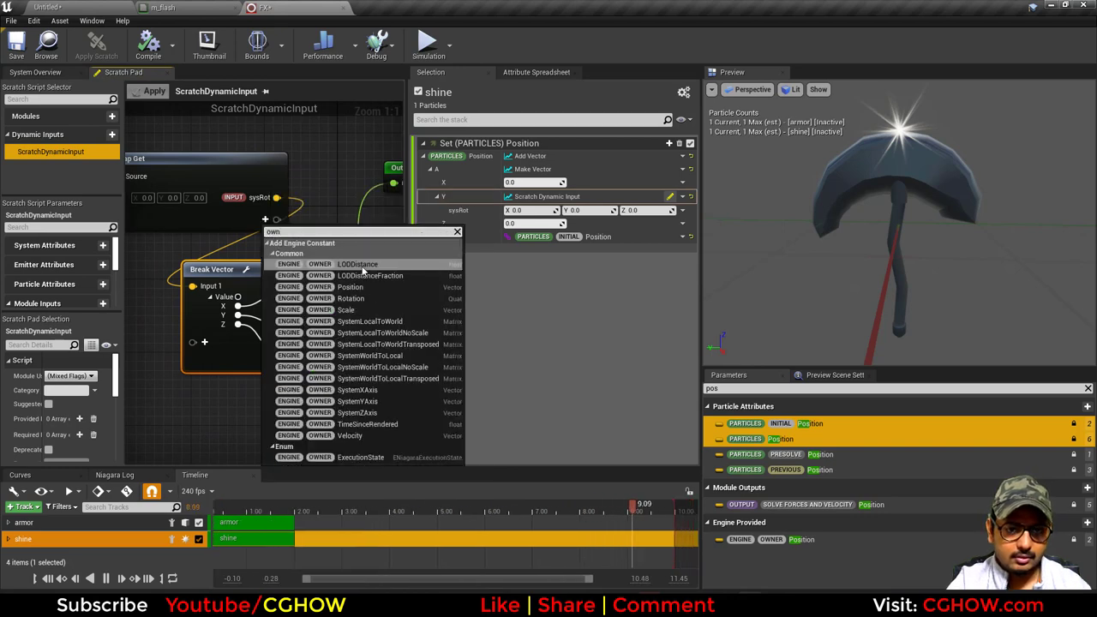
pyautogui.click(374, 298)
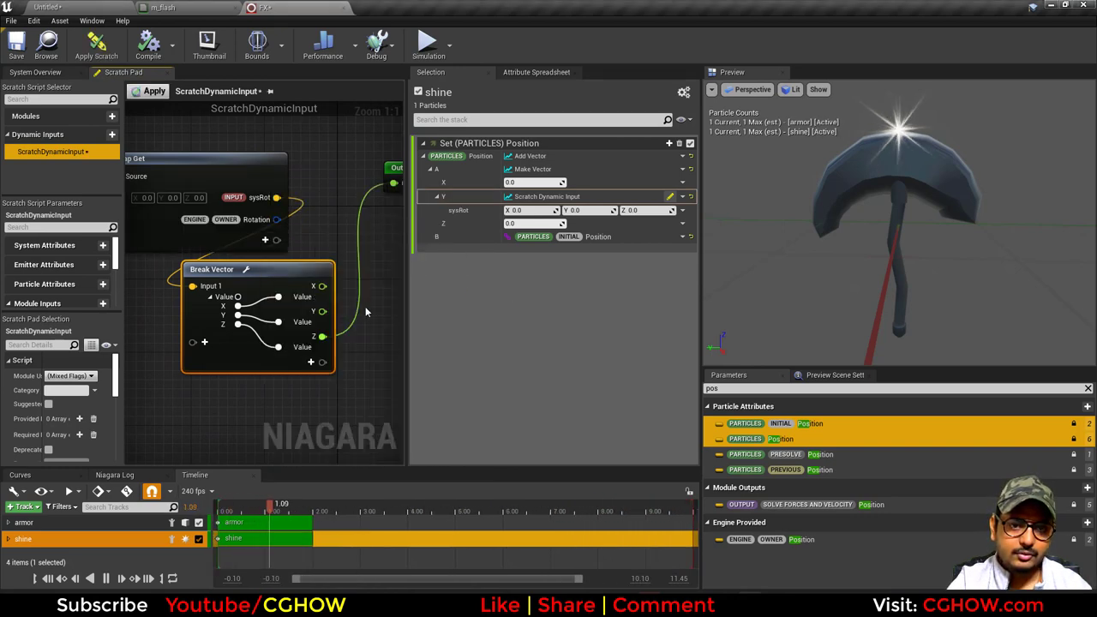
pyautogui.moveTo(307, 240); pyautogui.dragTo(273, 256, button='right')
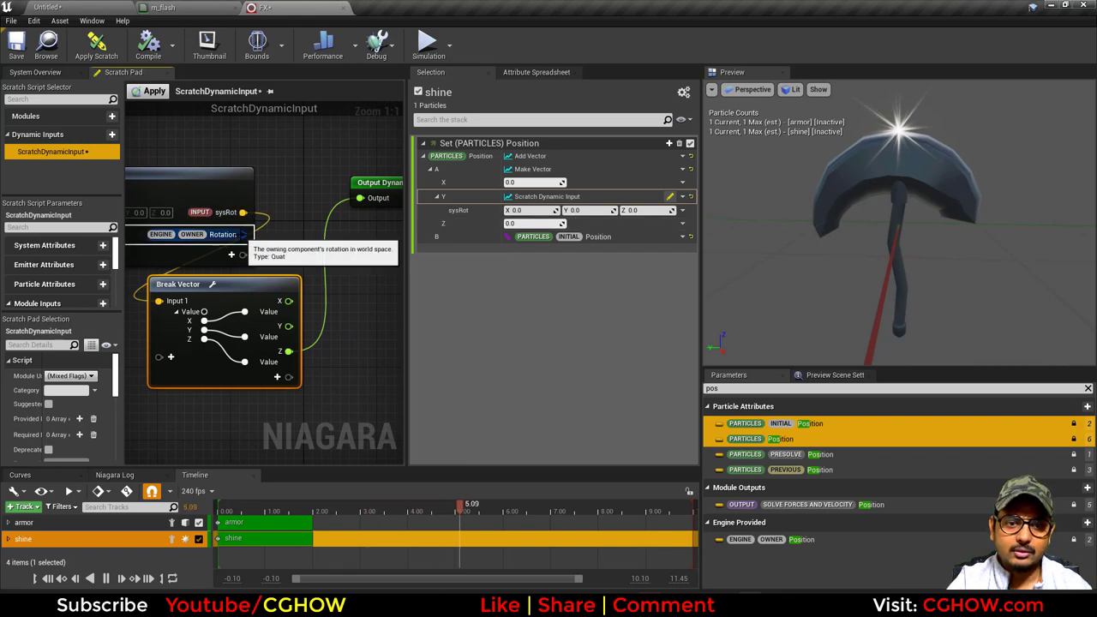
pyautogui.rightClick(243, 213)
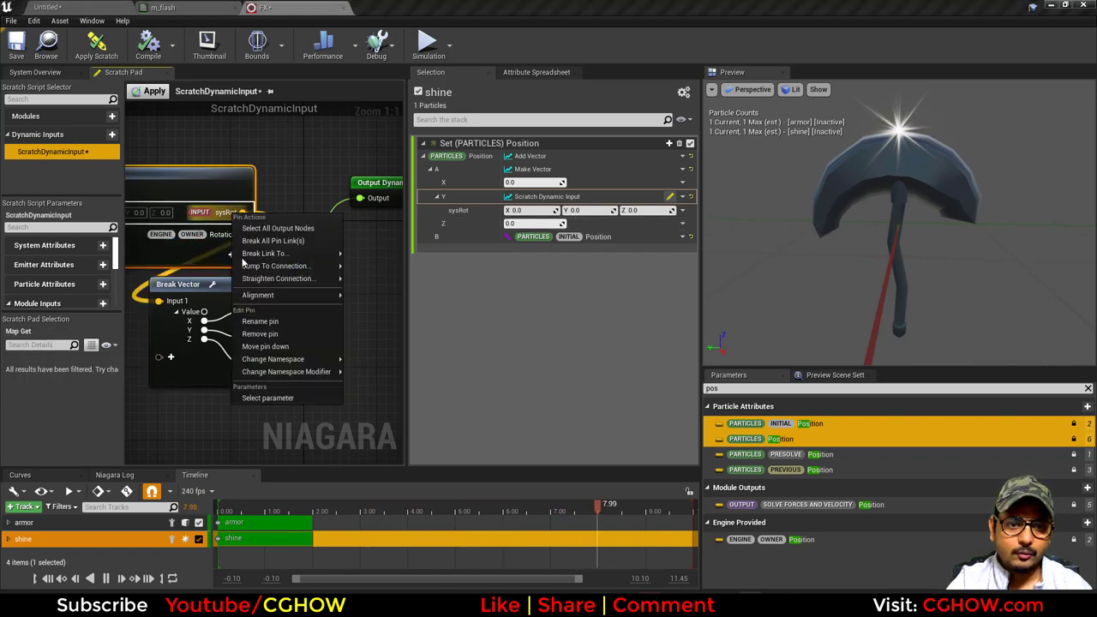
pyautogui.click(282, 337)
# Add a Break Quat node fed by the Engine Owner Rotation pin, and delete the Break Vector node
pyautogui.moveTo(206, 237); pyautogui.dragTo(217, 252, button='right')
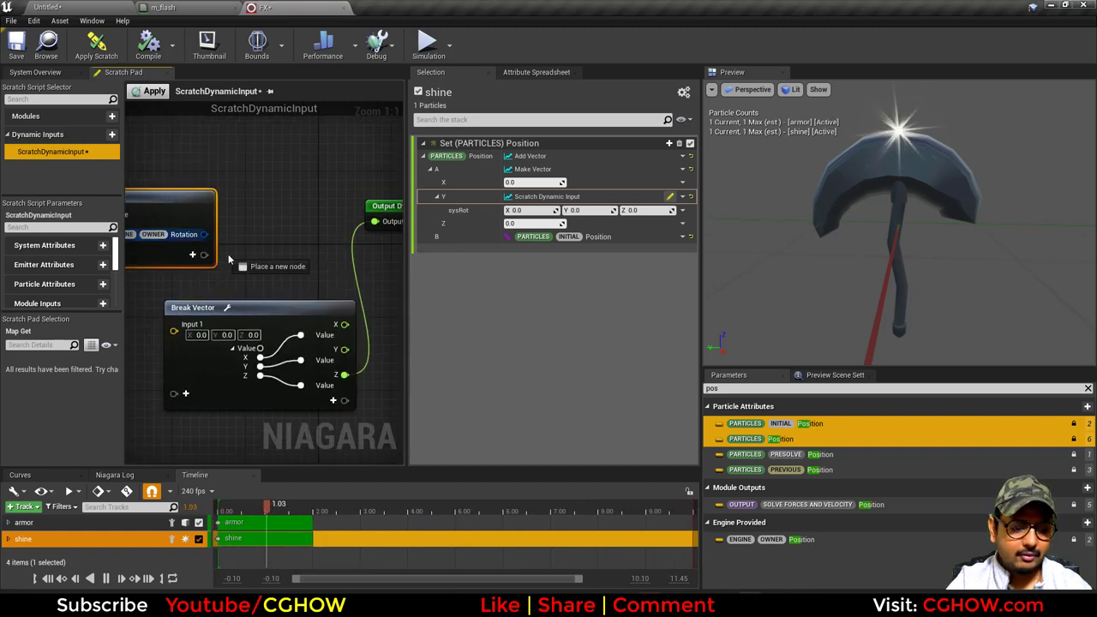
pyautogui.moveTo(228, 255); pyautogui.dragTo(243, 267)
pyautogui.write('brea')
pyautogui.click(274, 325)
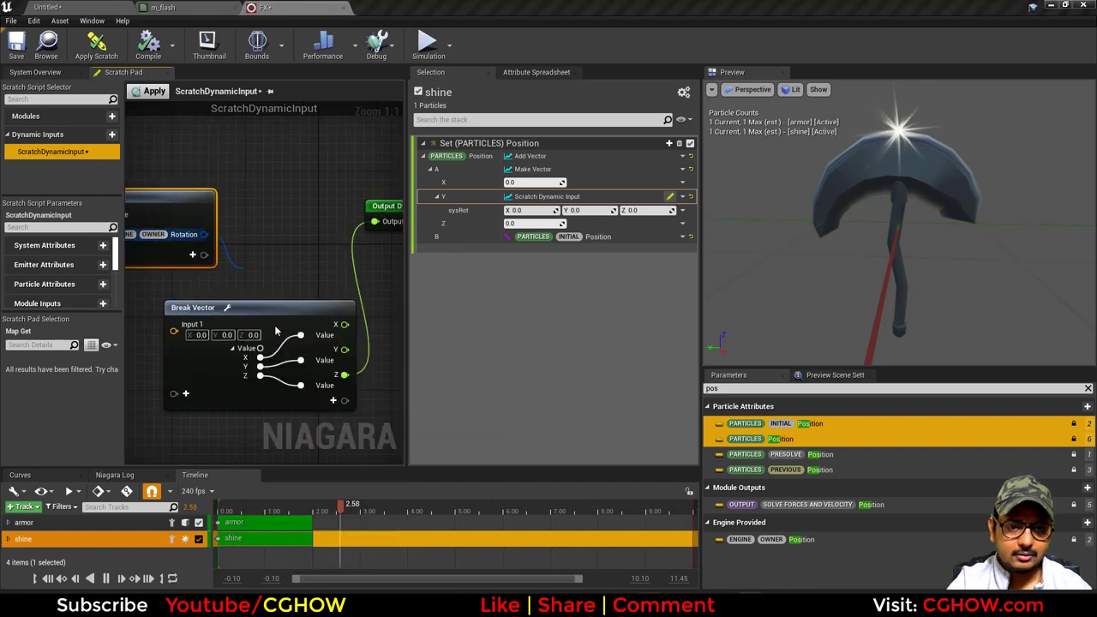
pyautogui.click(219, 386)
pyautogui.press('Delete')
pyautogui.moveTo(328, 283); pyautogui.dragTo(245, 318)
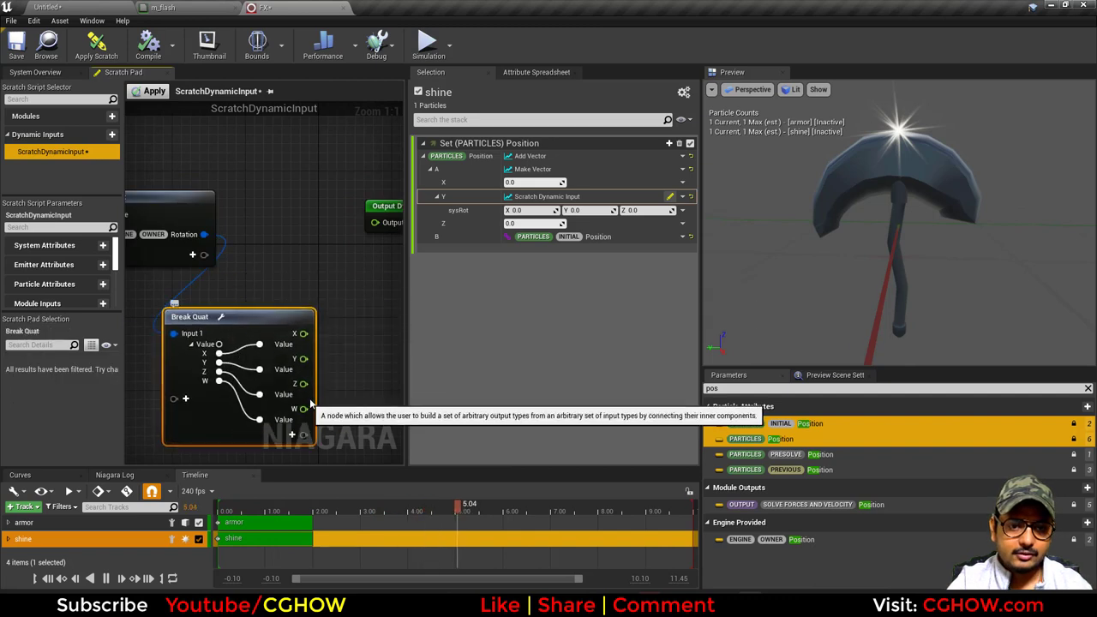
# Connect Break Quat's Z component to the Output Dynamic Input node and apply the scratch script
pyautogui.moveTo(326, 376); pyautogui.dragTo(239, 374, button='right')
pyautogui.moveTo(217, 381); pyautogui.dragTo(291, 221)
pyautogui.click(155, 91)
pyautogui.moveTo(214, 222); pyautogui.dragTo(288, 213, button='right')
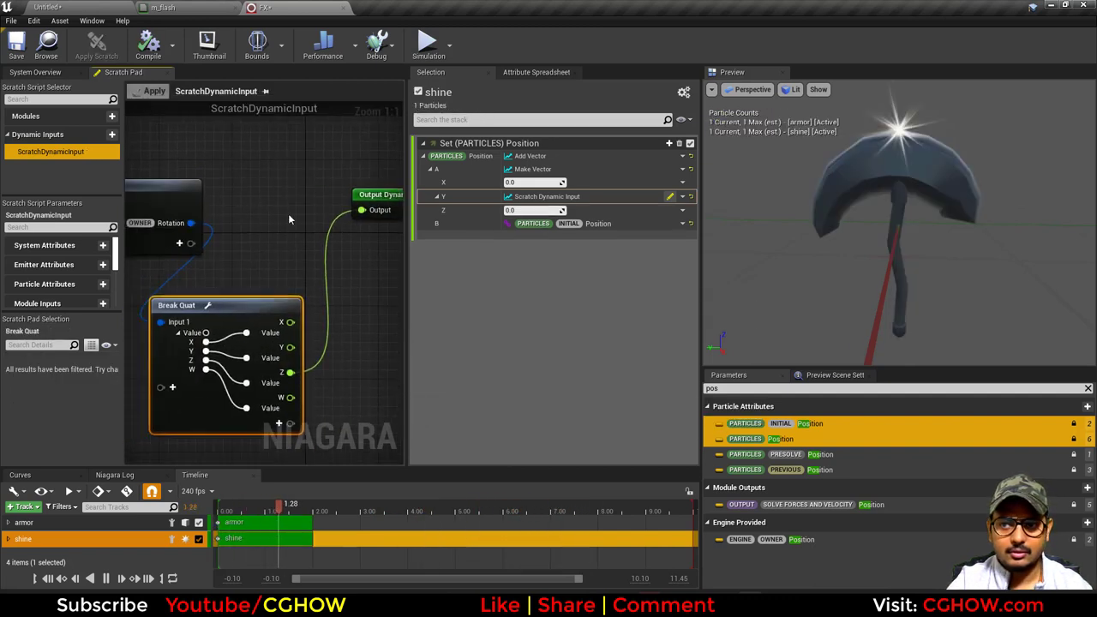
# Rotate the FX actor in the level around its vertical axis, and return to the FX system
pyautogui.click(103, 6)
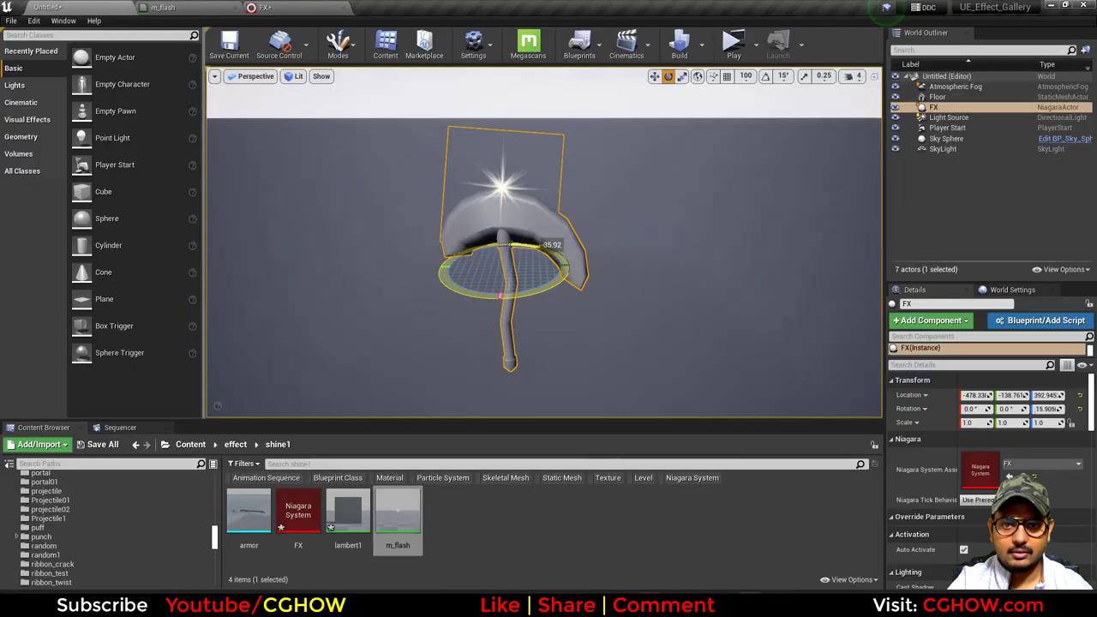
pyautogui.moveTo(501, 241)
pyautogui.mouseDown()
pyautogui.moveTo(588, 282)
pyautogui.moveTo(428, 257)
pyautogui.moveTo(497, 240)
pyautogui.mouseUp()
pyautogui.click(272, 7)
# Add a new Quat input to the Map Get node and connect it to Break Quat's Input 1
pyautogui.moveTo(330, 365); pyautogui.dragTo(305, 323, button='right')
pyautogui.scroll(-1, 314, 333)
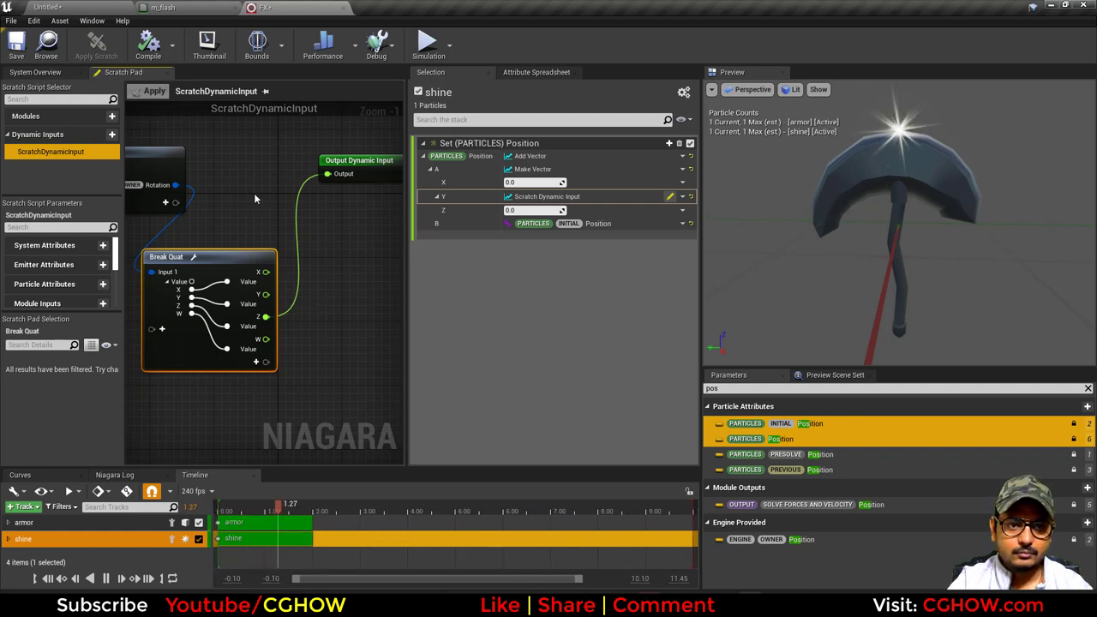
pyautogui.moveTo(254, 199); pyautogui.dragTo(318, 199, button='right')
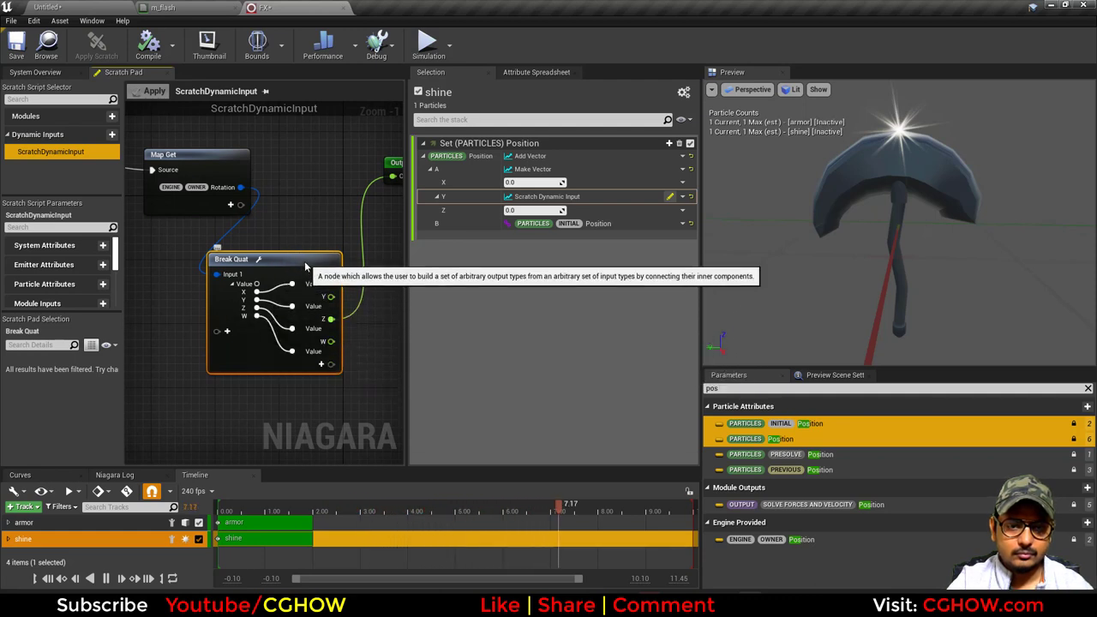
pyautogui.scroll(1, 276, 247)
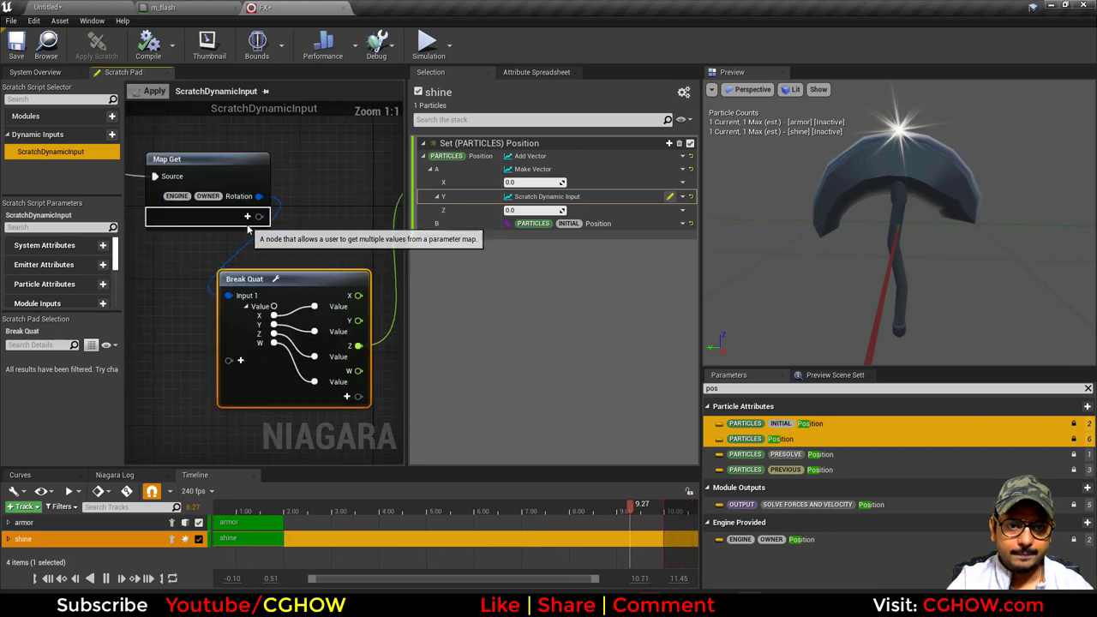
pyautogui.click(246, 217)
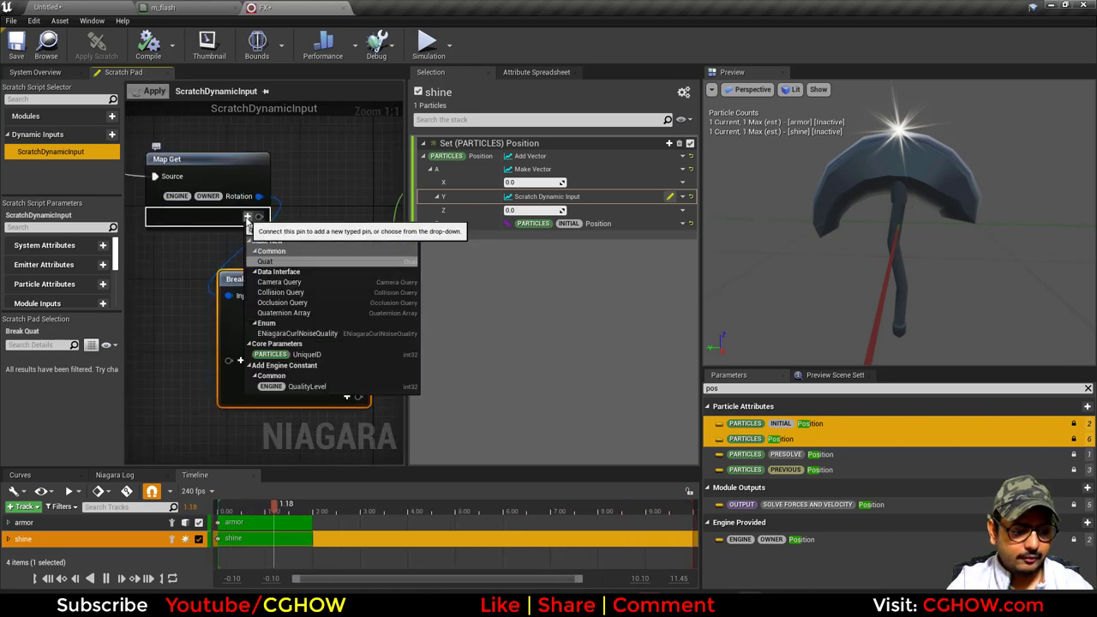
pyautogui.click(289, 265)
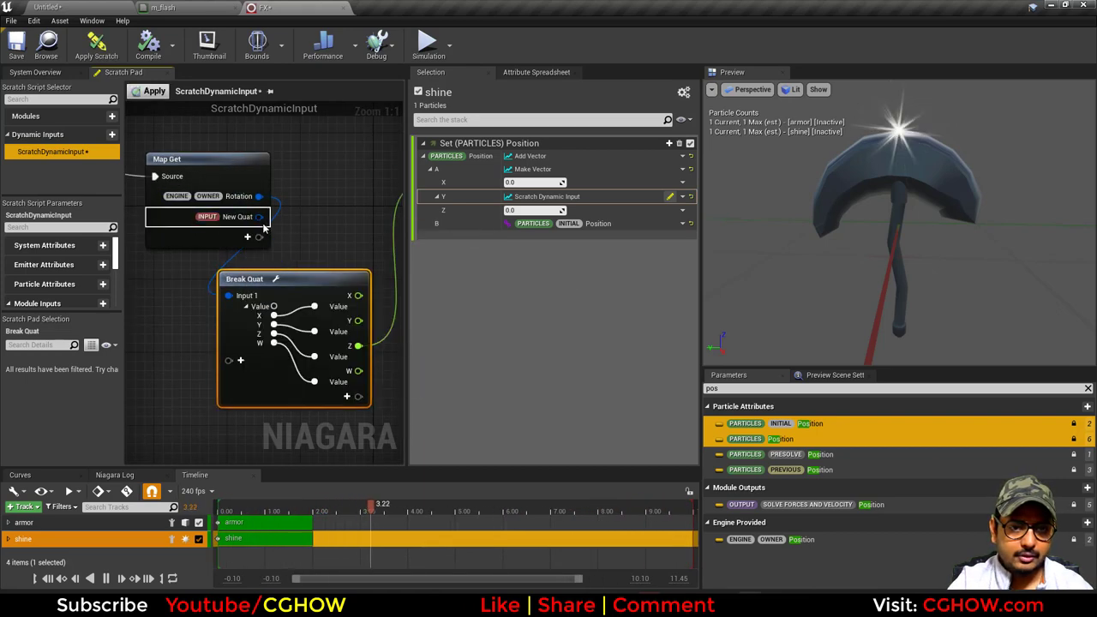
pyautogui.moveTo(258, 216); pyautogui.dragTo(236, 296)
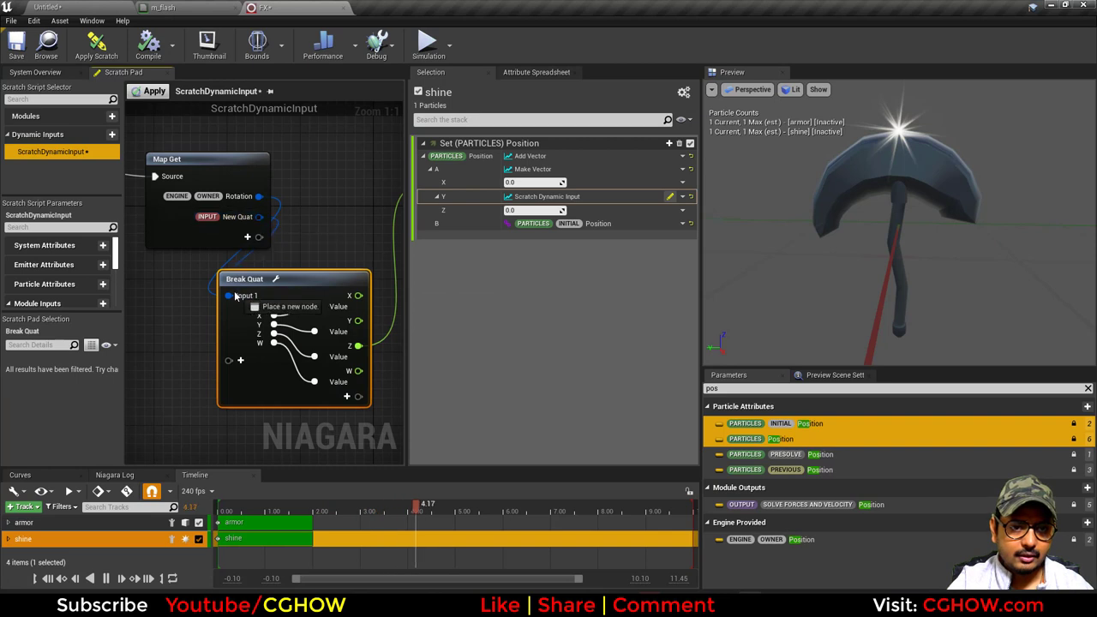
# Remove the Engine Owner Rotation pin from the Map Get node and apply the scratch script
pyautogui.rightClick(243, 203)
pyautogui.click(287, 255)
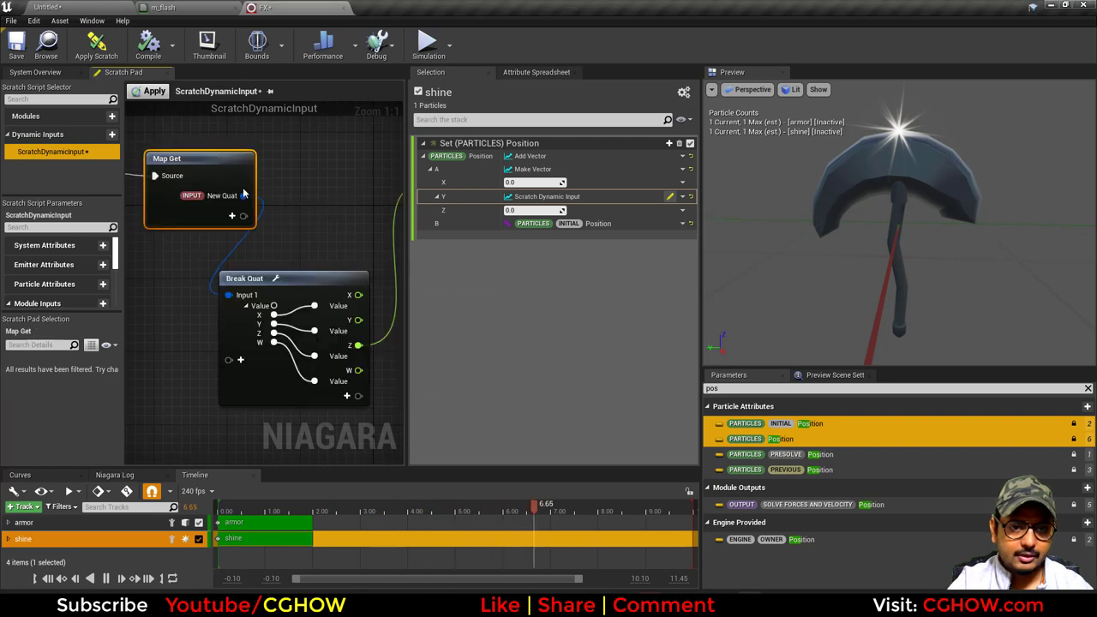
pyautogui.click(153, 91)
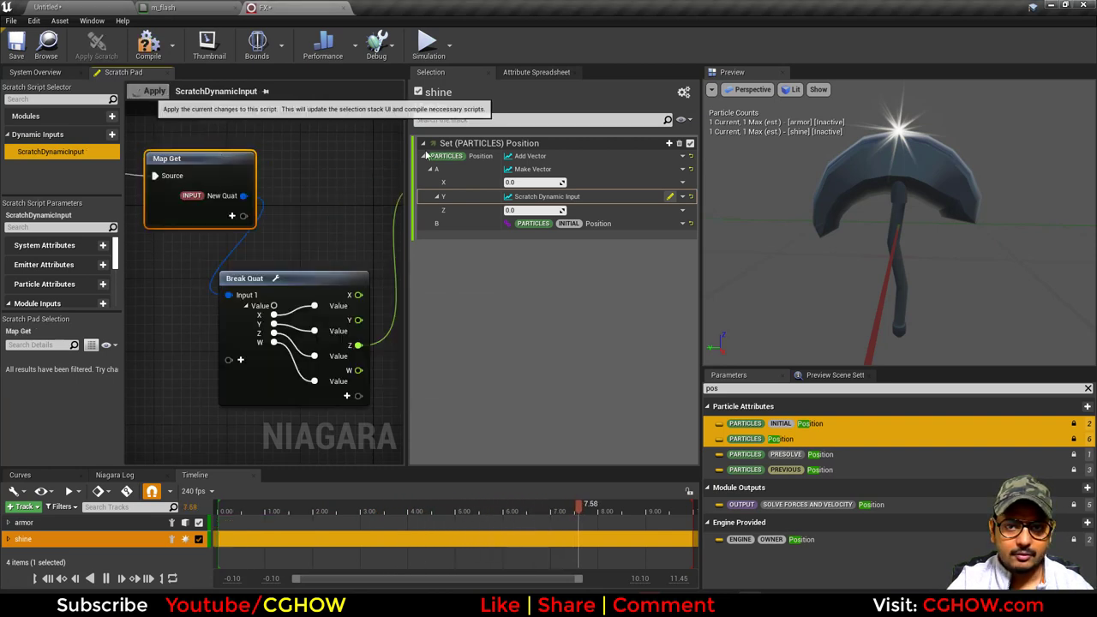
# Link the scratch dynamic input's New Quat to Engine Owner Rotation in the shine's position settings
pyautogui.click(682, 211)
pyautogui.write('own')
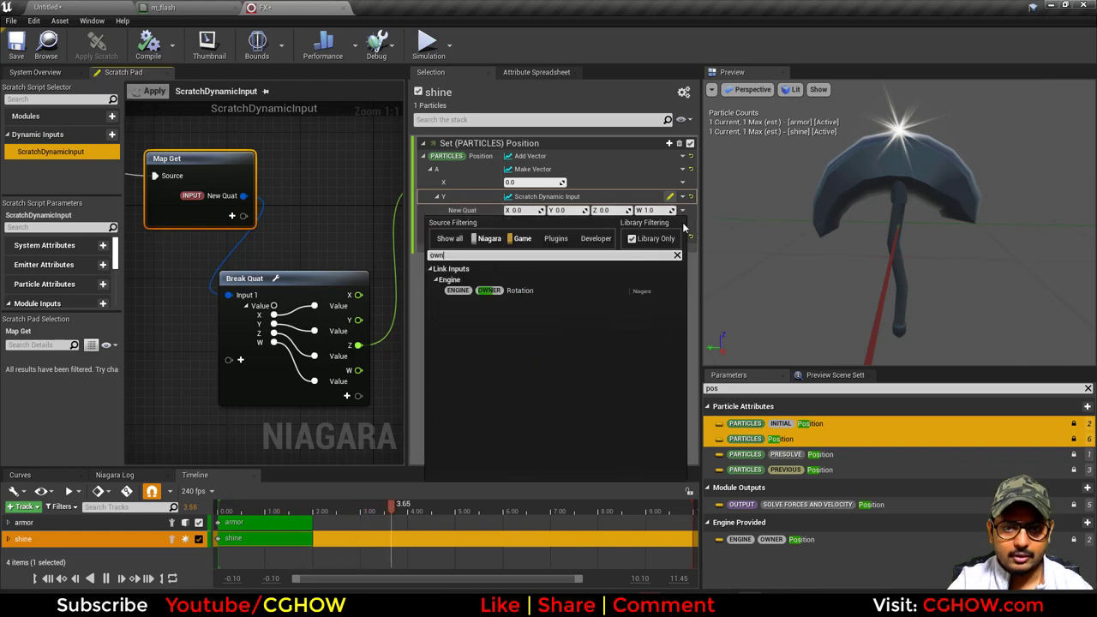
pyautogui.click(545, 292)
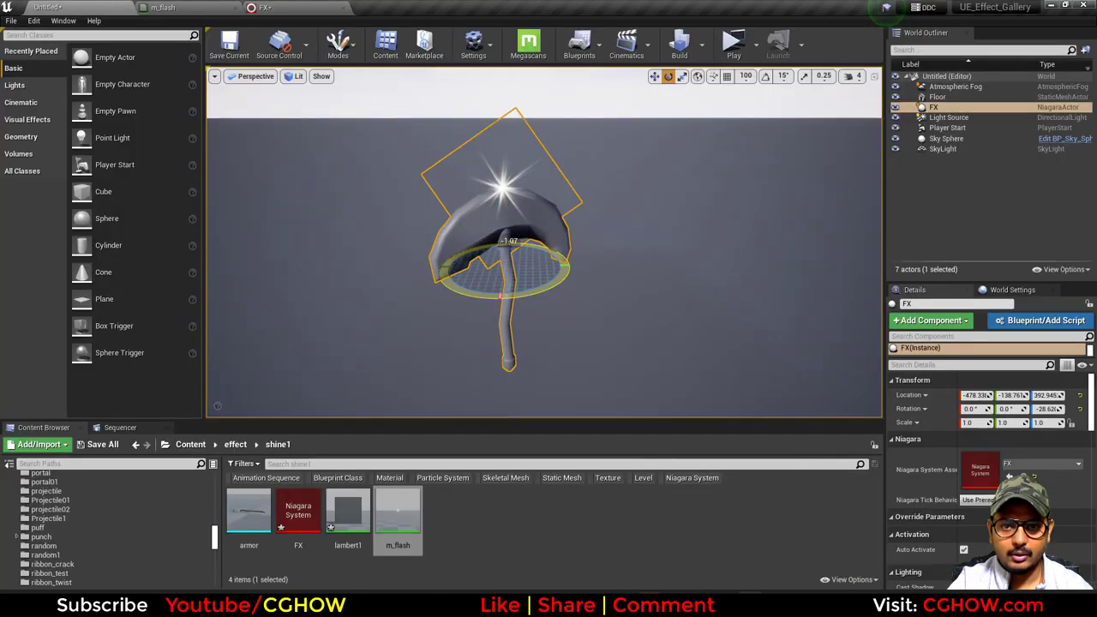
# Return to the FX system and search the New Quat input's available dynamic inputs for "add"
pyautogui.click(254, 7)
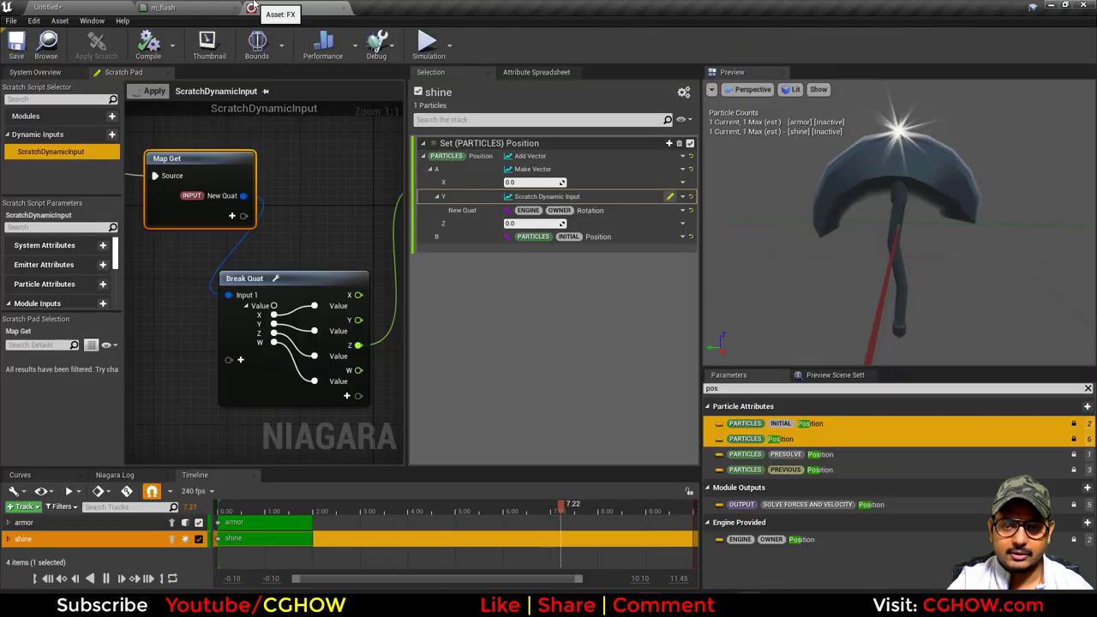
pyautogui.click(681, 211)
pyautogui.write('add')
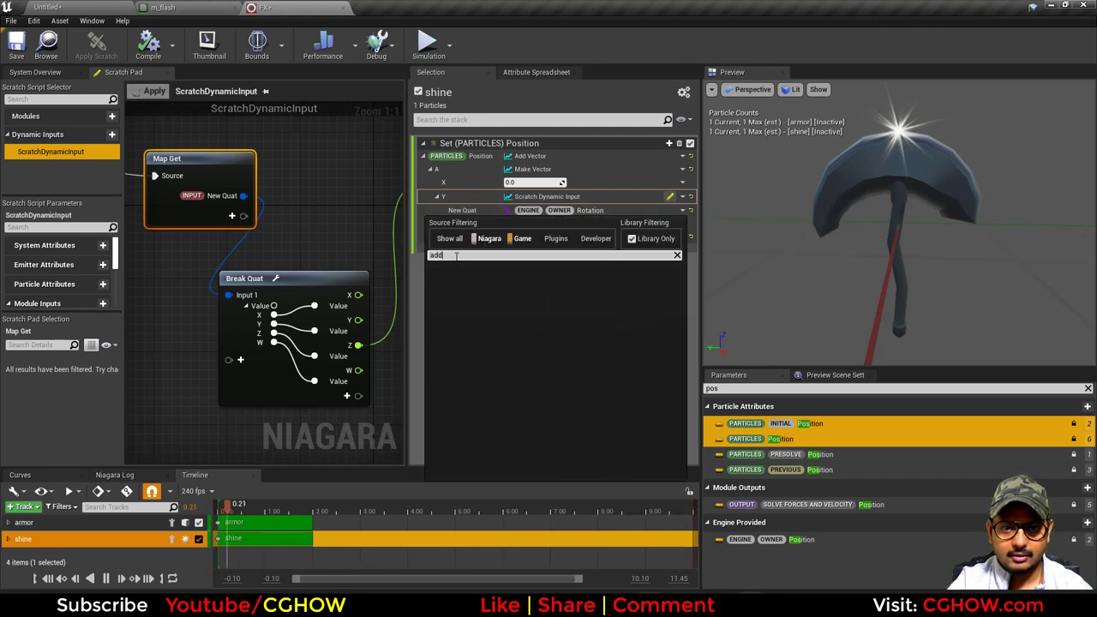
pyautogui.moveTo(455, 255); pyautogui.dragTo(403, 259)
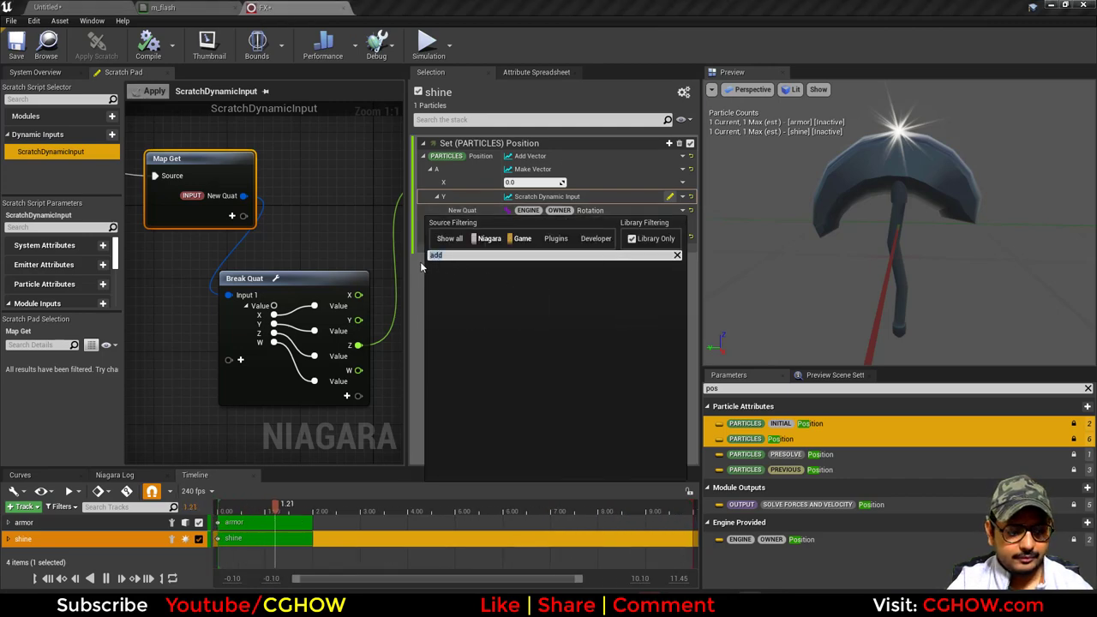
pyautogui.write('add')
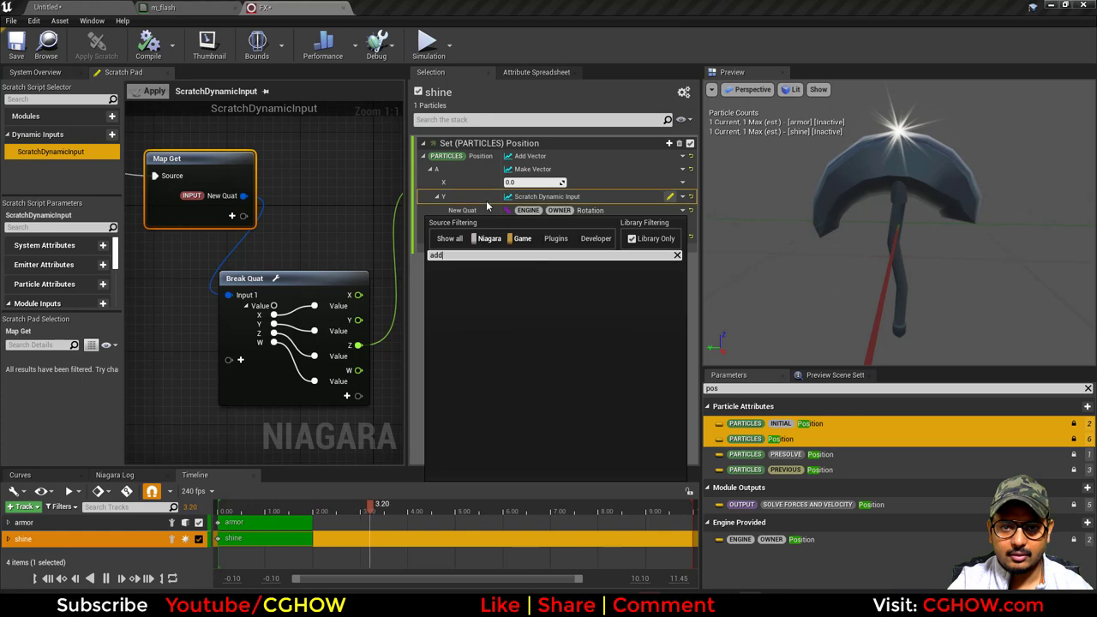
pyautogui.click(486, 206)
pyautogui.click(682, 211)
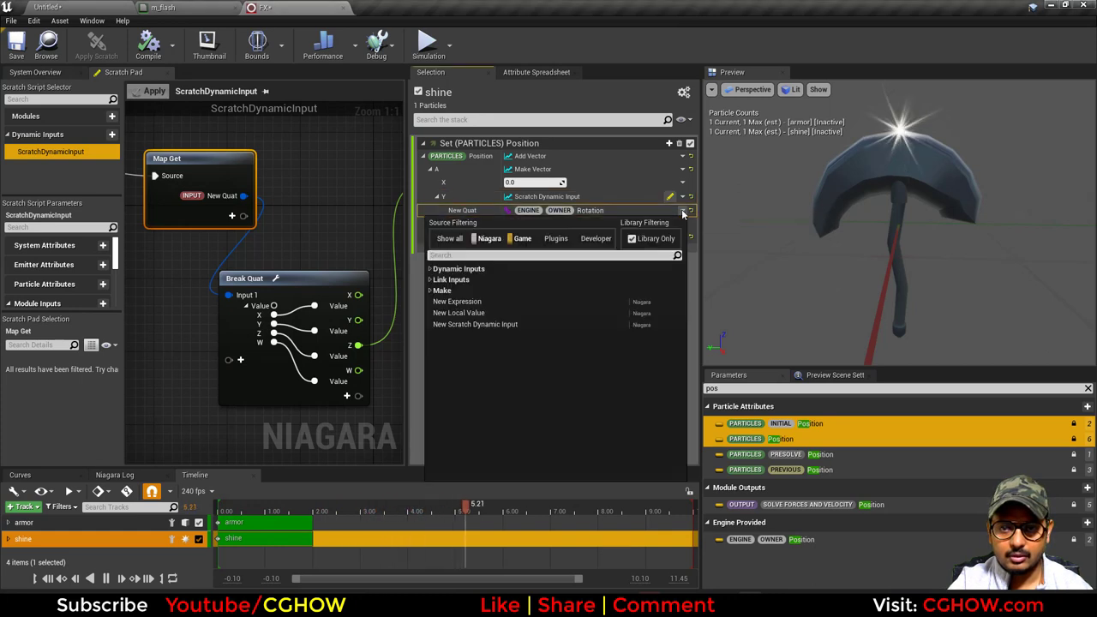
# Reset the New Quat input to its default value and set its Y and Z components to 0
pyautogui.click(691, 211)
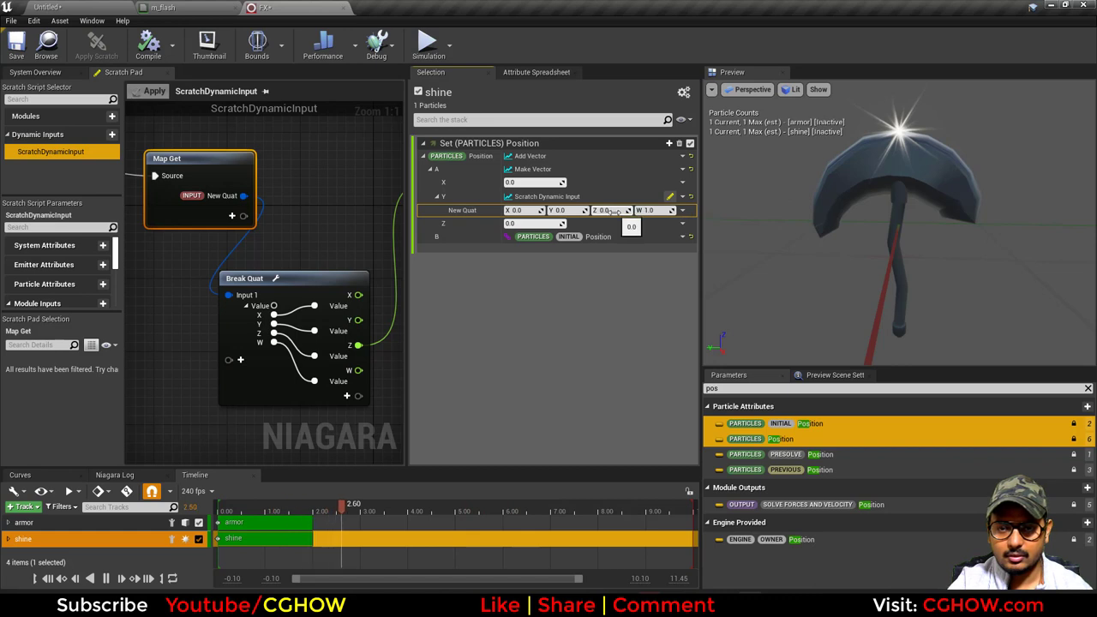
pyautogui.moveTo(572, 213); pyautogui.dragTo(634, 210)
pyautogui.click(569, 210)
pyautogui.write('0')
pyautogui.press('Return')
pyautogui.click(614, 210)
pyautogui.write('0')
pyautogui.press('Return')
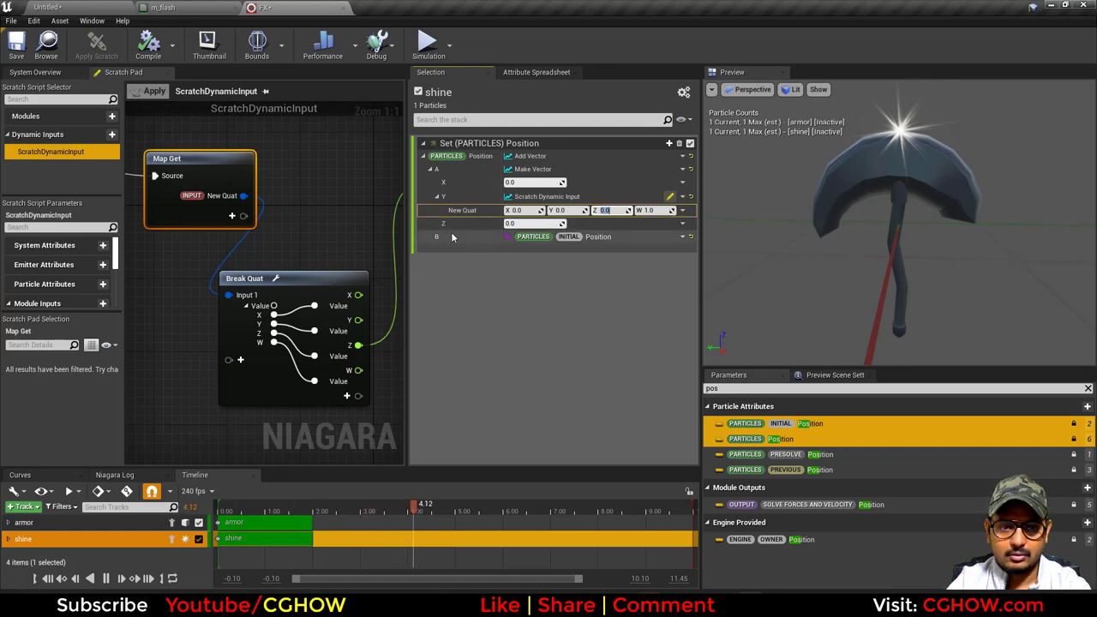
# Place an Add node in the scratch graph and connect Map Get's New Quat pin to its A input
pyautogui.moveTo(288, 219); pyautogui.dragTo(279, 241, button='right')
pyautogui.press('a')
pyautogui.click(270, 207)
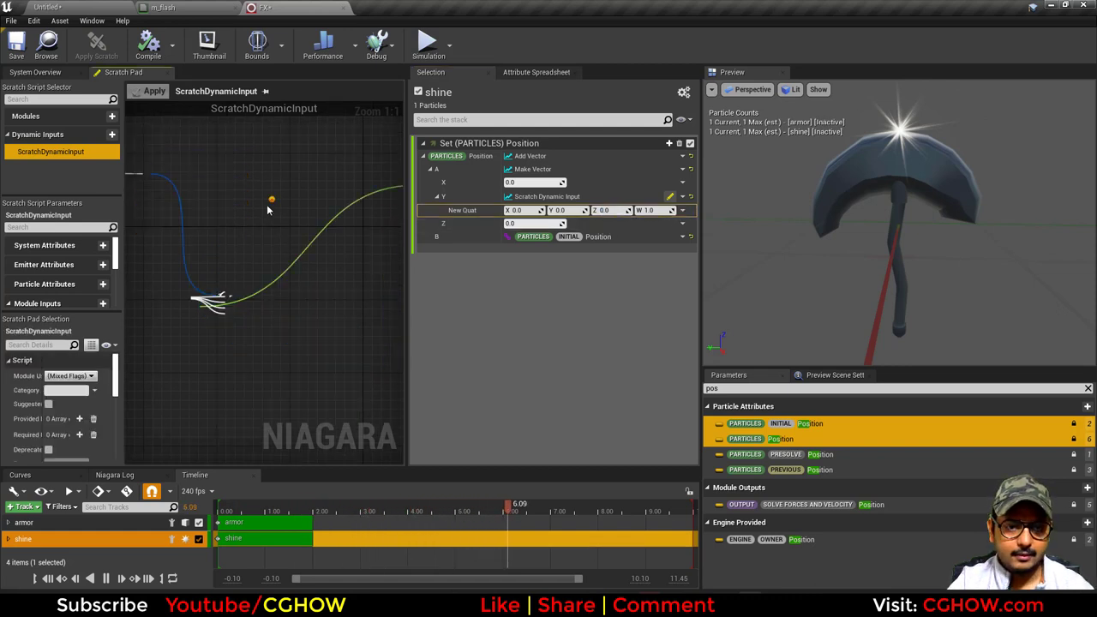
pyautogui.moveTo(233, 217); pyautogui.dragTo(290, 222)
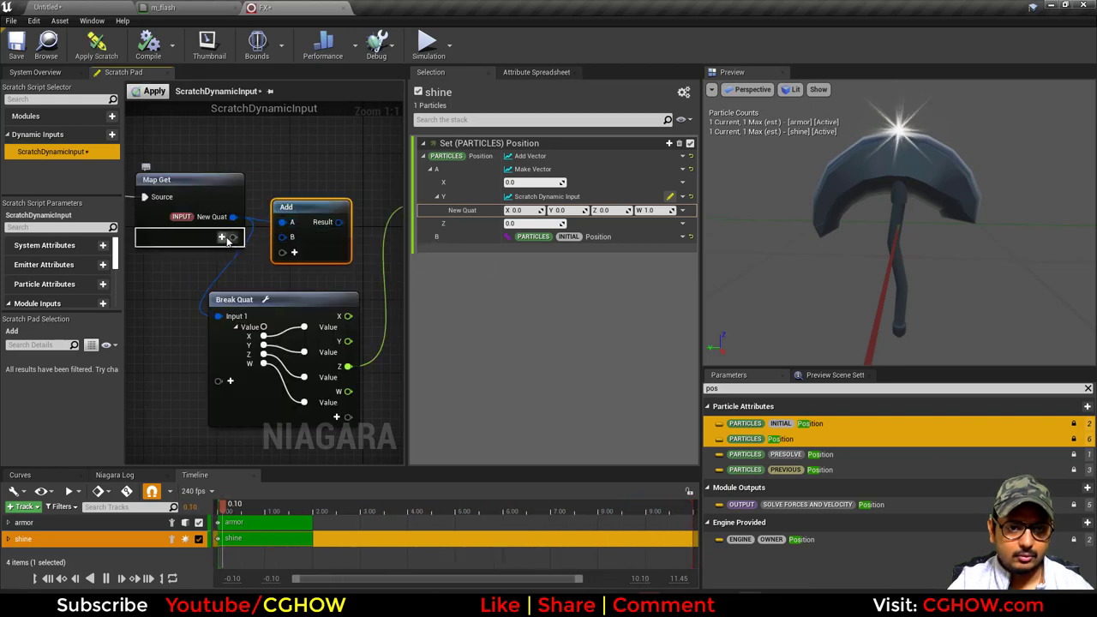
# Add Engine Owner Rotation to Map Get, sum it with New Quat in the Add node, feed the result to Break Quat, and apply
pyautogui.click(222, 239)
pyautogui.write('own')
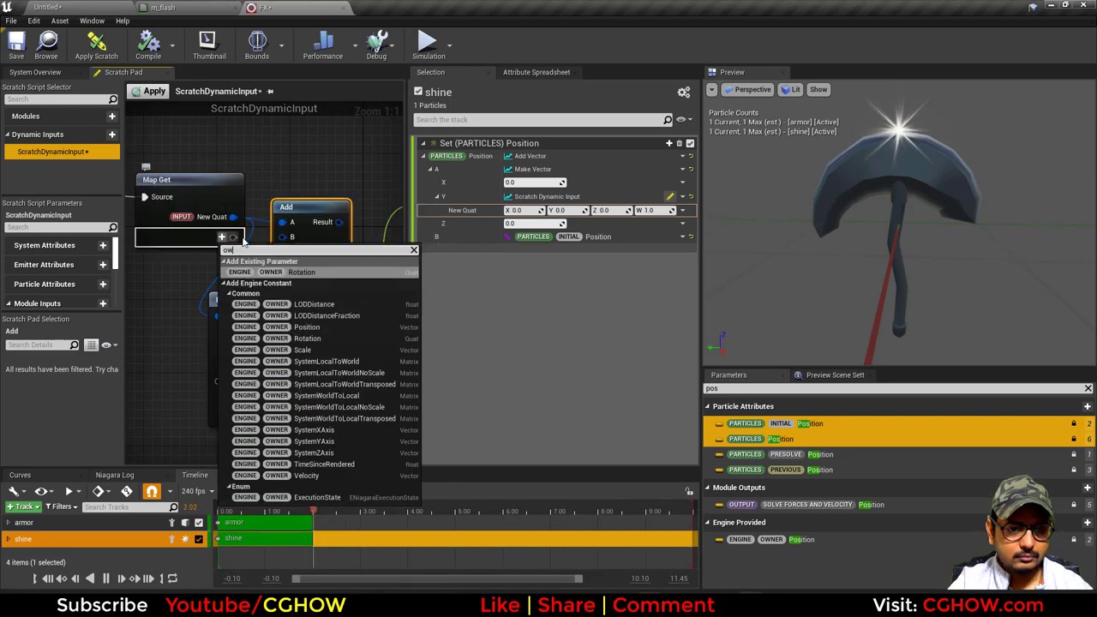
pyautogui.click(310, 333)
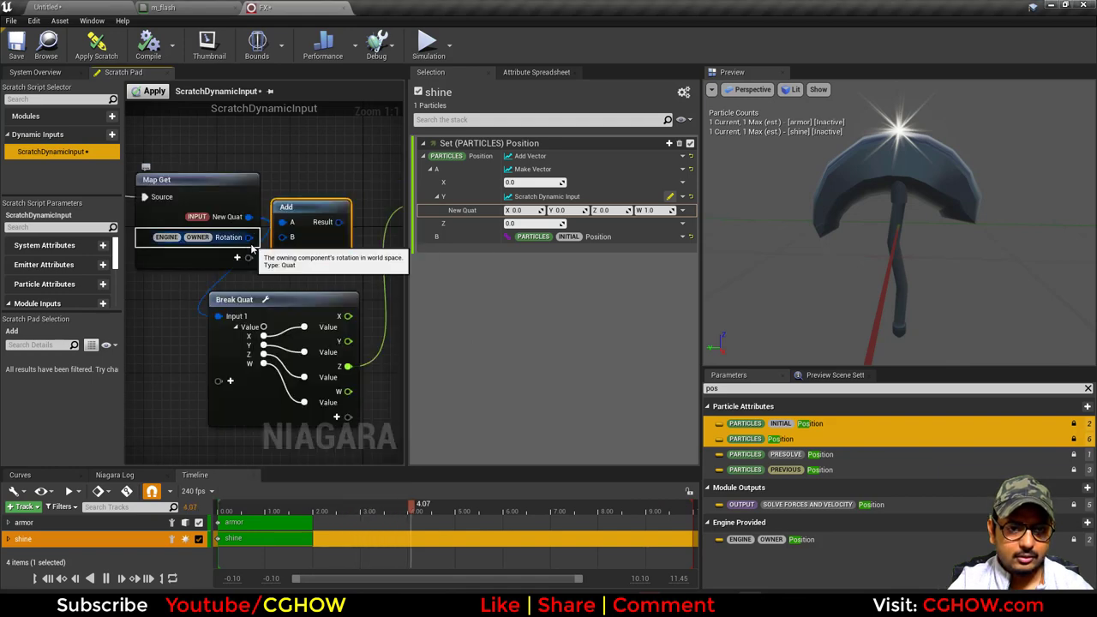
pyautogui.moveTo(339, 222); pyautogui.dragTo(264, 317)
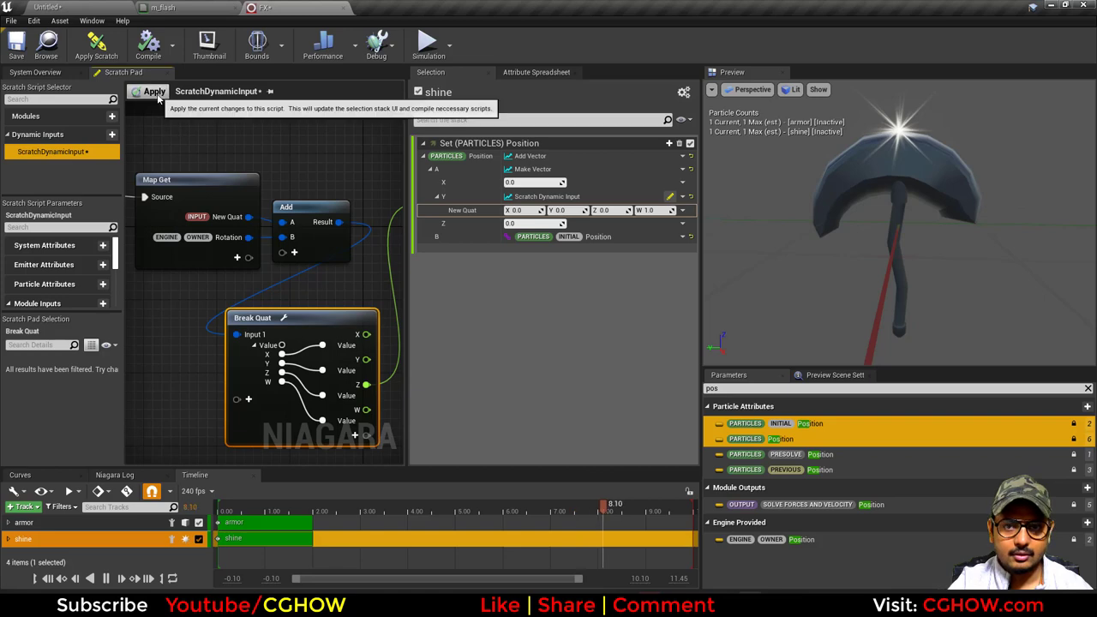
pyautogui.click(154, 91)
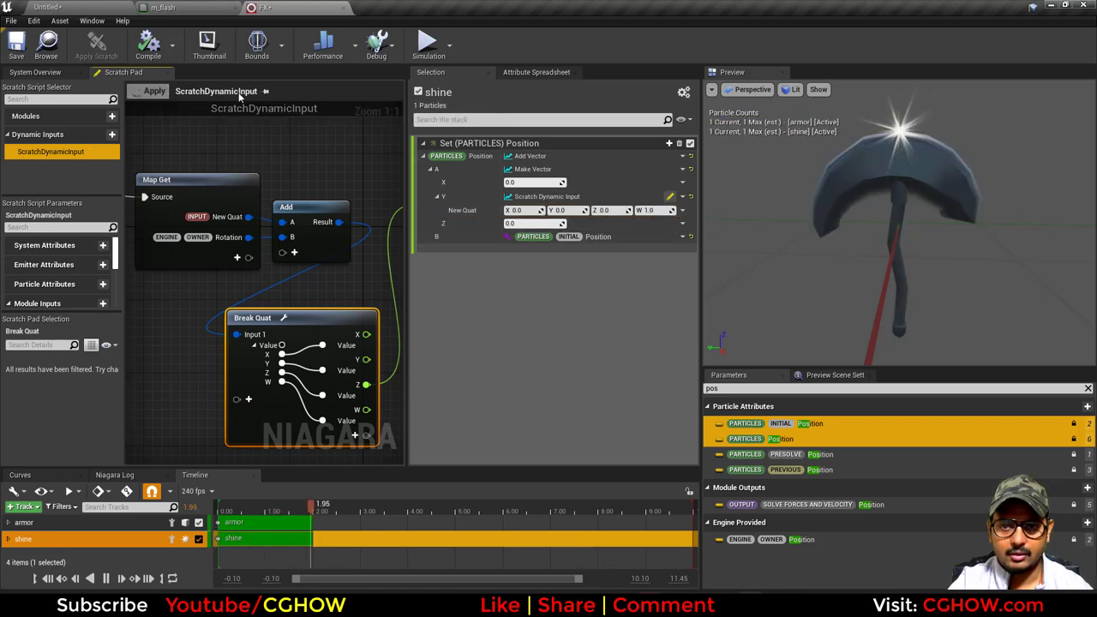
# Switch to the level and rotate the FX actor about its vertical axis to check how the shine responds
pyautogui.click(89, 6)
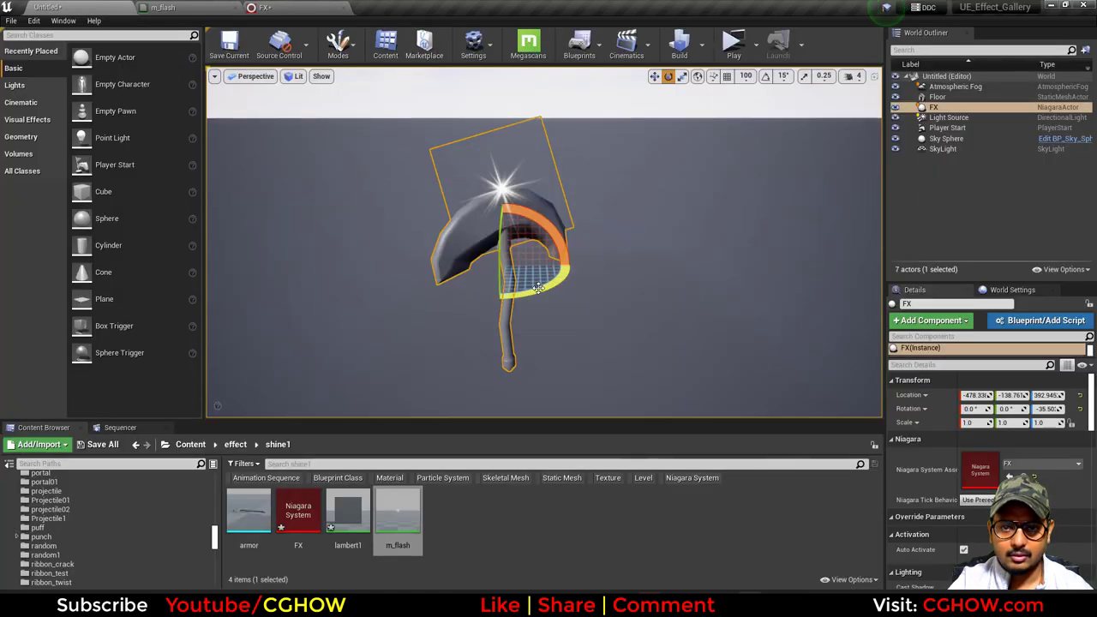
pyautogui.moveTo(538, 287); pyautogui.dragTo(565, 249)
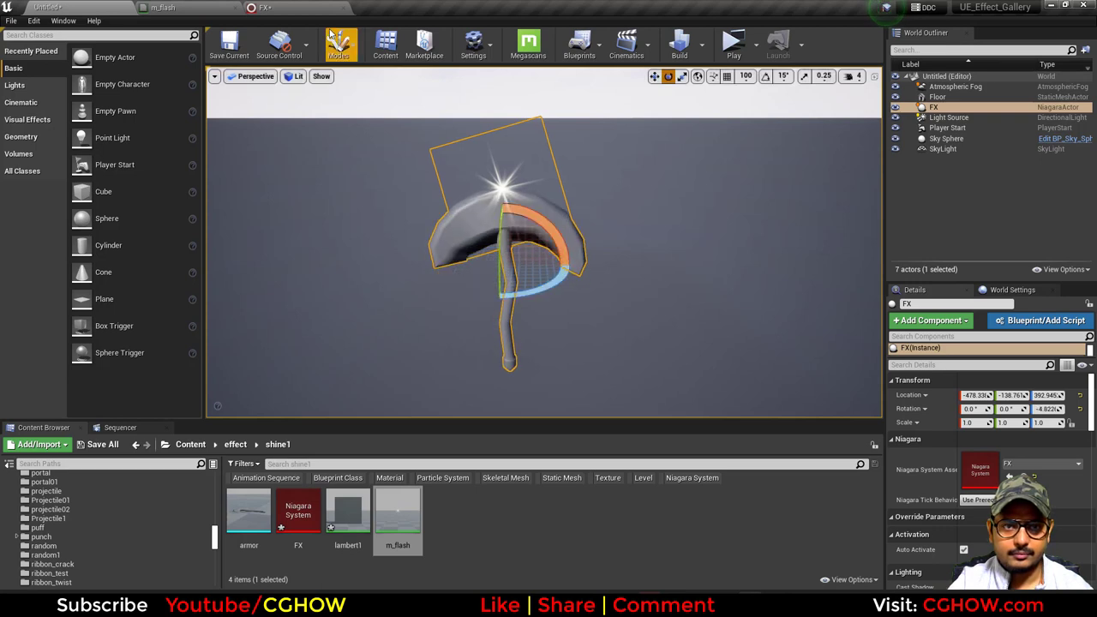
pyautogui.moveTo(531, 281); pyautogui.dragTo(557, 256)
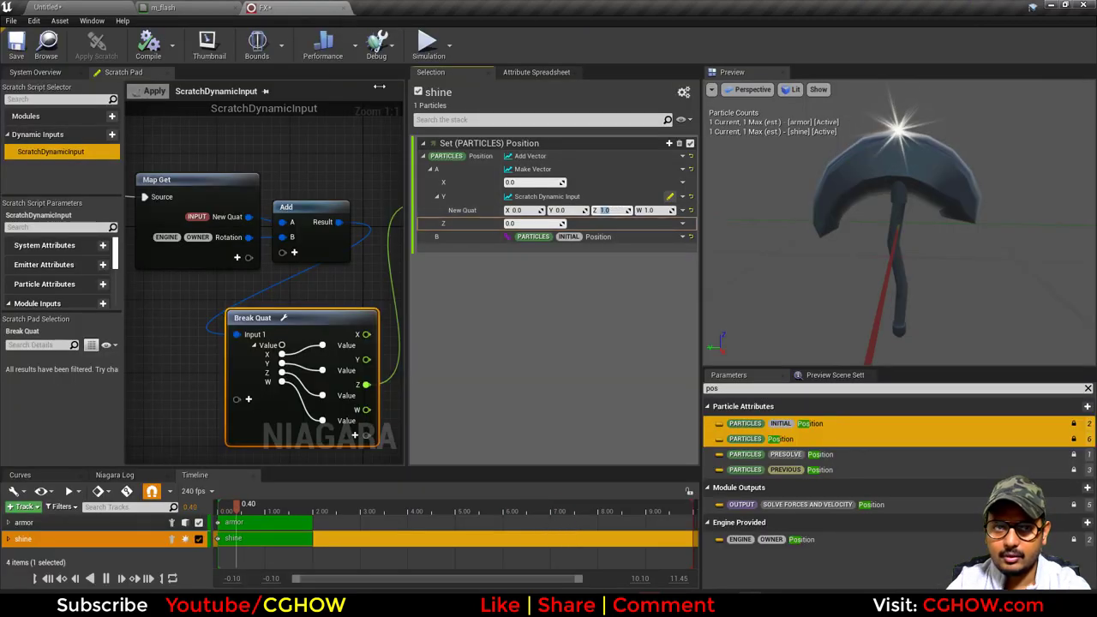
pyautogui.click(95, 6)
pyautogui.moveTo(581, 289); pyautogui.dragTo(463, 295)
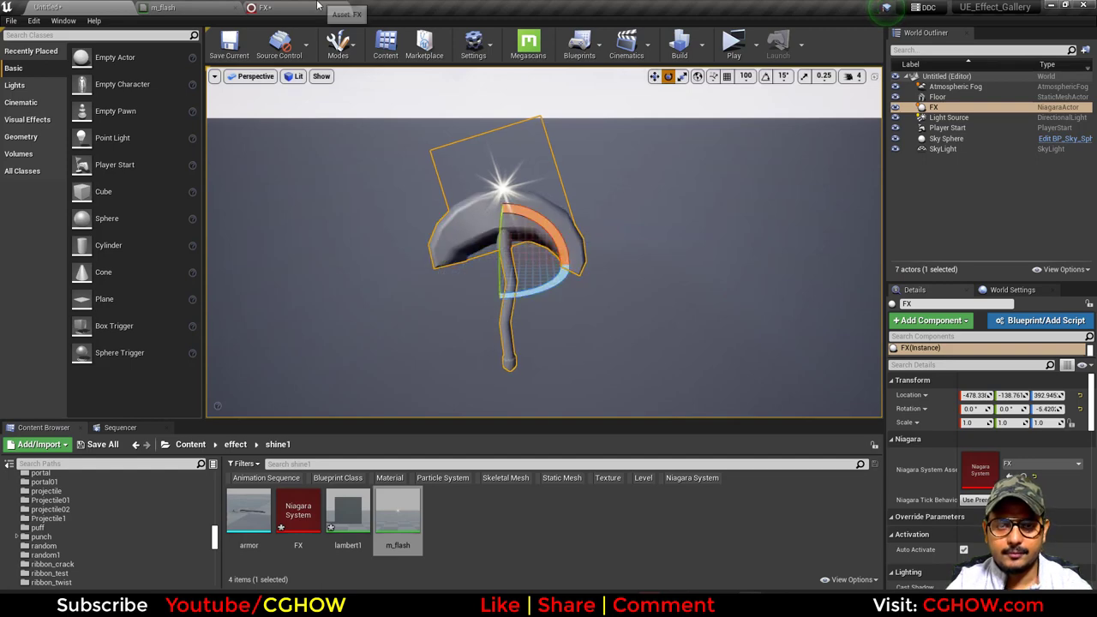
# Return to the FX system and try different Z values for New Quat, ending at about -0.45
pyautogui.click(261, 7)
pyautogui.moveTo(608, 210); pyautogui.dragTo(632, 210)
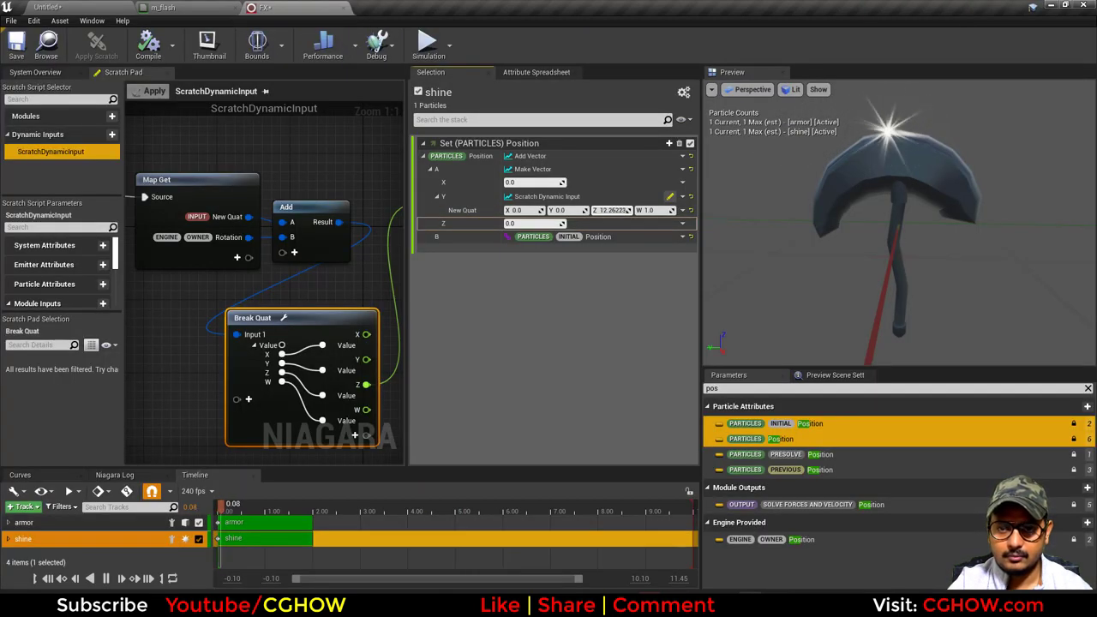
pyautogui.moveTo(612, 210); pyautogui.dragTo(619, 210)
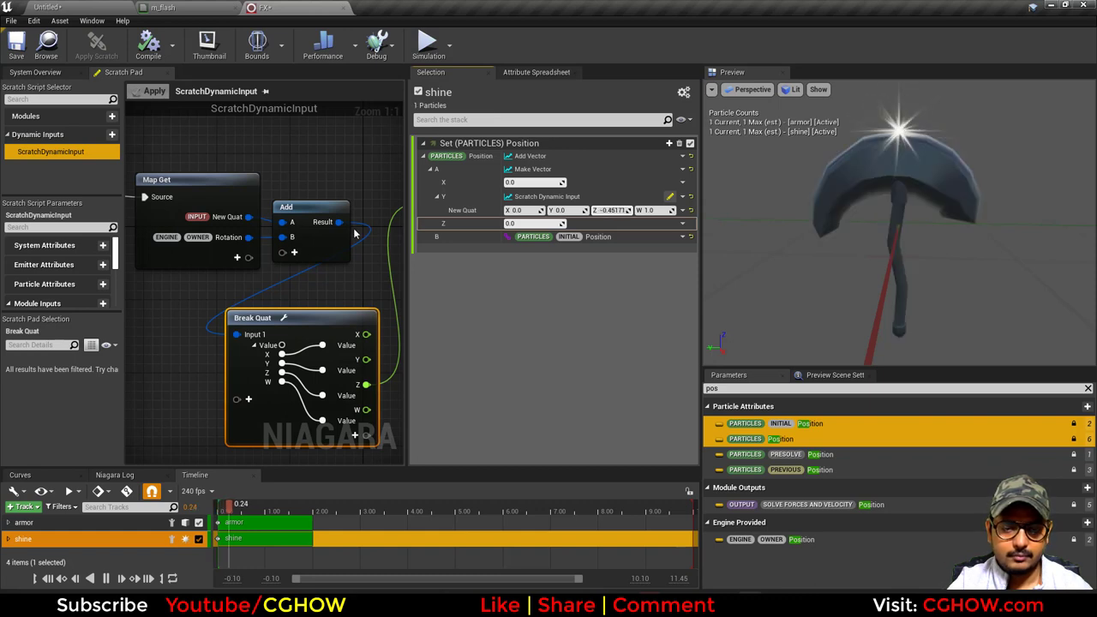
# Search Map Get's available parameters for "own" and review the engine owner constants without adding one
pyautogui.moveTo(309, 296); pyautogui.dragTo(289, 258, button='right')
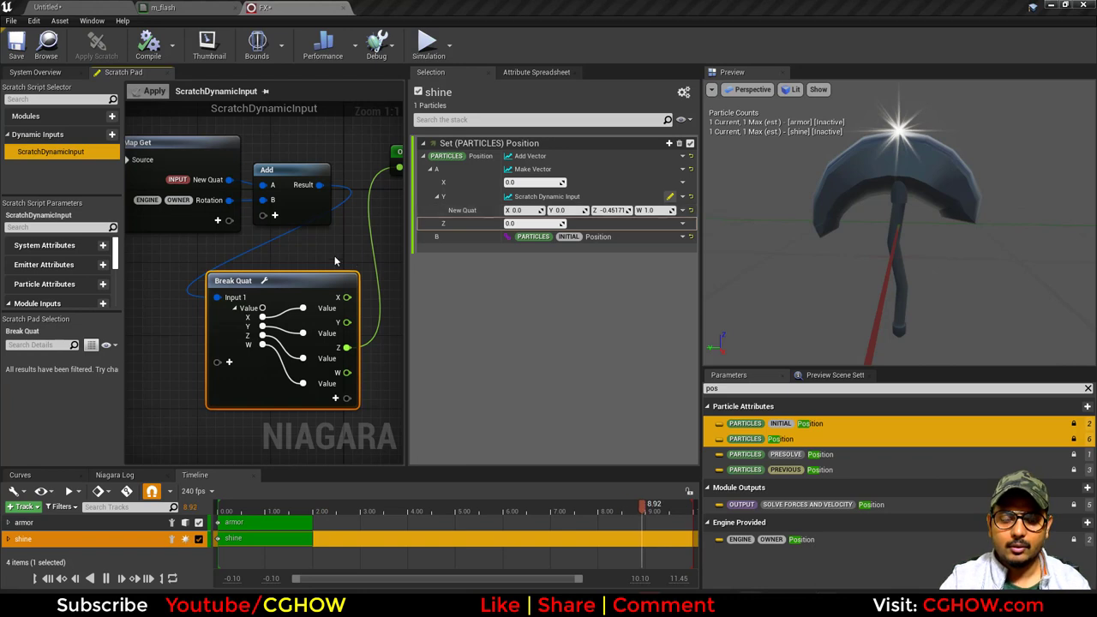
pyautogui.moveTo(341, 259)
pyautogui.mouseDown(button='right')
pyautogui.moveTo(277, 240)
pyautogui.moveTo(357, 253)
pyautogui.mouseUp(button='right')
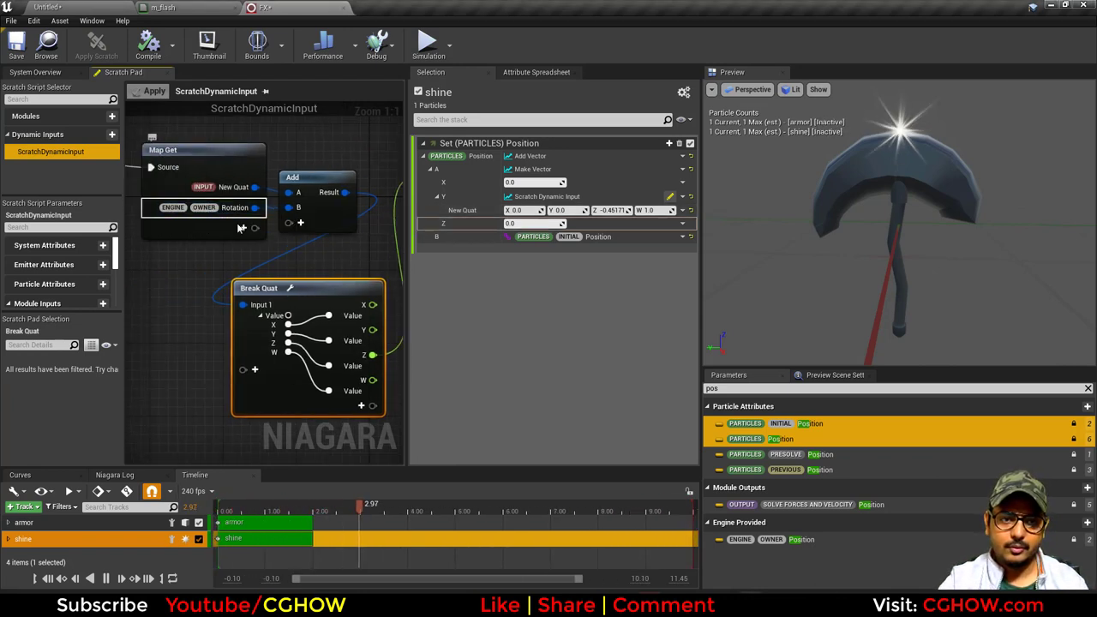
pyautogui.click(244, 229)
pyautogui.write('o')
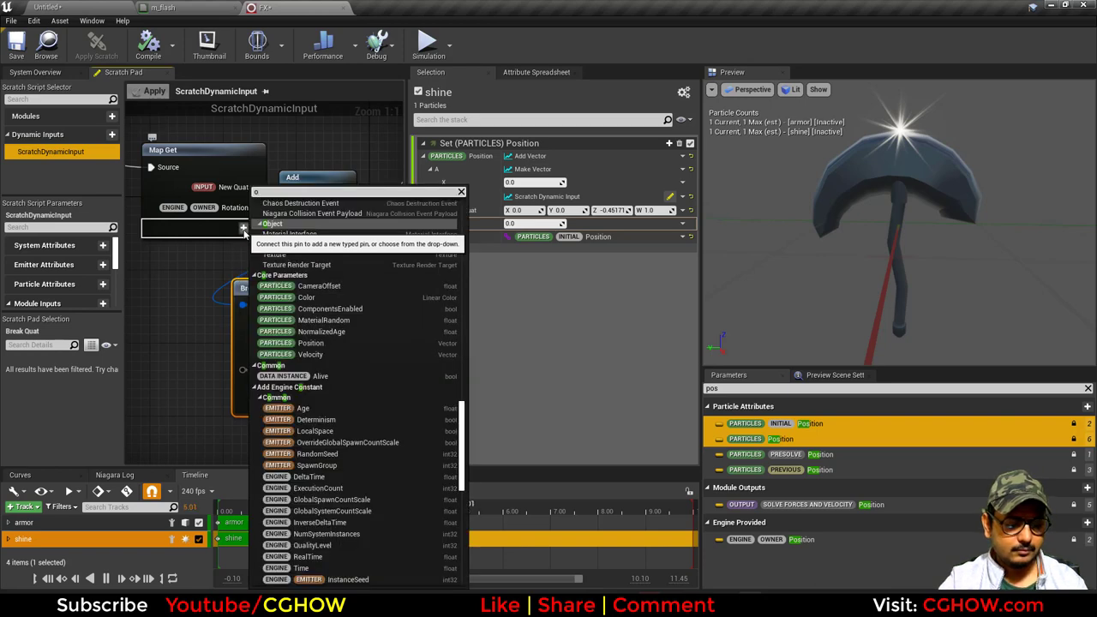
pyautogui.write('wn')
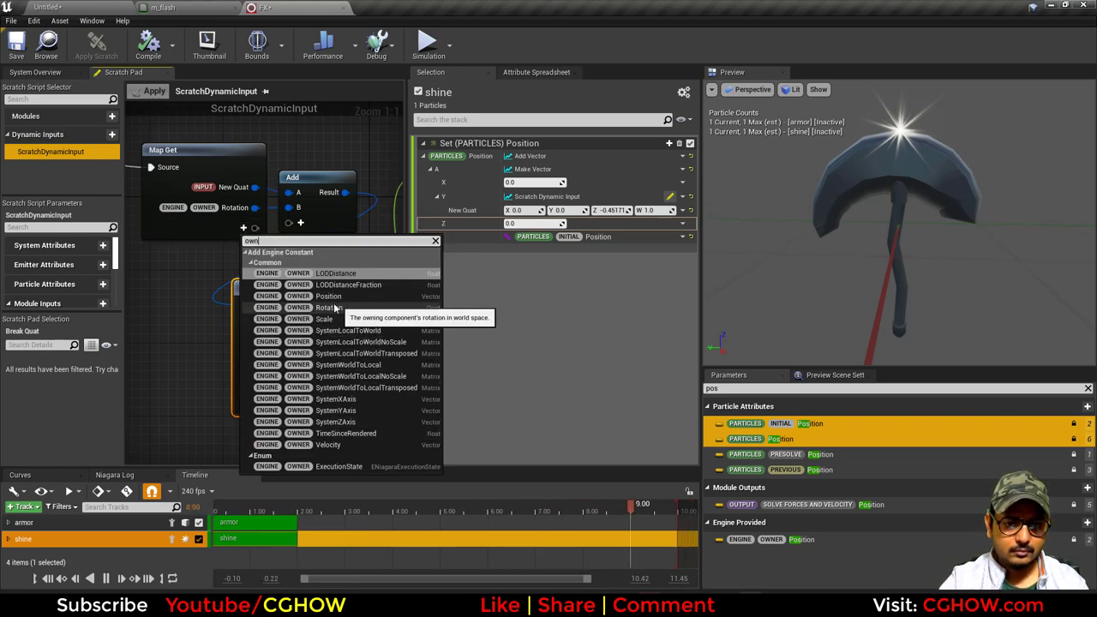
pyautogui.click(194, 347)
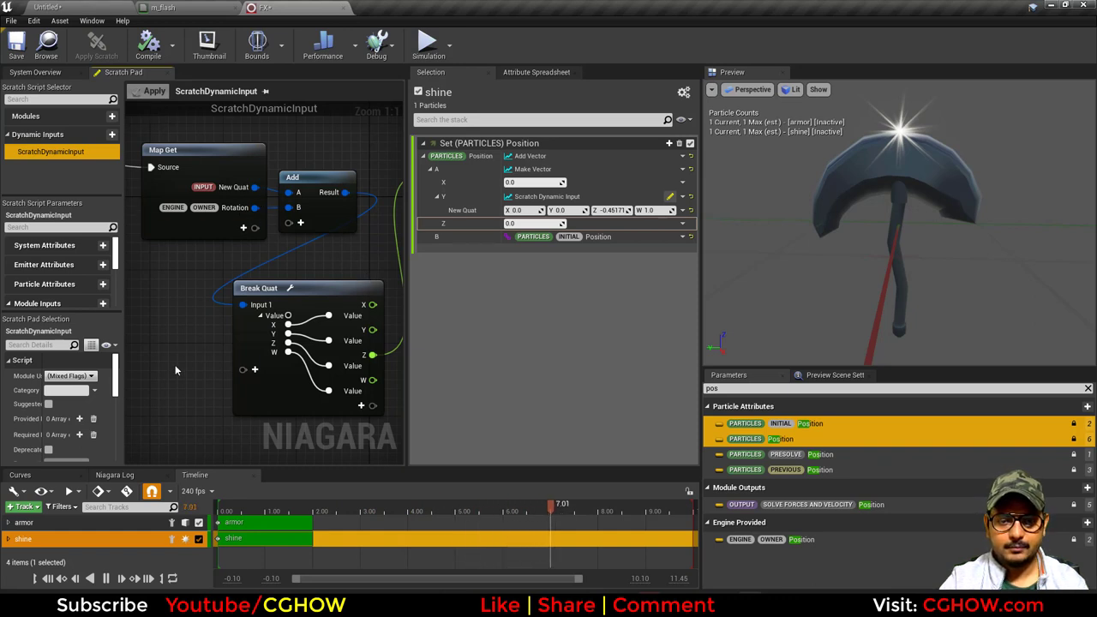
pyautogui.moveTo(175, 370); pyautogui.dragTo(130, 374, button='right')
pyautogui.moveTo(343, 300); pyautogui.dragTo(250, 293, button='right')
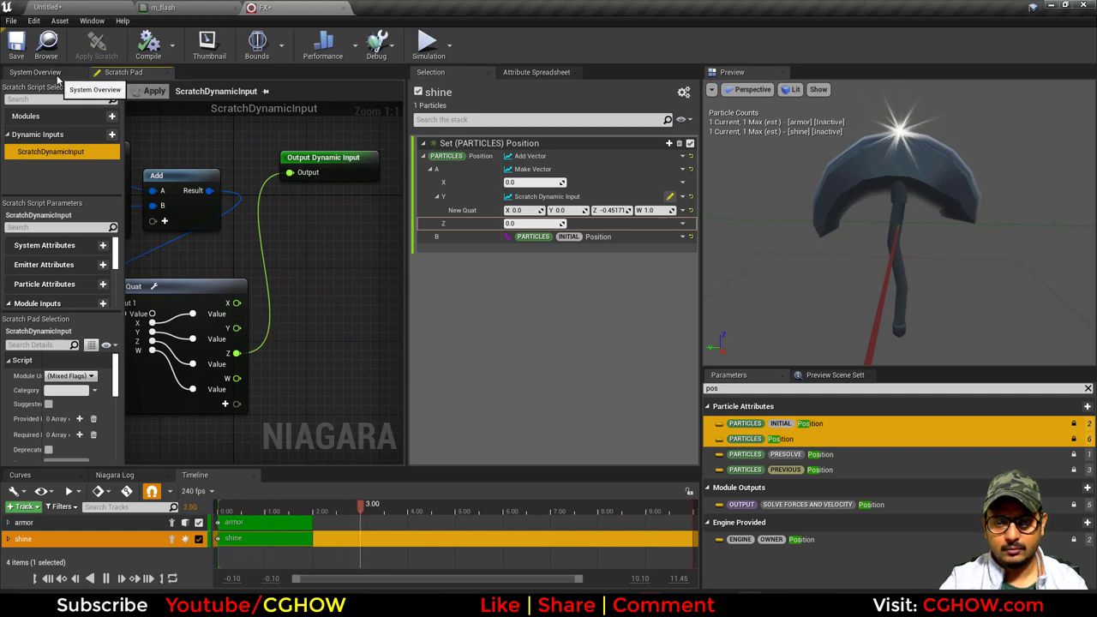
pyautogui.moveTo(237, 209); pyautogui.dragTo(317, 203, button='right')
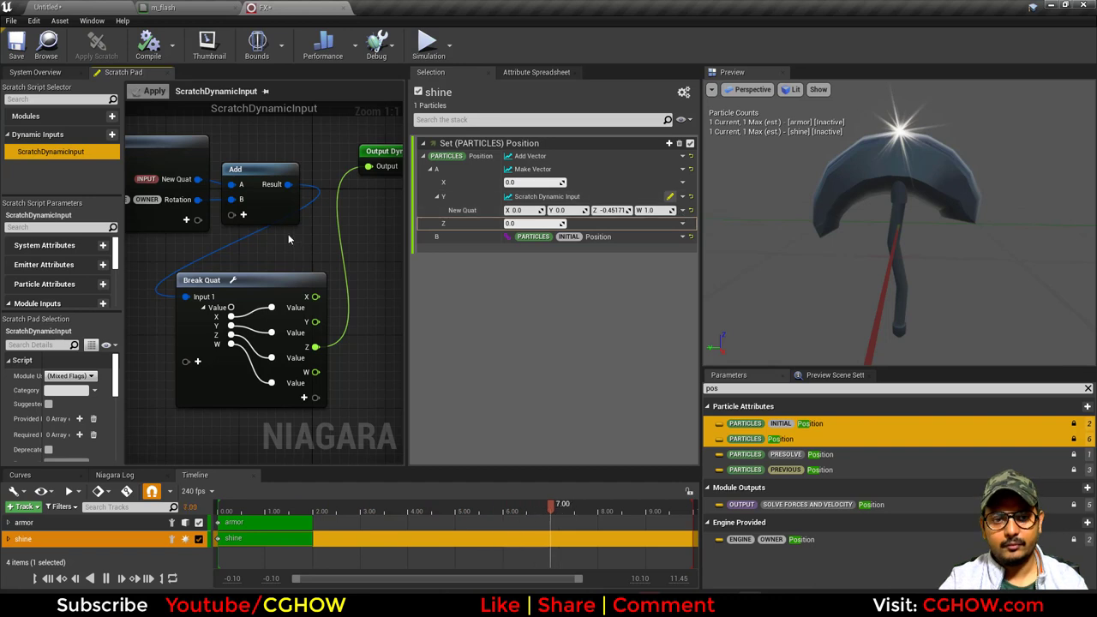
pyautogui.moveTo(288, 234); pyautogui.dragTo(264, 235, button='right')
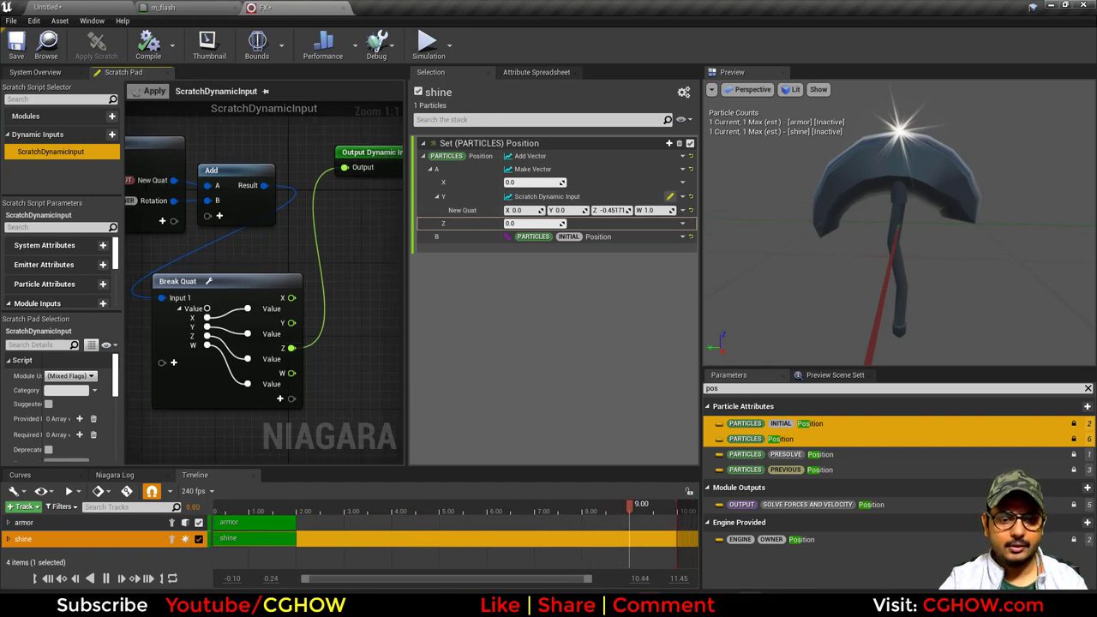
# Insert a Multiply node between Break Quat's Z output and Output Dynamic Input, with its B pin converted to float and set to 1000
pyautogui.scroll(-1, 264, 235)
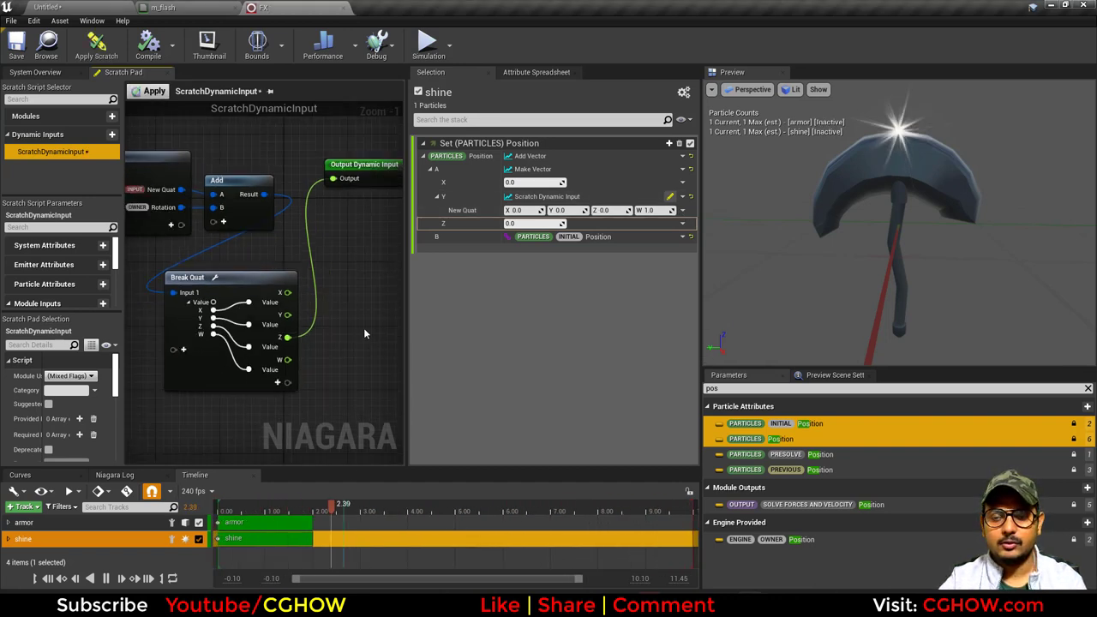
pyautogui.moveTo(364, 327); pyautogui.dragTo(353, 321, button='right')
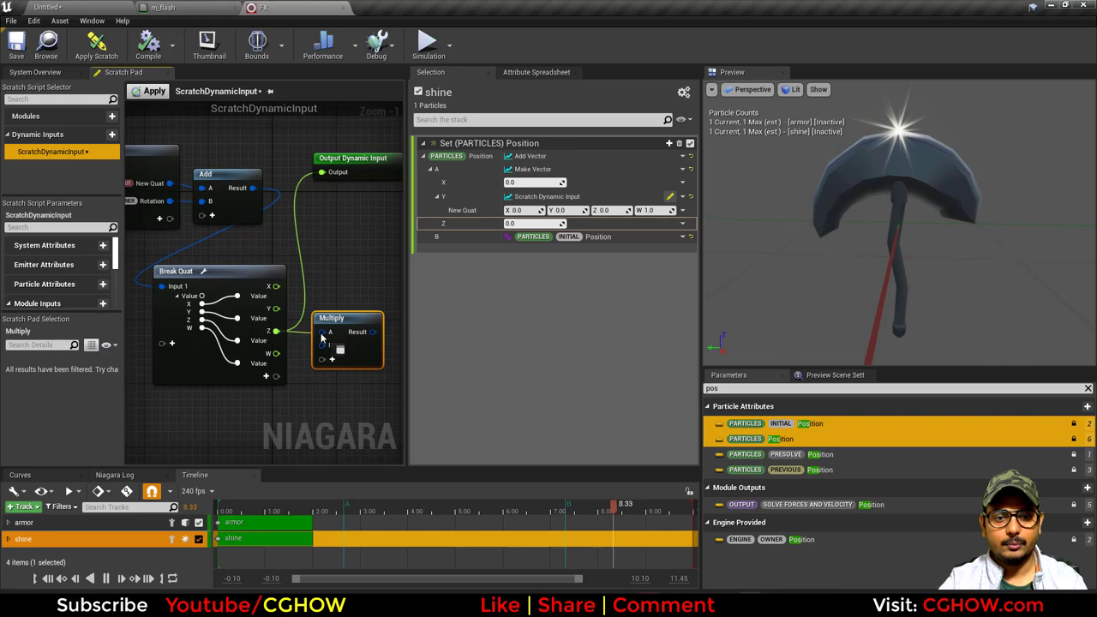
pyautogui.moveTo(322, 338); pyautogui.dragTo(324, 172)
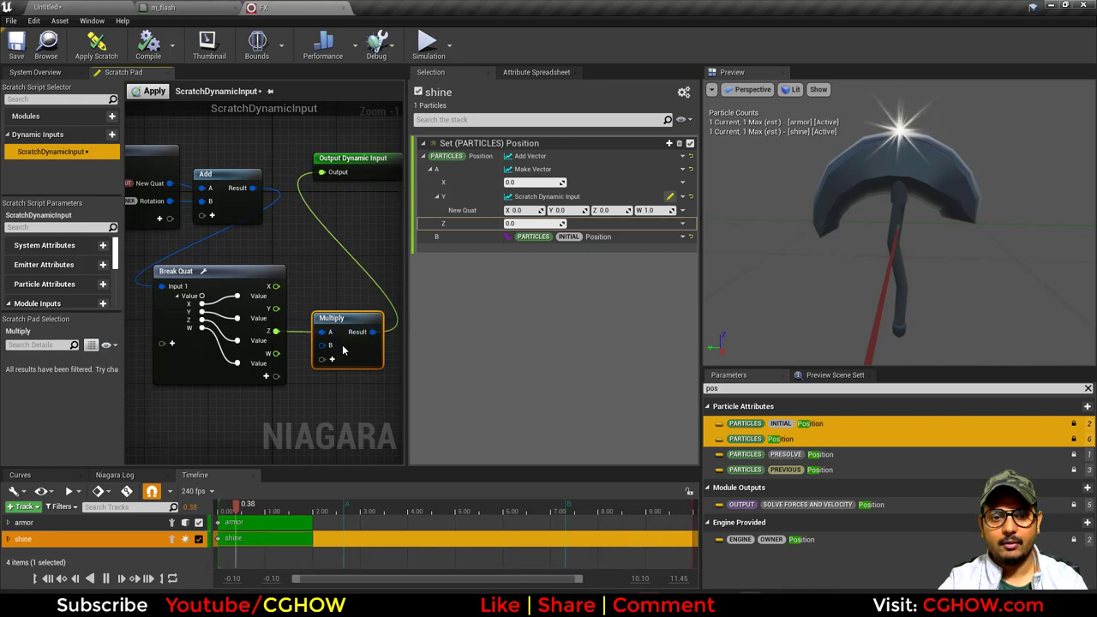
pyautogui.rightClick(324, 346)
pyautogui.moveTo(369, 376)
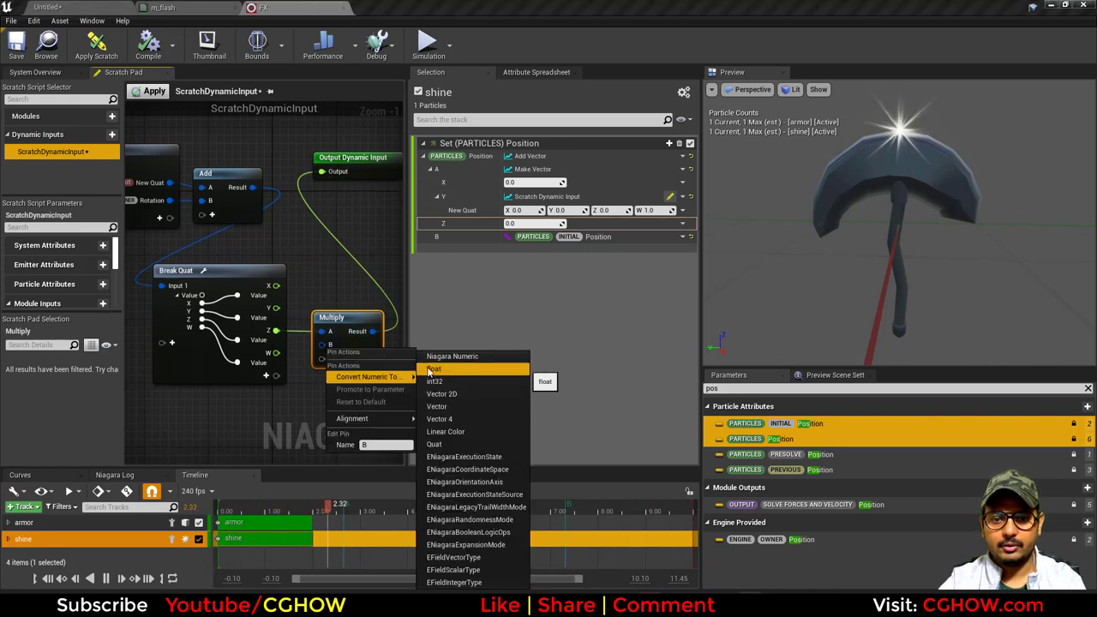
pyautogui.click(431, 371)
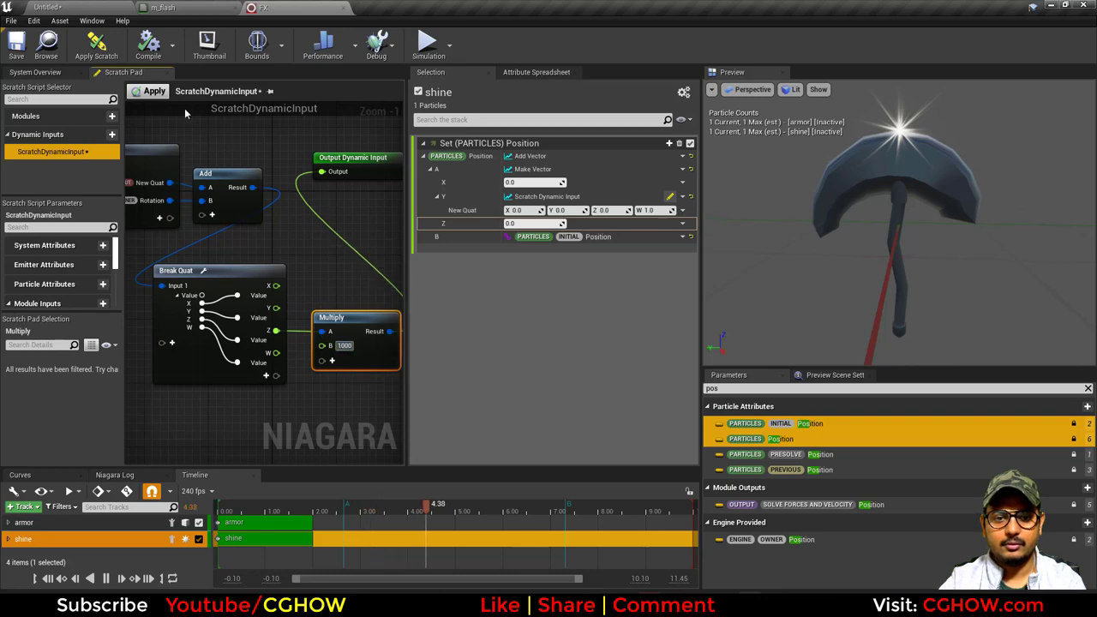
# Apply the scratch script changes and rotate the FX actor in the level to test the shine offset
pyautogui.click(155, 90)
pyautogui.click(76, 6)
pyautogui.moveTo(568, 266); pyautogui.dragTo(514, 267)
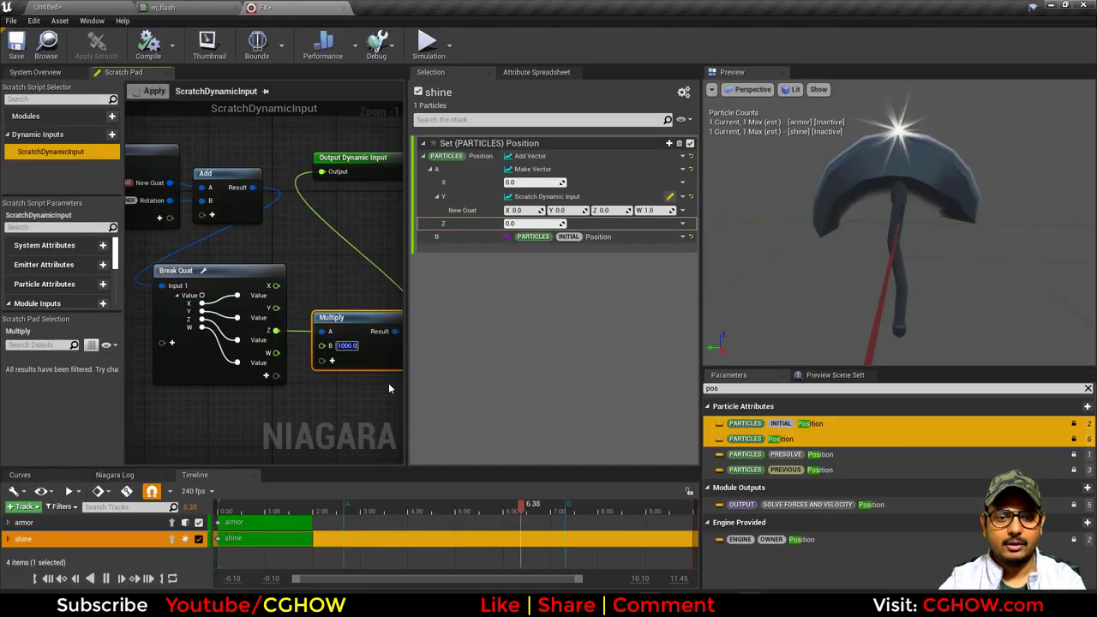
# Set the Multiply node's B value to 100, save the FX system, and test it by rotating the FX actor in the level
pyautogui.click(17, 47)
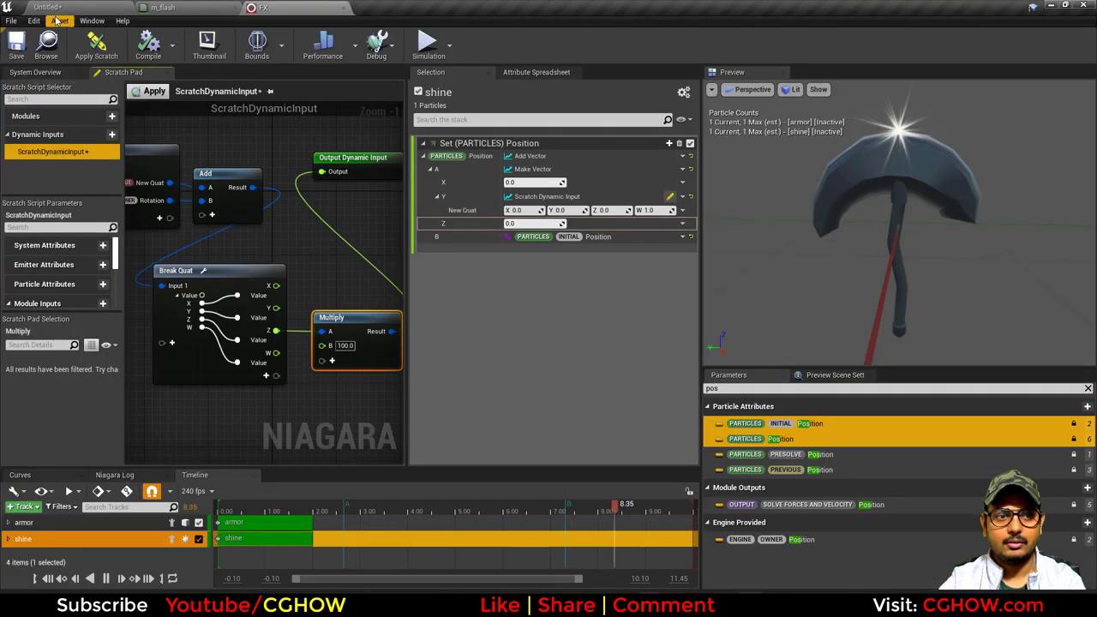
pyautogui.click(53, 7)
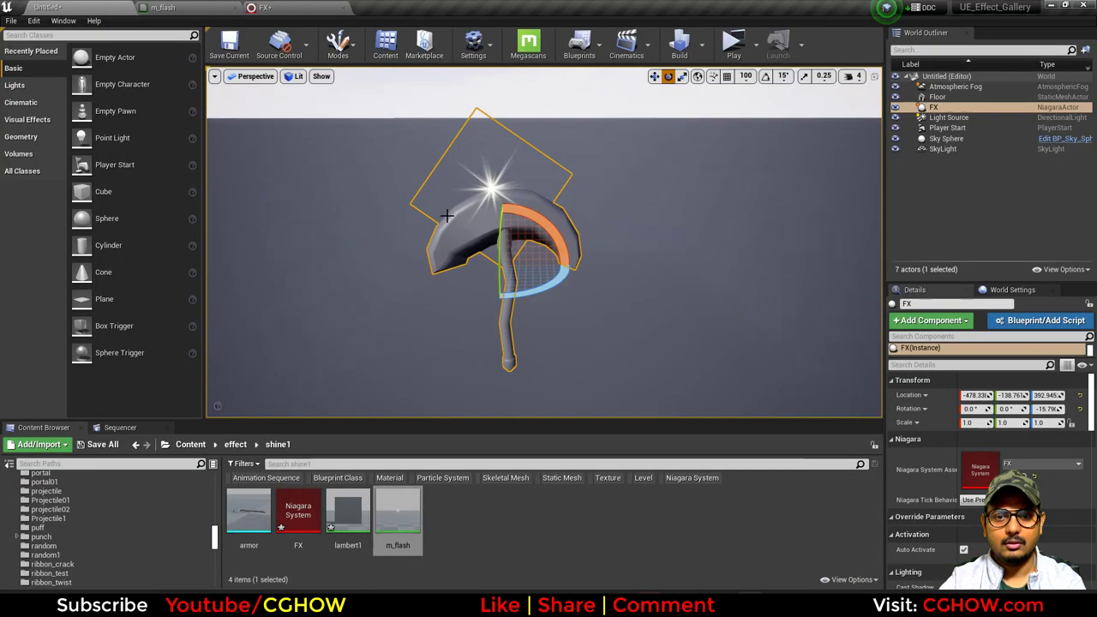
pyautogui.moveTo(562, 289); pyautogui.dragTo(531, 288)
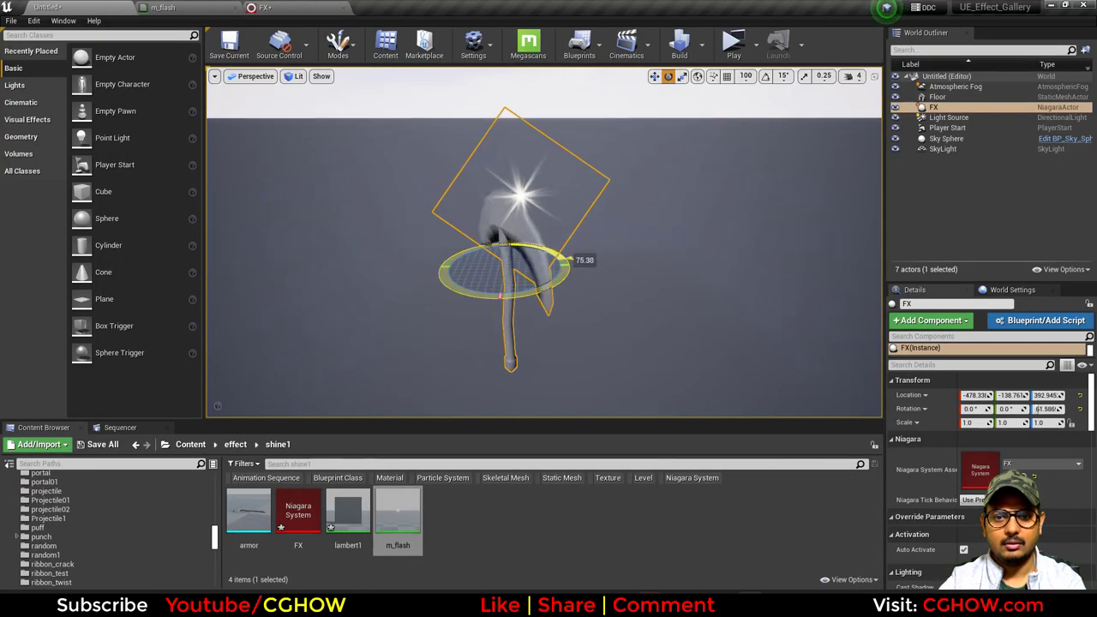
pyautogui.moveTo(567, 257)
pyautogui.mouseDown()
pyautogui.moveTo(467, 249)
pyautogui.moveTo(549, 246)
pyautogui.mouseUp()
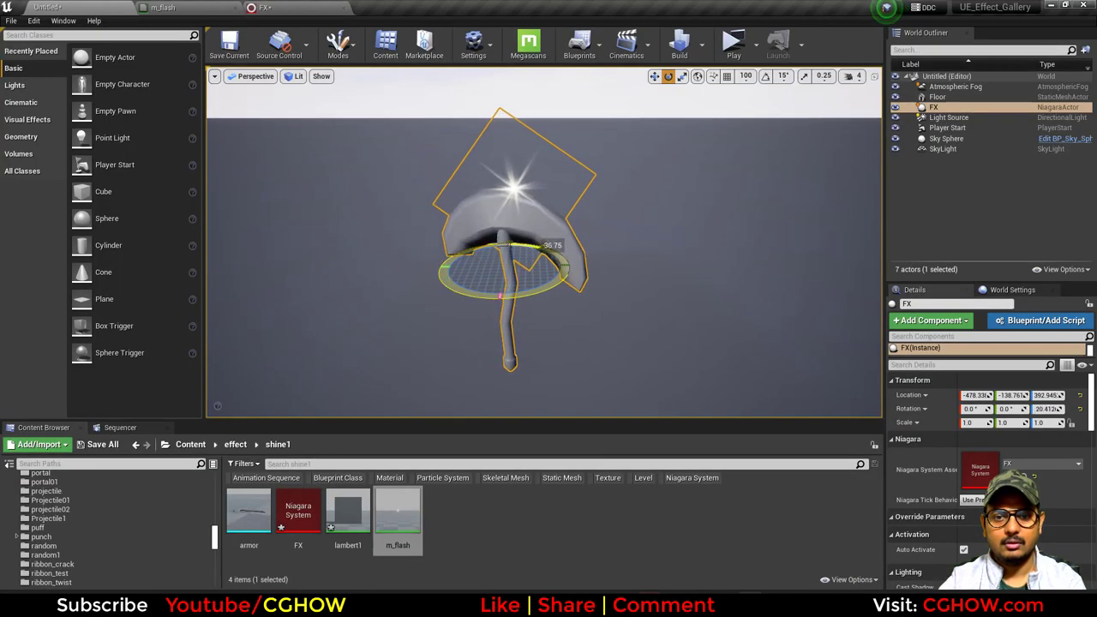
# Return to the FX system, set the Multiply node's B value to 500, and apply the script
pyautogui.click(303, 6)
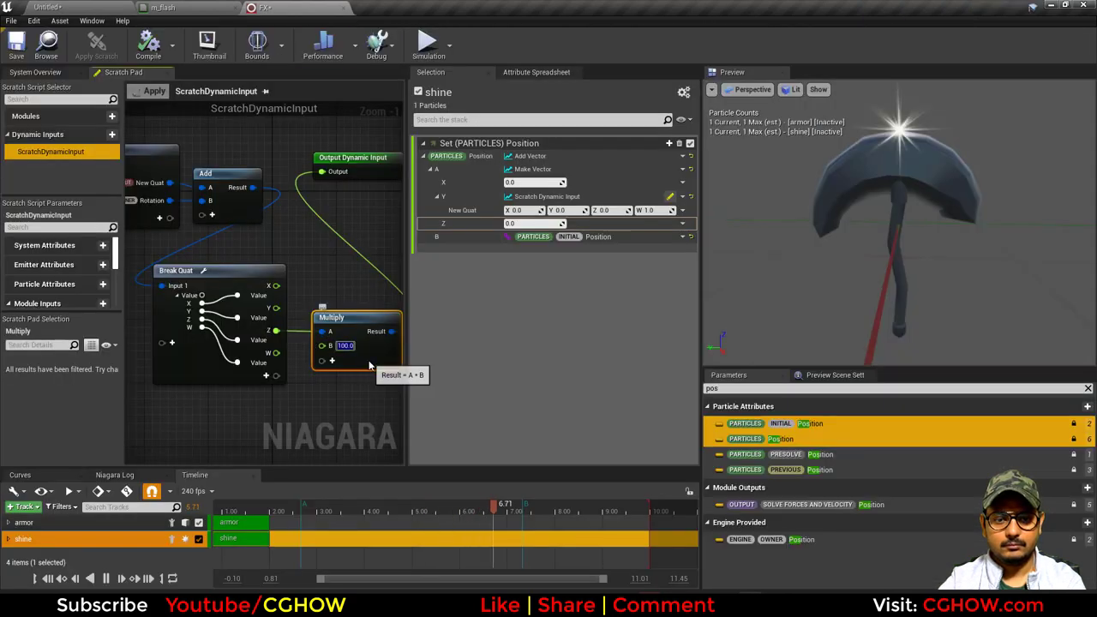
pyautogui.write('500')
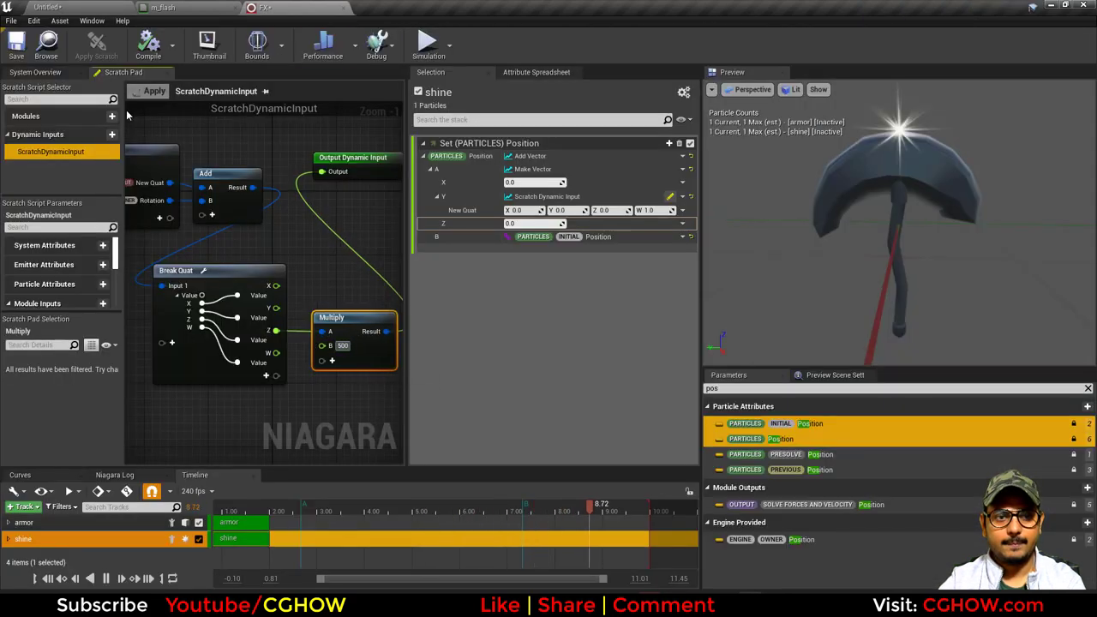
pyautogui.click(142, 90)
# Rotate the FX actor in the level and inspect the shine's offset from several viewing angles
pyautogui.click(80, 6)
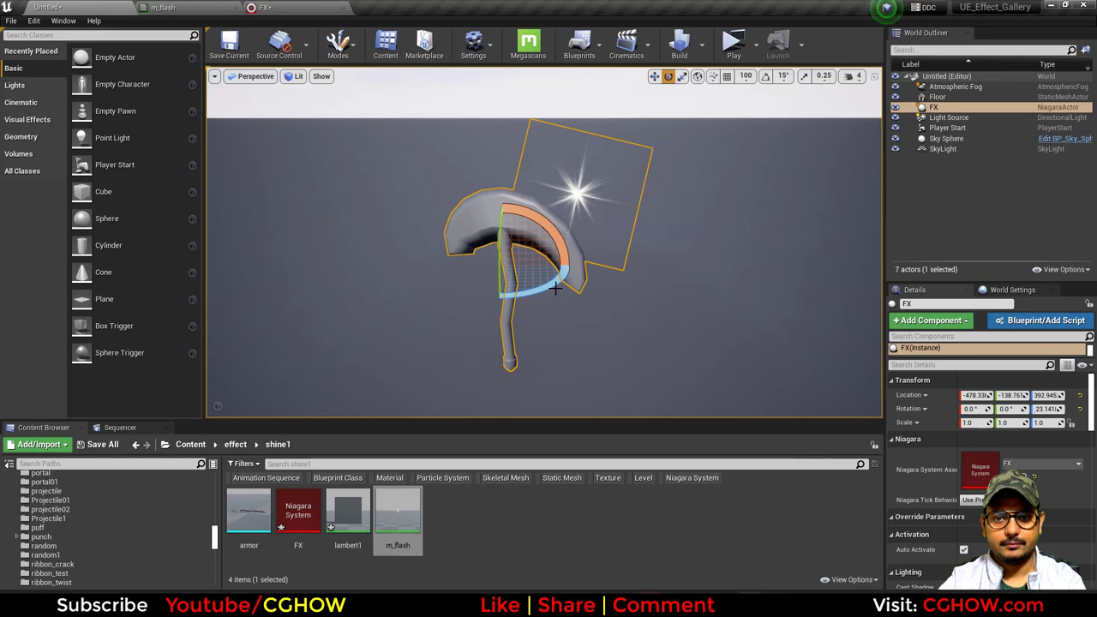
pyautogui.moveTo(555, 289); pyautogui.dragTo(472, 291)
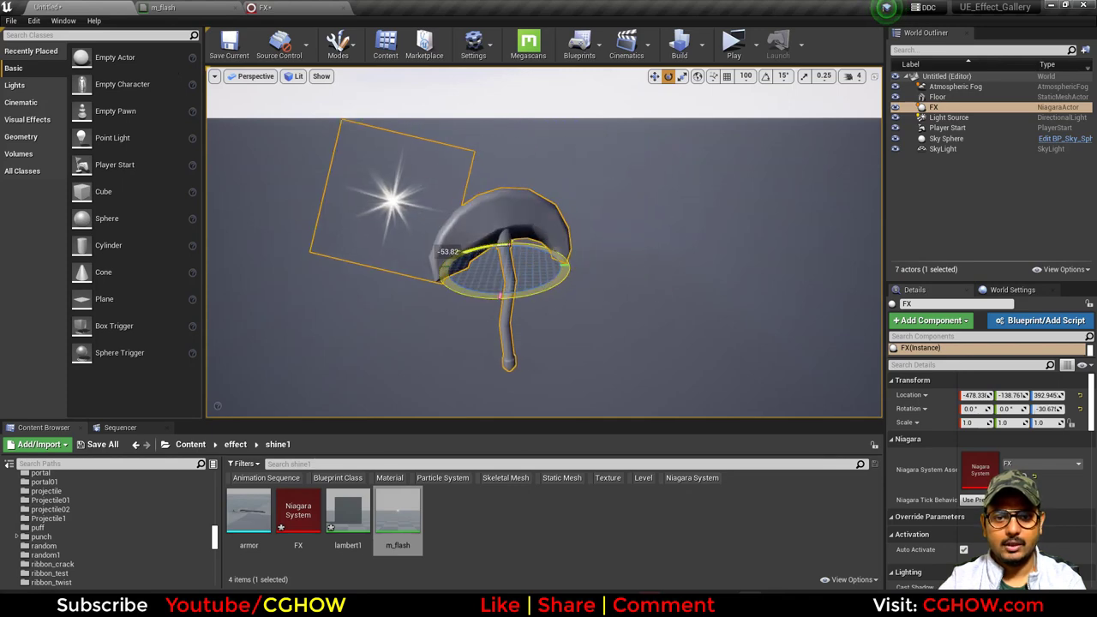
pyautogui.keyDown('alt'); pyautogui.moveTo(481, 333); pyautogui.dragTo(583, 336); pyautogui.keyUp('alt')
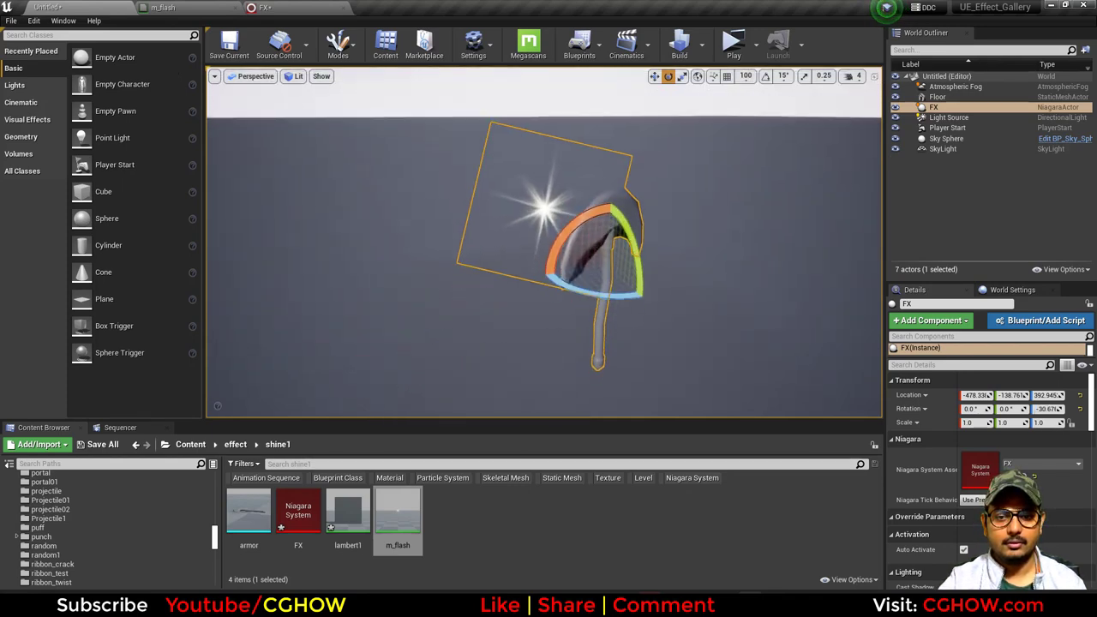
pyautogui.keyDown('alt'); pyautogui.moveTo(566, 292); pyautogui.dragTo(407, 246); pyautogui.keyUp('alt')
# Return to the FX system and copy all nodes of the ScratchDynamicInput graph
pyautogui.click(296, 8)
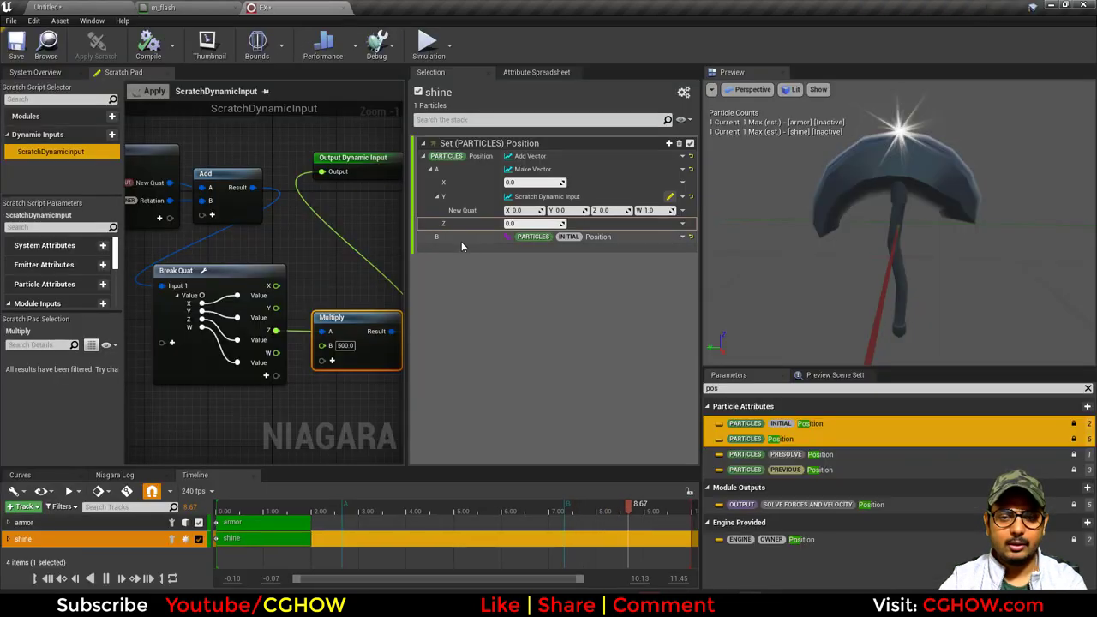
pyautogui.scroll(-1, 310, 253)
pyautogui.scroll(-1, 219, 185)
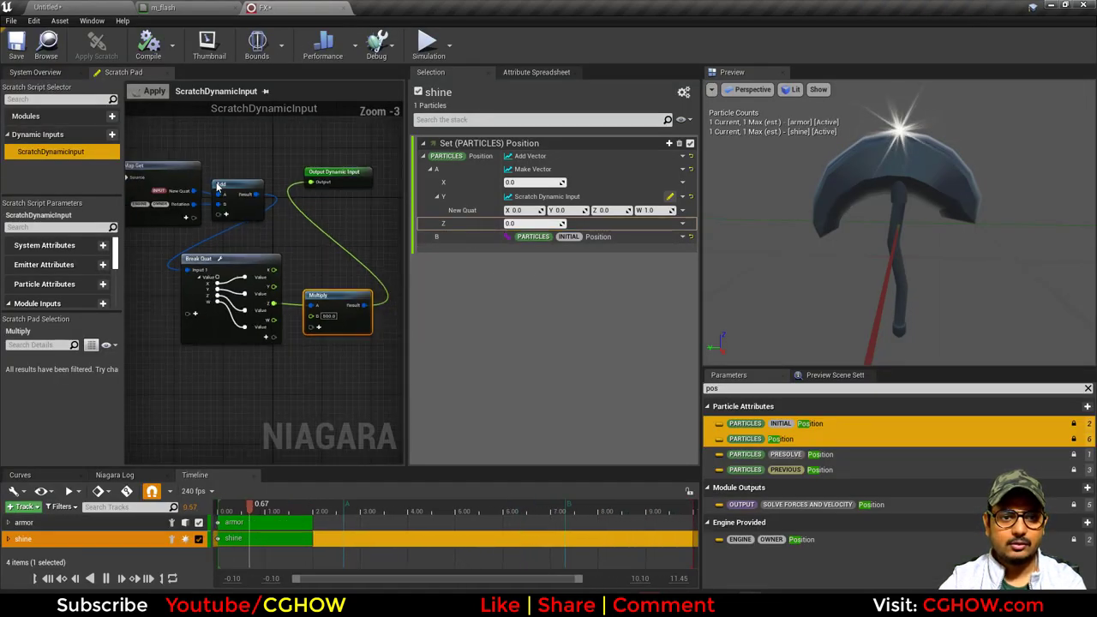
pyautogui.moveTo(342, 339); pyautogui.dragTo(343, 340)
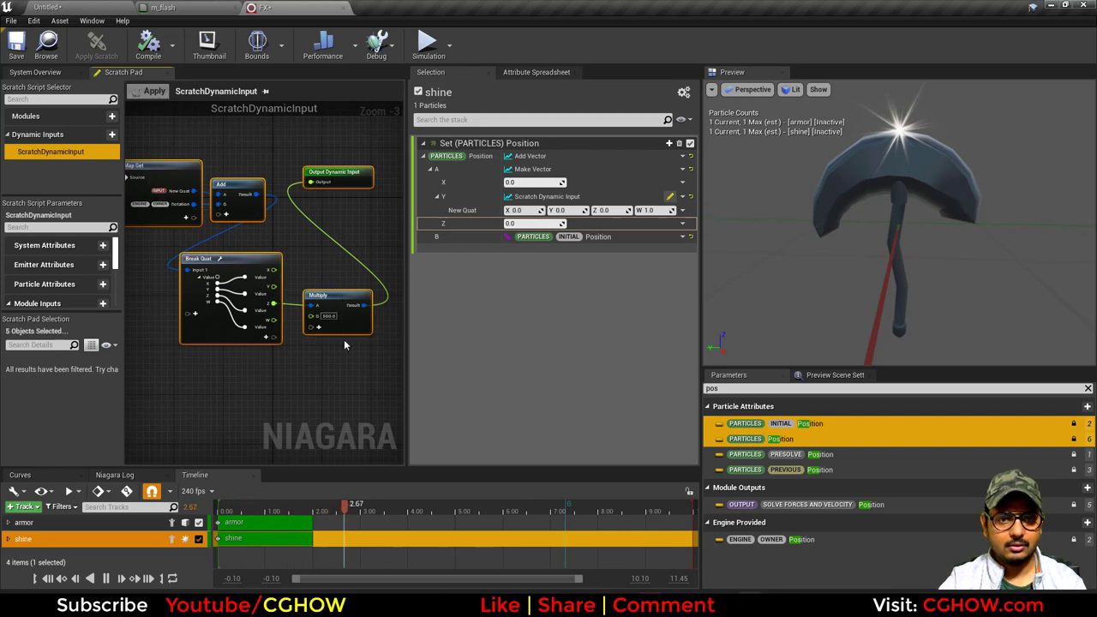
# Assign a new scratch dynamic input to the position vector's Z and replace its default middle nodes with the copied ones
pyautogui.click(683, 224)
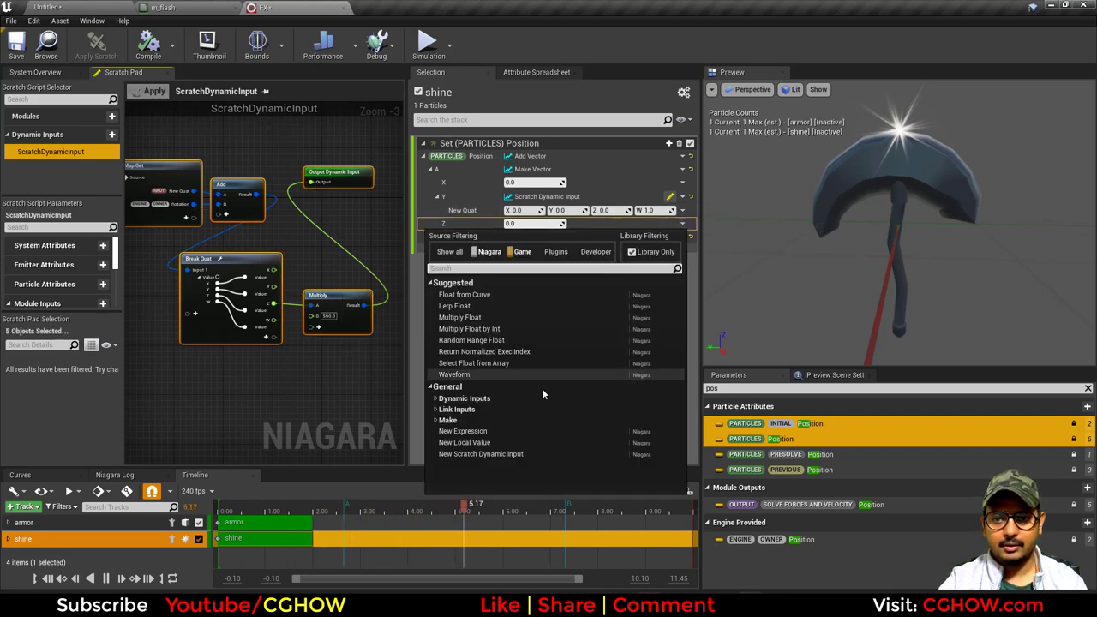
pyautogui.click(500, 455)
pyautogui.moveTo(214, 197); pyautogui.dragTo(359, 318)
pyautogui.press('Delete')
pyautogui.moveTo(198, 257); pyautogui.dragTo(235, 229, button='right')
pyautogui.hotkey('ctrl', 'v')
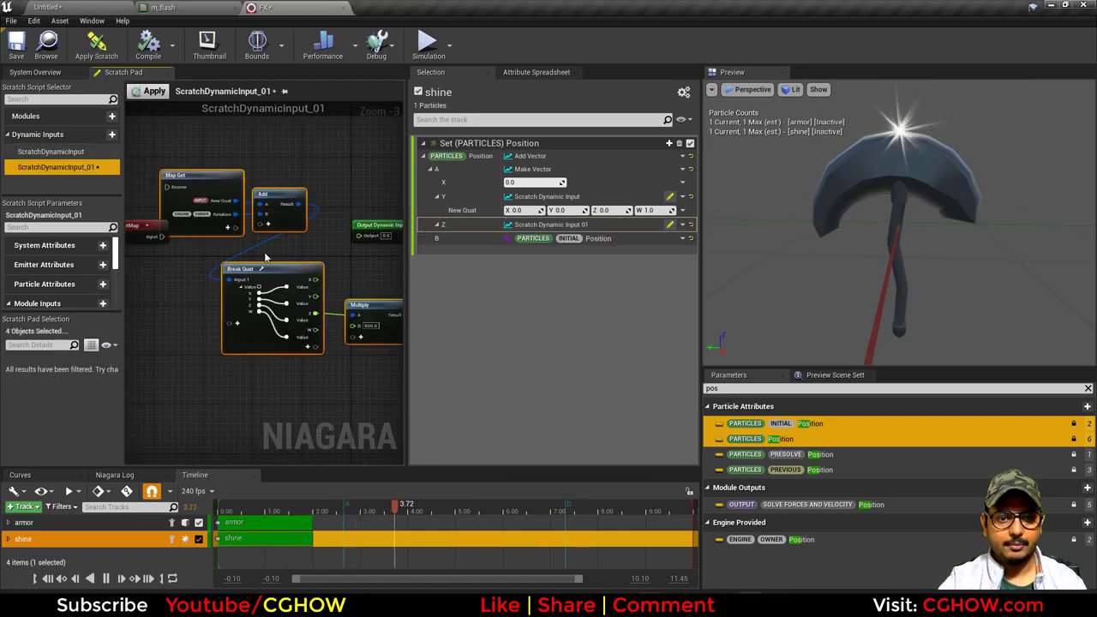
# Connect the pasted Multiply node's Result to Output Dynamic Input in the new scratch graph
pyautogui.moveTo(367, 282); pyautogui.dragTo(322, 279, button='right')
pyautogui.moveTo(359, 312); pyautogui.dragTo(314, 234)
pyautogui.moveTo(221, 252); pyautogui.dragTo(324, 255, button='right')
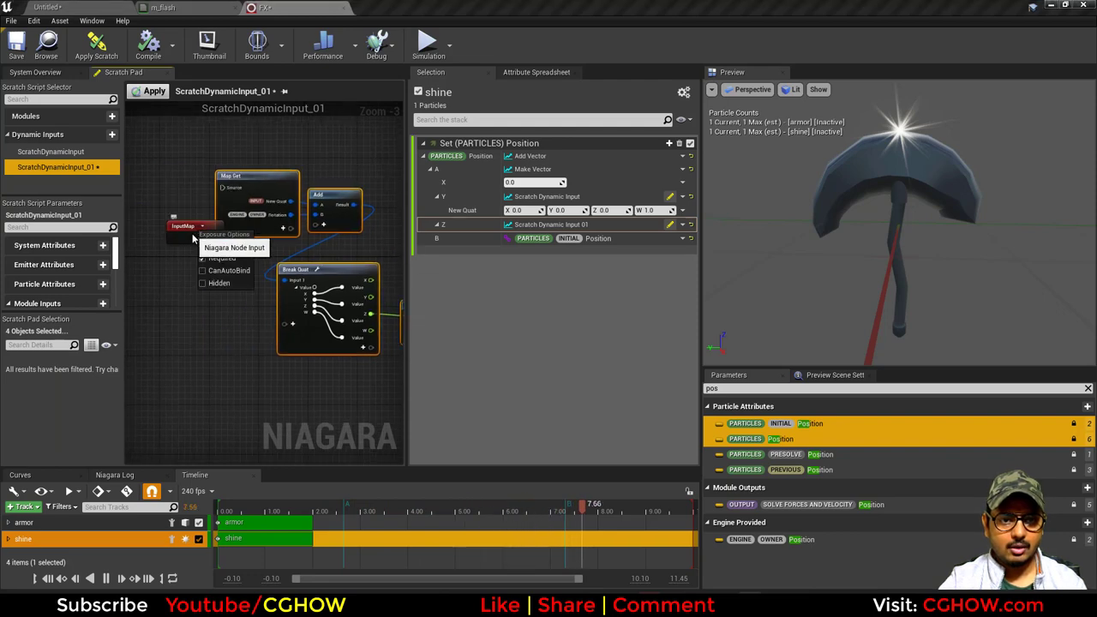
# Connect InputMap to the Map Get node's Source in ScratchDynamicInput_01, apply the script, and rotate the FX actor in the level to test the shine
pyautogui.moveTo(214, 233); pyautogui.dragTo(184, 219)
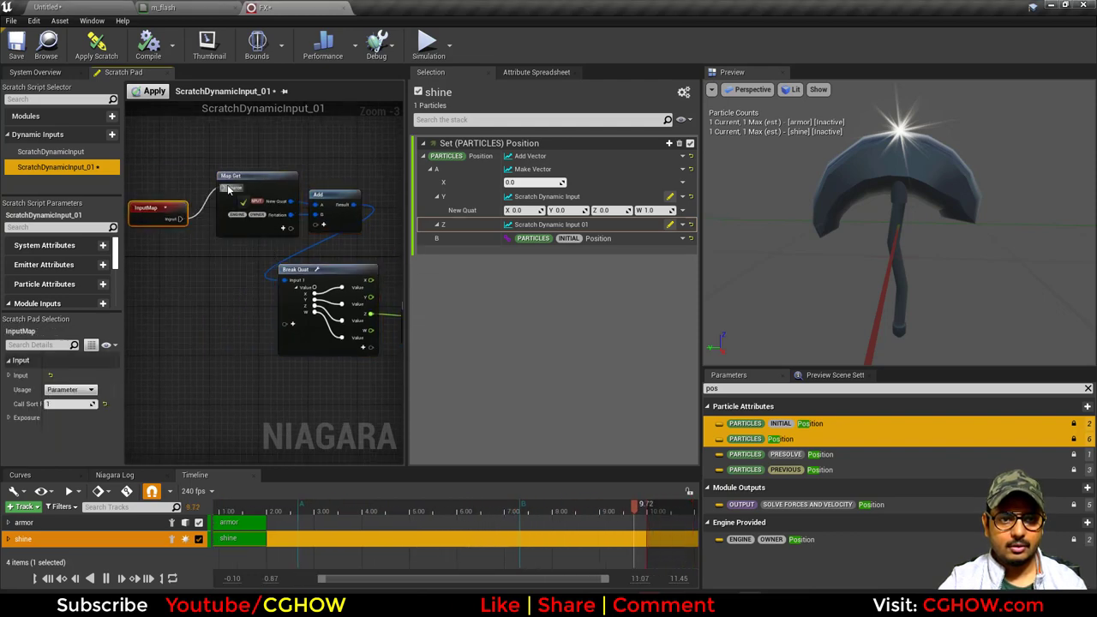
pyautogui.moveTo(378, 334); pyautogui.dragTo(267, 298, button='right')
pyautogui.scroll(2, 304, 301)
pyautogui.scroll(1, 313, 286)
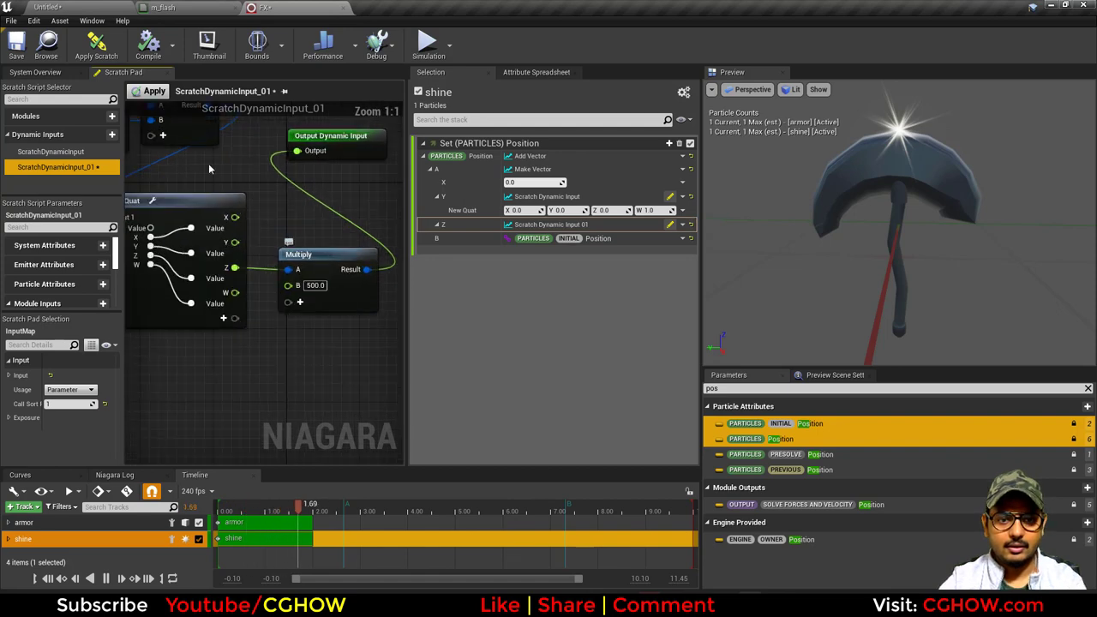
pyautogui.click(154, 91)
pyautogui.click(73, 6)
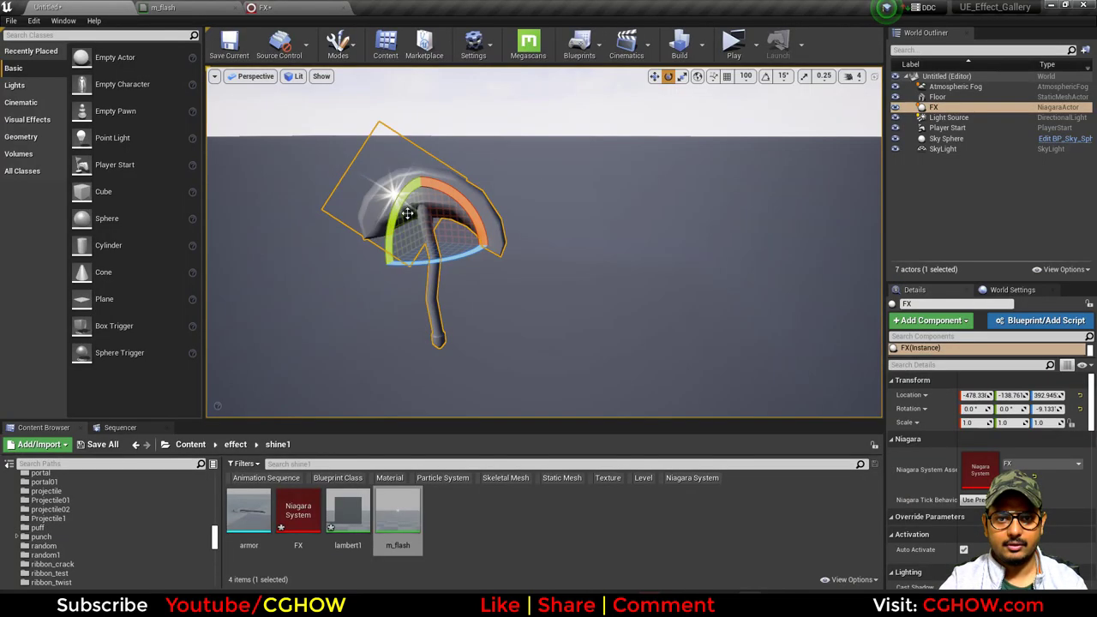
pyautogui.moveTo(454, 255)
pyautogui.mouseDown()
pyautogui.moveTo(399, 260)
pyautogui.moveTo(465, 254)
pyautogui.moveTo(446, 256)
pyautogui.mouseUp()
# Set the Multiply node's B value to -300 in the FX system, apply the script, and rotate the FX actor in the level to check it
pyautogui.click(310, 7)
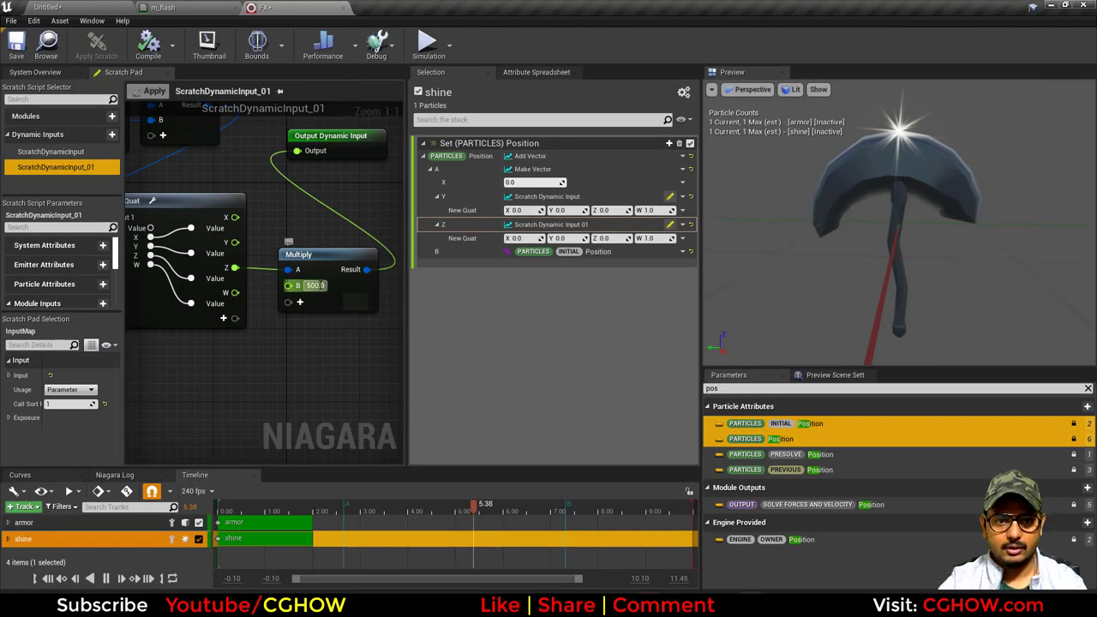
pyautogui.write('-300')
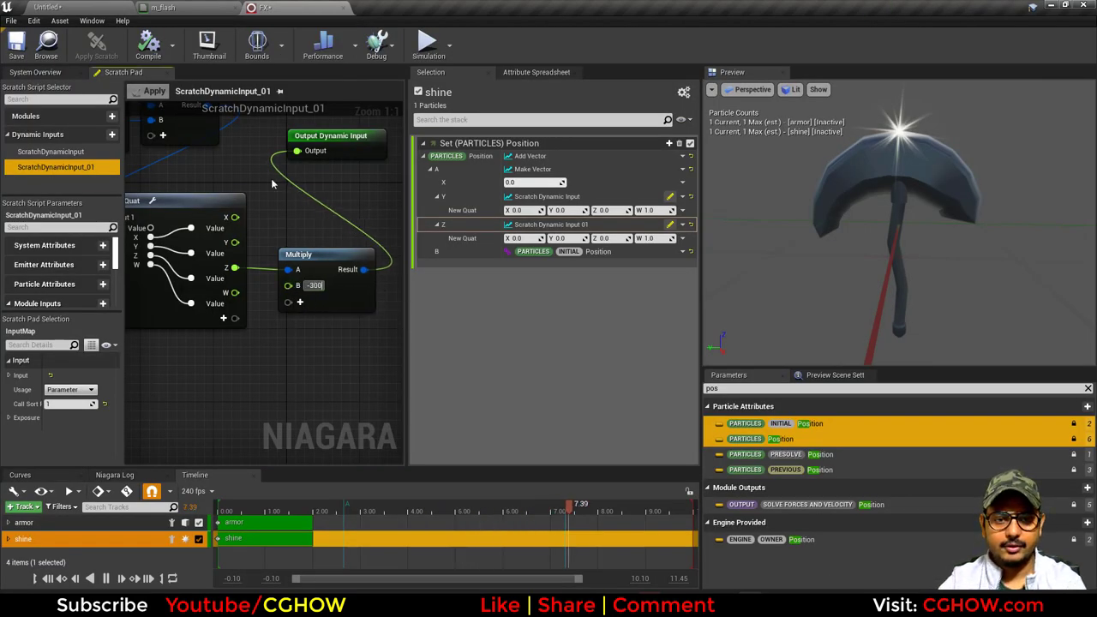
pyautogui.click(143, 94)
pyautogui.click(68, 7)
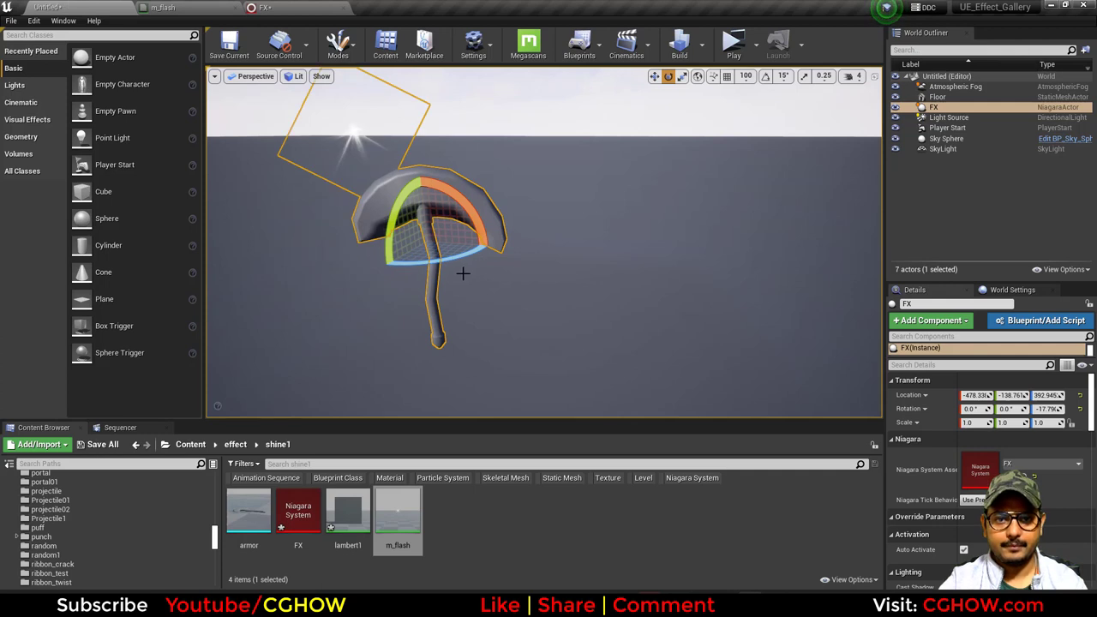
pyautogui.moveTo(449, 257); pyautogui.dragTo(463, 225)
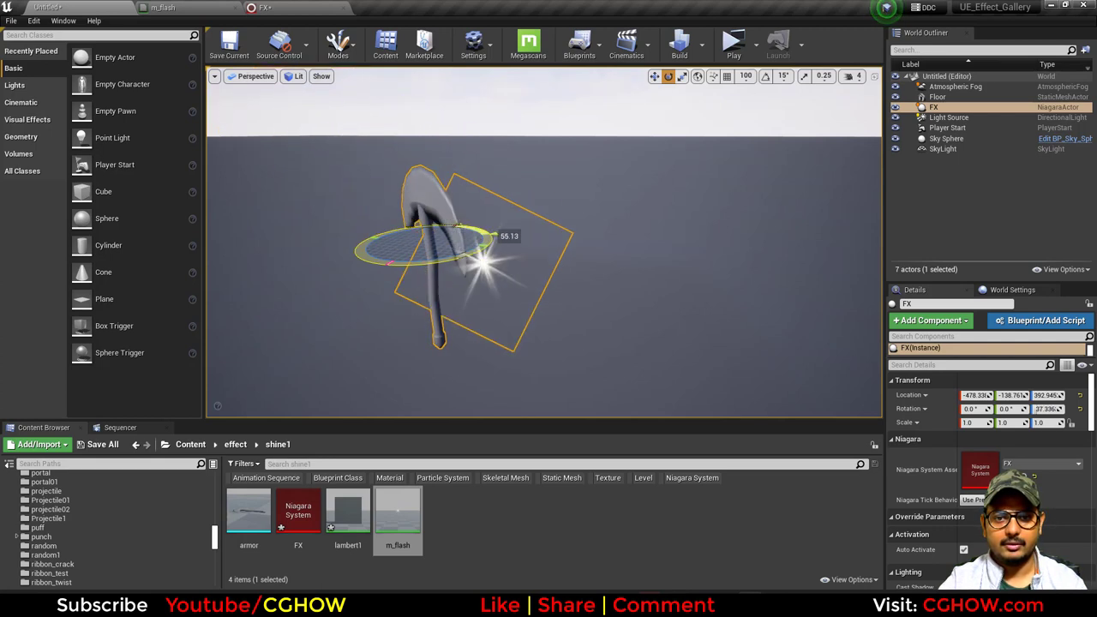
# Insert an Abs node between Break Quat's Z output and the Multiply node's A input in the FX scratch pad, and apply the script
pyautogui.click(320, 6)
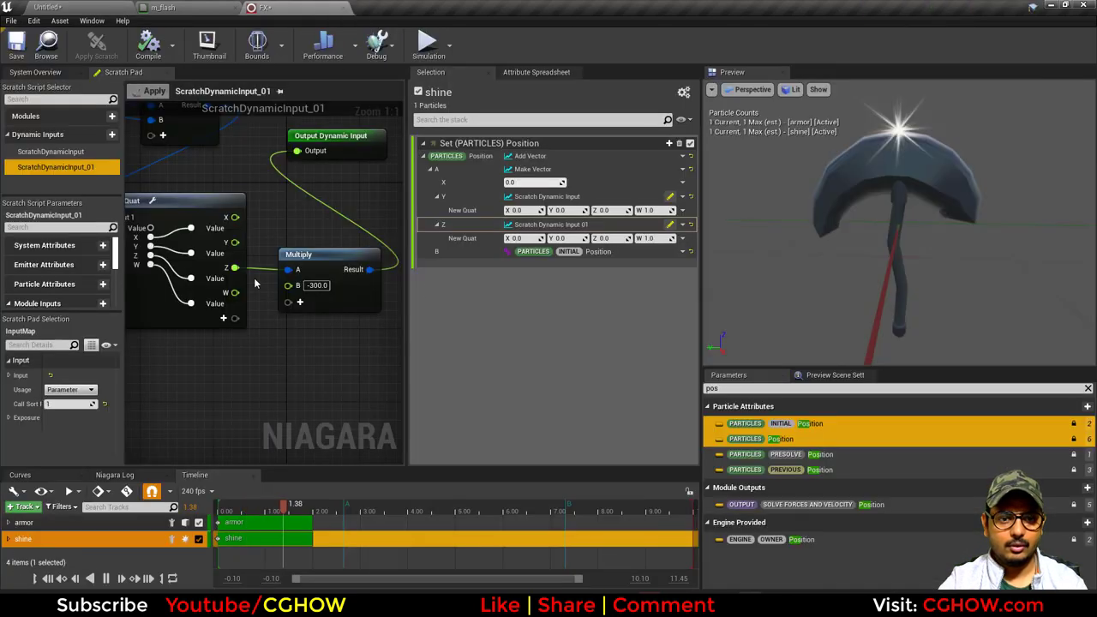
pyautogui.moveTo(329, 302); pyautogui.dragTo(363, 339)
pyautogui.moveTo(292, 283); pyautogui.dragTo(279, 250)
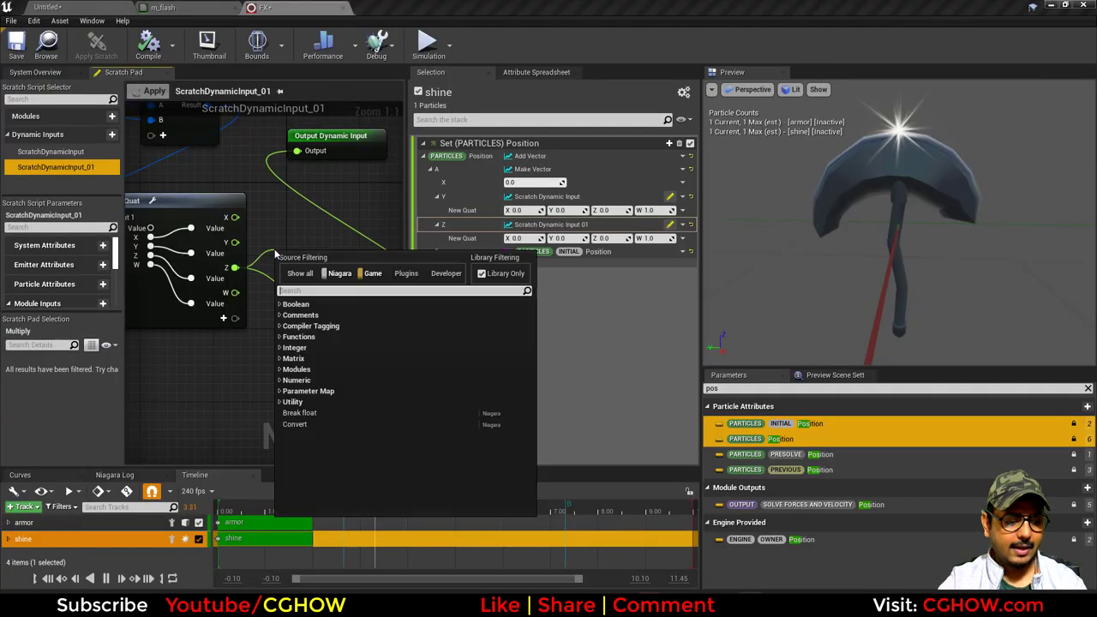
pyautogui.write('abs')
pyautogui.click(307, 333)
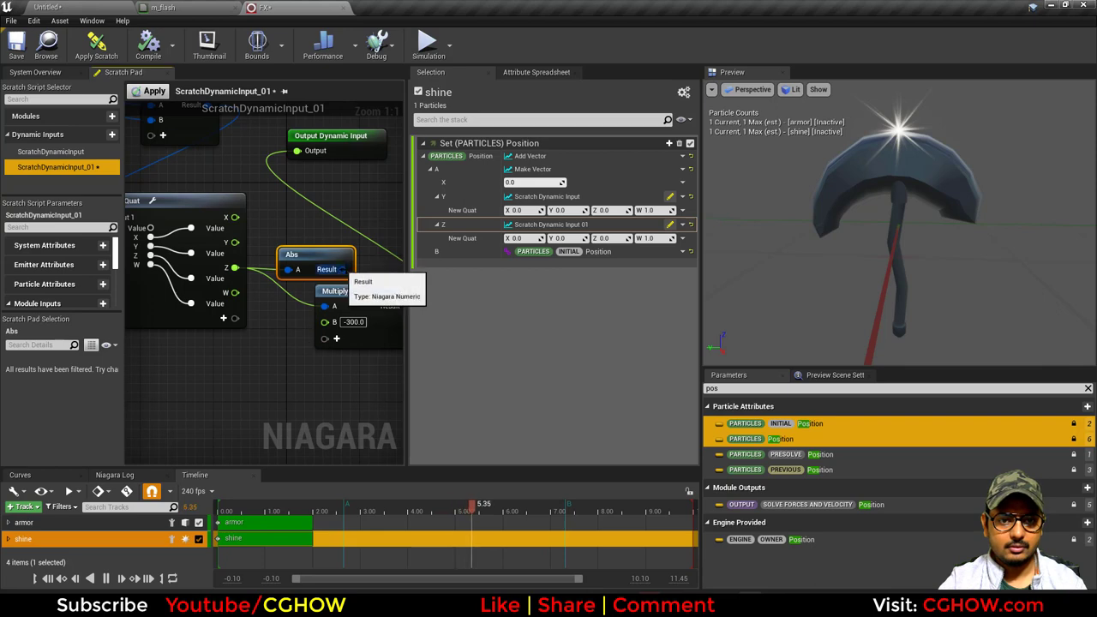
pyautogui.moveTo(342, 269); pyautogui.dragTo(335, 324)
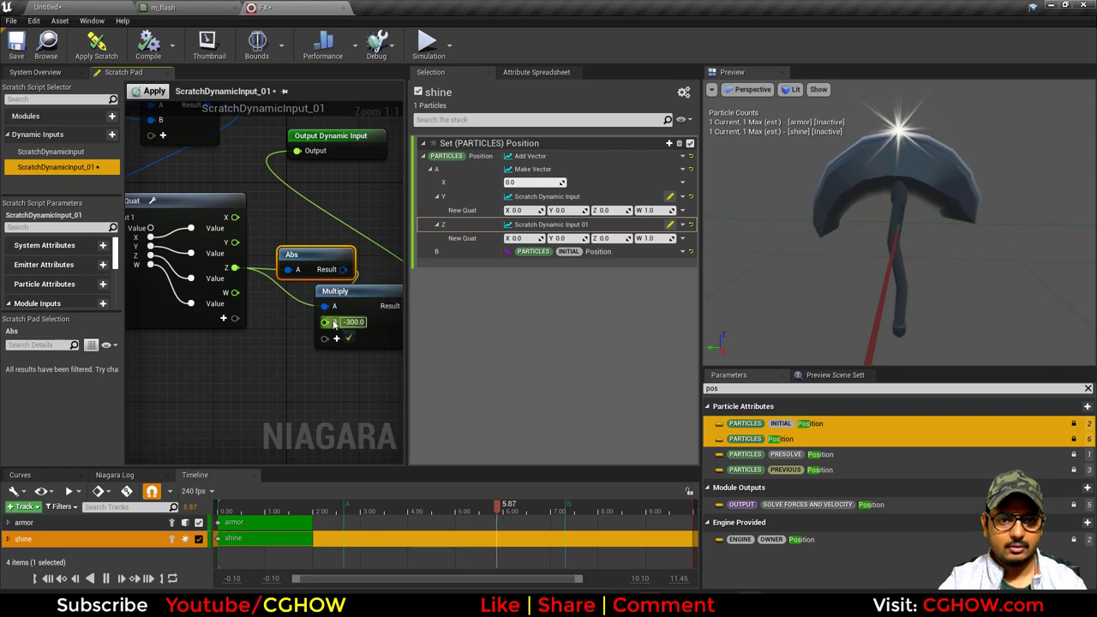
pyautogui.click(156, 94)
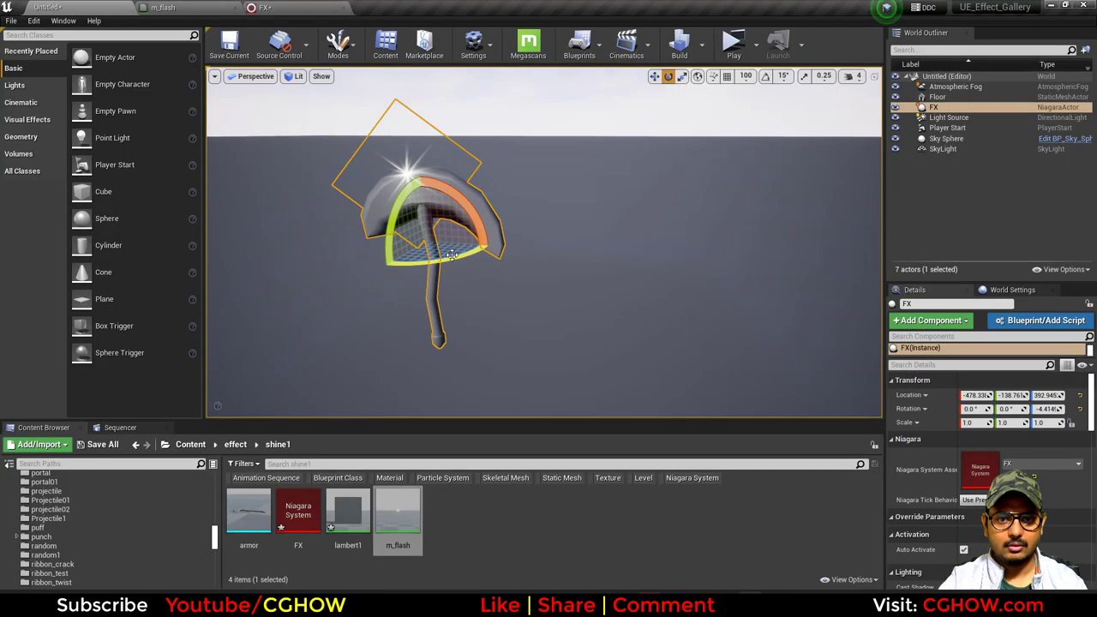
# Rotate the FX actor back and forth about its vertical axis in the level to examine how the shine follows the blade
pyautogui.moveTo(451, 254); pyautogui.dragTo(459, 230)
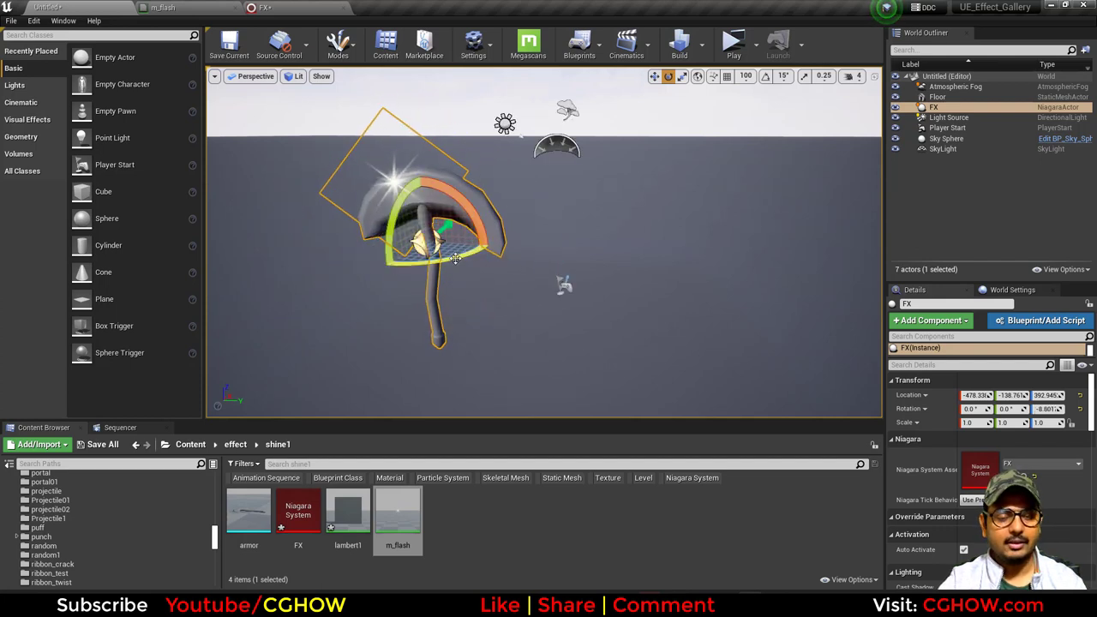
pyautogui.press('g')
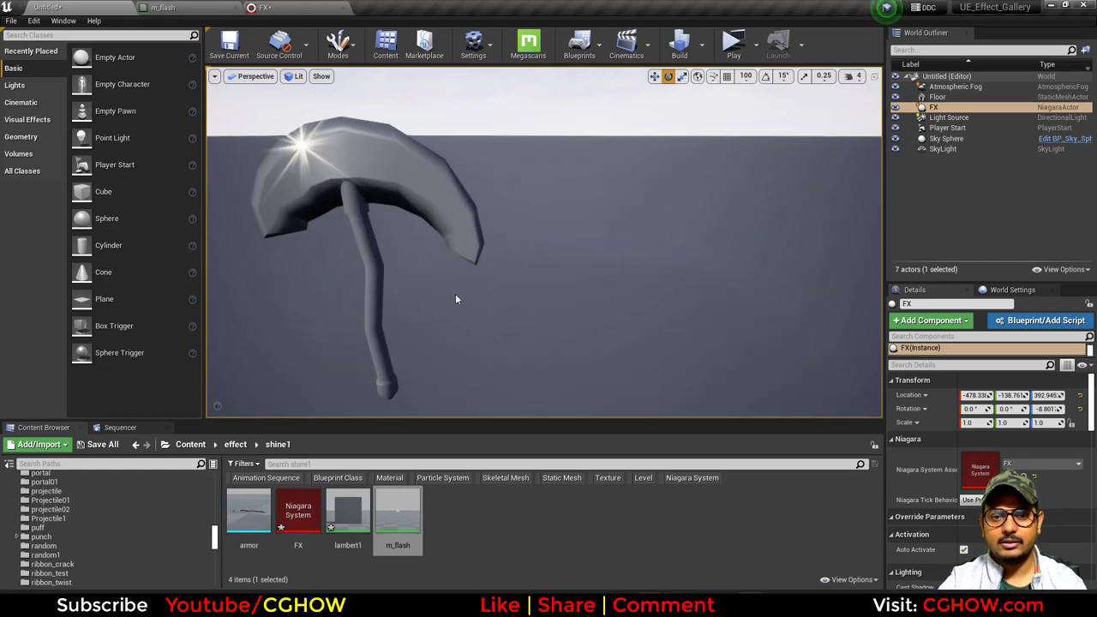
pyautogui.press('g')
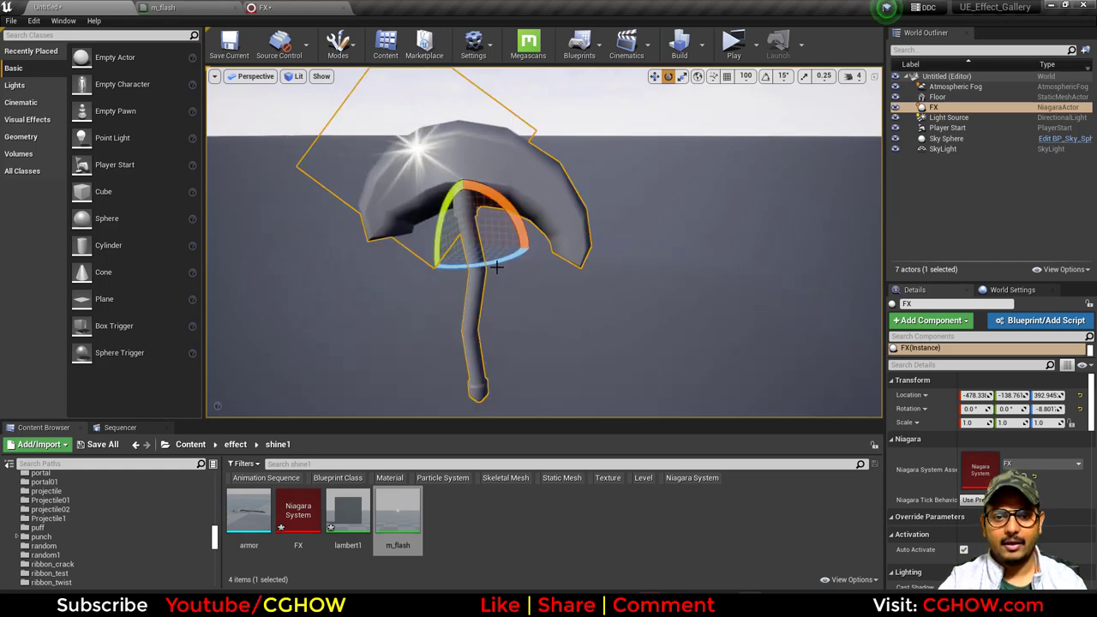
pyautogui.moveTo(497, 267); pyautogui.dragTo(486, 228)
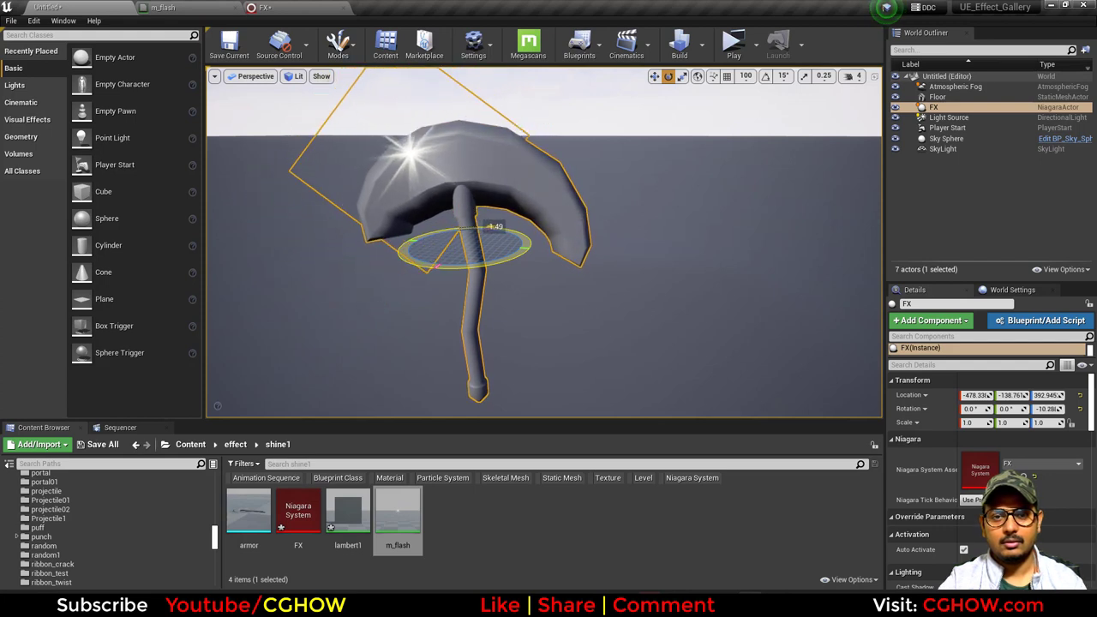
pyautogui.moveTo(490, 227); pyautogui.dragTo(480, 227)
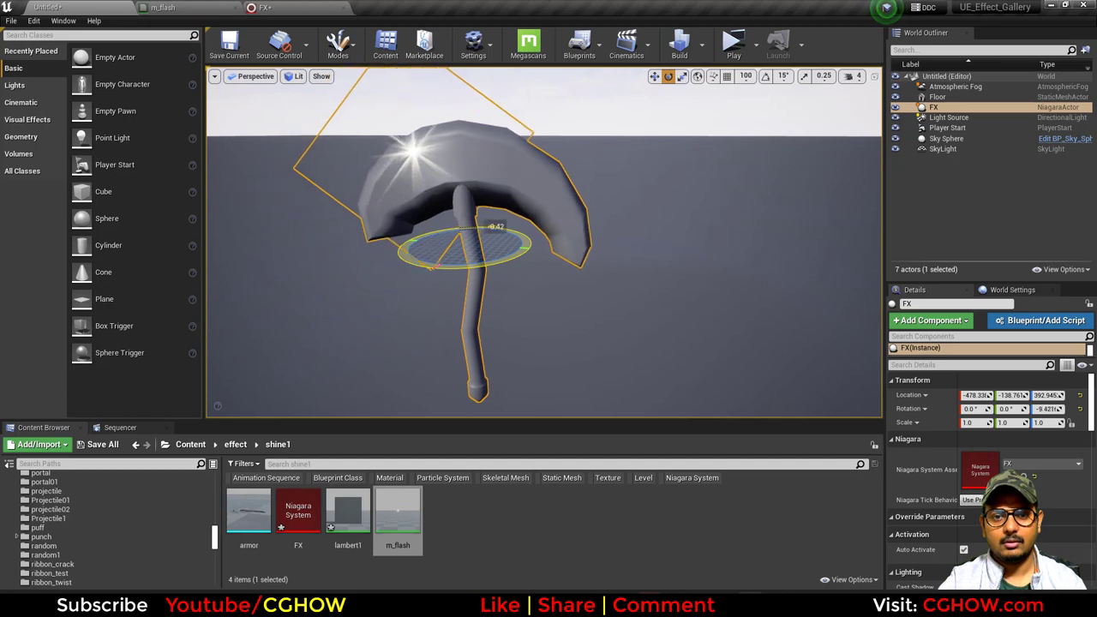
pyautogui.moveTo(491, 227); pyautogui.dragTo(497, 229)
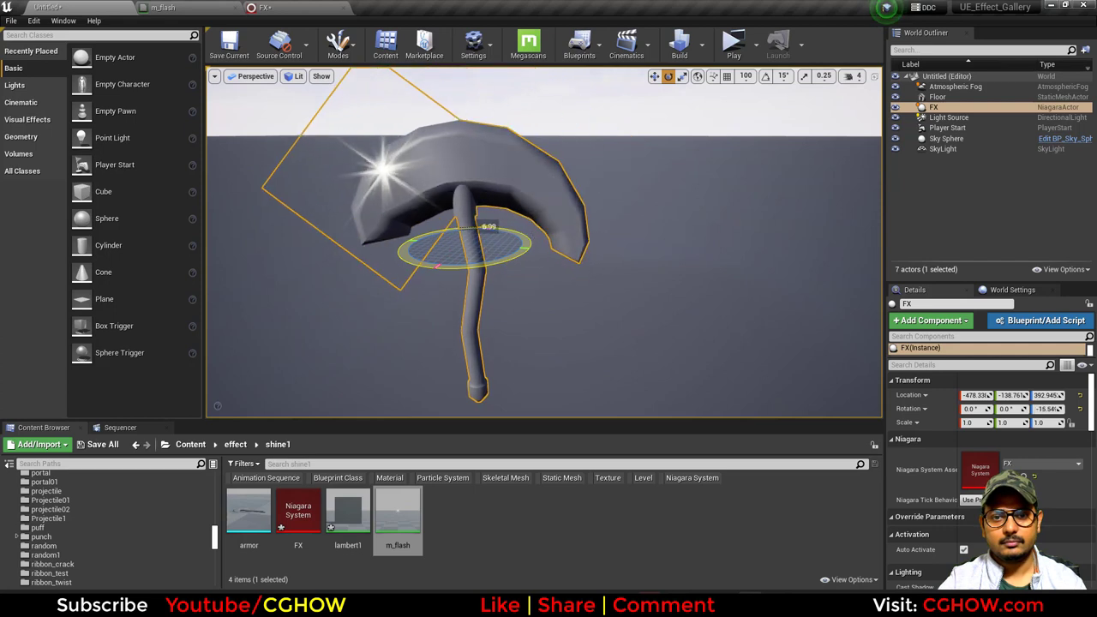
pyautogui.moveTo(488, 227)
pyautogui.mouseDown()
pyautogui.moveTo(477, 228)
pyautogui.moveTo(498, 226)
pyautogui.mouseUp()
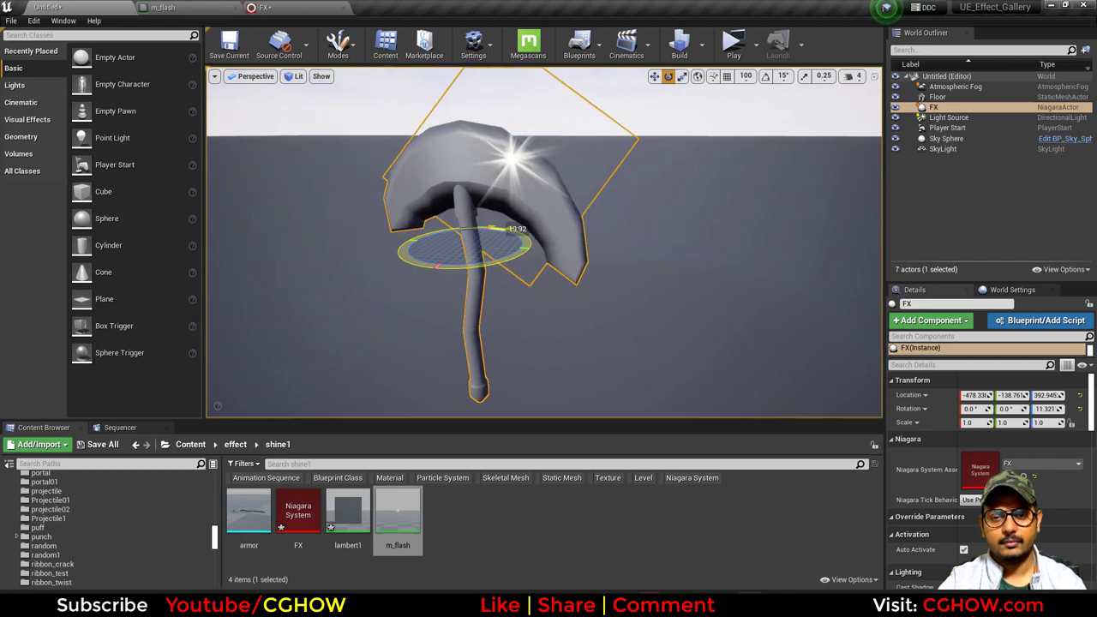
pyautogui.moveTo(498, 227)
pyautogui.mouseDown()
pyautogui.moveTo(490, 226)
pyautogui.moveTo(514, 229)
pyautogui.moveTo(501, 228)
pyautogui.mouseUp()
# Replace the Z component's Scratch Dynamic Input 01 with Float from Curve and paste the copied dynamic input into its CurveIndex
pyautogui.click(287, 6)
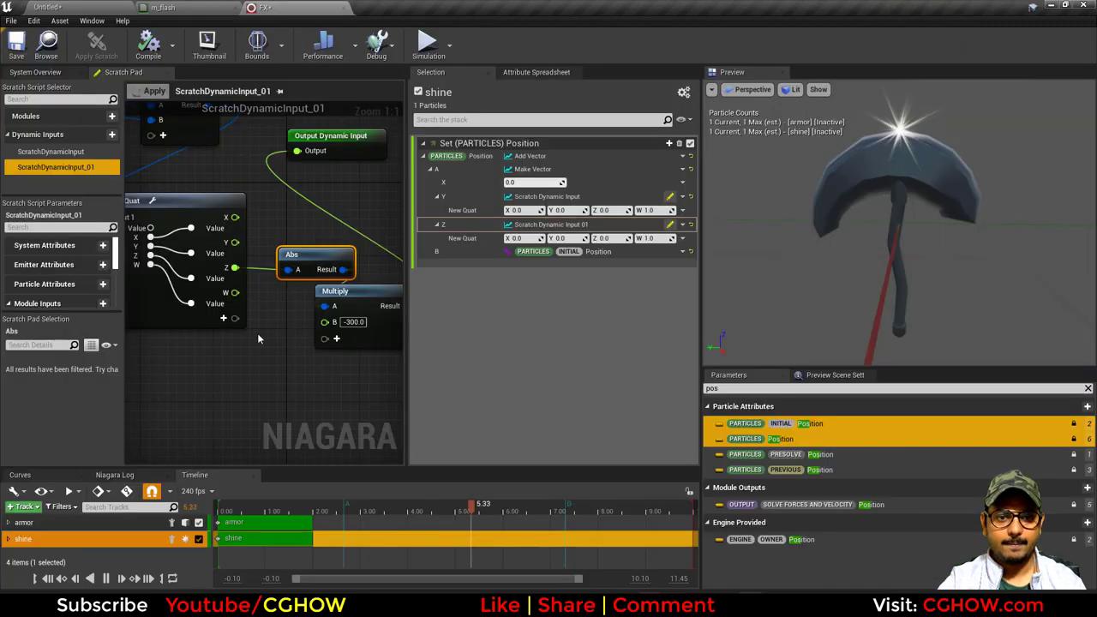
pyautogui.rightClick(549, 228)
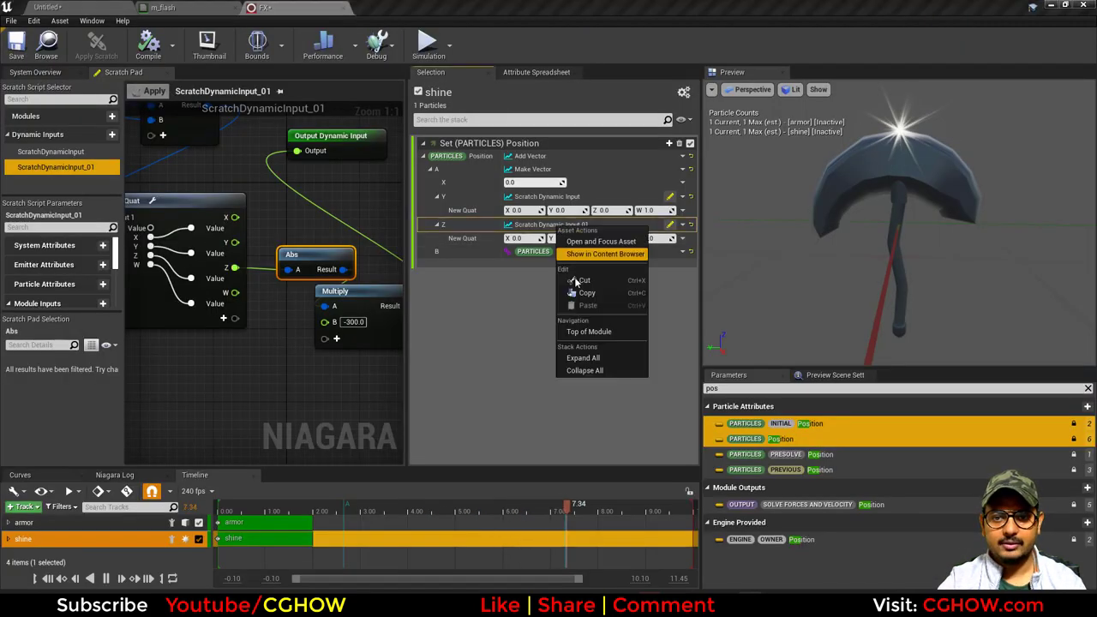
pyautogui.click(583, 292)
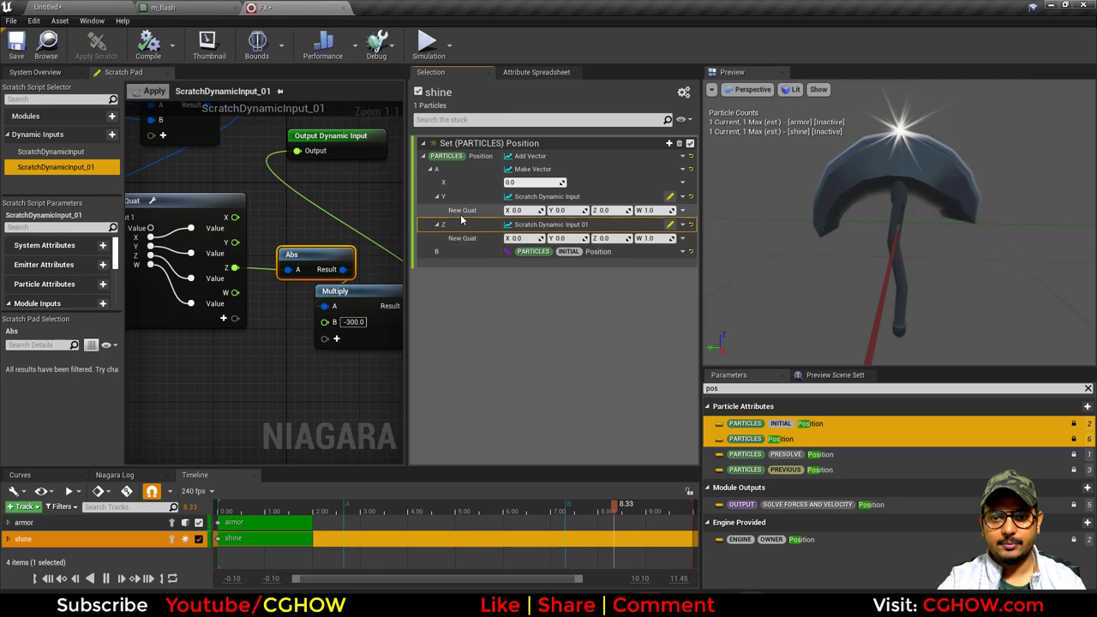
pyautogui.click(683, 224)
pyautogui.write('cur')
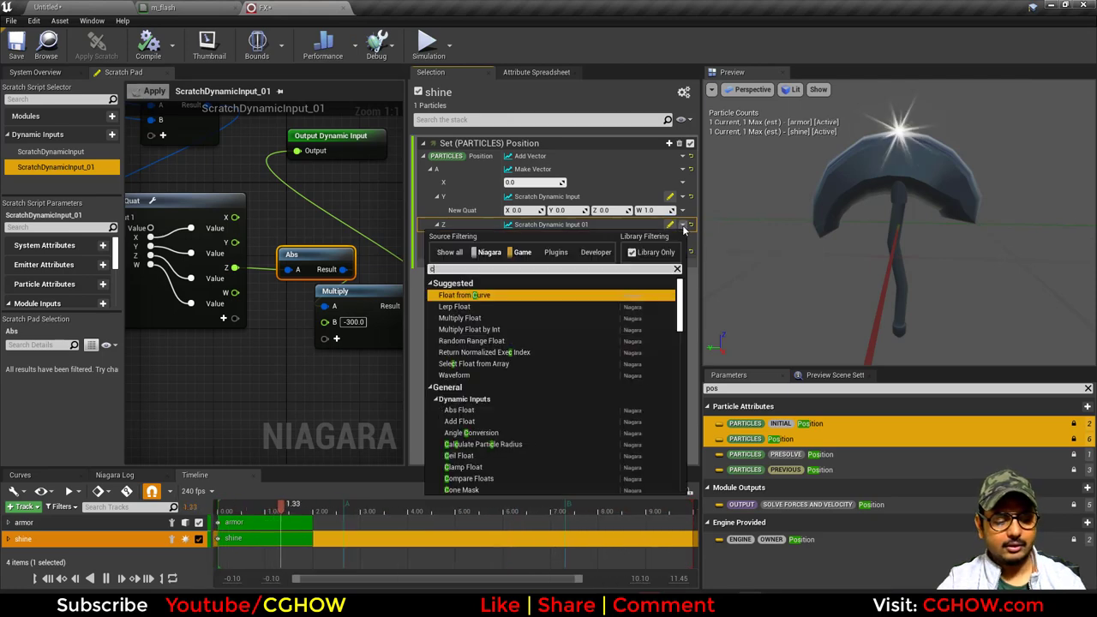
pyautogui.click(482, 294)
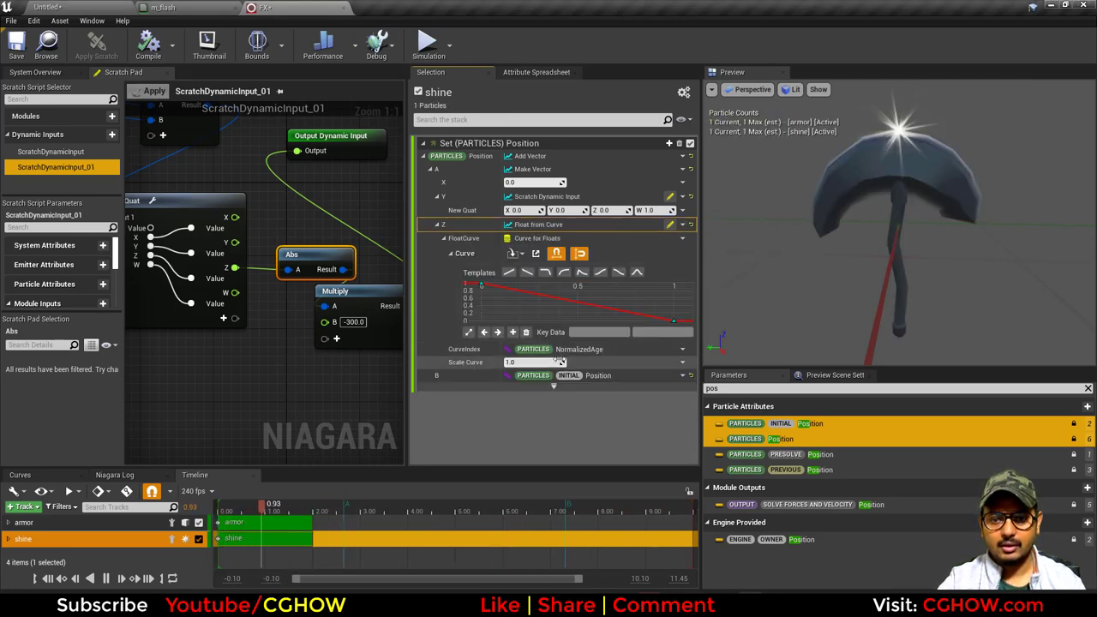
pyautogui.rightClick(580, 350)
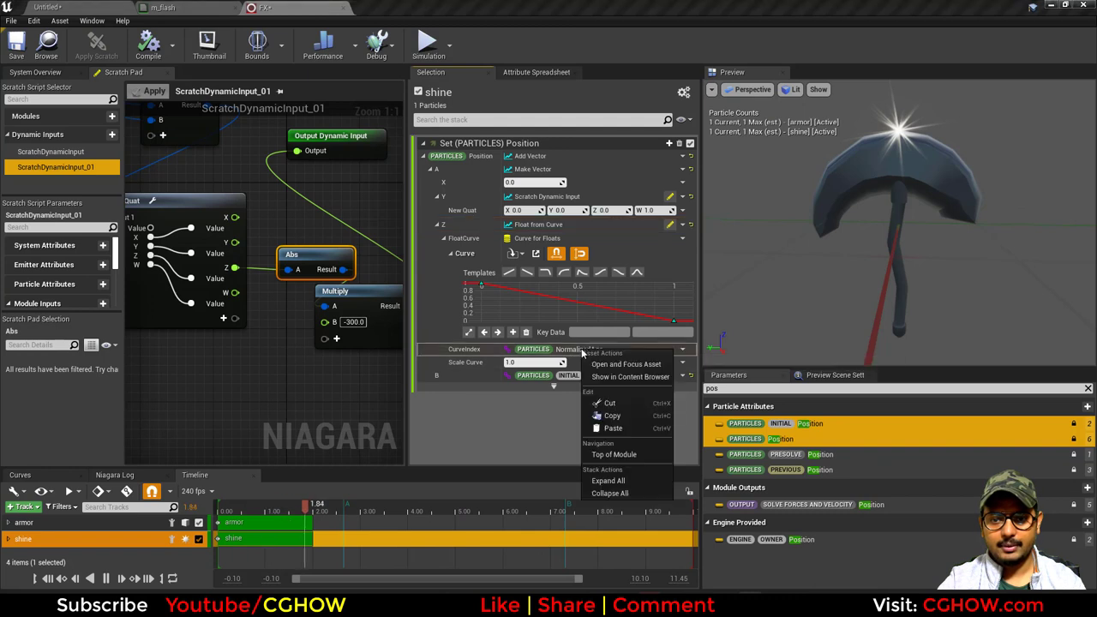
pyautogui.click(612, 428)
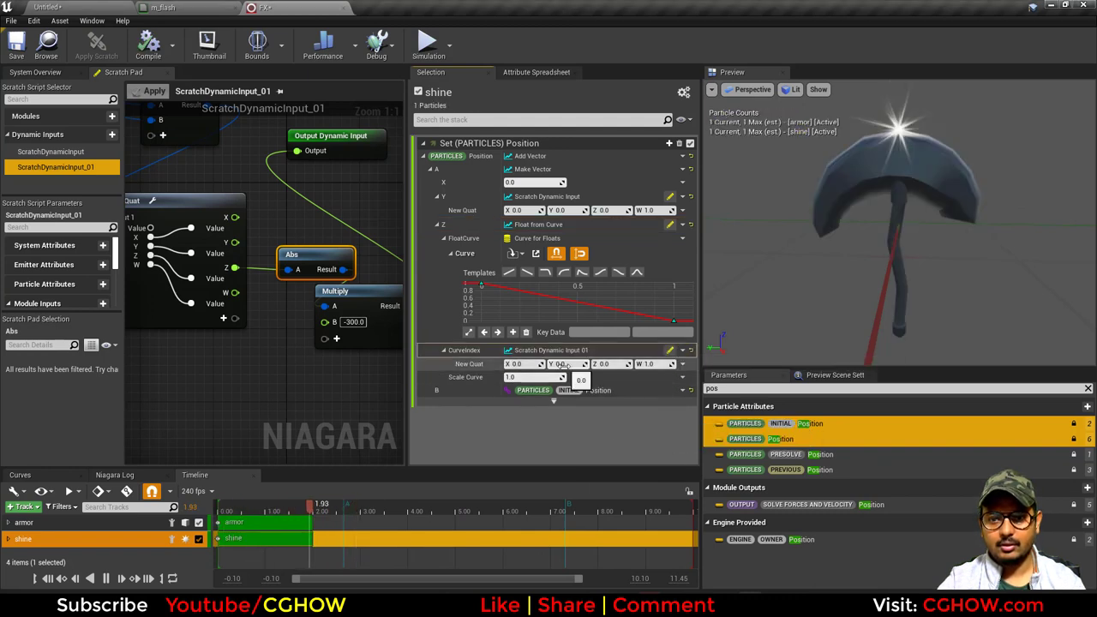
# Apply the rise-and-fall template to the Z float curve and rotate the FX actor in the level to check the shine
pyautogui.click(637, 272)
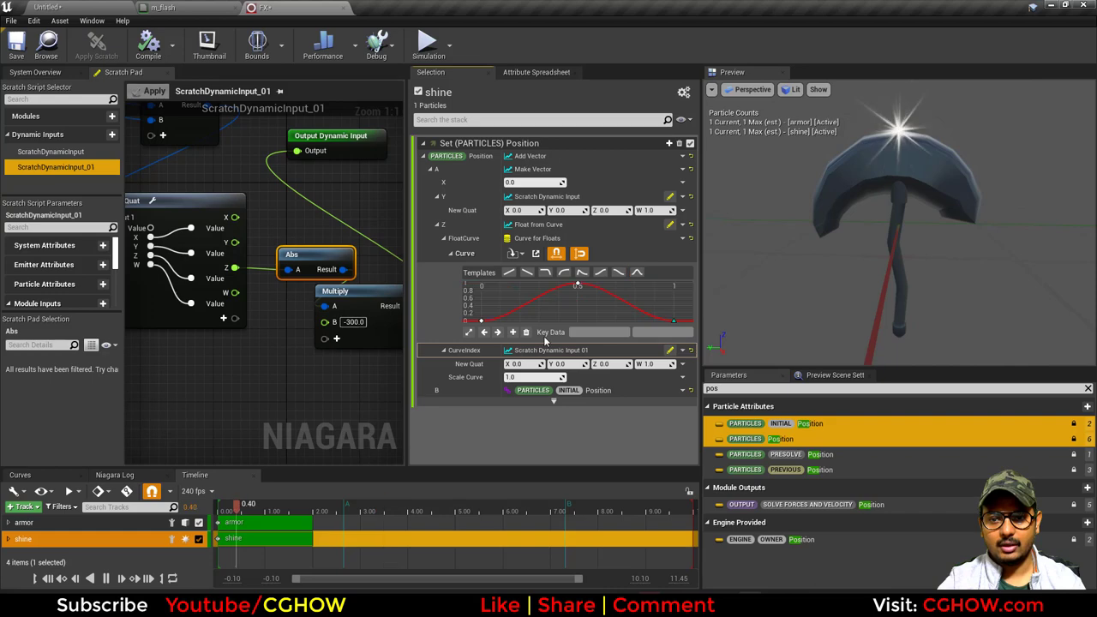
pyautogui.click(110, 6)
pyautogui.moveTo(483, 262); pyautogui.dragTo(437, 266)
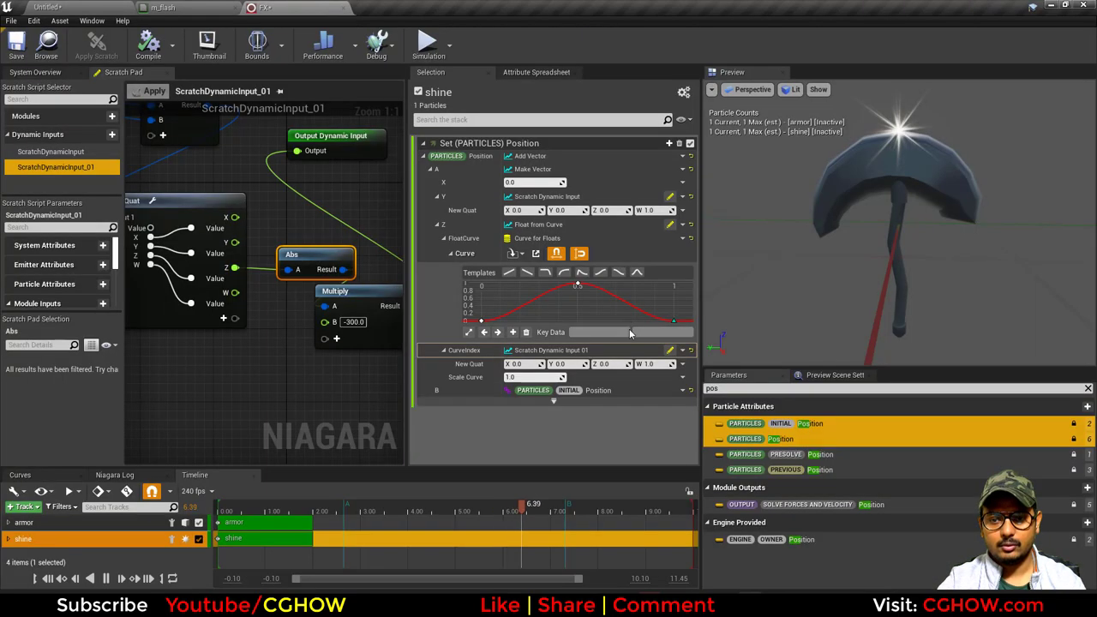
# Connect the Abs result directly to Output Dynamic Input, bypassing the Multiply node, and apply the script
pyautogui.moveTo(289, 158); pyautogui.dragTo(261, 170, button='right')
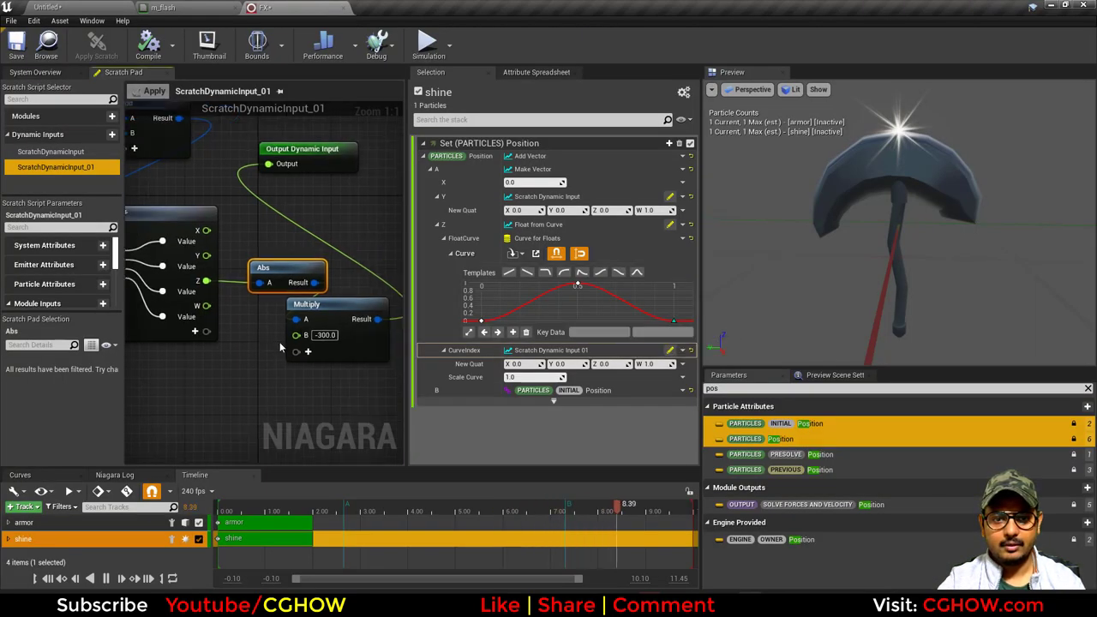
pyautogui.moveTo(260, 171); pyautogui.dragTo(268, 164)
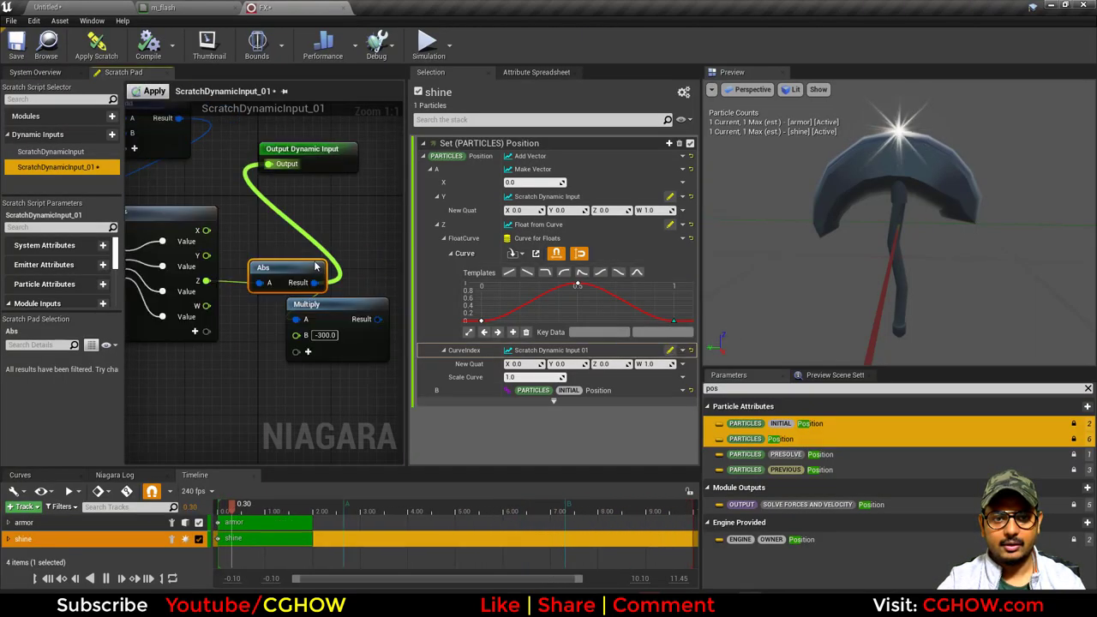
pyautogui.moveTo(349, 351); pyautogui.dragTo(349, 380)
pyautogui.moveTo(252, 340); pyautogui.dragTo(284, 355, button='right')
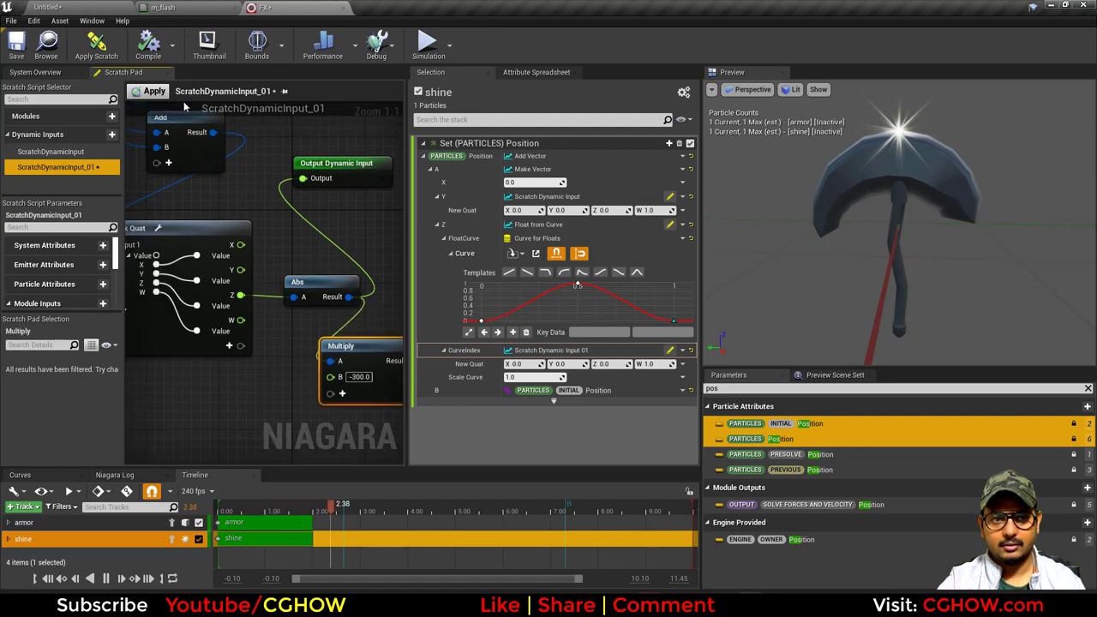
pyautogui.click(152, 91)
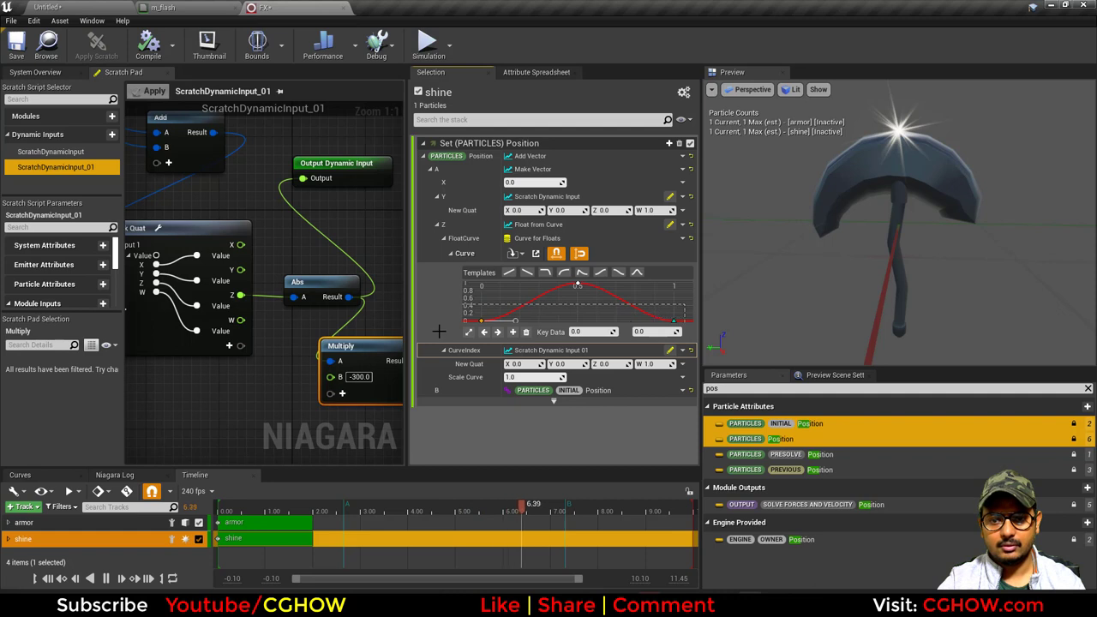
# Set the first and last keys of the Z float curve to -500 and check the shine's position in the level
pyautogui.click(662, 332)
pyautogui.write('-500')
pyautogui.press('Return')
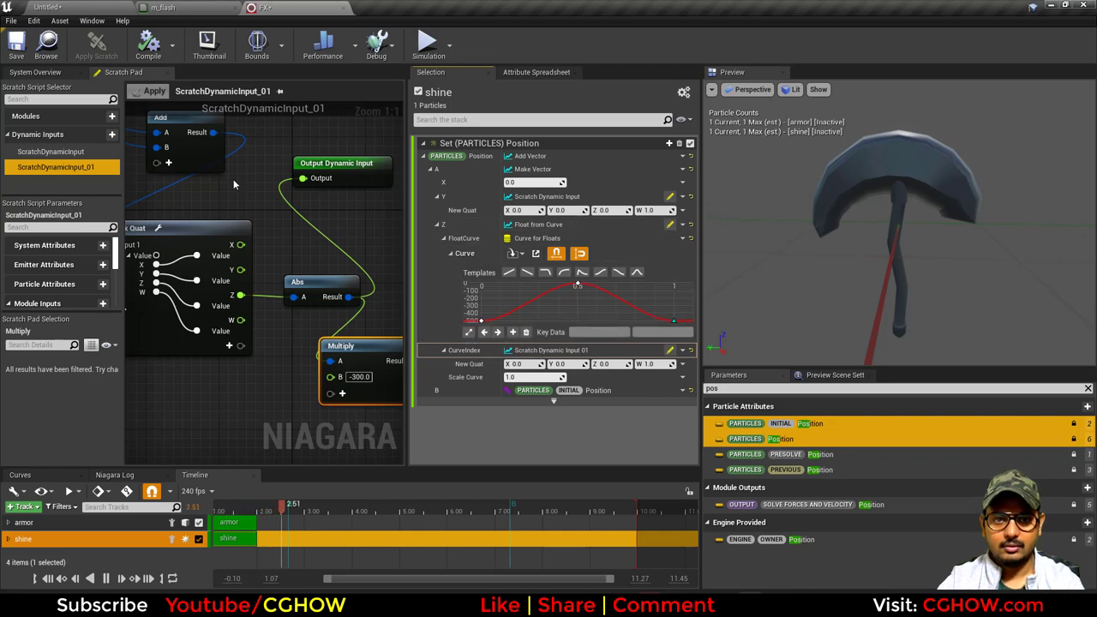
pyautogui.click(53, 5)
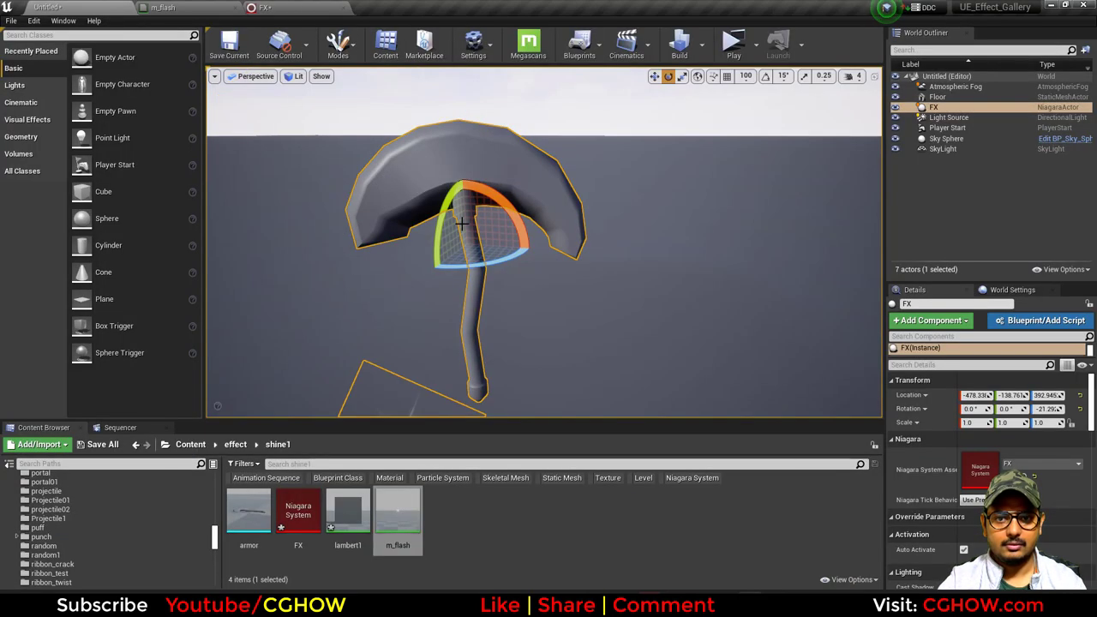
pyautogui.click(261, 6)
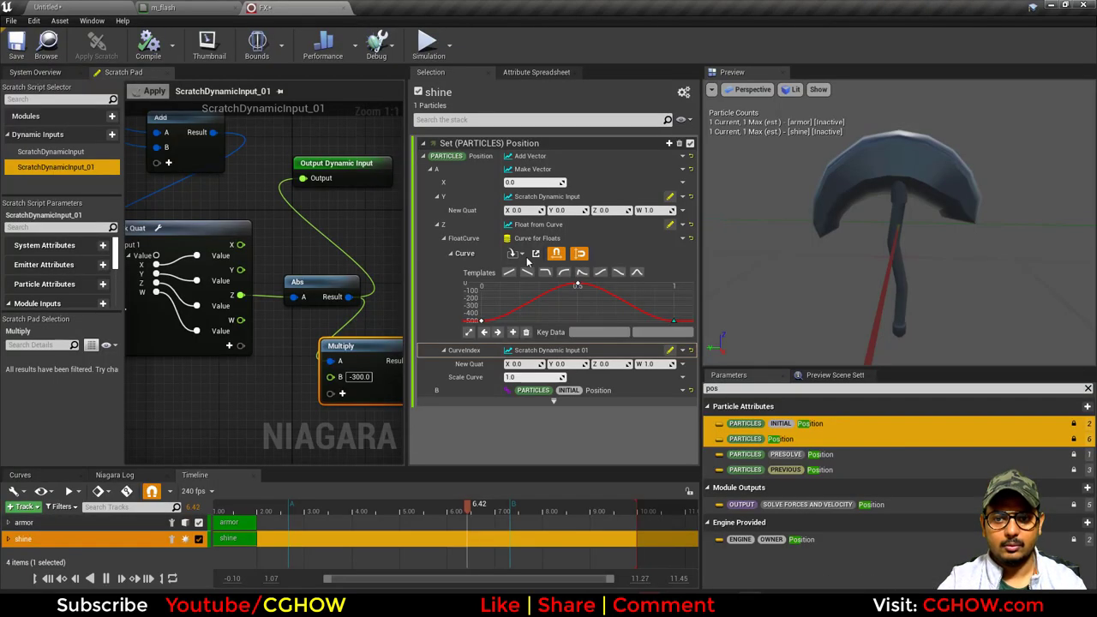
# Set the first and last keys of the Z float curve to -100 and rotate the FX actor in the level to check the shine
pyautogui.moveTo(446, 340); pyautogui.dragTo(445, 341)
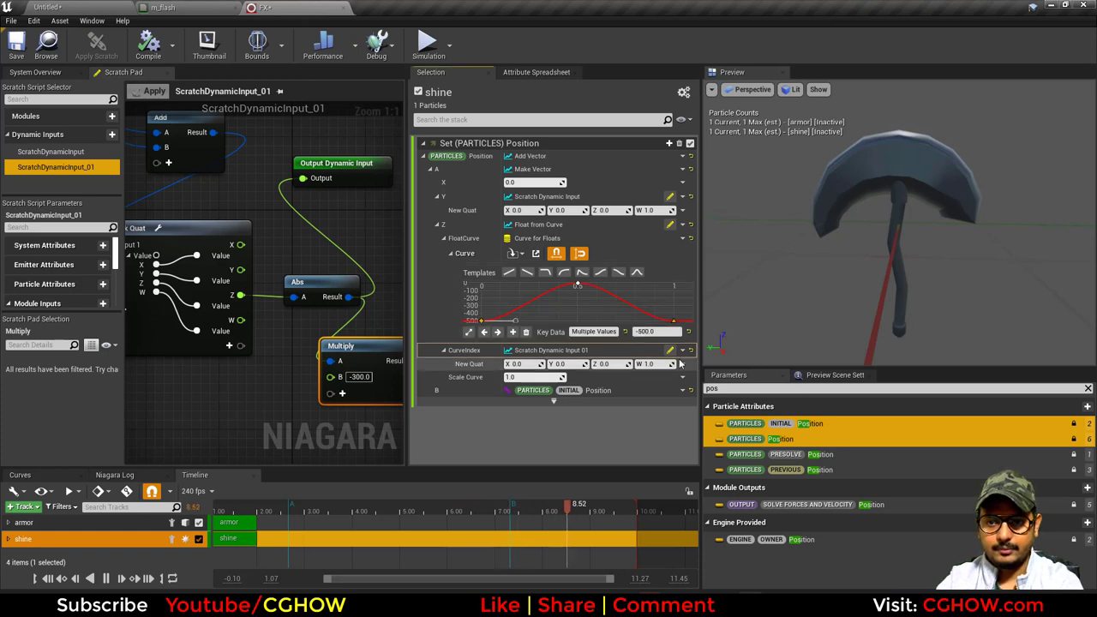
pyautogui.click(665, 332)
pyautogui.write('-100')
pyautogui.press('Return')
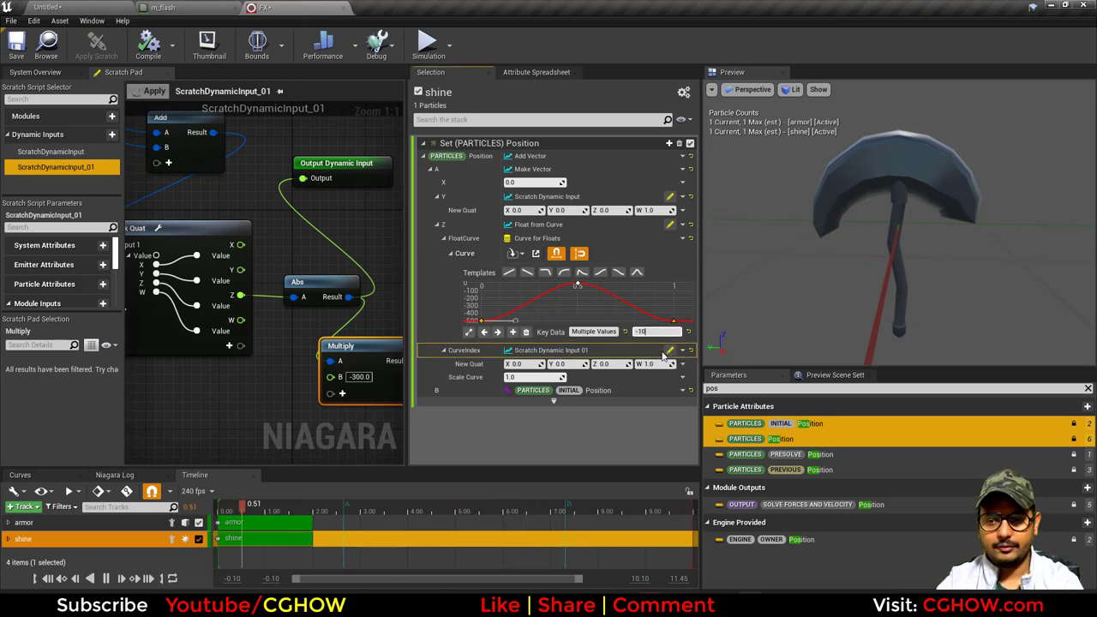
pyautogui.click(30, 53)
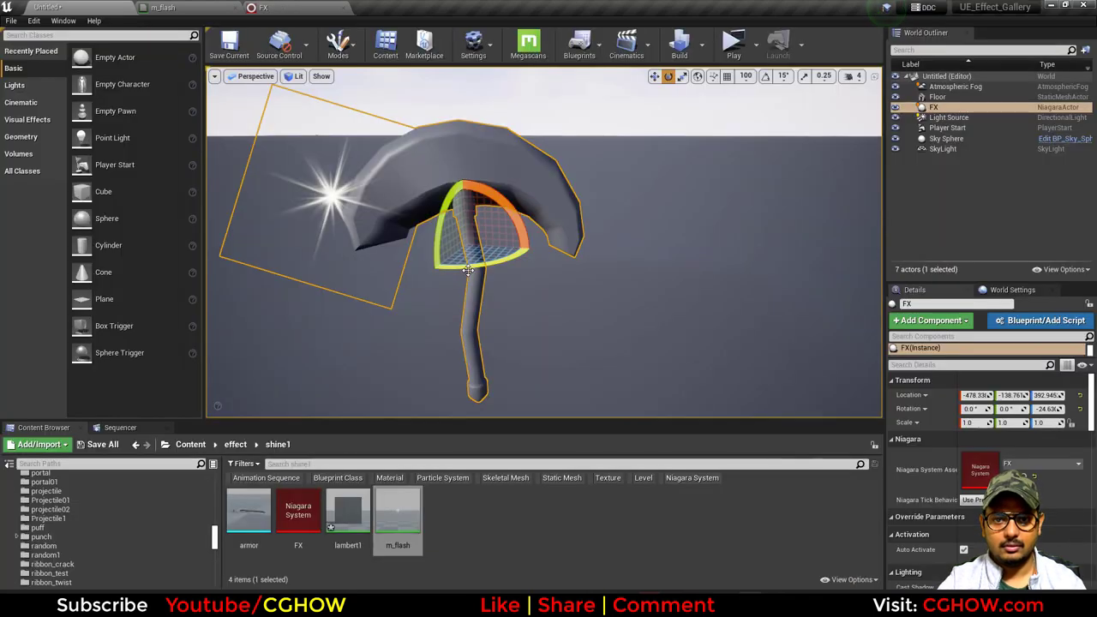
pyautogui.moveTo(468, 270); pyautogui.dragTo(518, 229)
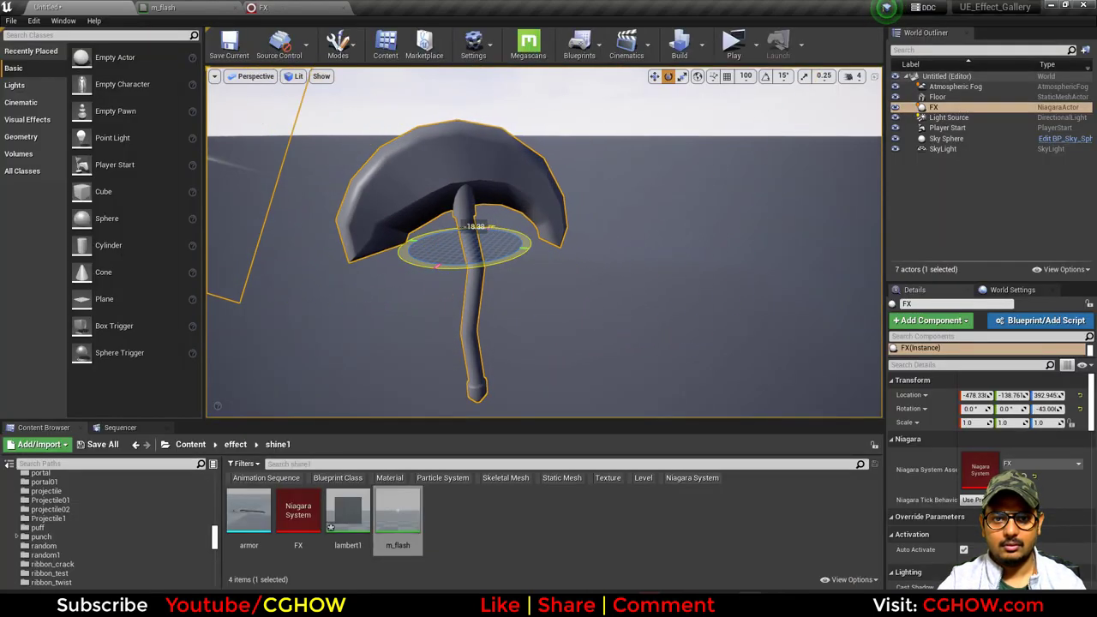
# Set the Z float curve's outer keys to 1 and its middle key to -250, save the system, and rotate the FX actor to check
pyautogui.click(292, 7)
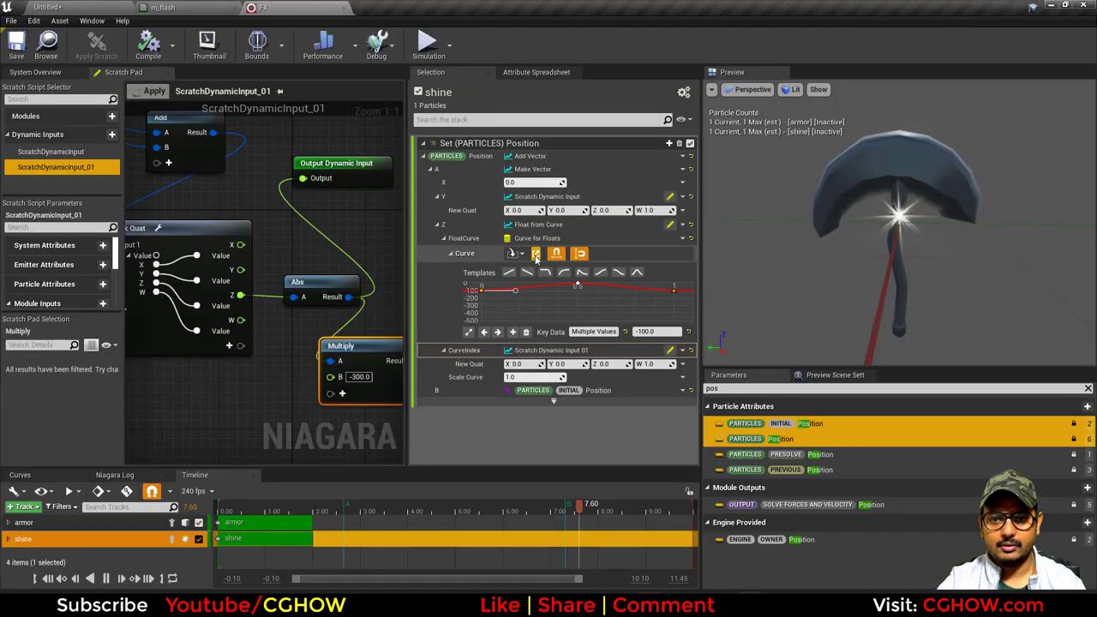
pyautogui.click(655, 333)
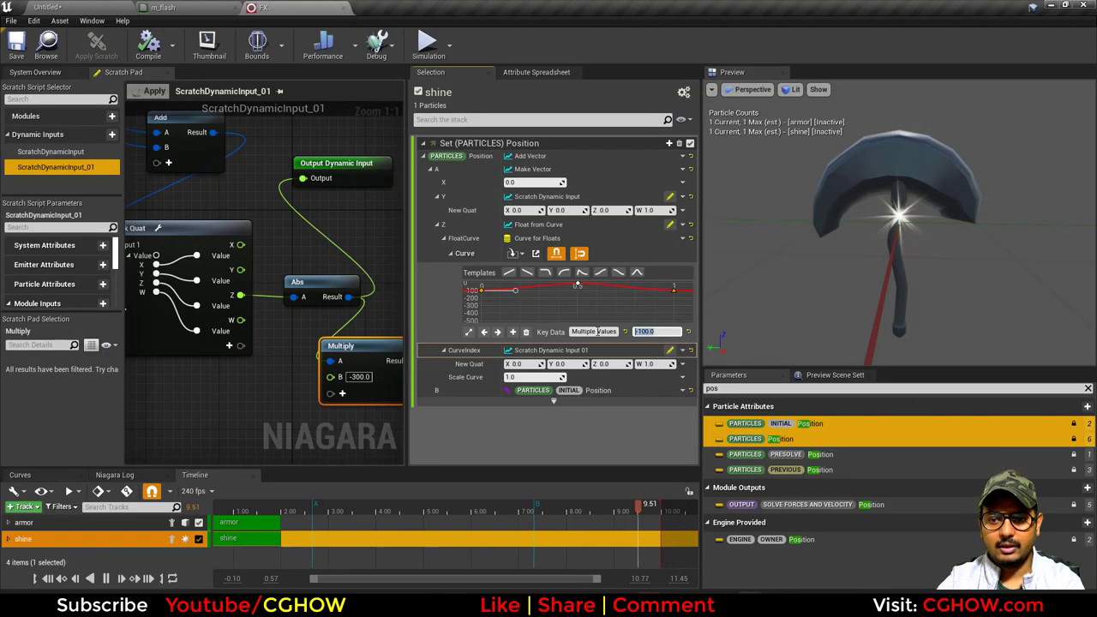
pyautogui.write('1')
pyautogui.press('Return')
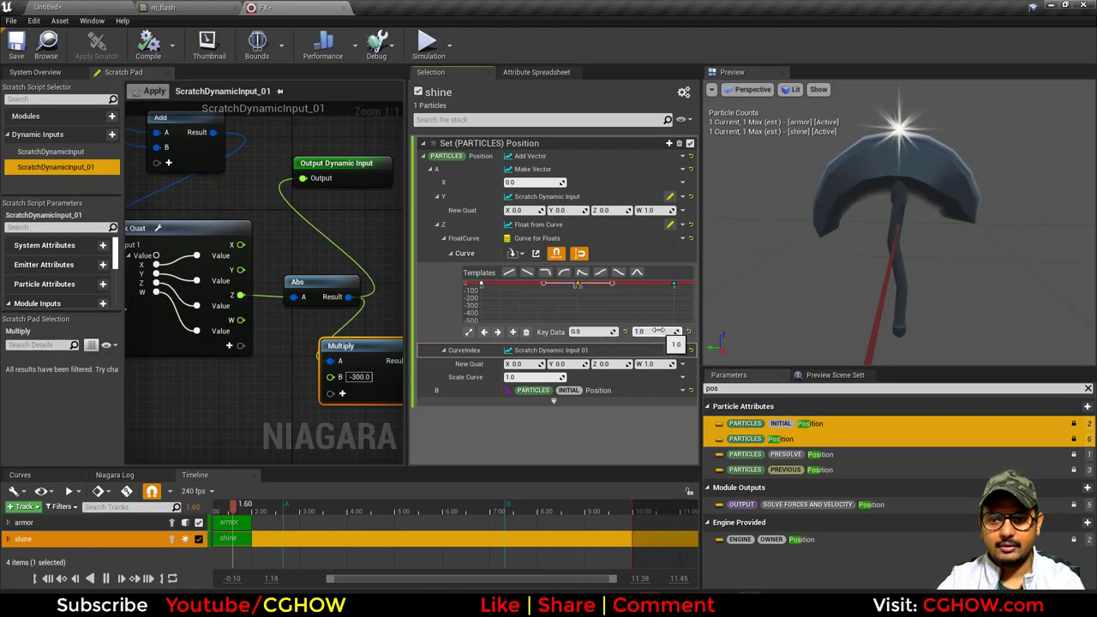
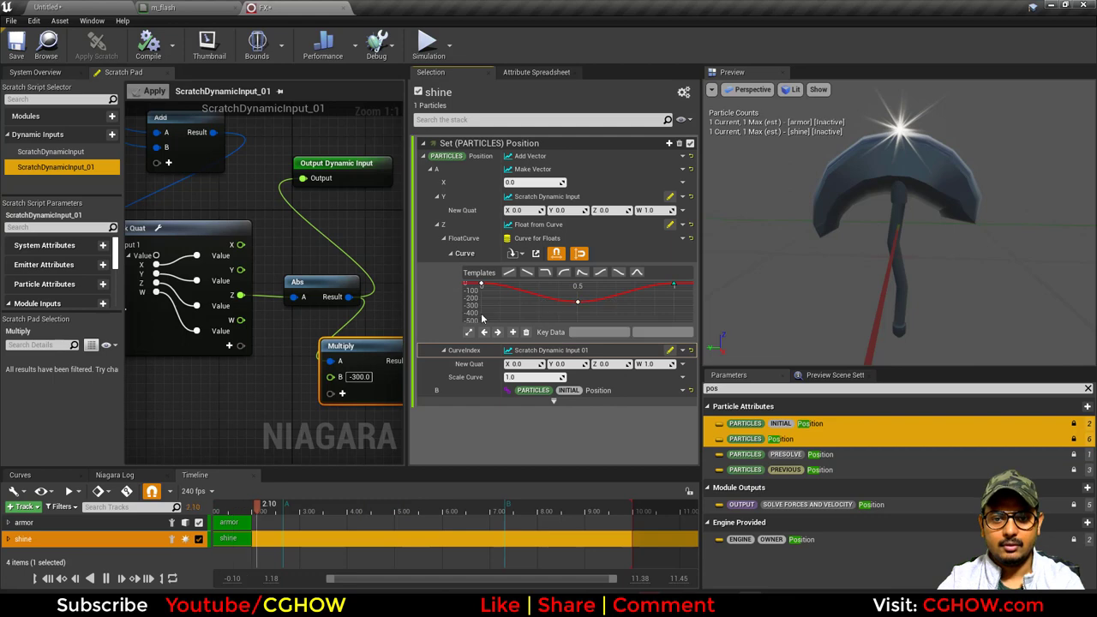
pyautogui.hotkey('ctrl', 's')
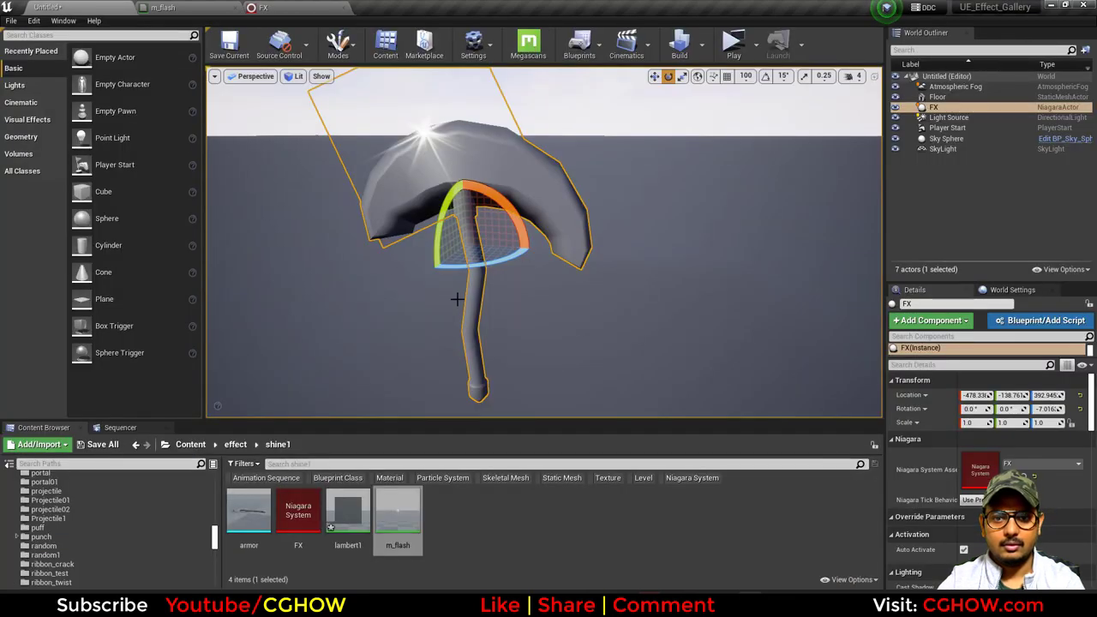
pyautogui.moveTo(489, 264); pyautogui.dragTo(457, 256)
pyautogui.moveTo(457, 256); pyautogui.dragTo(452, 253)
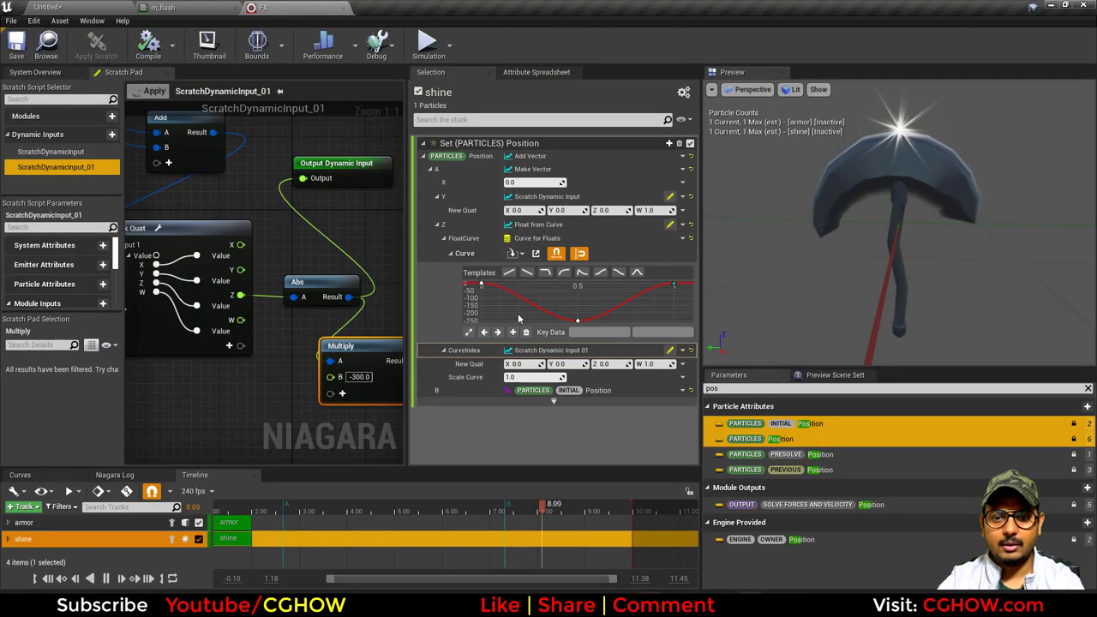
# Angle the tangents of the Z curve's first and last keys downward for a rounder dip, and test the shine by rotating the FX actor
pyautogui.click(481, 283)
pyautogui.moveTo(515, 284); pyautogui.dragTo(506, 306)
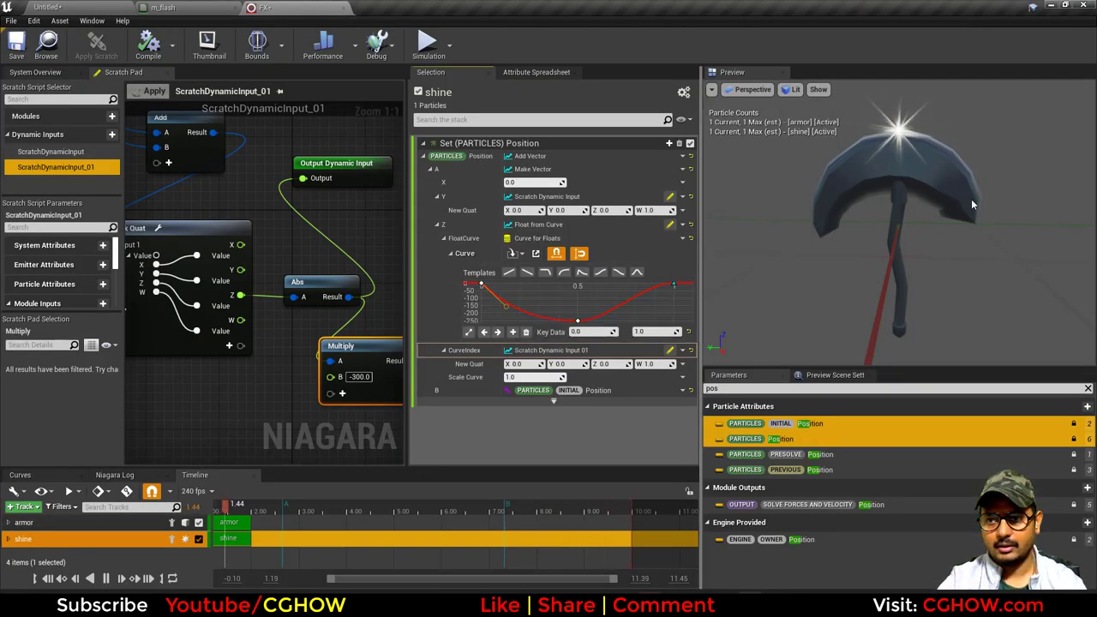
pyautogui.click(674, 284)
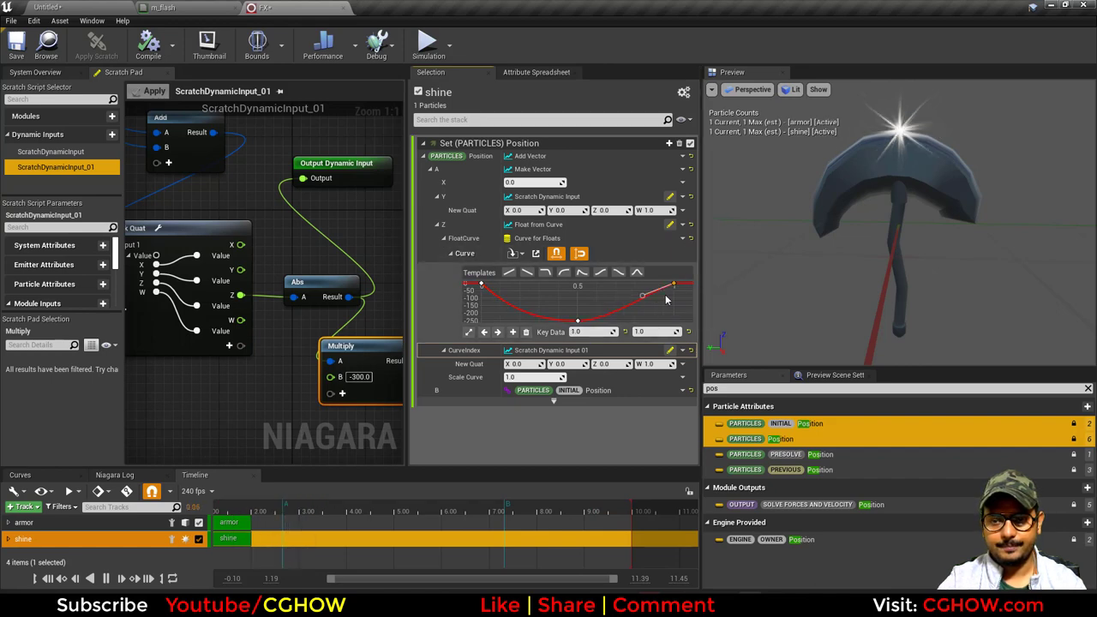
pyautogui.moveTo(643, 297); pyautogui.dragTo(648, 312)
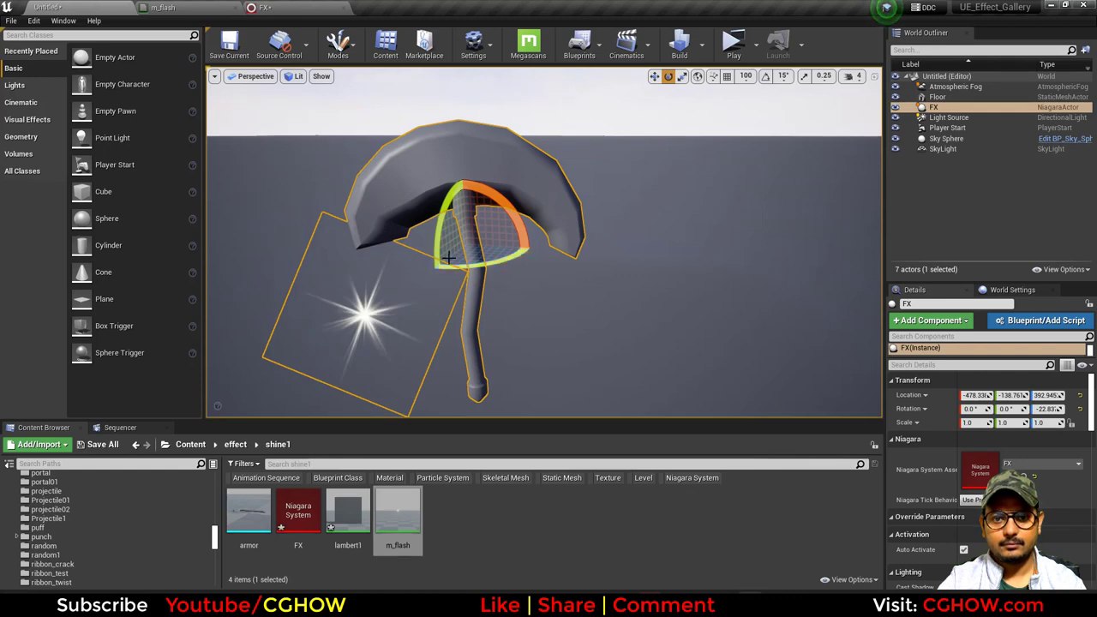
pyautogui.moveTo(481, 266); pyautogui.dragTo(537, 267)
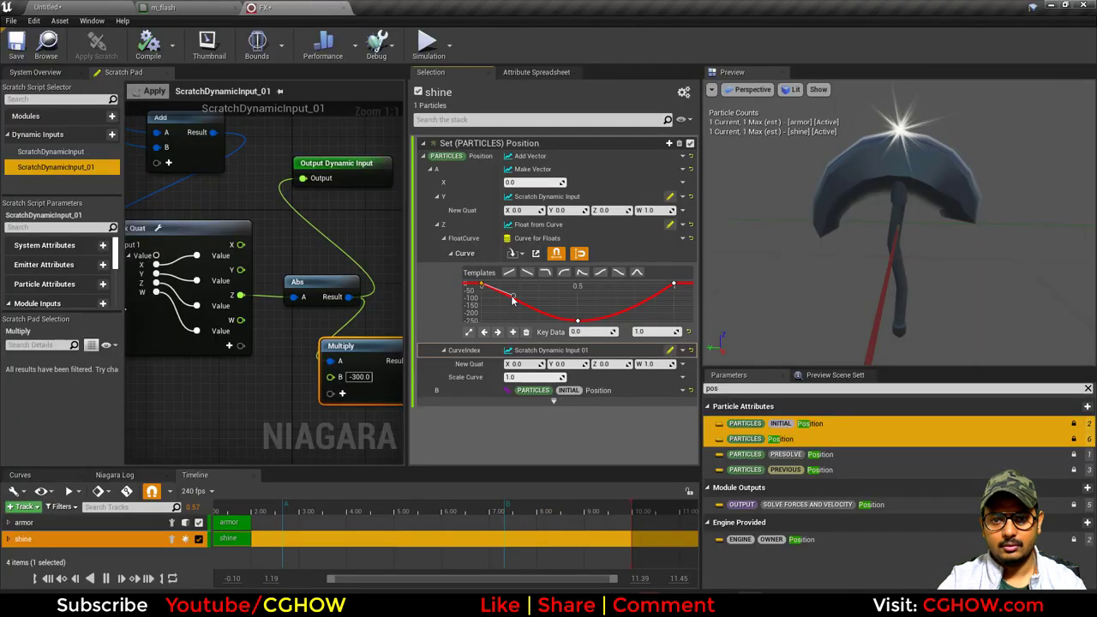
# Flatten the tangents of the Z curve's first and last keys again and rotate the FX actor in the level to check the shine
pyautogui.moveTo(513, 297); pyautogui.dragTo(515, 284)
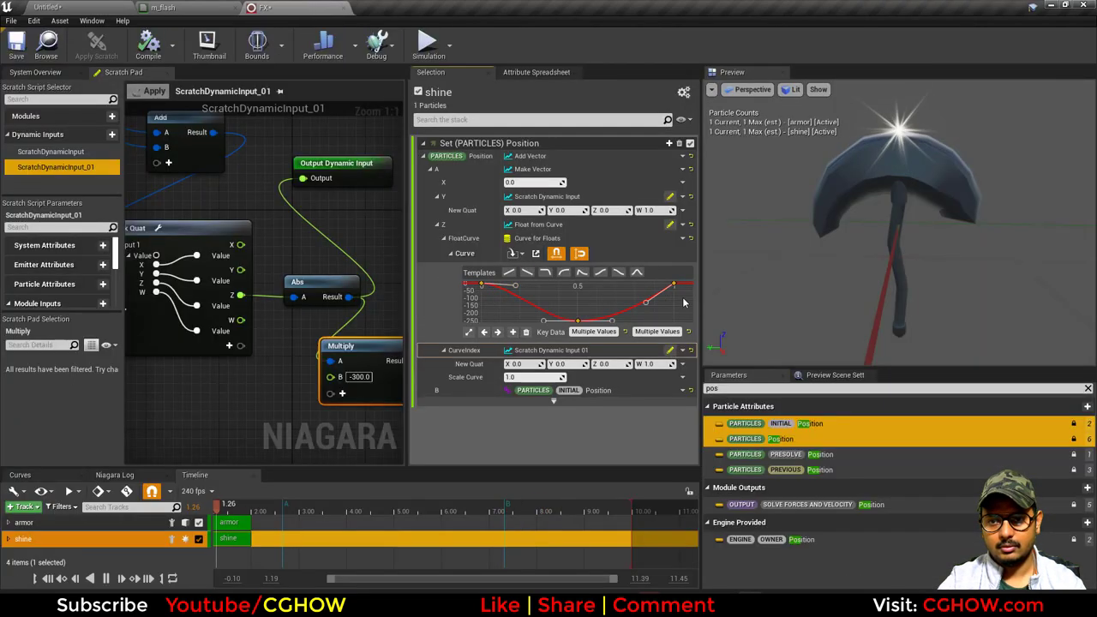
pyautogui.moveTo(649, 306); pyautogui.dragTo(620, 290)
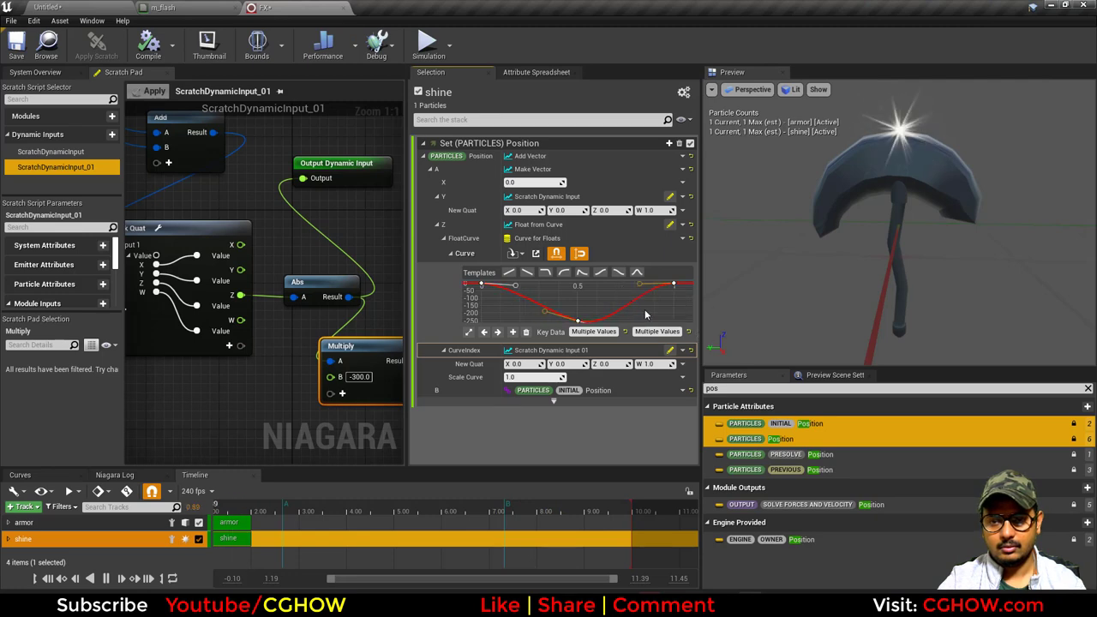
pyautogui.hotkey('ctrl', 'z')
pyautogui.click(578, 321)
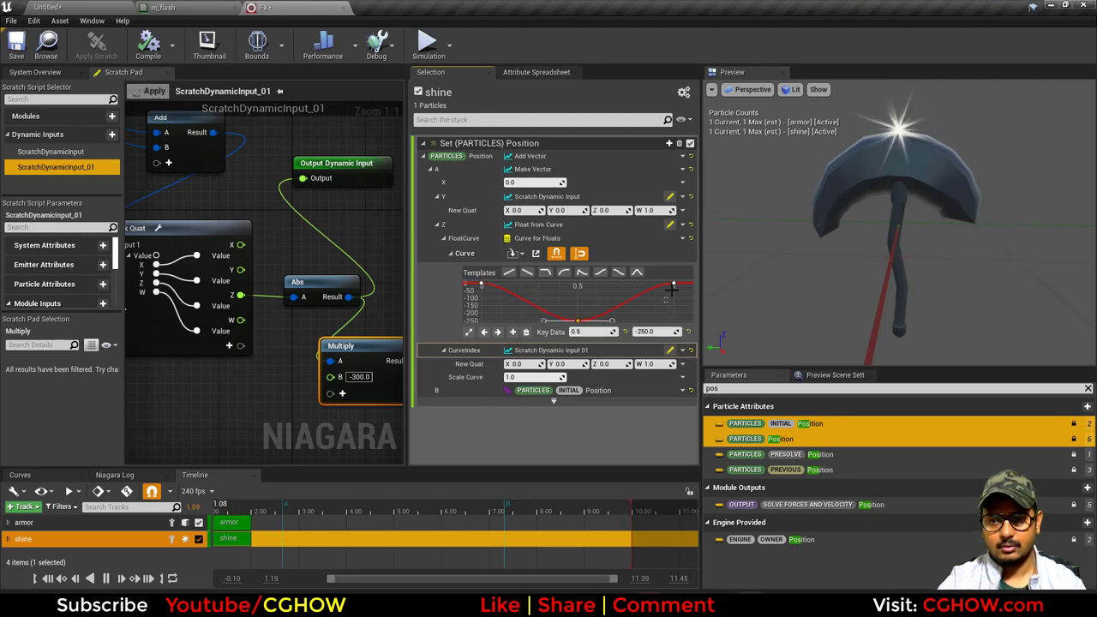
pyautogui.moveTo(640, 284); pyautogui.dragTo(640, 280)
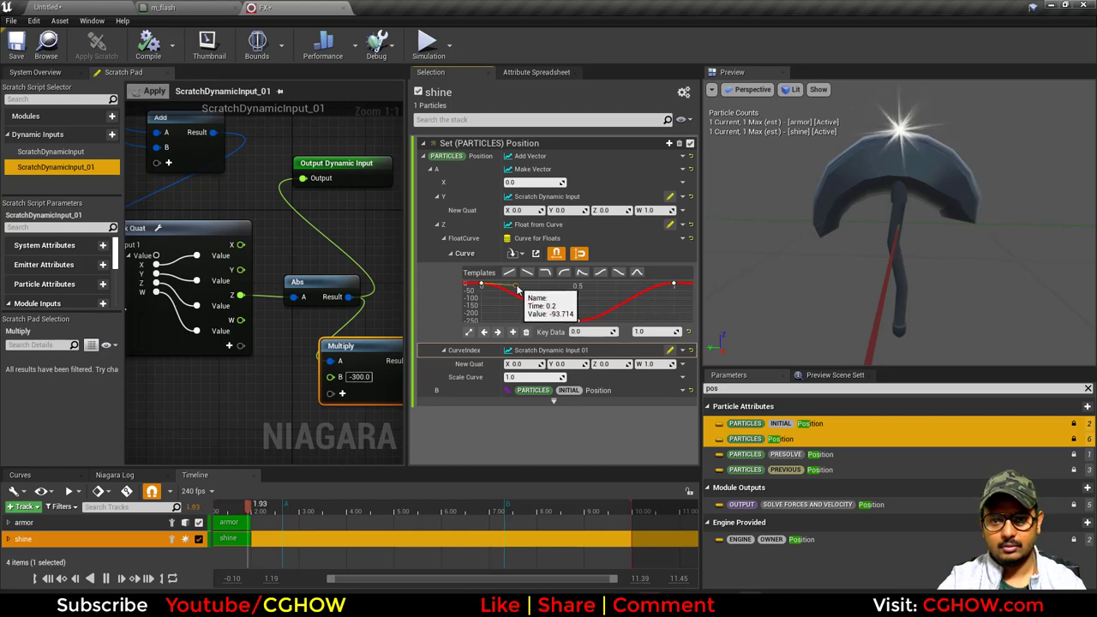
pyautogui.click(79, 7)
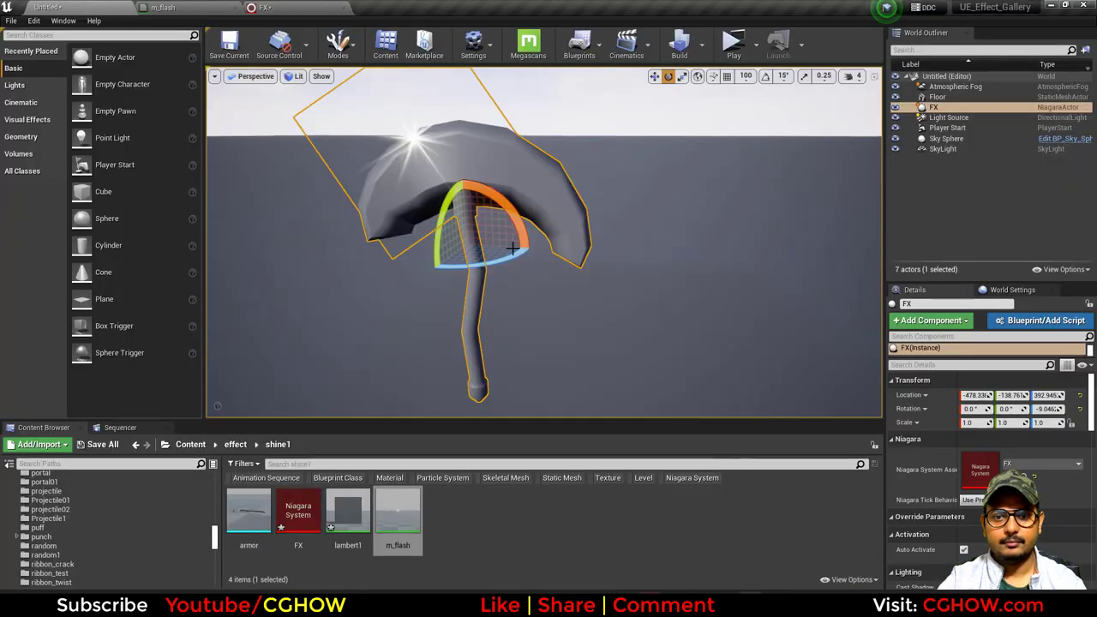
pyautogui.moveTo(512, 248)
pyautogui.mouseDown()
pyautogui.moveTo(563, 255)
pyautogui.moveTo(478, 246)
pyautogui.moveTo(515, 251)
pyautogui.mouseUp()
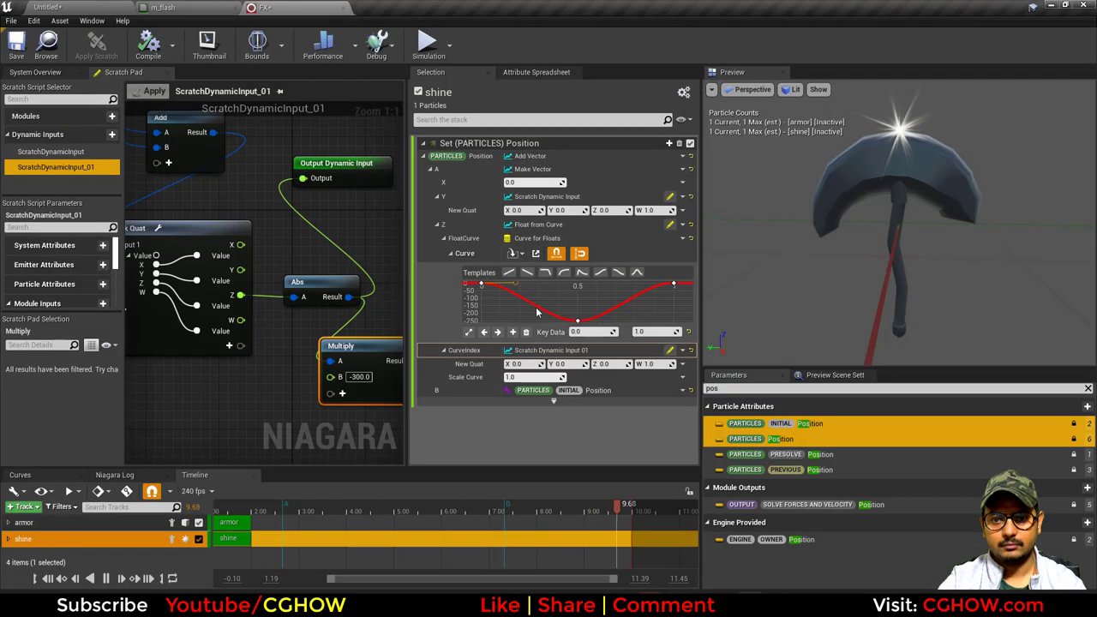
# Add a key at time 0.2 with a value of -75 to the Z float curve and view the shine in the level
pyautogui.middleClick(518, 300)
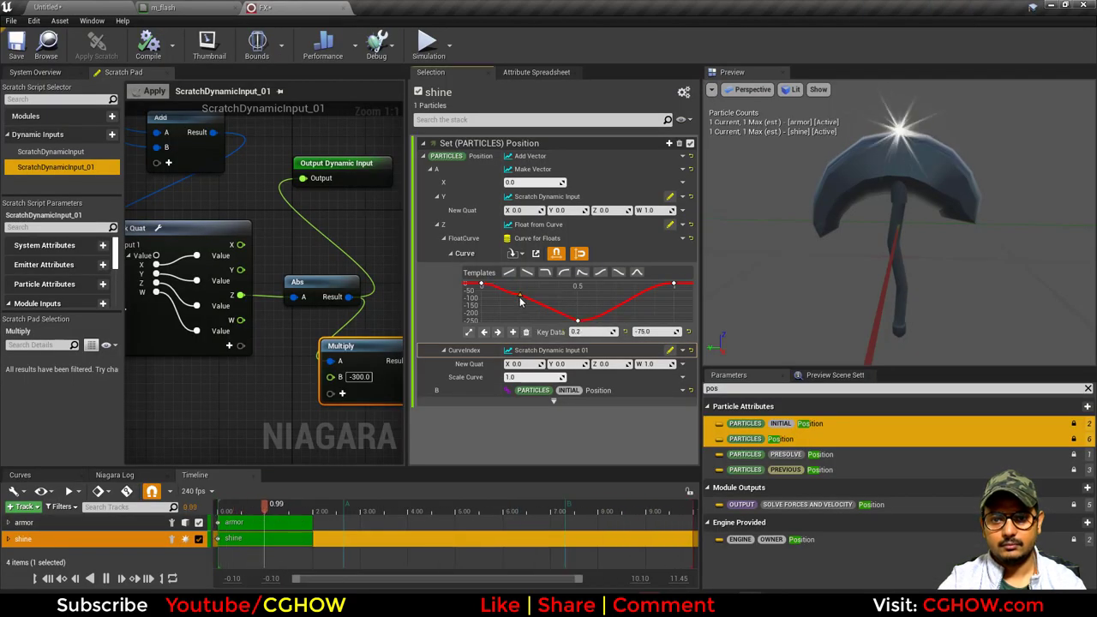
pyautogui.click(519, 295)
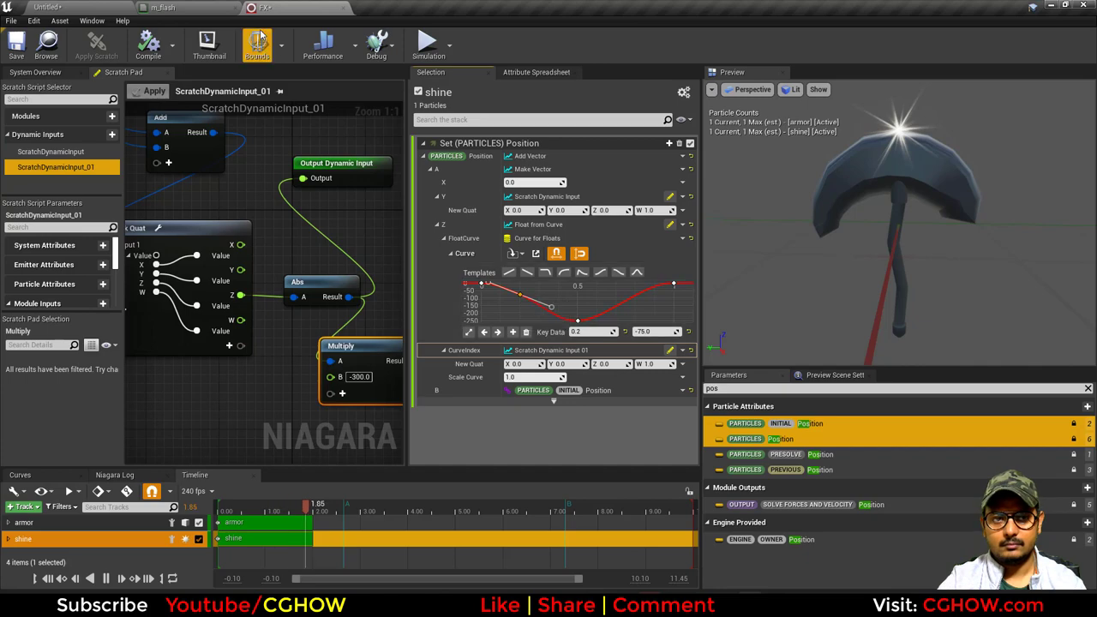
pyautogui.click(122, 7)
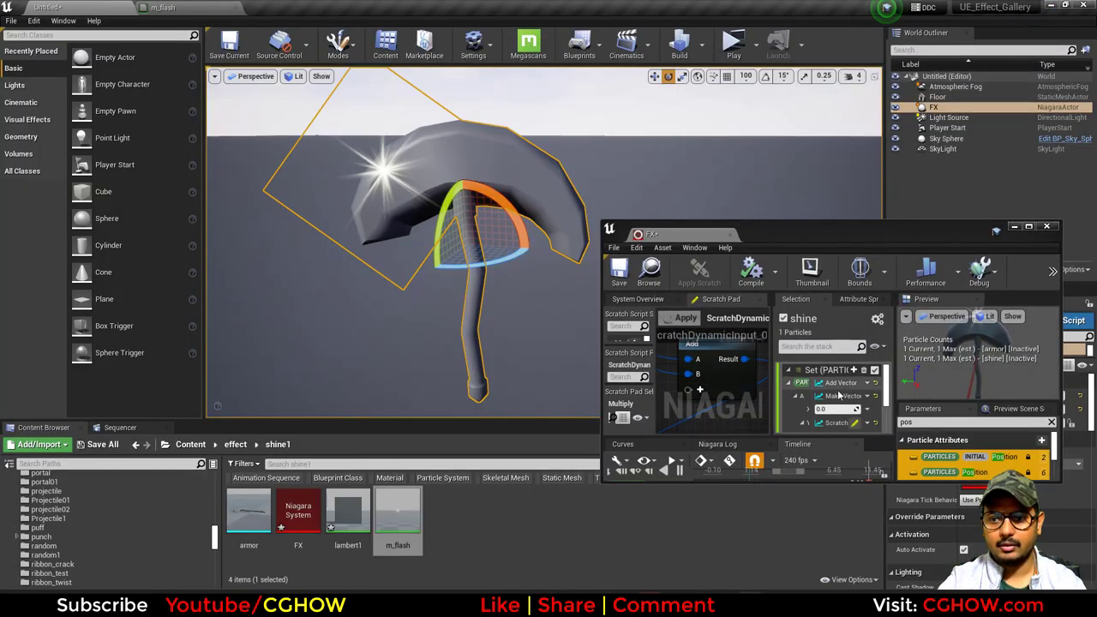
# Move and resize the floating FX editor window so the Z float curve and the axe blade in the level are both visible
pyautogui.moveTo(807, 229); pyautogui.dragTo(785, 129)
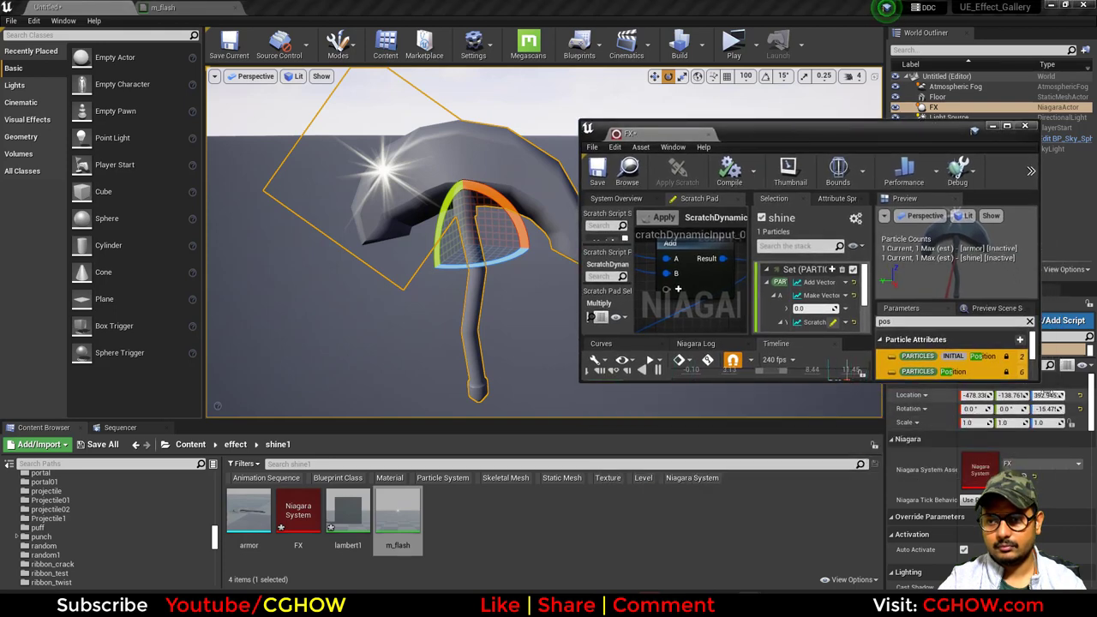
pyautogui.moveTo(1038, 380); pyautogui.dragTo(1096, 555)
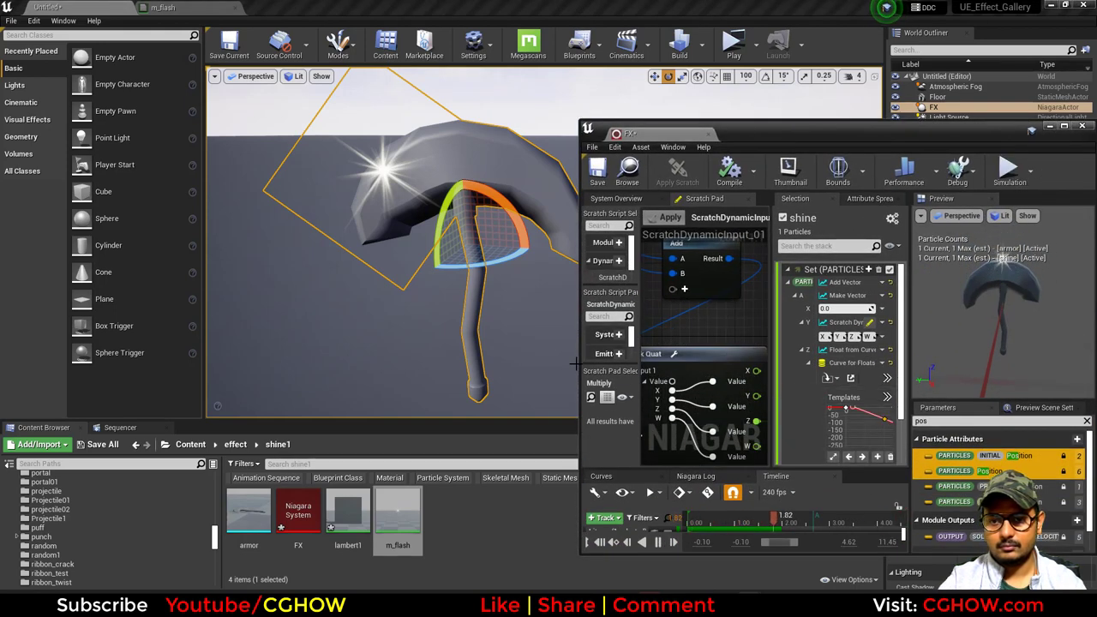
pyautogui.moveTo(579, 366); pyautogui.dragTo(423, 368)
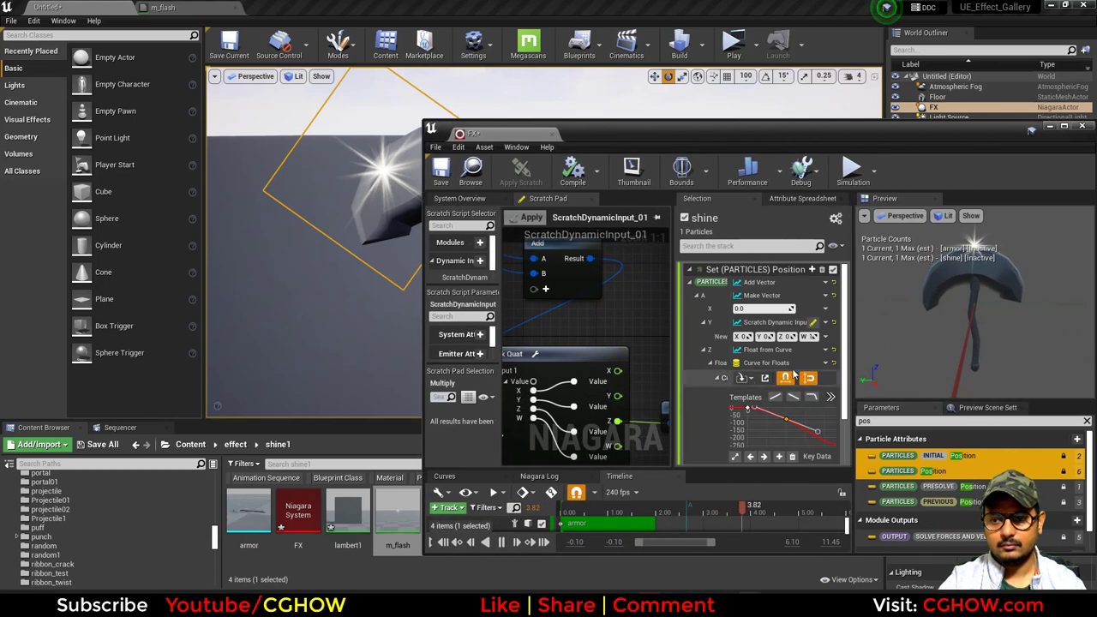
pyautogui.moveTo(851, 361); pyautogui.dragTo(967, 365)
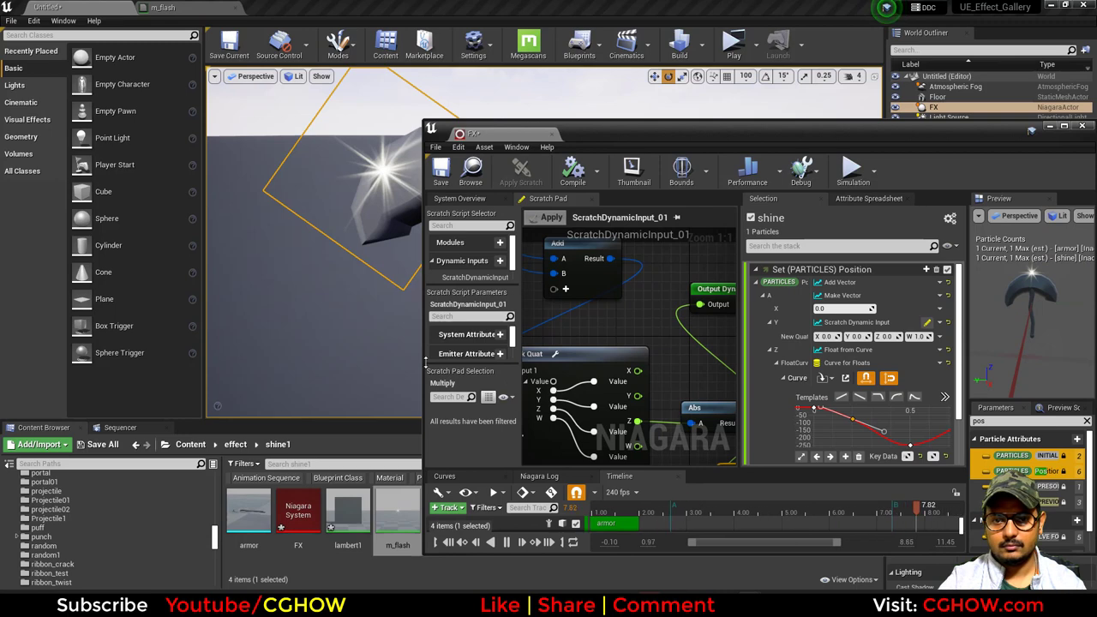
pyautogui.moveTo(423, 361); pyautogui.dragTo(323, 363)
pyautogui.click(298, 319)
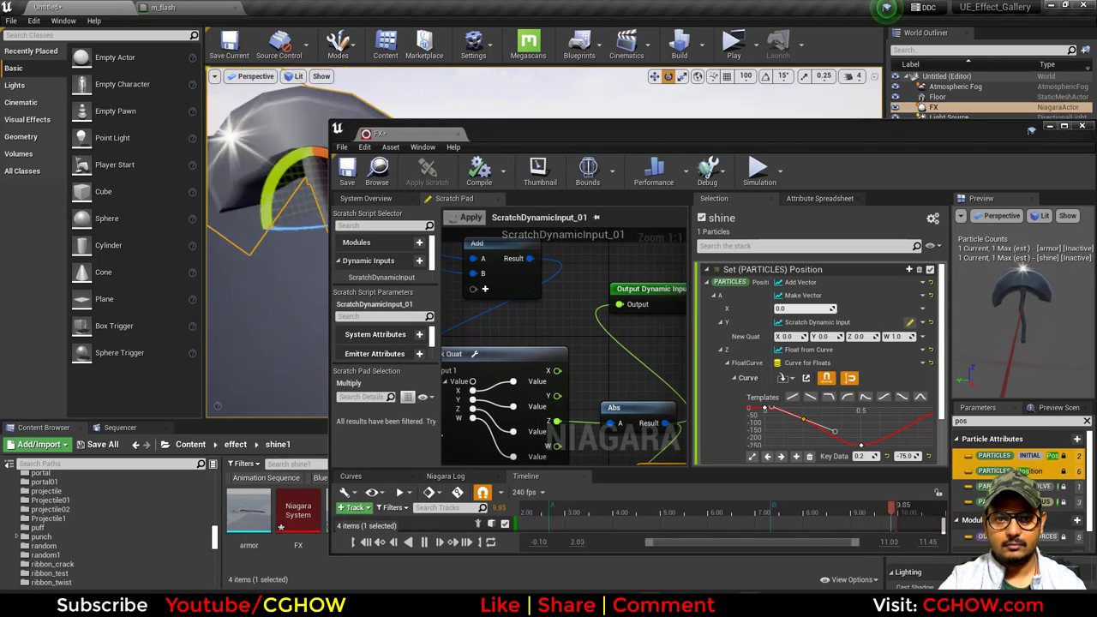
pyautogui.moveTo(493, 130); pyautogui.dragTo(336, 214)
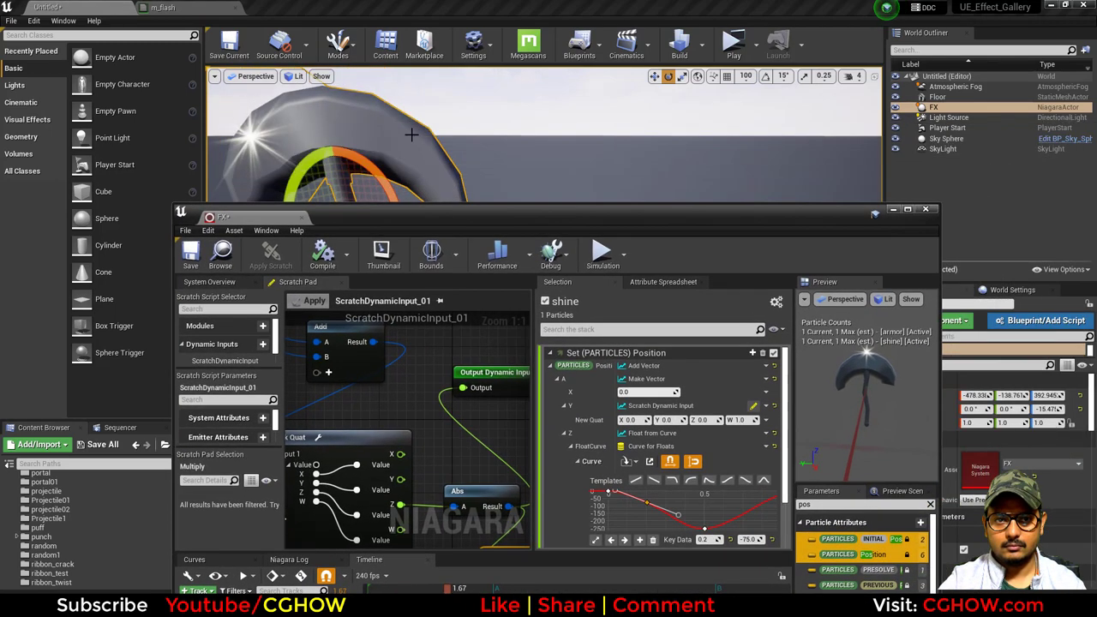
# Raise the Z curve's key at time 0.2 to about -50 and rotate the FX actor to compare the shine with the blade edge
pyautogui.click(651, 508)
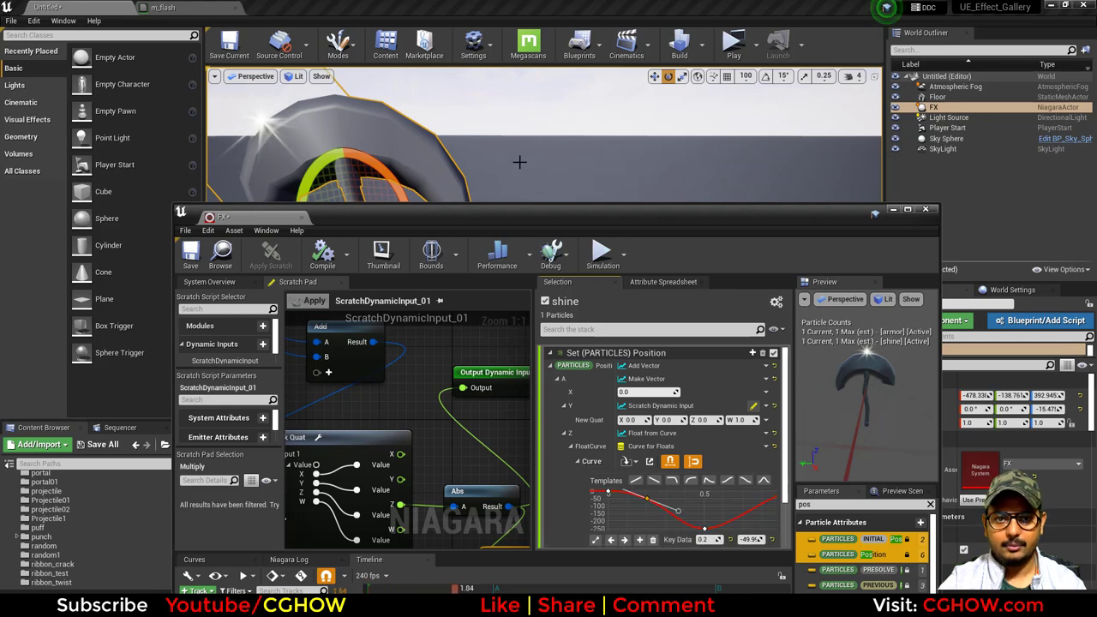
pyautogui.moveTo(492, 214); pyautogui.dragTo(440, 342)
pyautogui.moveTo(383, 228); pyautogui.dragTo(383, 232)
pyautogui.keyDown('alt'); pyautogui.moveTo(517, 265); pyautogui.dragTo(654, 259); pyautogui.keyUp('alt')
pyautogui.moveTo(520, 219); pyautogui.dragTo(389, 219)
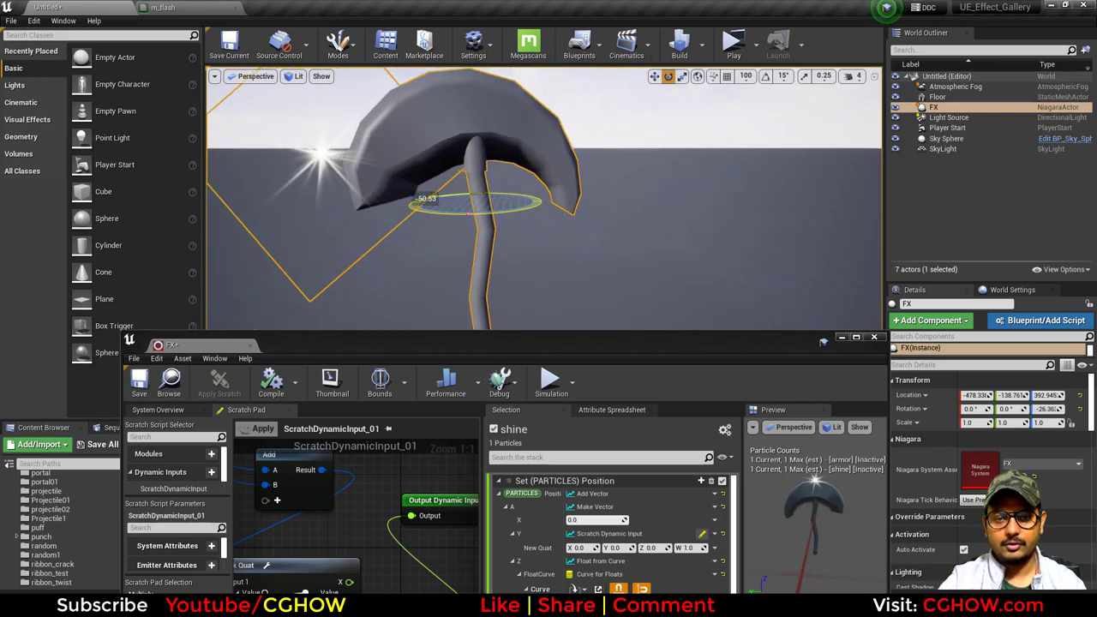
pyautogui.scroll(-3, 675, 237)
pyautogui.keyDown('alt'); pyautogui.moveTo(653, 248); pyautogui.dragTo(634, 333); pyautogui.keyUp('alt')
pyautogui.click(607, 341)
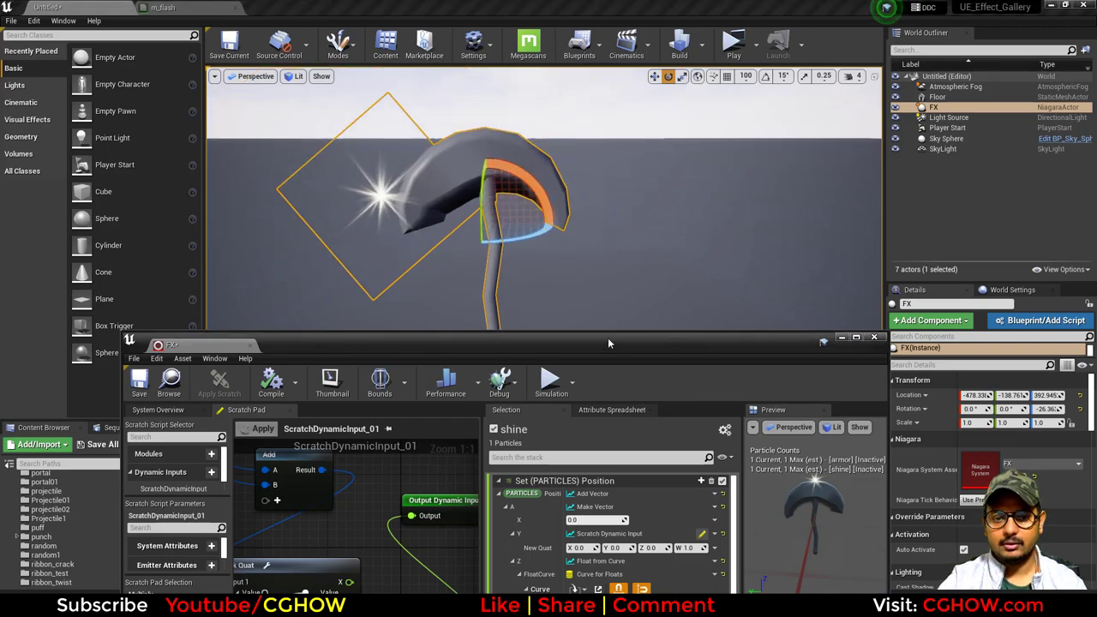
# Dock the FX editor back into the main window and rotate the FX actor in the level to check the shine along the blade
pyautogui.moveTo(228, 346); pyautogui.dragTo(257, 7)
pyautogui.click(62, 6)
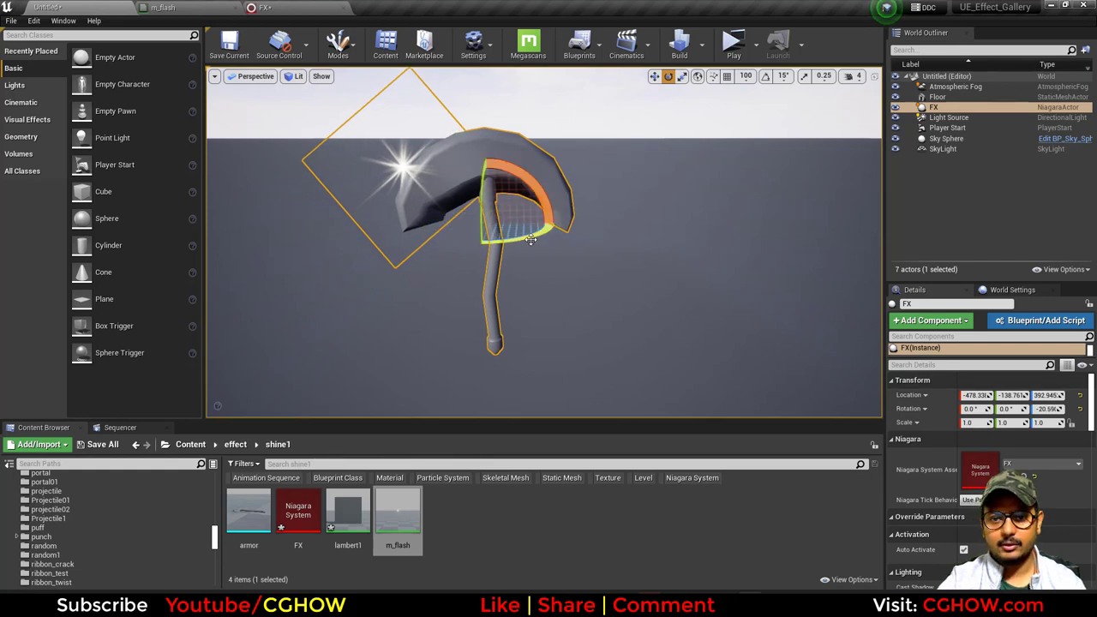
pyautogui.moveTo(531, 240); pyautogui.dragTo(454, 208)
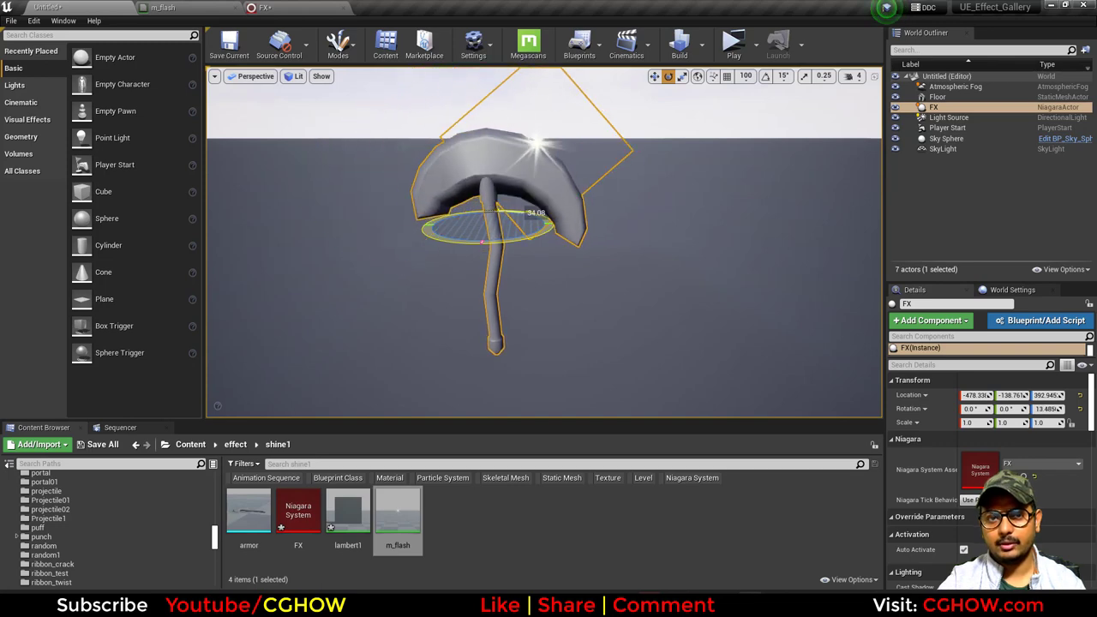
pyautogui.click(313, 6)
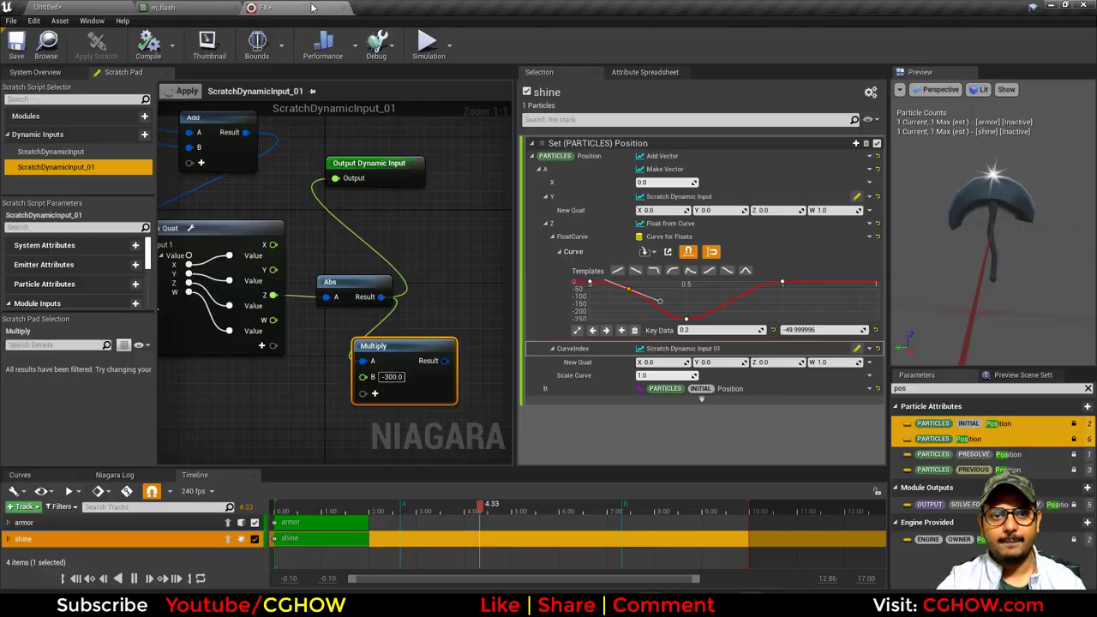
# Delete the unused Multiply node set to -300 from the ScratchDynamicInput_01 graph and apply the scratch change
pyautogui.click(420, 365)
pyautogui.click(397, 353)
pyautogui.press('Delete')
pyautogui.moveTo(327, 332); pyautogui.dragTo(418, 319, button='right')
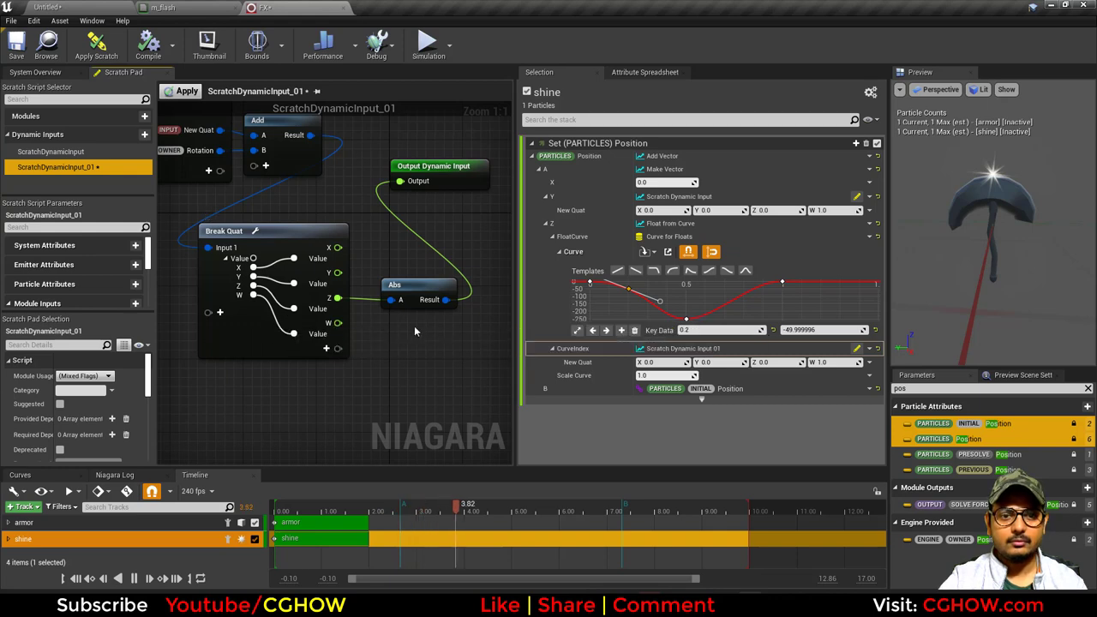
pyautogui.click(187, 90)
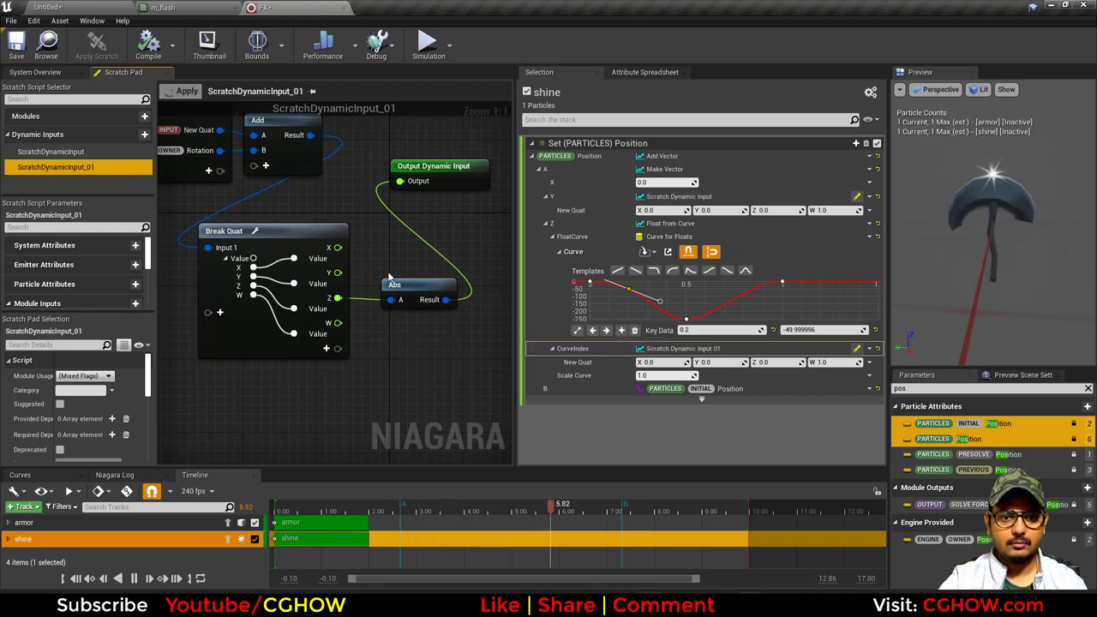
# Add a Clamp node fed by the Abs result and convert its Min and Max pins to float
pyautogui.moveTo(423, 294); pyautogui.dragTo(352, 299, button='right')
pyautogui.moveTo(374, 304); pyautogui.dragTo(425, 292)
pyautogui.write('clam')
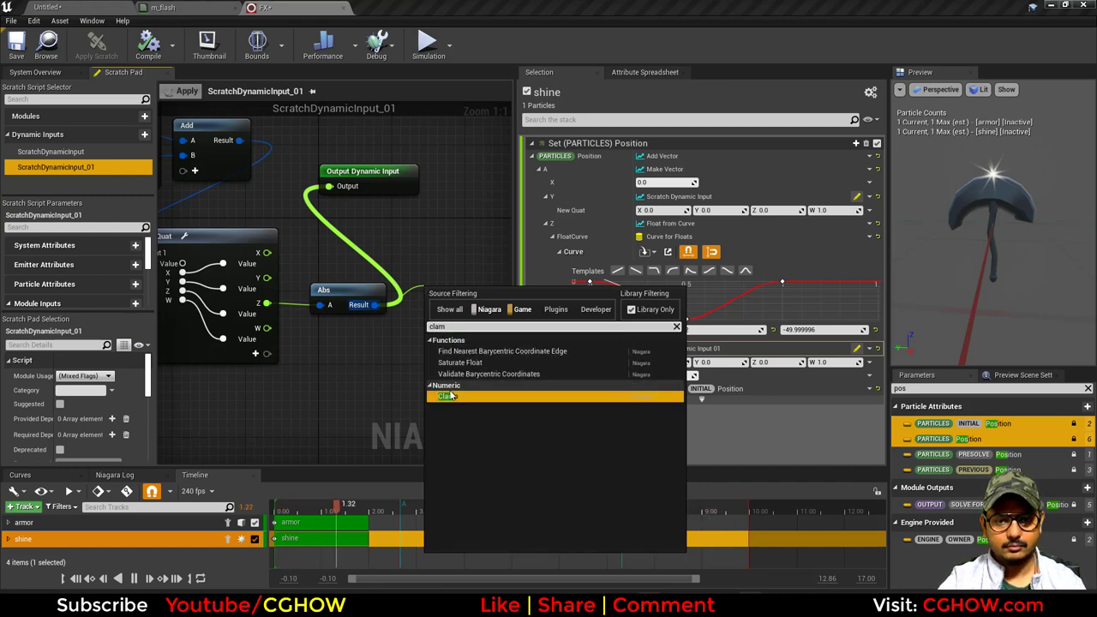
pyautogui.click(451, 395)
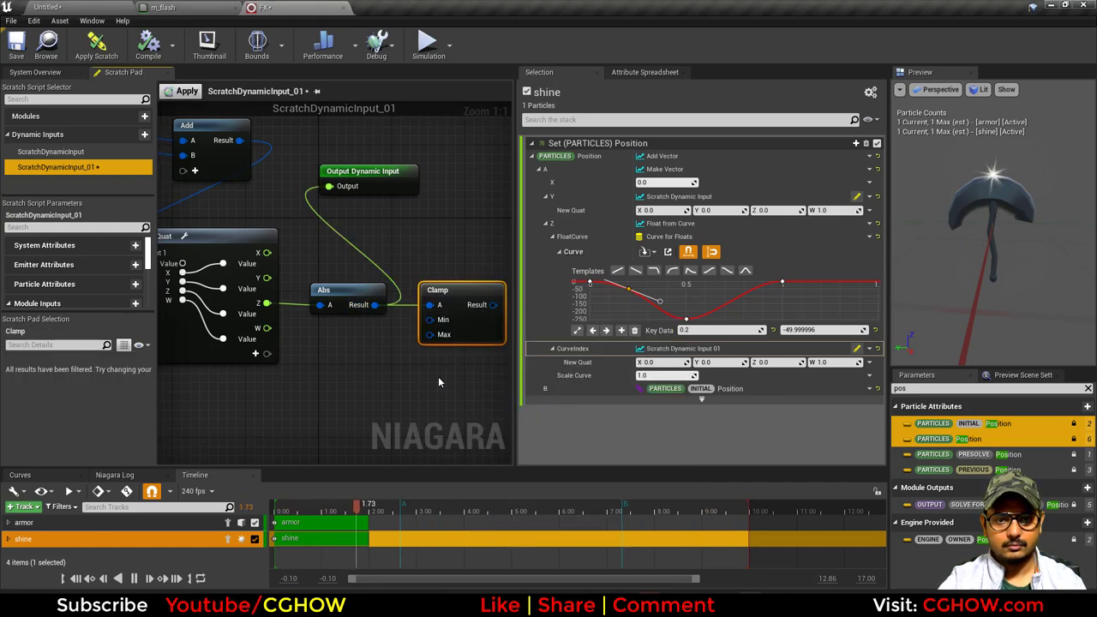
pyautogui.moveTo(410, 367); pyautogui.dragTo(374, 387, button='right')
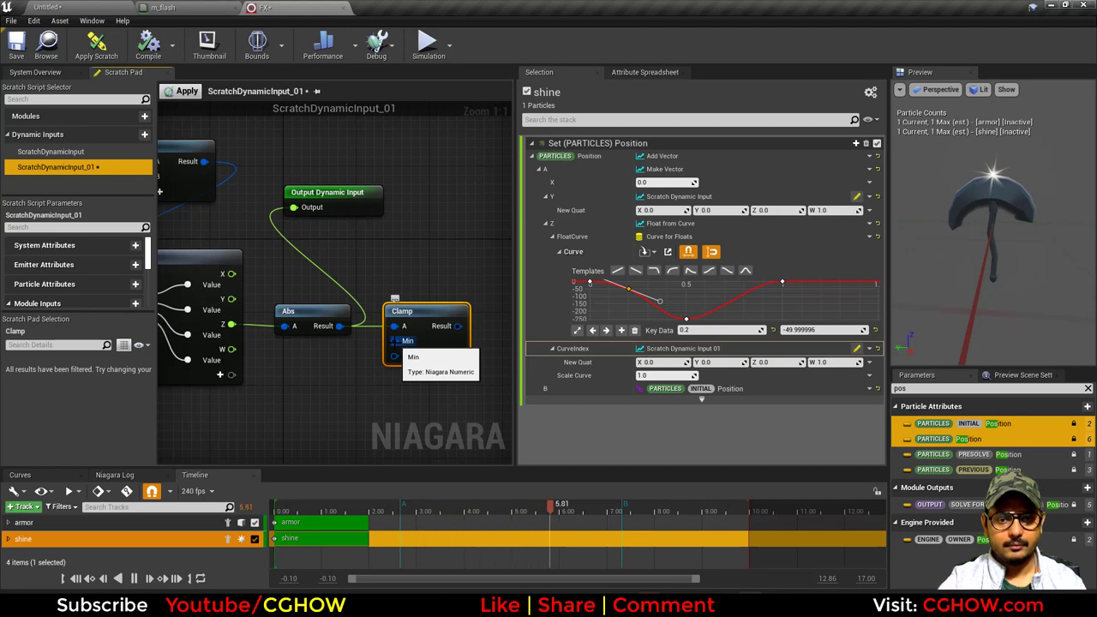
pyautogui.rightClick(395, 341)
pyautogui.moveTo(441, 372)
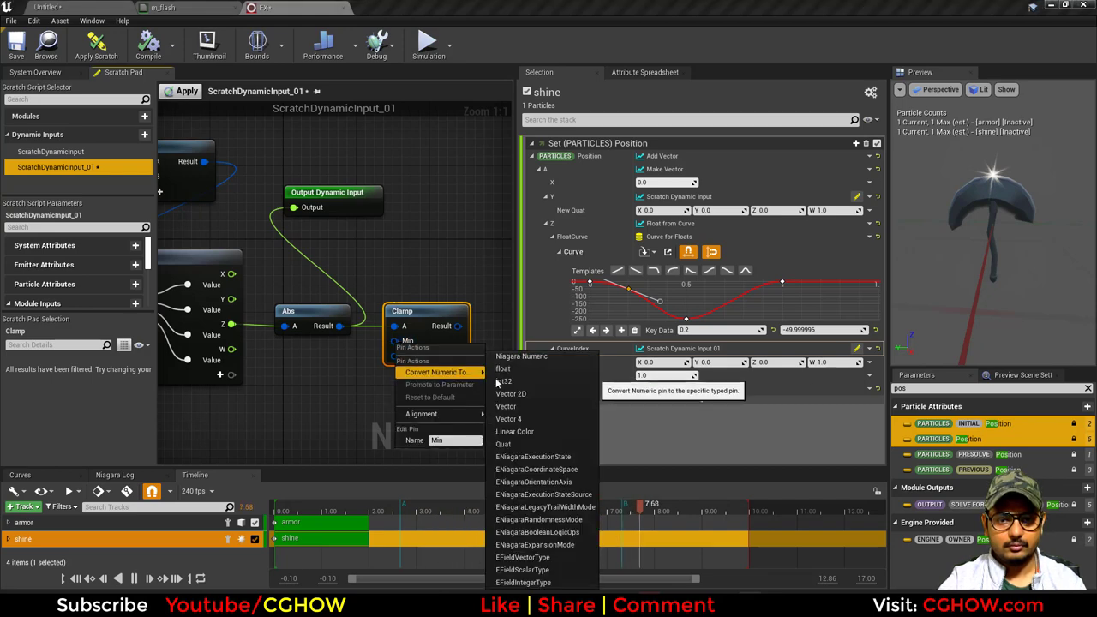
pyautogui.click(506, 368)
pyautogui.rightClick(396, 358)
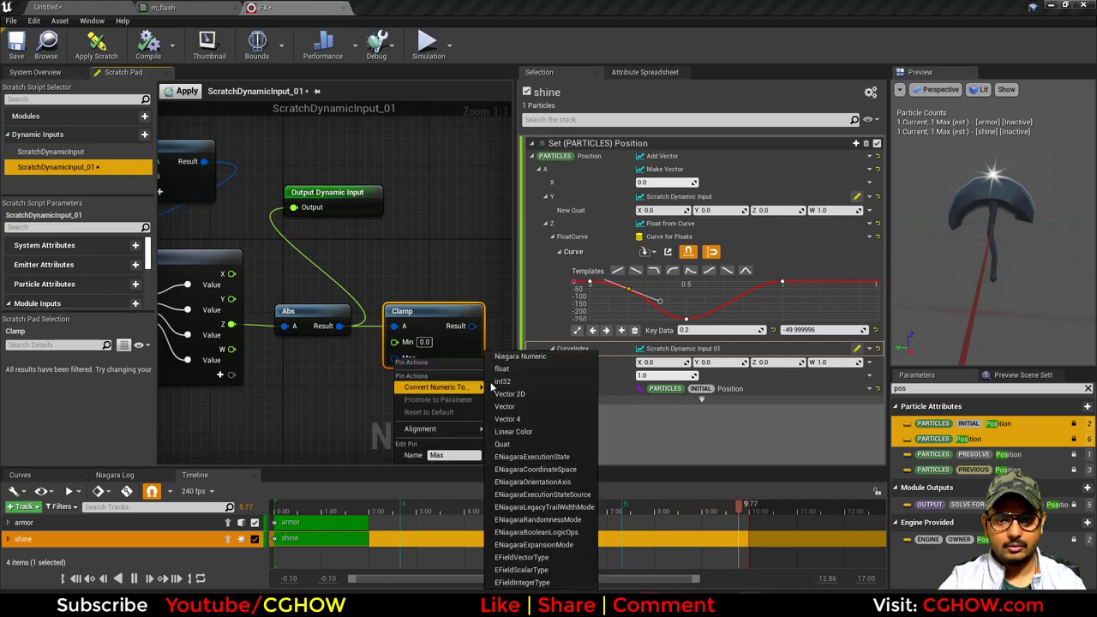
pyautogui.click(514, 368)
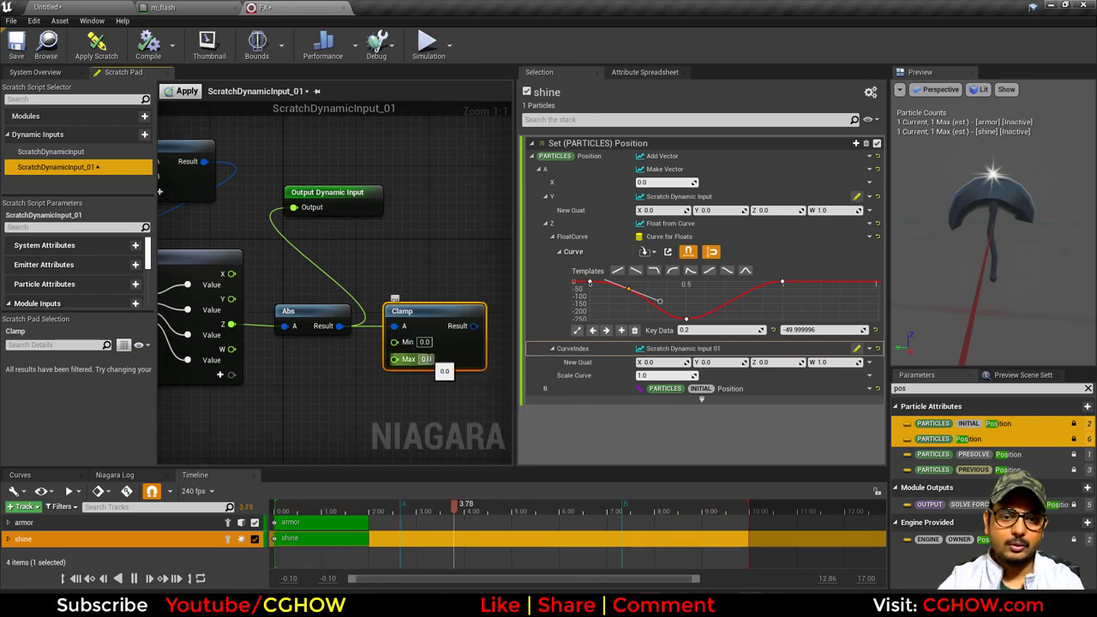
# Set the Clamp's Max to 20, wire its result into Output Dynamic Input and apply the scratch changes
pyautogui.click(427, 359)
pyautogui.write('20')
pyautogui.moveTo(474, 326); pyautogui.dragTo(293, 208)
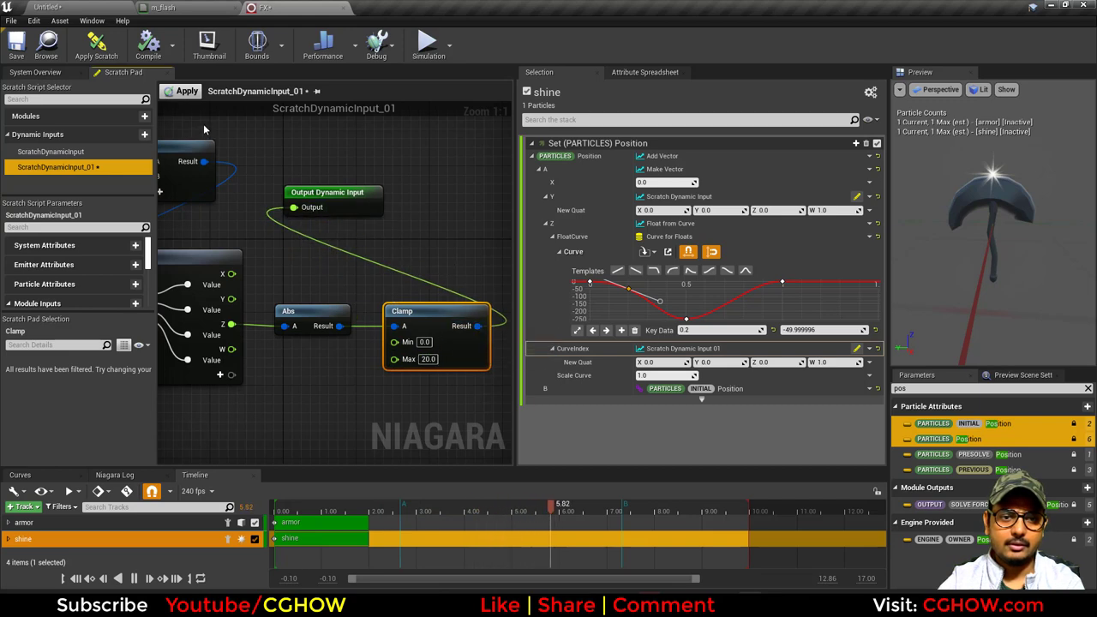
pyautogui.click(187, 91)
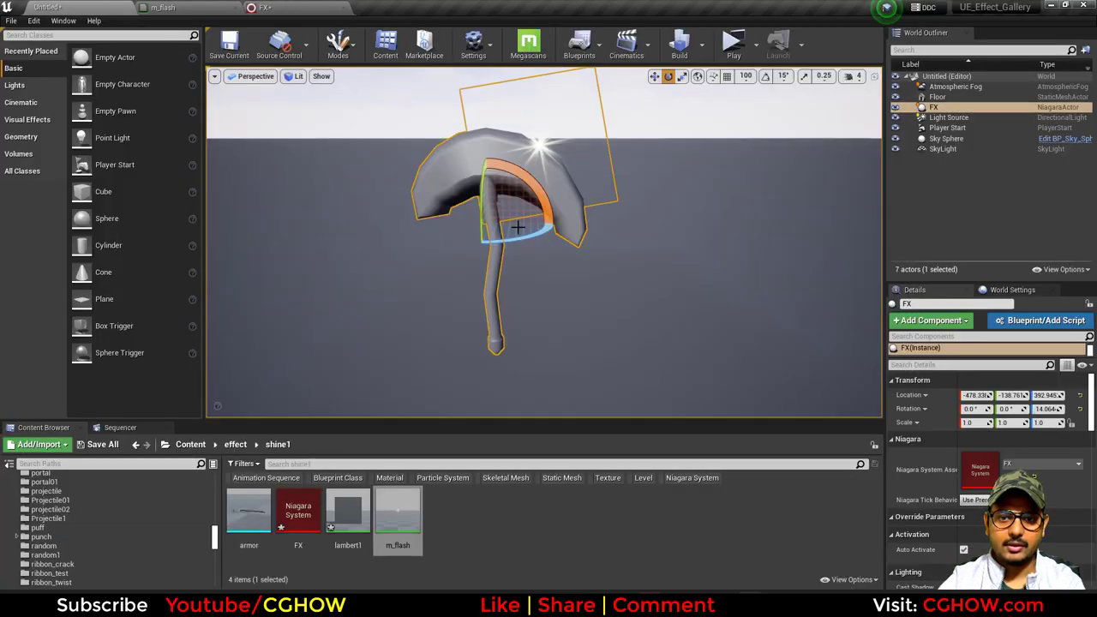
# Rotate the FX actor about -20° around Z in the level to check the shine, and return to the FX system overview
pyautogui.moveTo(517, 227); pyautogui.dragTo(487, 229)
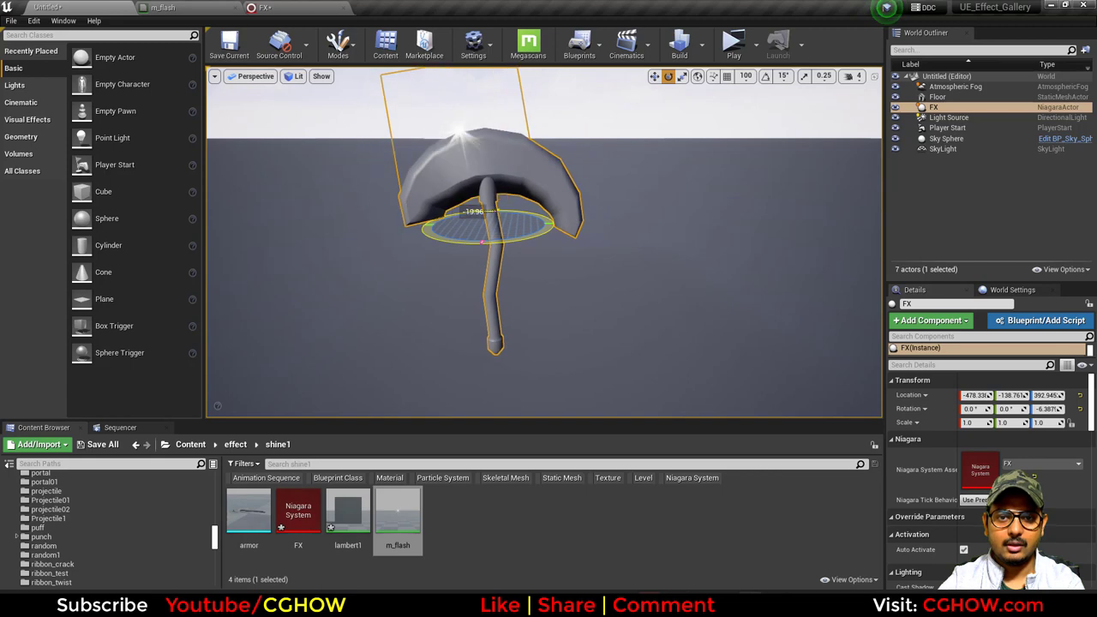
pyautogui.click(275, 8)
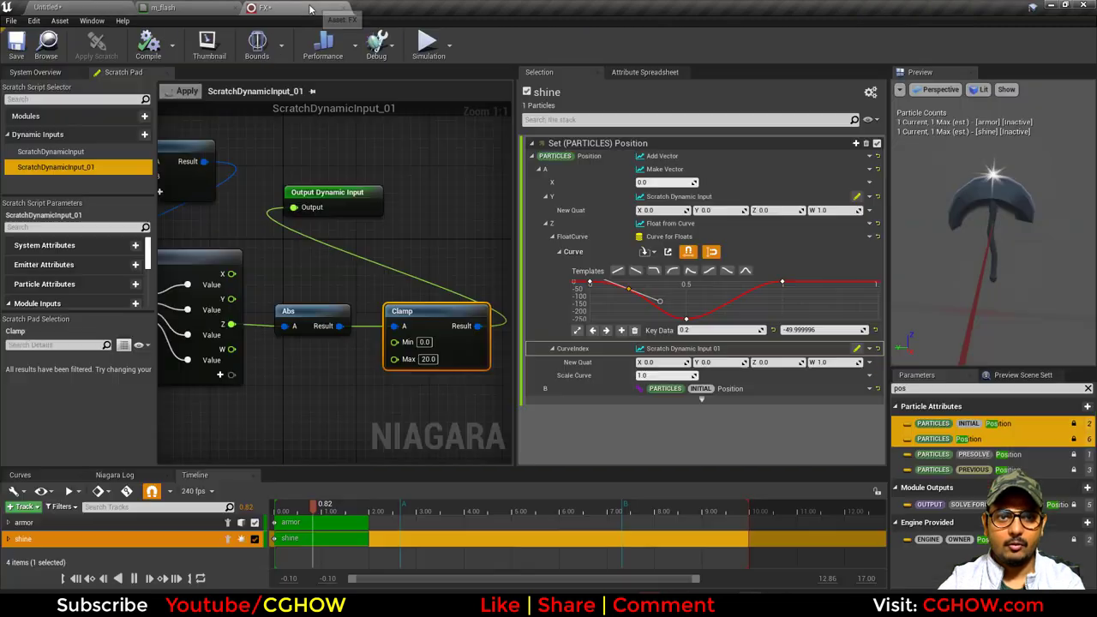
pyautogui.click(41, 72)
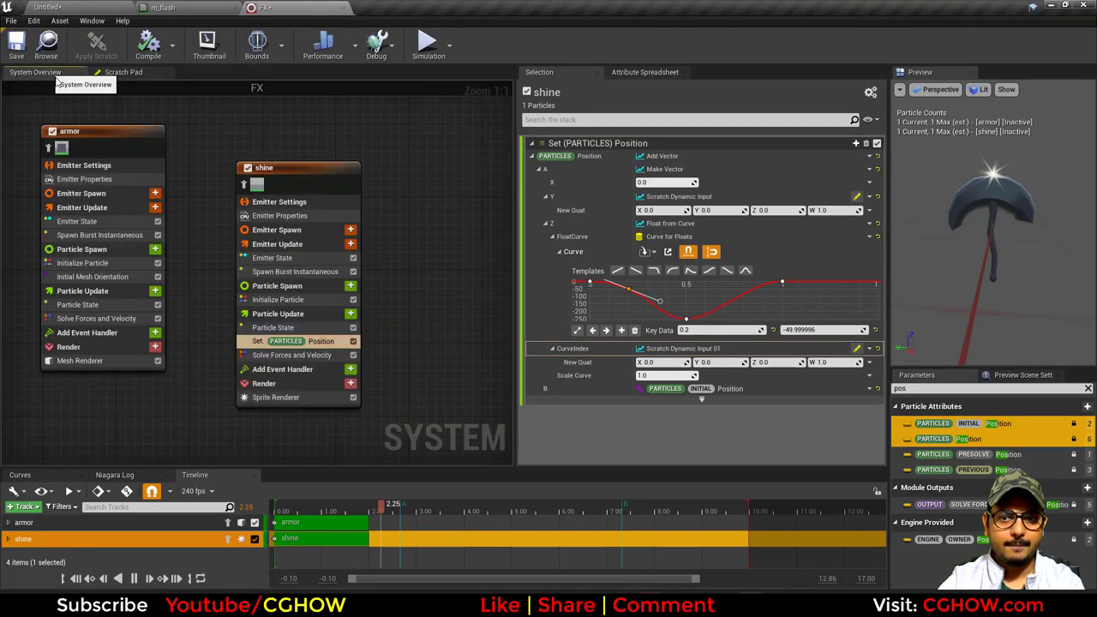
# Open the Y position's ScratchDynamicInput graph and move its Multiply node farther away from Break Quat
pyautogui.click(856, 196)
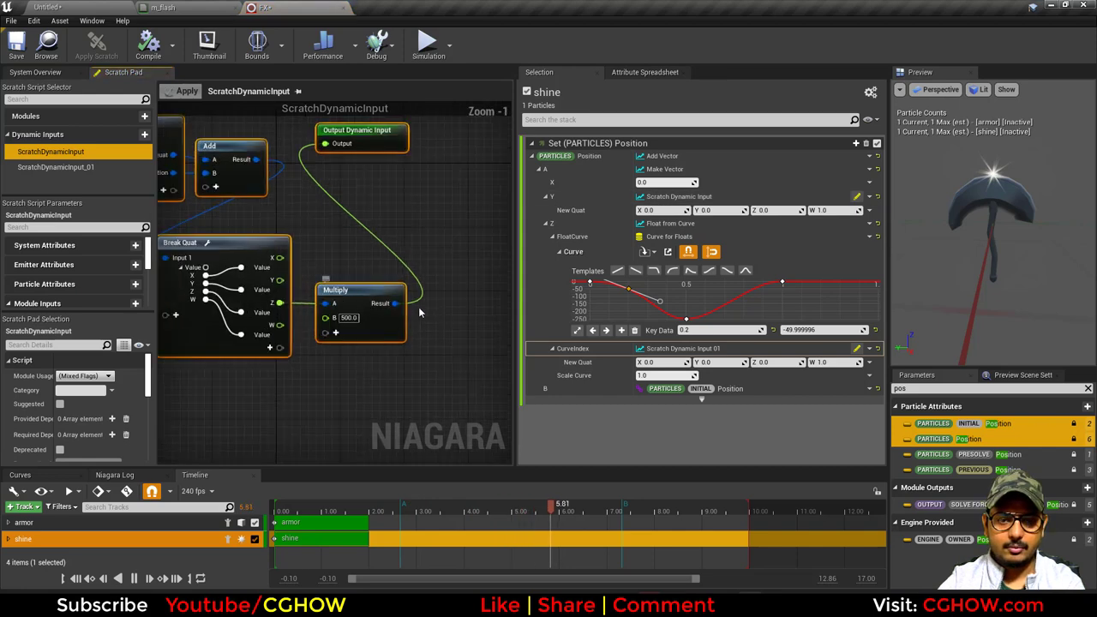
pyautogui.moveTo(385, 332); pyautogui.dragTo(468, 337)
pyautogui.click(367, 357)
# Add a Clamp node on Break Quat's Z output and convert its Min and Max pins to float
pyautogui.moveTo(261, 303); pyautogui.dragTo(294, 276)
pyautogui.write('clam')
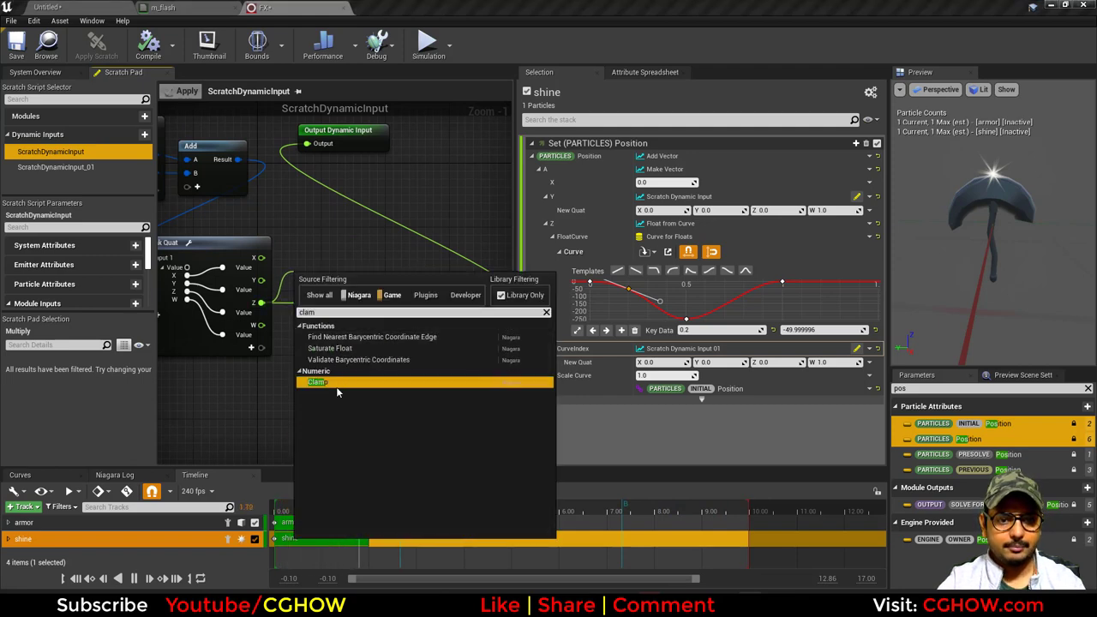
pyautogui.click(337, 385)
pyautogui.rightClick(306, 302)
pyautogui.moveTo(377, 331)
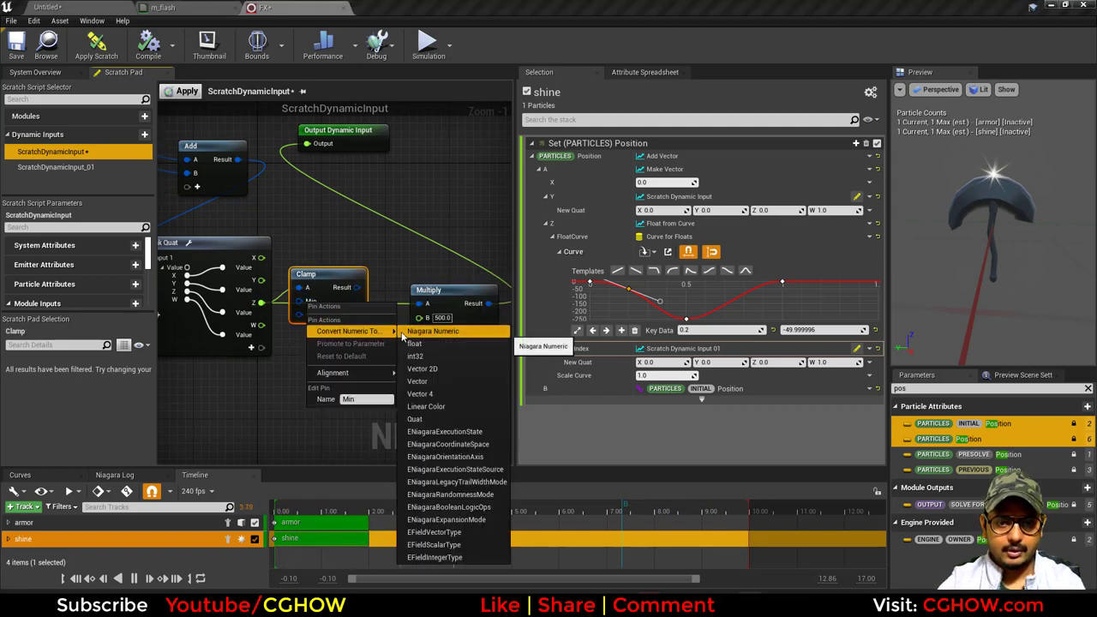
pyautogui.click(414, 343)
pyautogui.rightClick(302, 317)
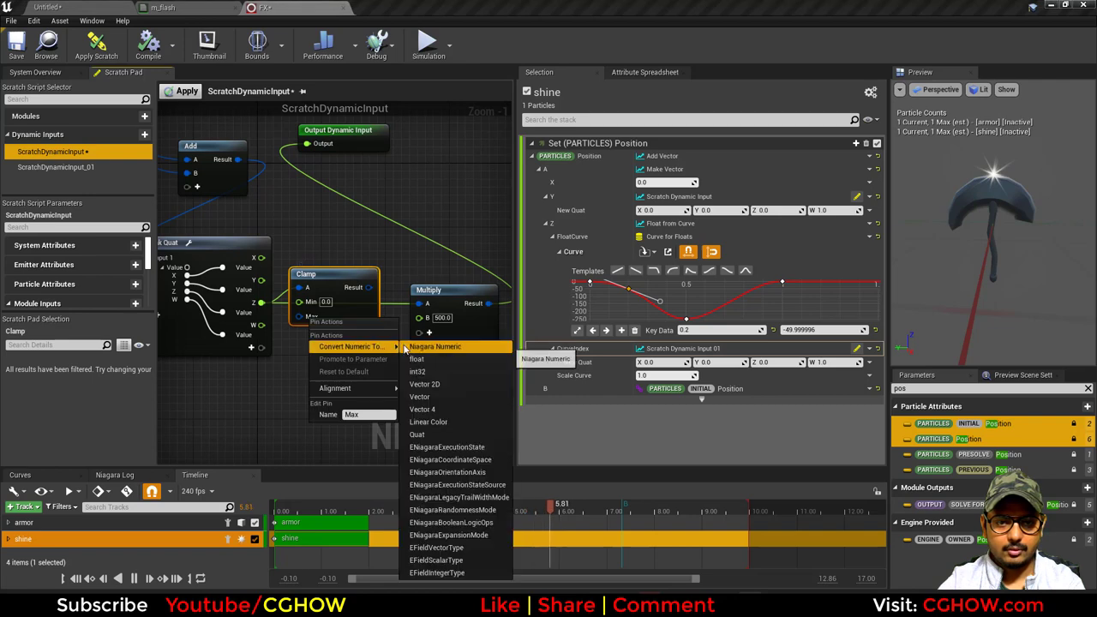
pyautogui.click(417, 359)
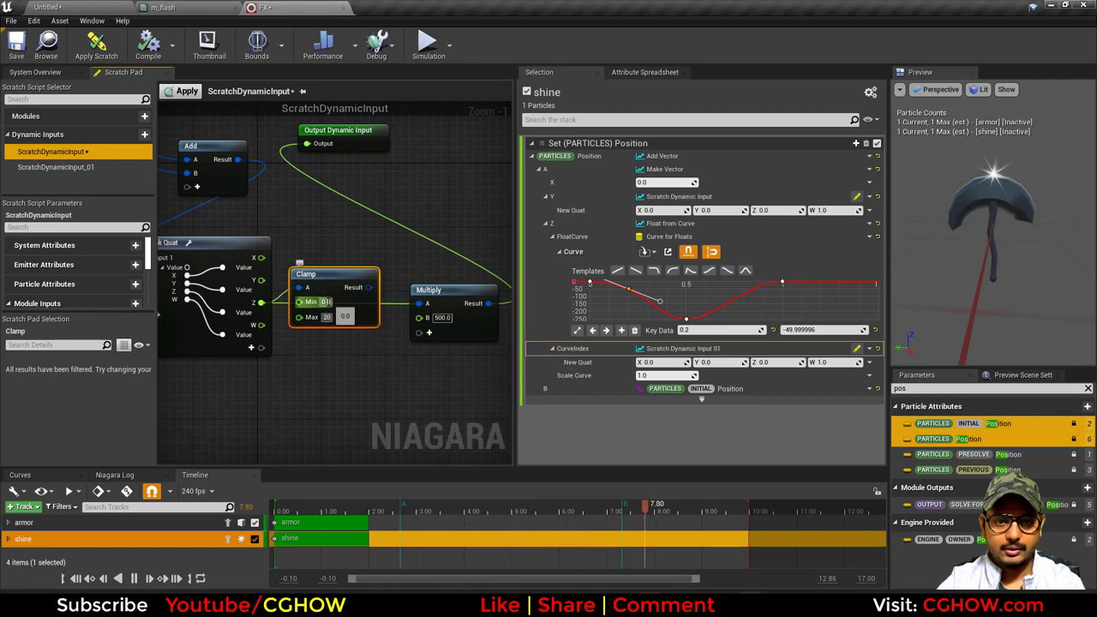
# Limit the Clamp to a Min of -20 and a Max of 20, feed it into Multiply and apply the changes
pyautogui.press('Return')
pyautogui.scroll(-1, 334, 286)
pyautogui.write('-2')
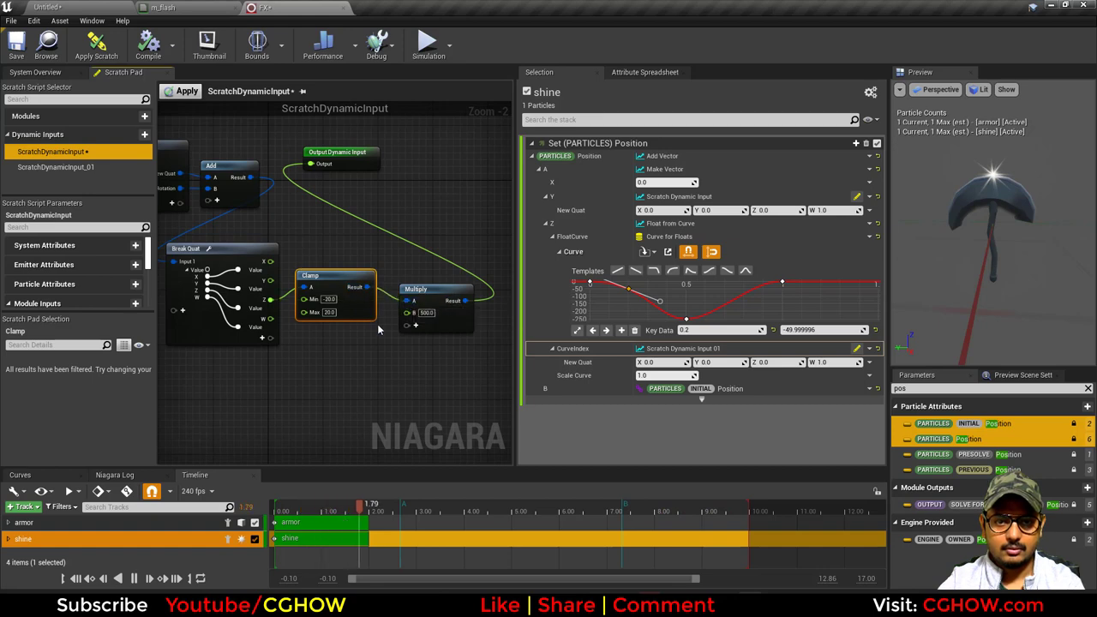
pyautogui.click(187, 90)
# Rotate the FX actor about 10° around Z in the level to check the clamped shine, and return to the FX system
pyautogui.click(96, 6)
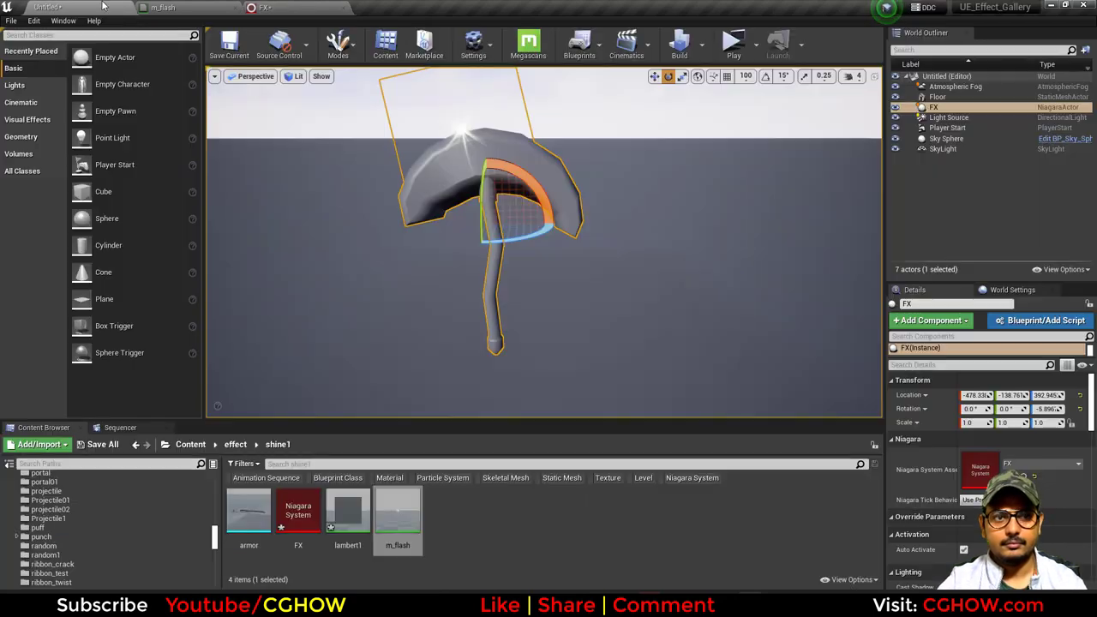
pyautogui.moveTo(529, 222)
pyautogui.mouseDown()
pyautogui.moveTo(609, 231)
pyautogui.moveTo(484, 218)
pyautogui.moveTo(583, 230)
pyautogui.moveTo(531, 224)
pyautogui.moveTo(583, 228)
pyautogui.moveTo(547, 227)
pyautogui.mouseUp()
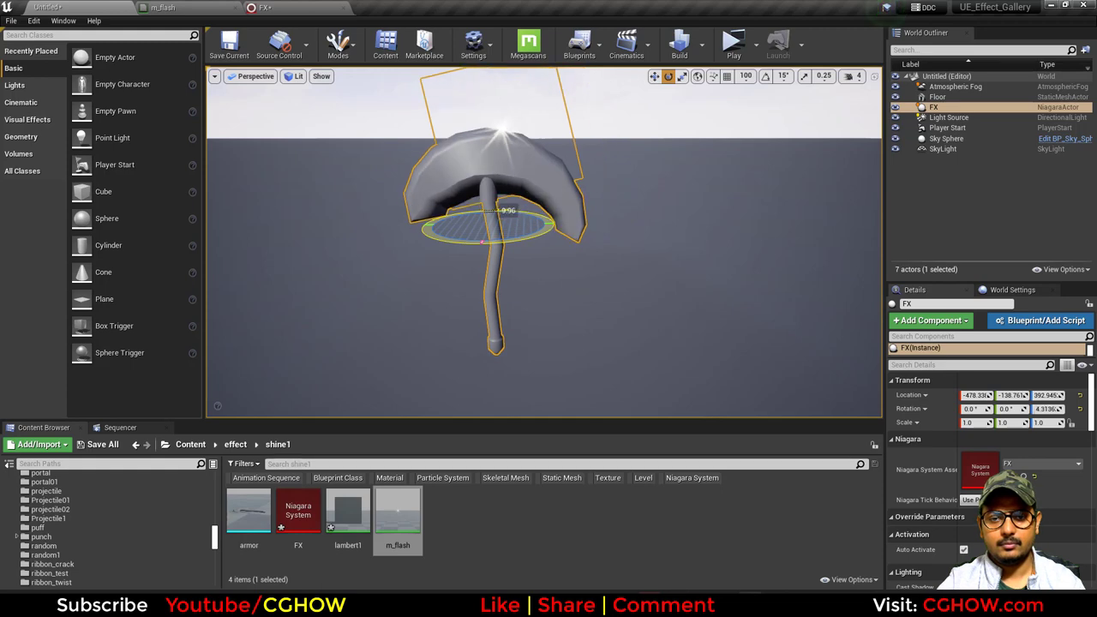
pyautogui.click(336, 7)
# Remove the Clamp node between Break Quat and Multiply in the ScratchDynamicInput graph
pyautogui.moveTo(365, 344); pyautogui.dragTo(357, 382, button='right')
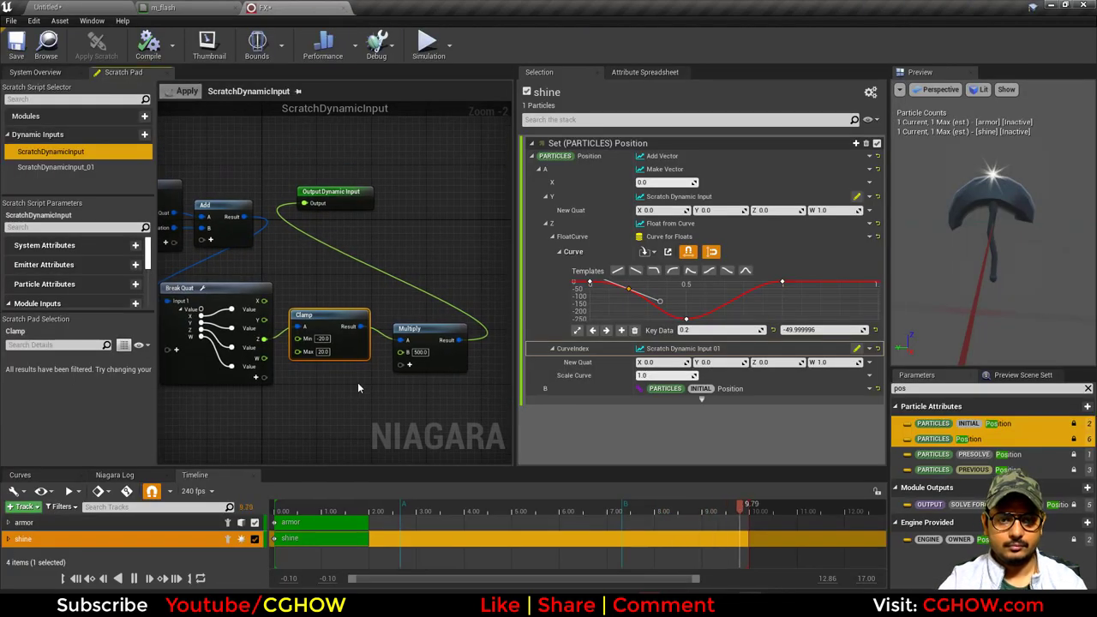
pyautogui.scroll(1, 357, 382)
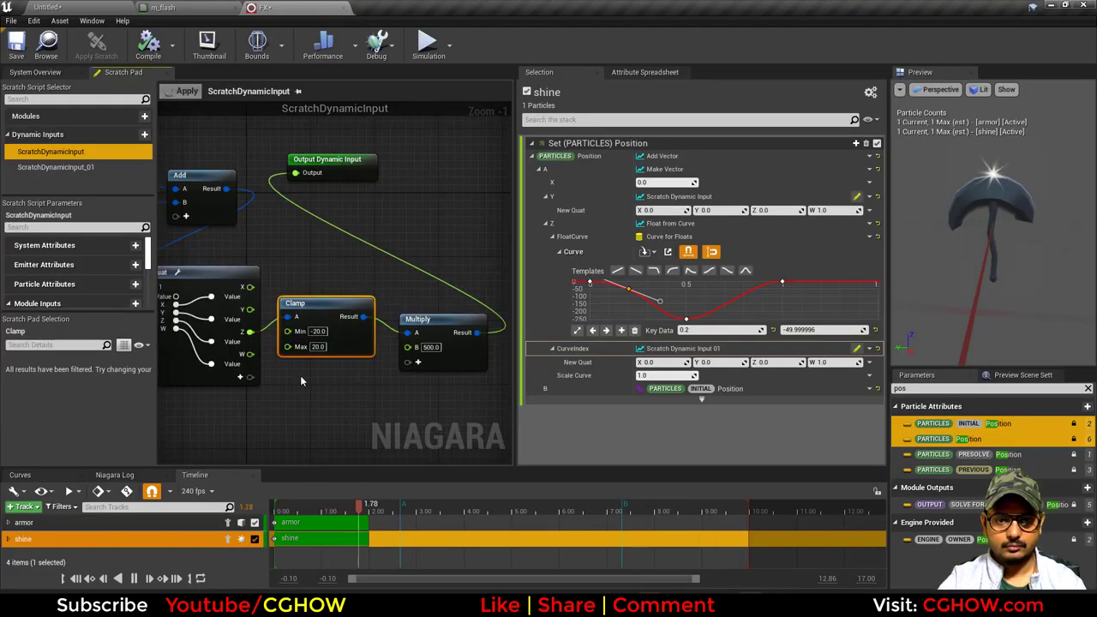
pyautogui.scroll(-2, 300, 377)
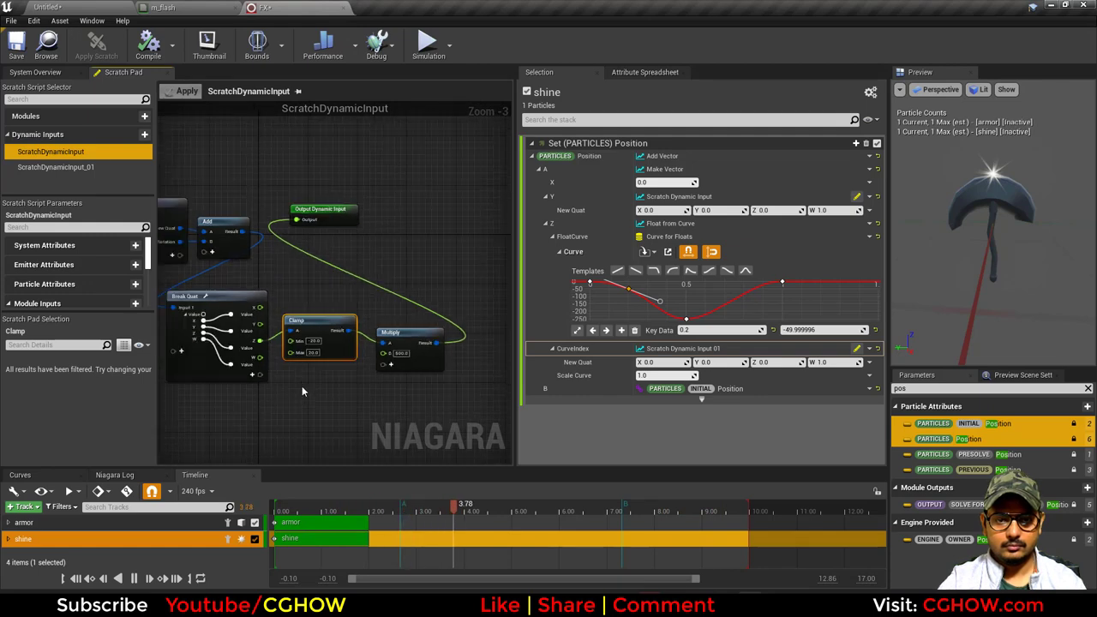
pyautogui.scroll(2, 302, 391)
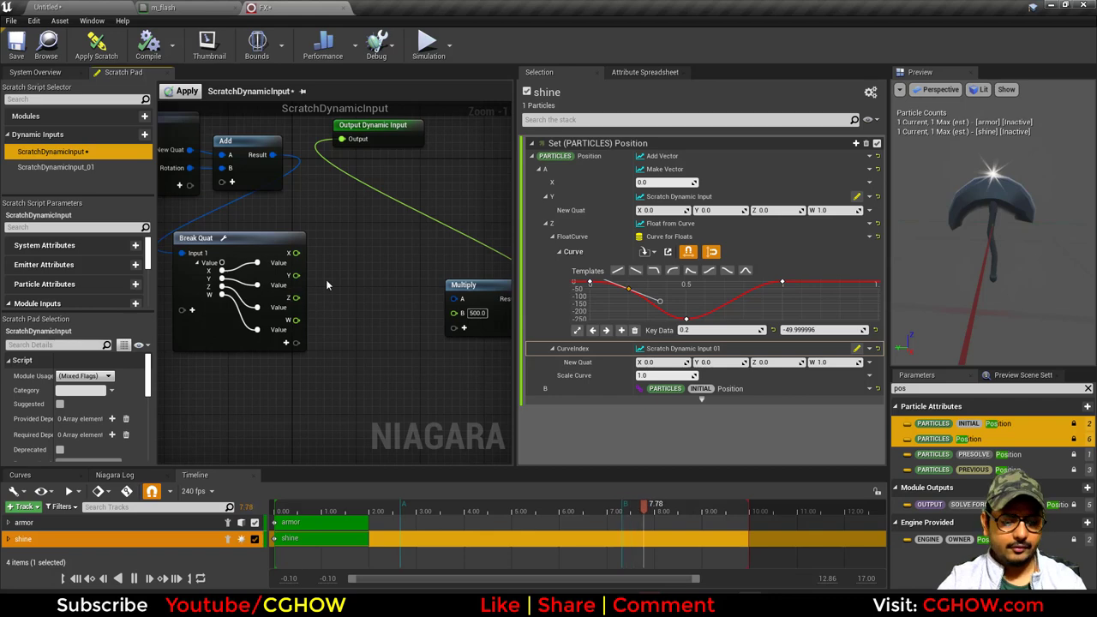
# Add a Greater Than node on Break Quat's Z output, with its B pin converted to float and set to 20
pyautogui.rightClick(326, 280)
pyautogui.write('>')
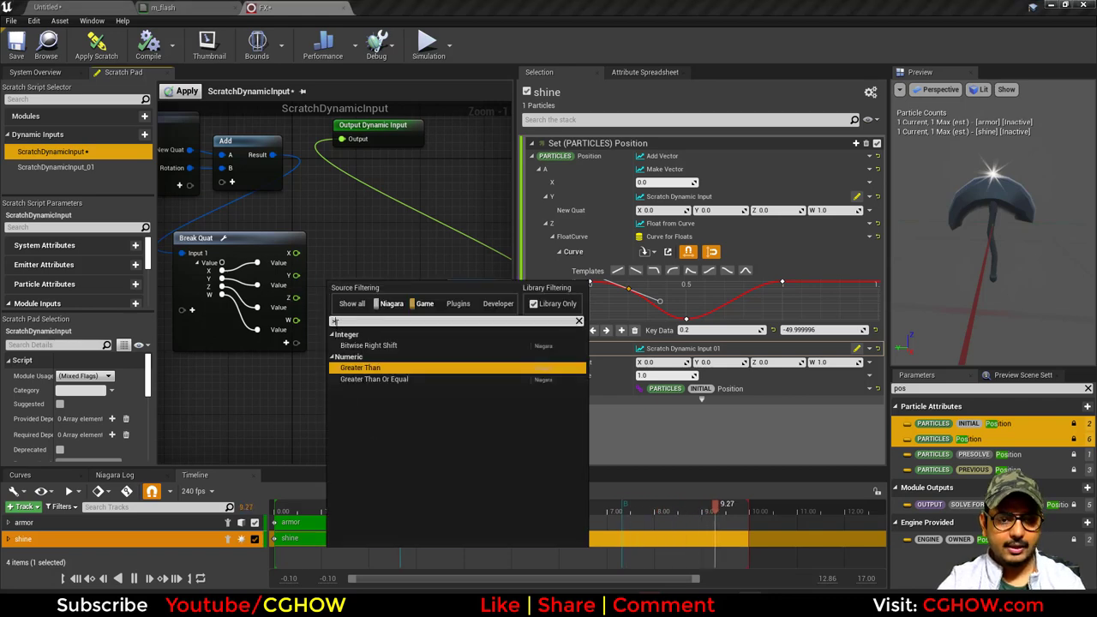
pyautogui.click(362, 370)
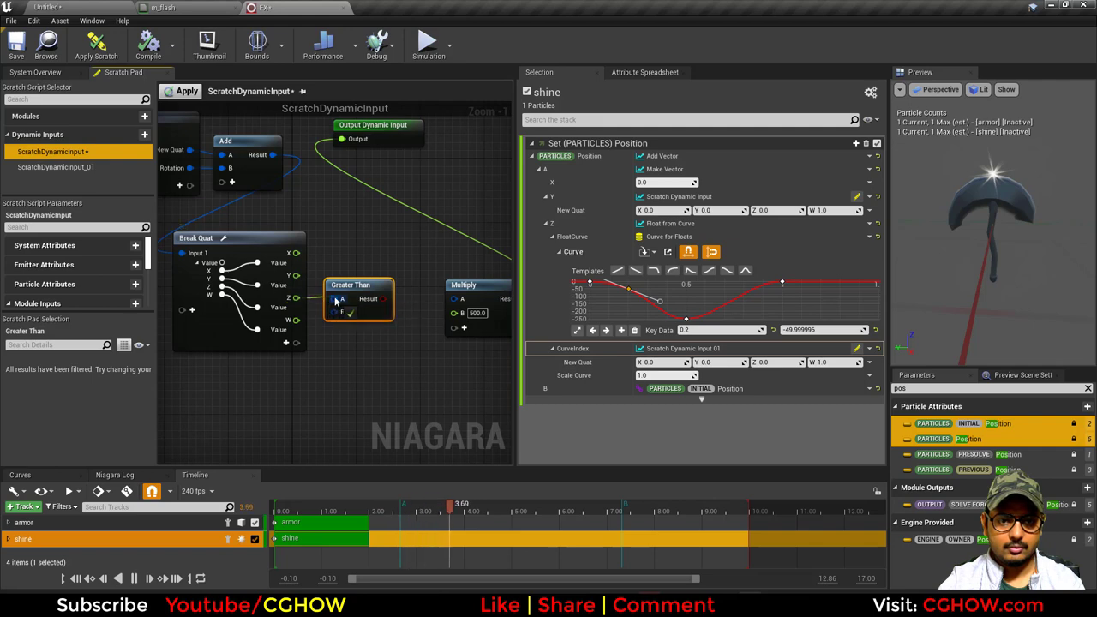
pyautogui.rightClick(336, 312)
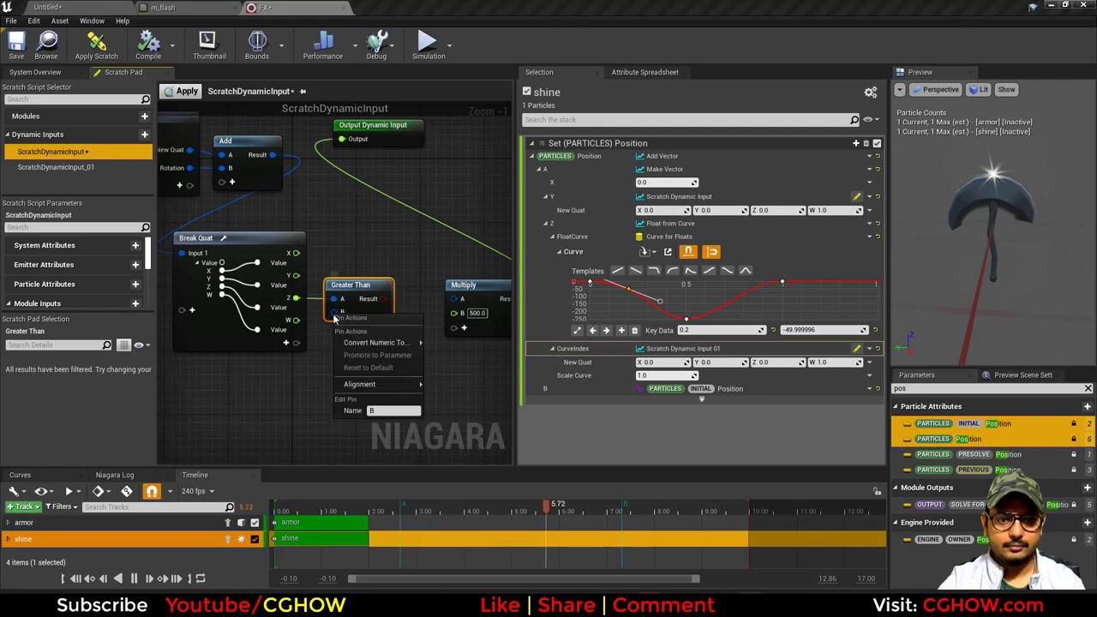
pyautogui.moveTo(403, 342)
pyautogui.click(451, 357)
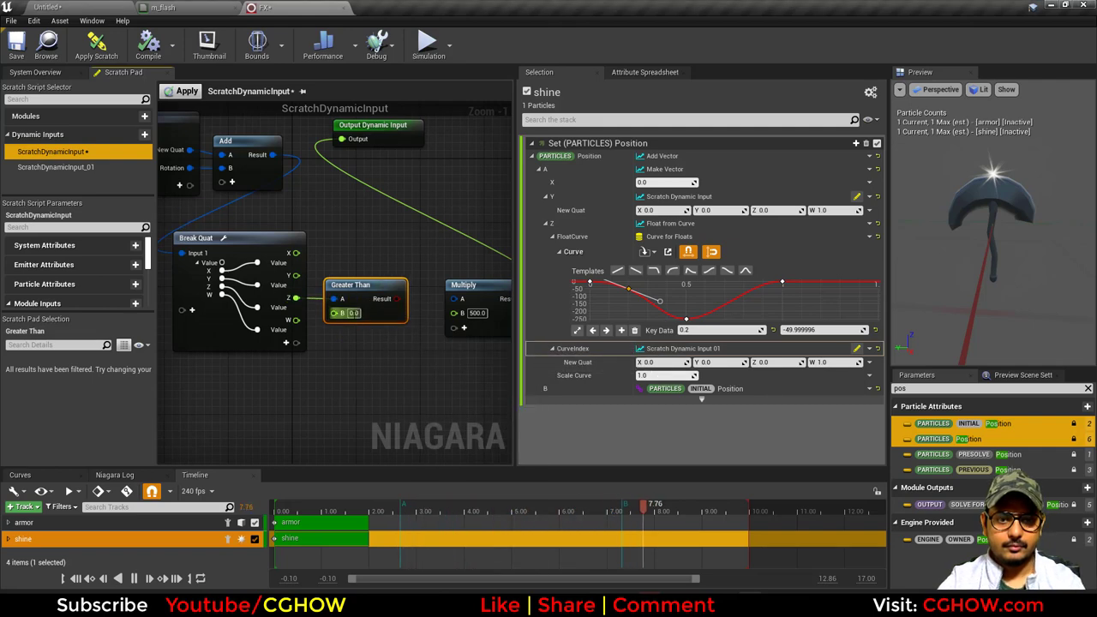
pyautogui.write('20')
pyautogui.press('Return')
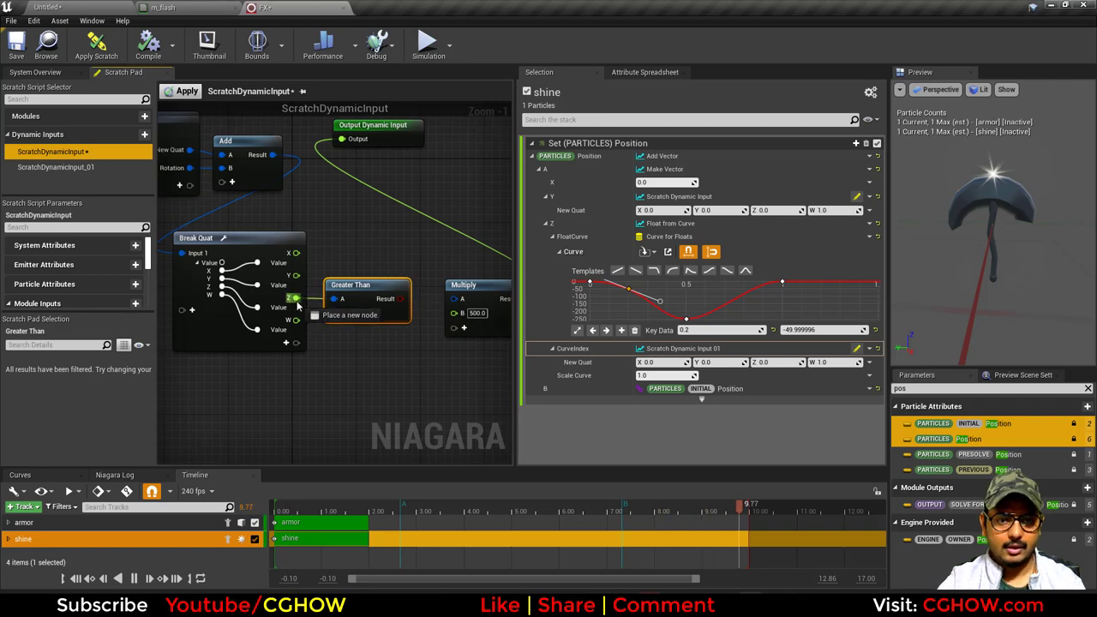
# Add a Less Than node on the same Z output, with its B pin converted to float and set to -20
pyautogui.moveTo(340, 341); pyautogui.dragTo(340, 341)
pyautogui.write('les')
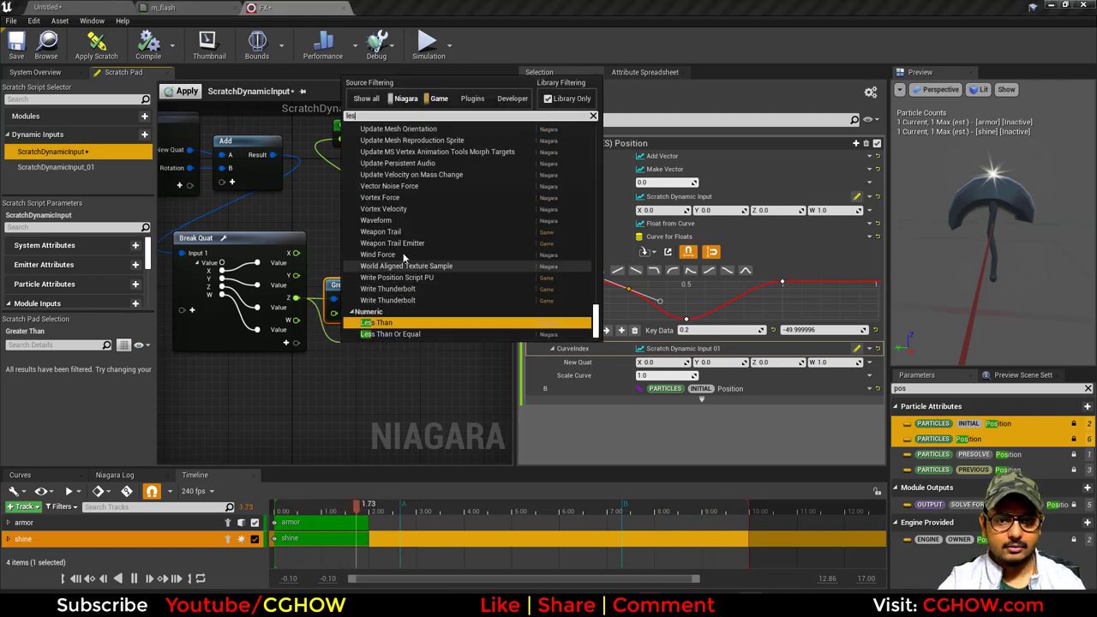
pyautogui.click(383, 324)
pyautogui.rightClick(351, 375)
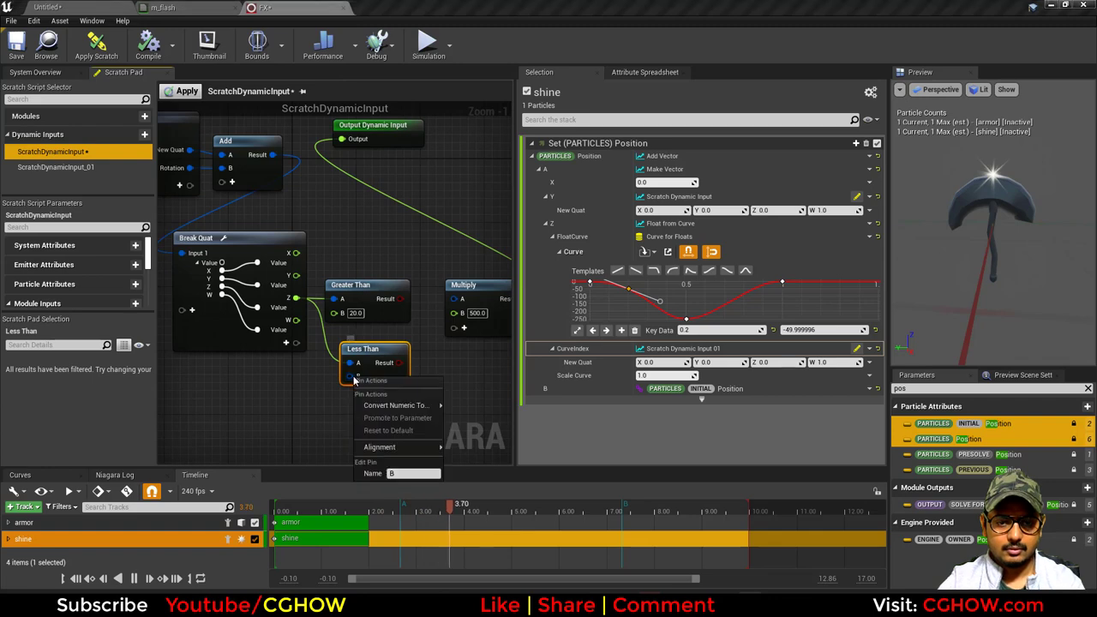
pyautogui.moveTo(421, 414)
pyautogui.click(467, 369)
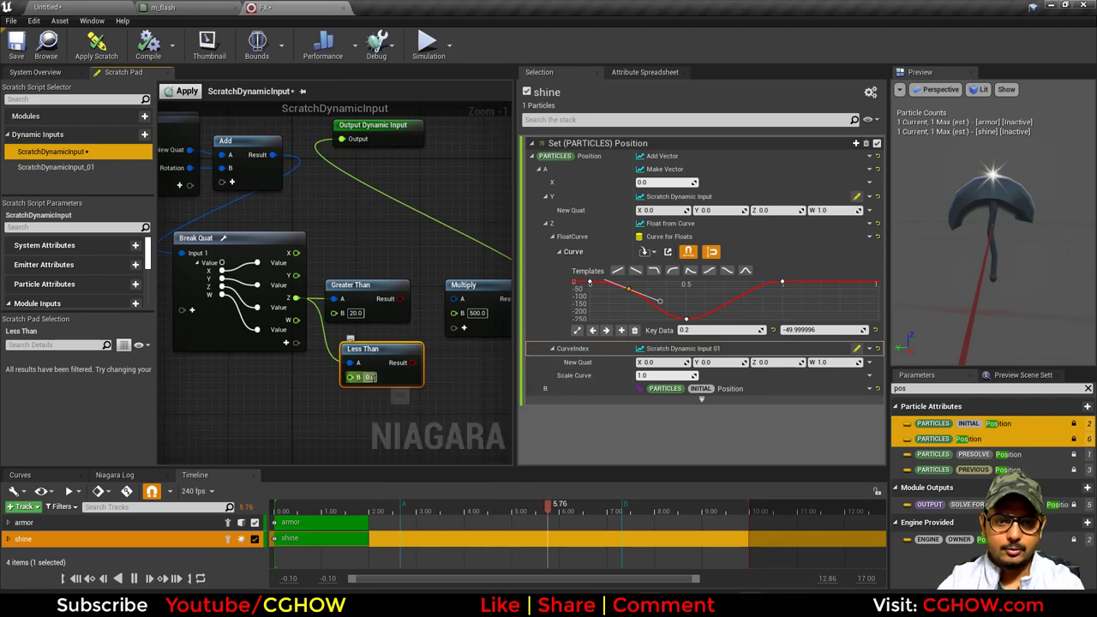
pyautogui.moveTo(442, 368); pyautogui.dragTo(363, 354, button='right')
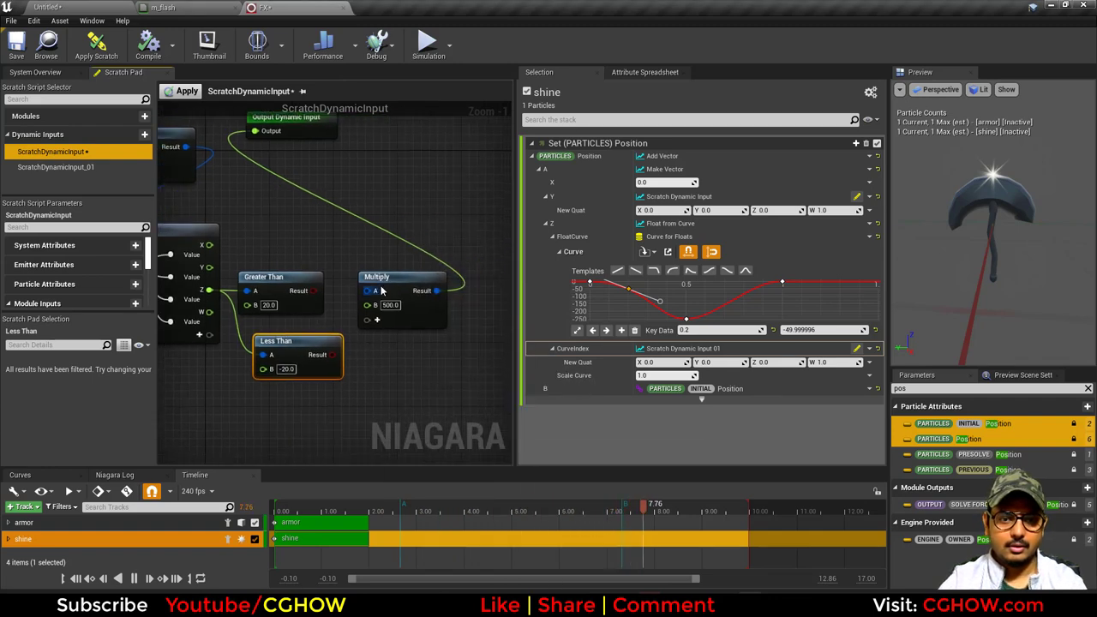
# Move the Multiply node away from the comparison nodes and look up an AND node for the freed space
pyautogui.moveTo(448, 288); pyautogui.dragTo(557, 284)
pyautogui.moveTo(307, 303); pyautogui.dragTo(347, 307, button='right')
pyautogui.rightClick(343, 306)
pyautogui.write('an')
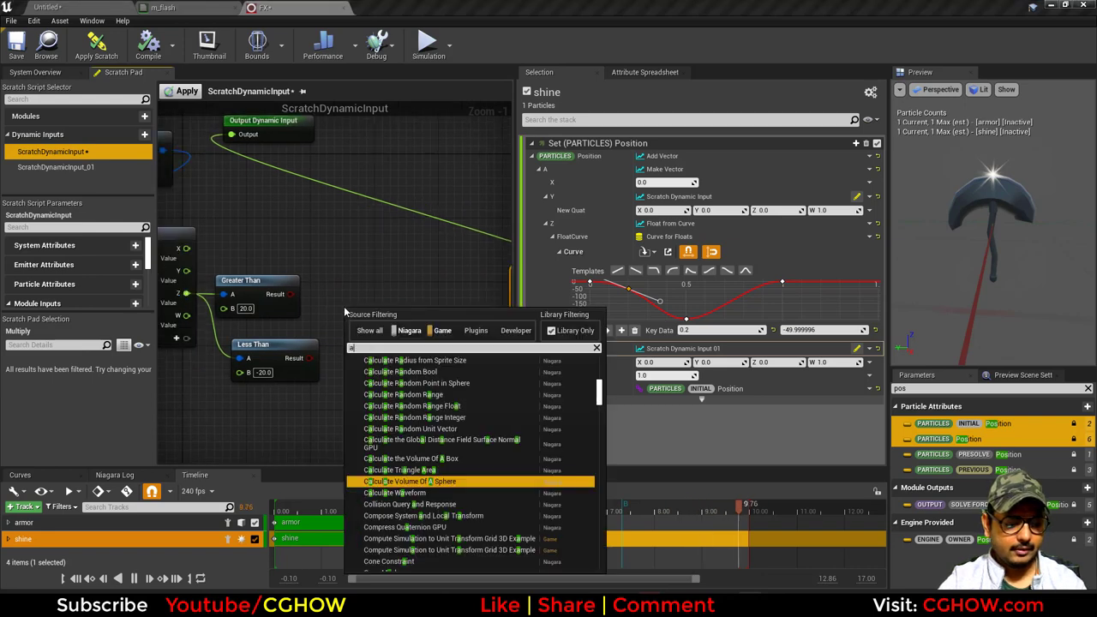
pyautogui.rightClick(327, 295)
pyautogui.rightClick(335, 283)
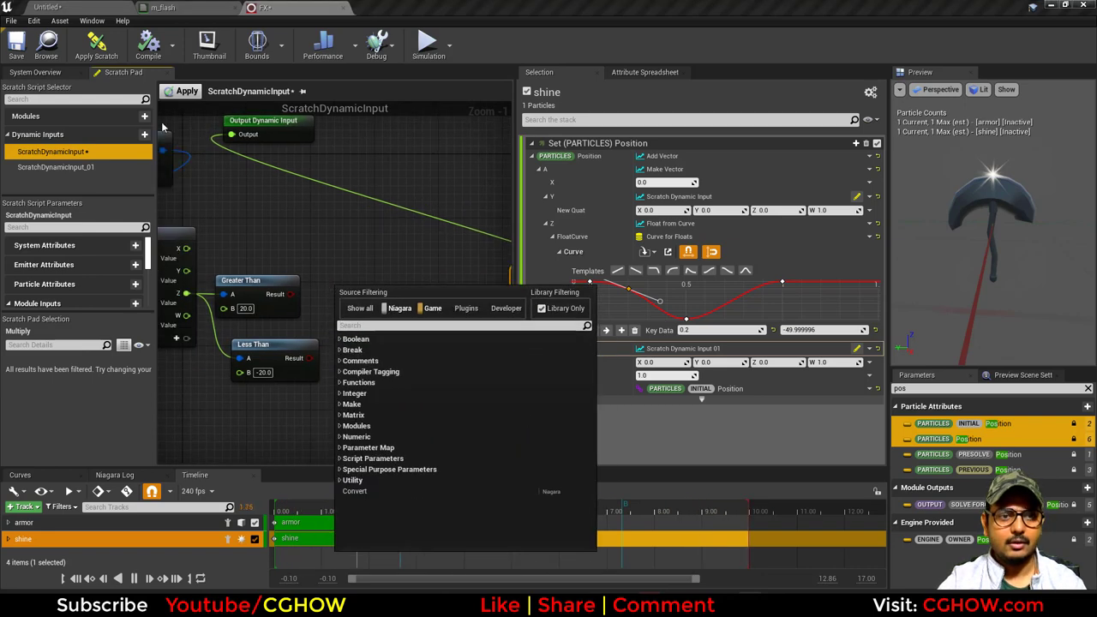
# Apply the ScratchDynamicInput changes and save the FX system and the other modified assets, skipping the untitled level
pyautogui.click(183, 93)
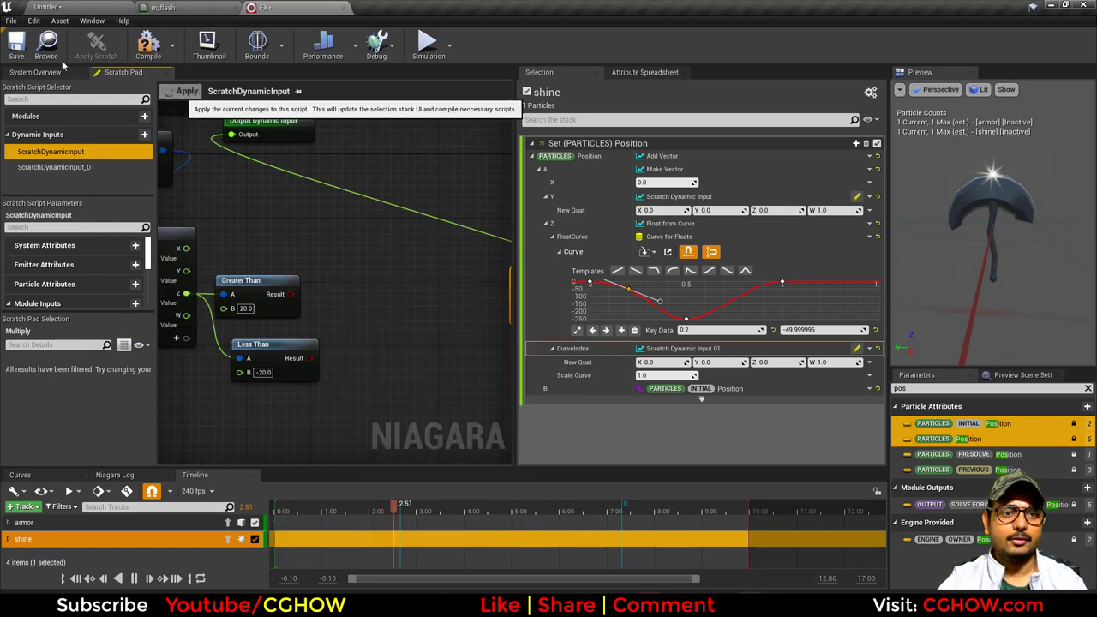
pyautogui.click(17, 45)
pyautogui.click(48, 7)
pyautogui.click(97, 444)
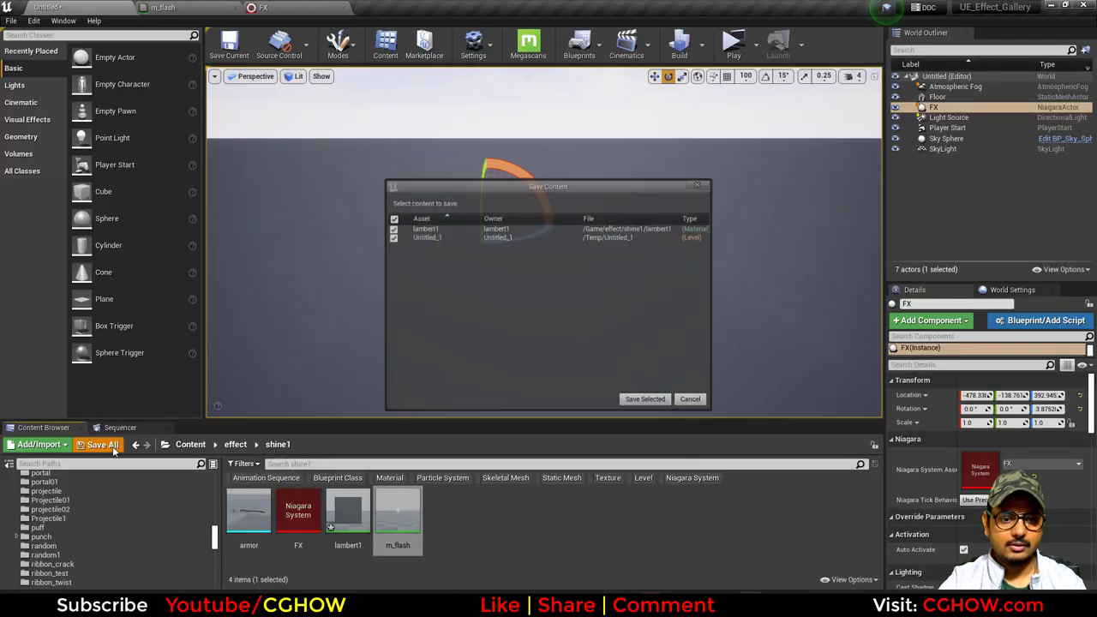
pyautogui.click(656, 407)
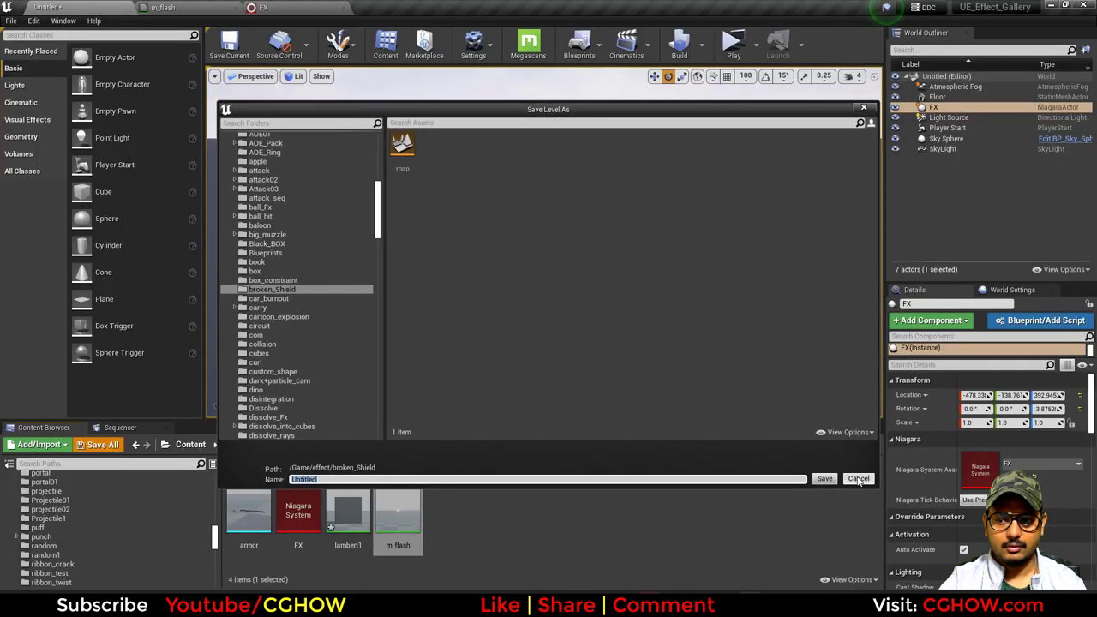
pyautogui.click(858, 479)
# Save the current level as map in the /Game/effect/shine1 folder
pyautogui.click(229, 45)
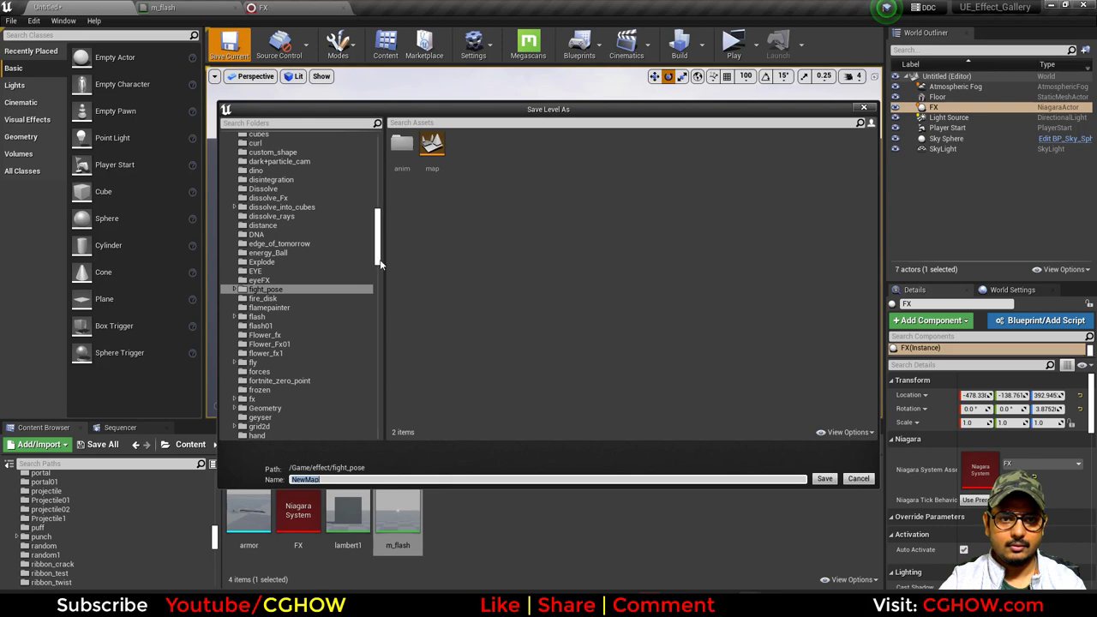
pyautogui.moveTo(381, 265); pyautogui.dragTo(376, 147)
pyautogui.click(255, 139)
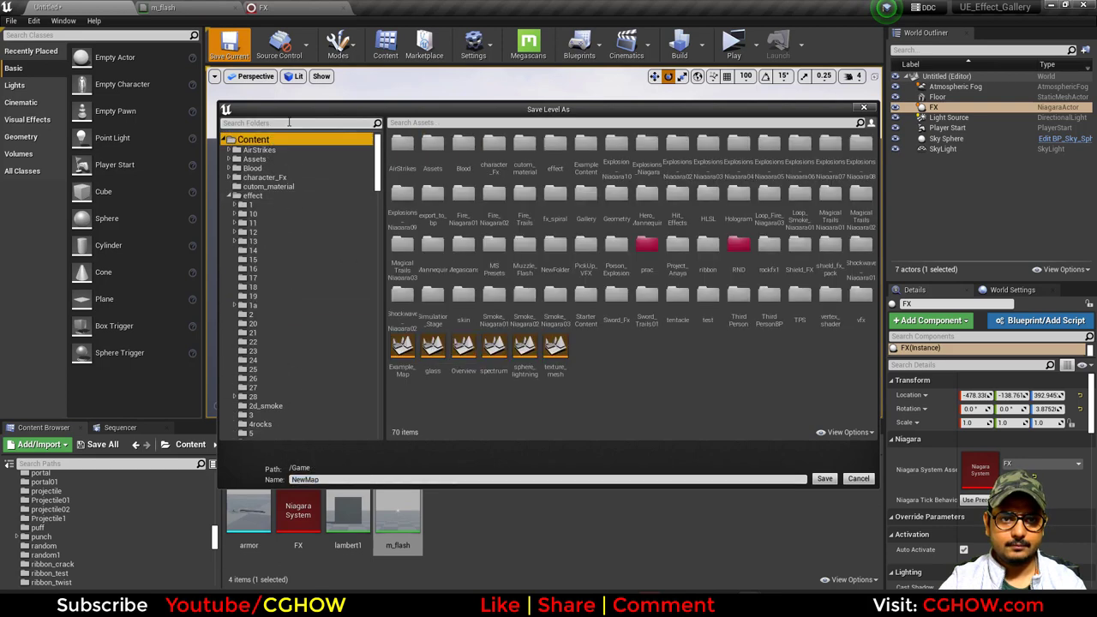
pyautogui.click(289, 122)
pyautogui.write('shin')
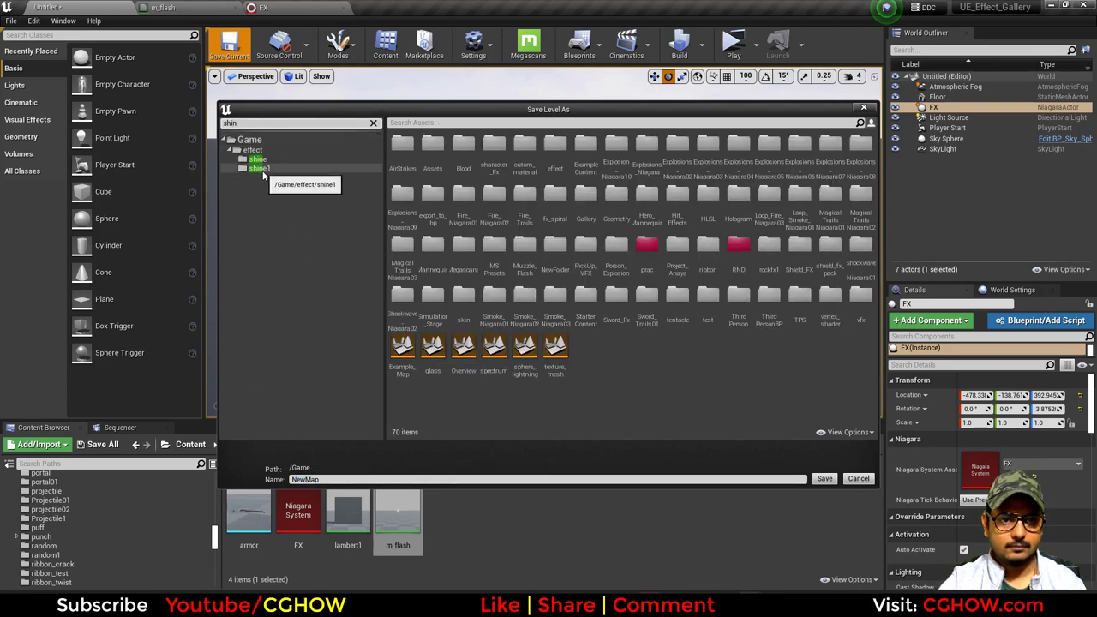
pyautogui.click(259, 168)
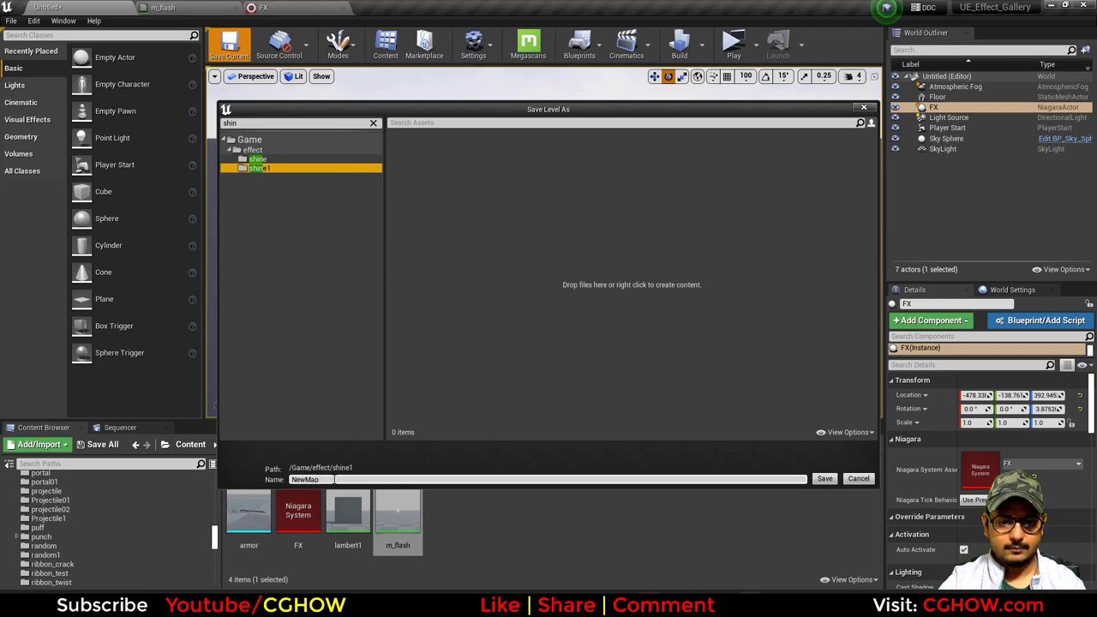
pyautogui.click(373, 479)
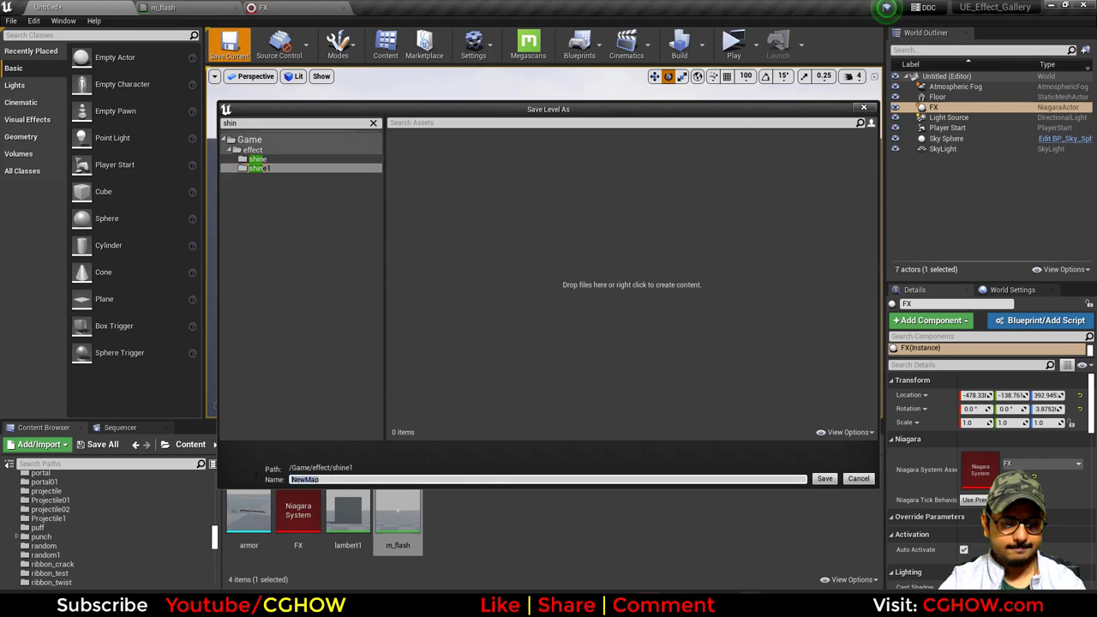
pyautogui.click(823, 478)
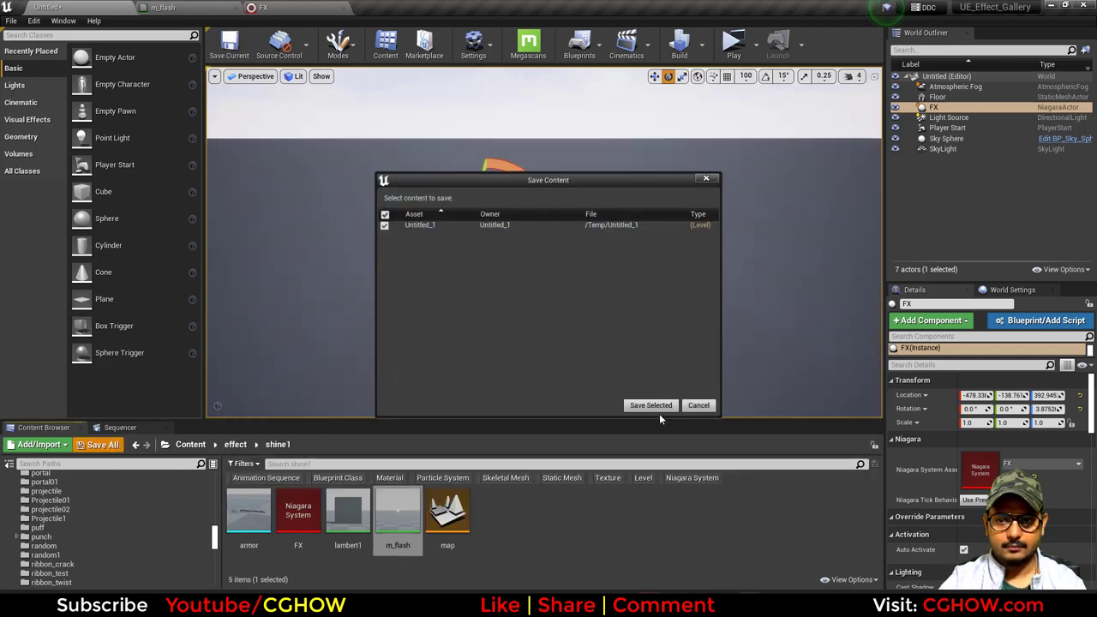
# Open the map level from the shine1 folder without saving the untitled level
pyautogui.click(695, 406)
pyautogui.doubleClick(447, 514)
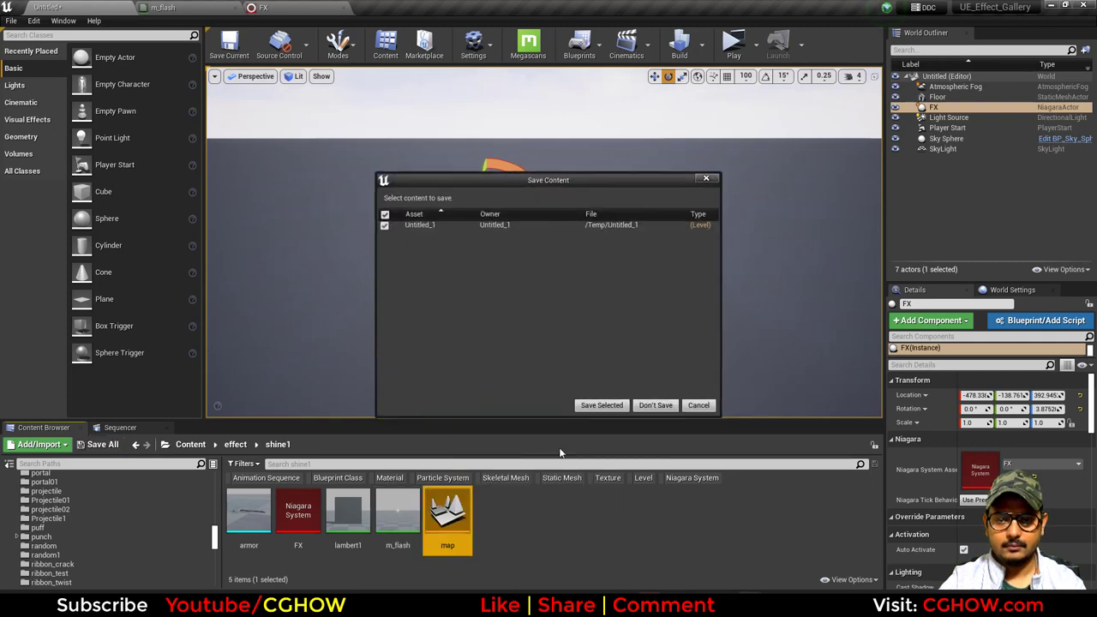
pyautogui.click(656, 406)
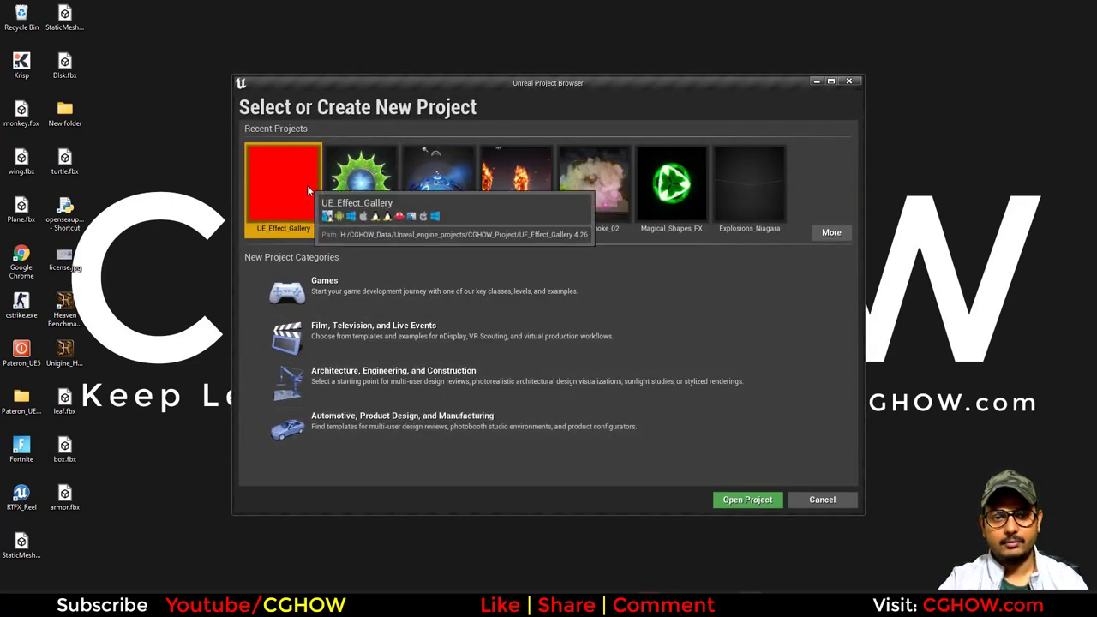
# Reopen the UE_Effect_Gallery project and load the map level from the shine1 folder
pyautogui.doubleClick(307, 186)
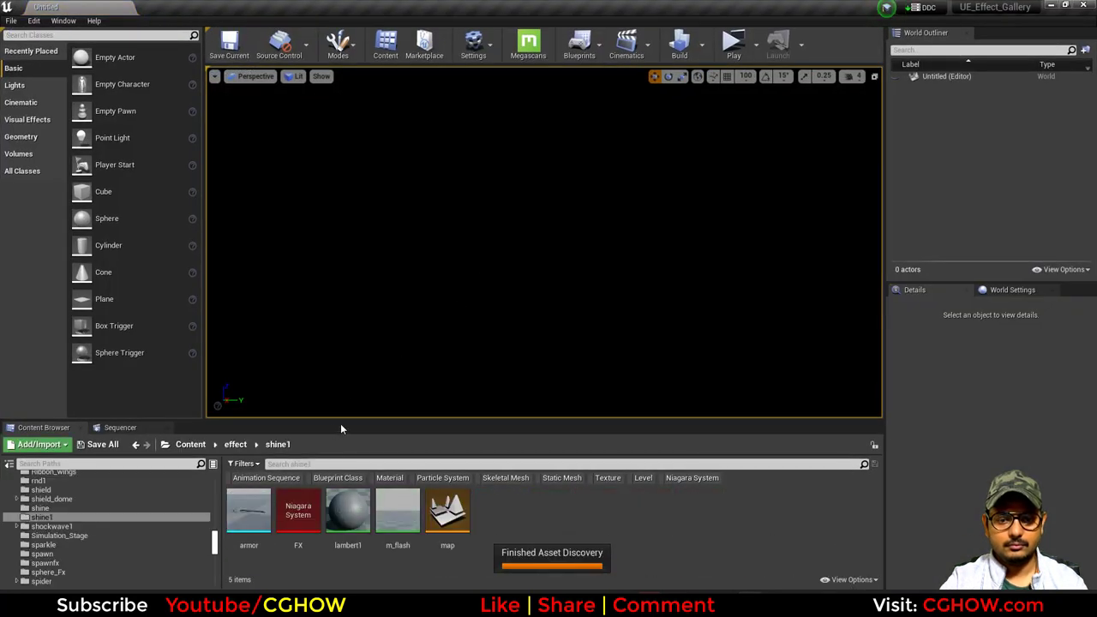
pyautogui.doubleClick(445, 525)
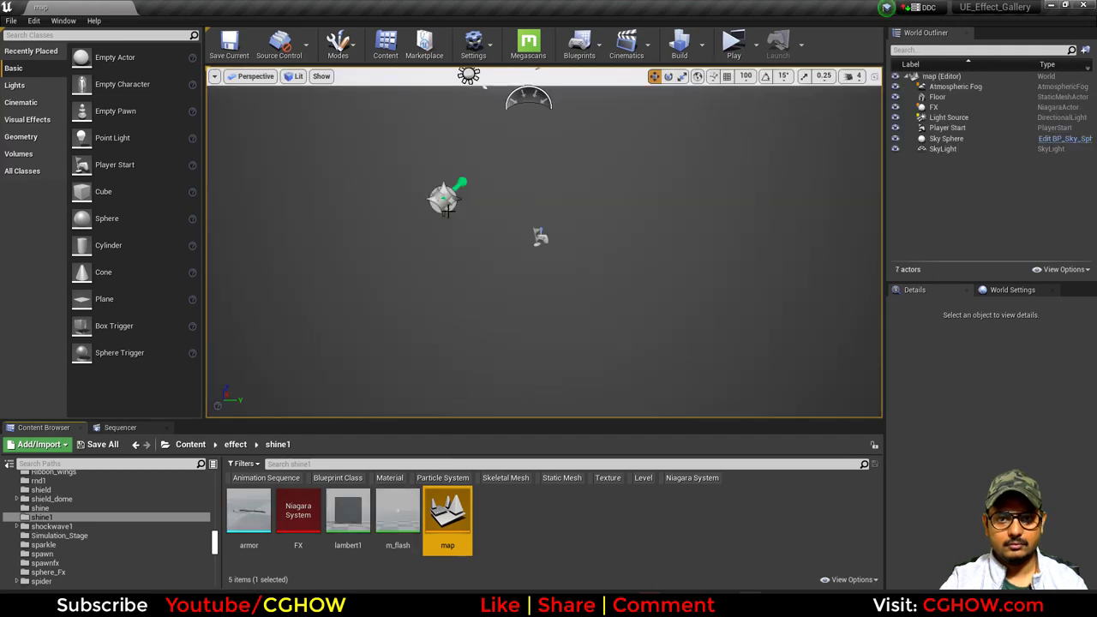
pyautogui.click(443, 201)
# Open the FX Niagara system and add a Logic AND node beside the comparison nodes in ScratchDynamicInput
pyautogui.doubleClick(291, 533)
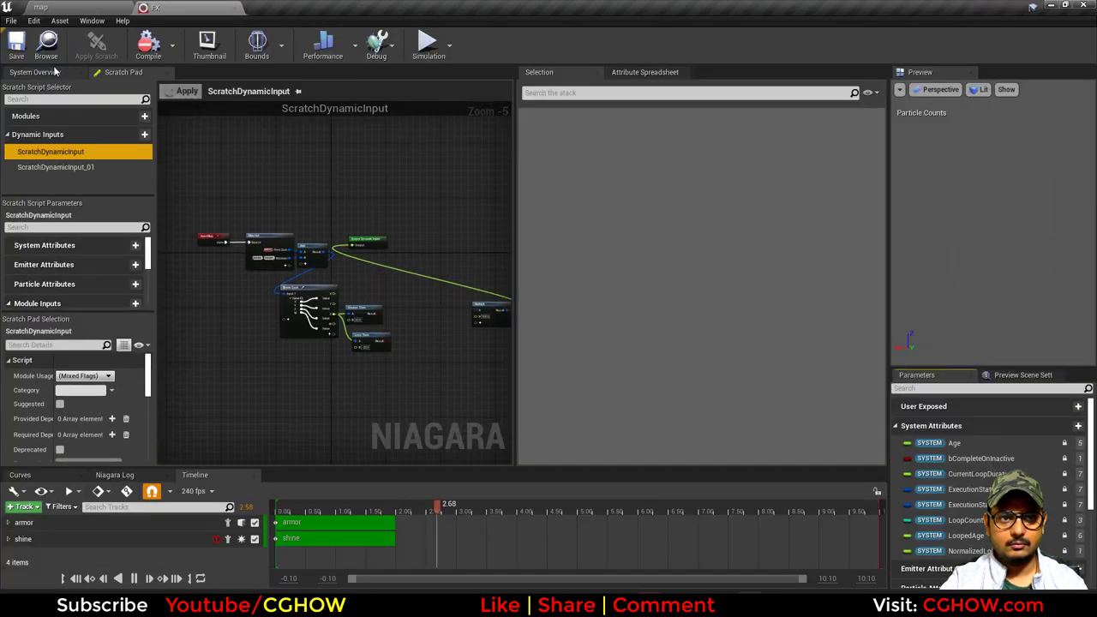
pyautogui.scroll(5, 377, 309)
pyautogui.rightClick(388, 308)
pyautogui.write('an')
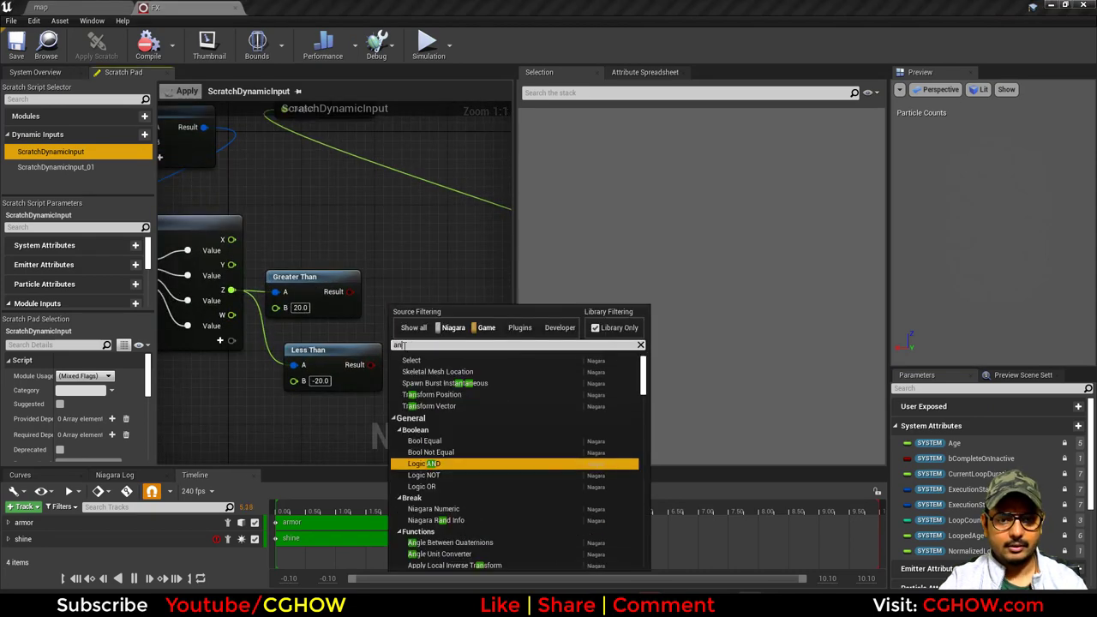
pyautogui.click(423, 463)
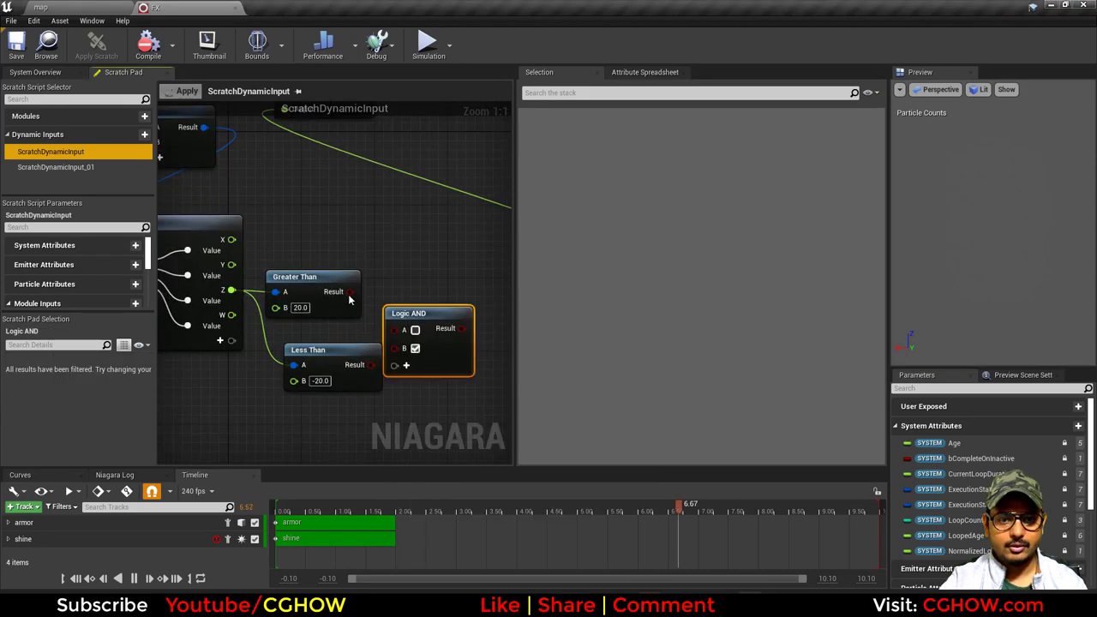
# Connect the Greater Than and Less Than results to the A and B inputs of Logic AND
pyautogui.moveTo(398, 343)
pyautogui.mouseDown()
pyautogui.moveTo(395, 330)
pyautogui.moveTo(397, 345)
pyautogui.mouseUp()
pyautogui.moveTo(373, 386); pyautogui.dragTo(355, 384)
pyautogui.moveTo(419, 279); pyautogui.dragTo(358, 313, button='right')
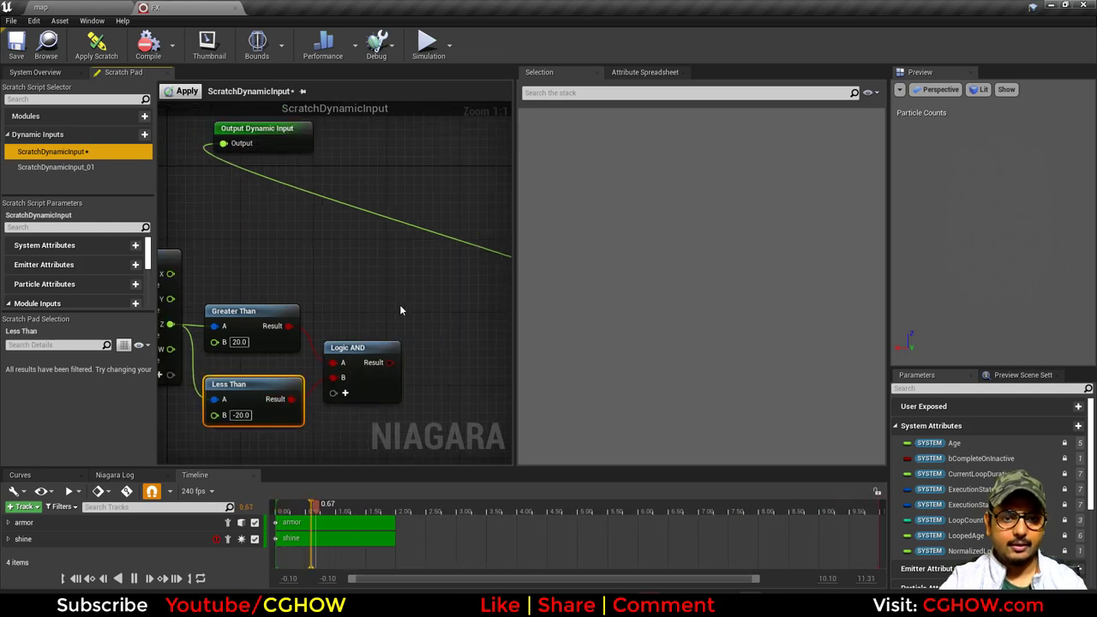
# Add a Select node between Logic AND and Multiply and try float as its selector type
pyautogui.press('b')
pyautogui.click(433, 296)
pyautogui.moveTo(472, 340); pyautogui.dragTo(395, 341, button='right')
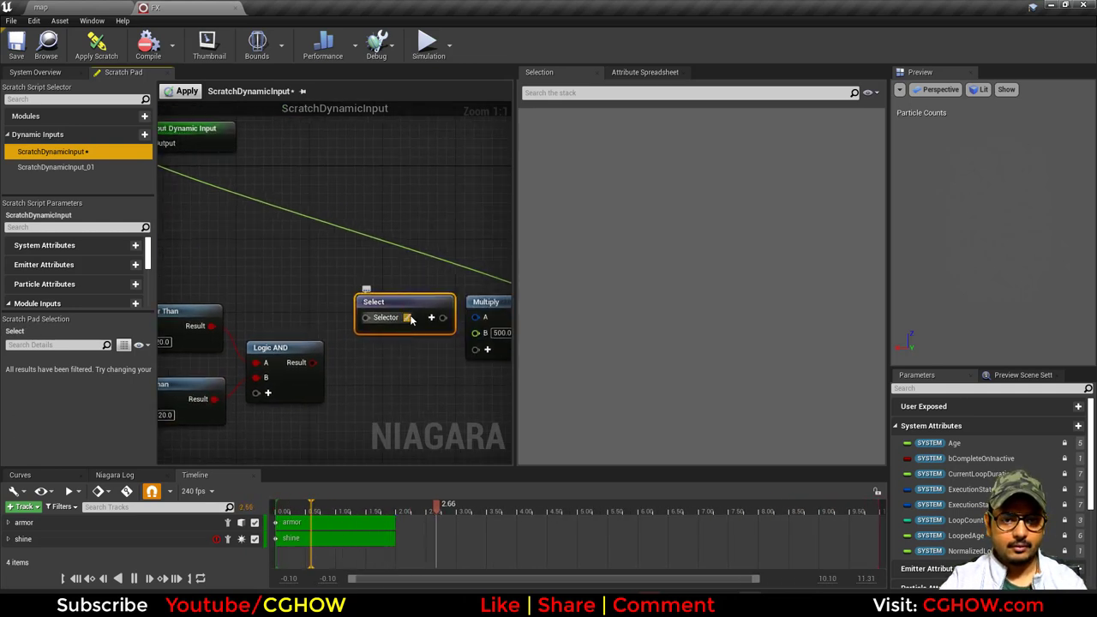
pyautogui.click(407, 318)
pyautogui.write('flo')
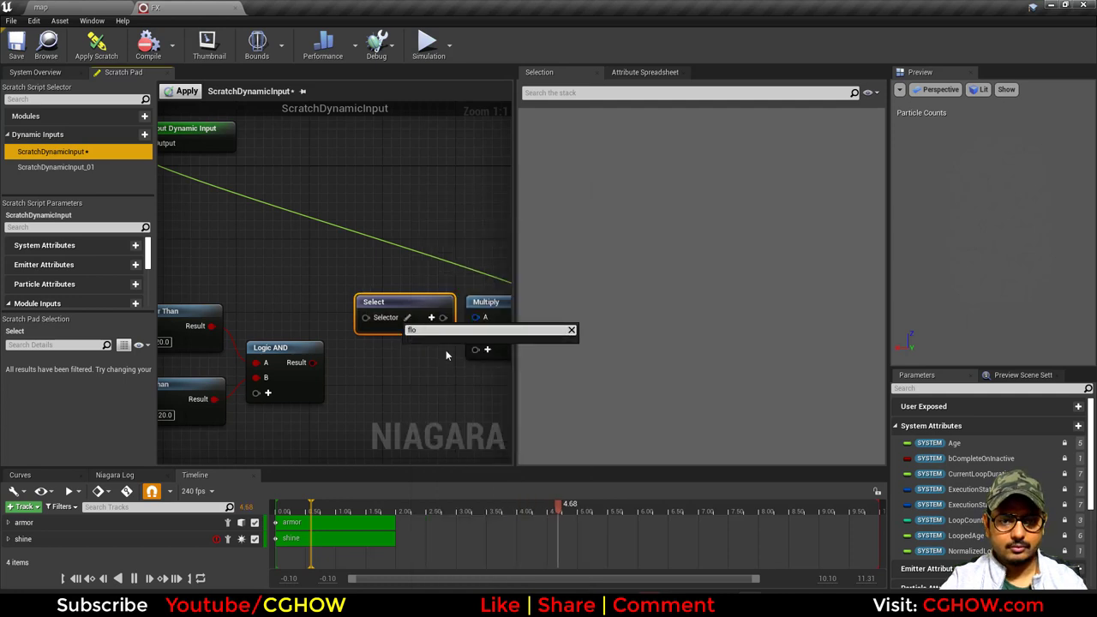
pyautogui.moveTo(425, 331); pyautogui.dragTo(386, 331)
pyautogui.click(438, 291)
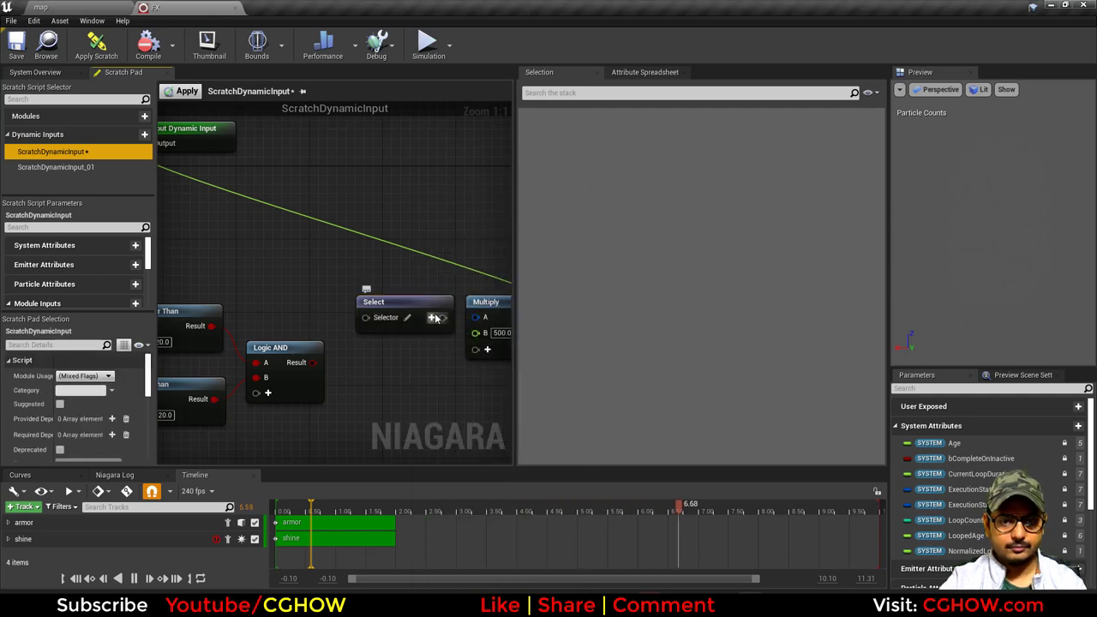
# Add a float pin to the Select node and set its selector type to bool
pyautogui.click(431, 317)
pyautogui.click(435, 343)
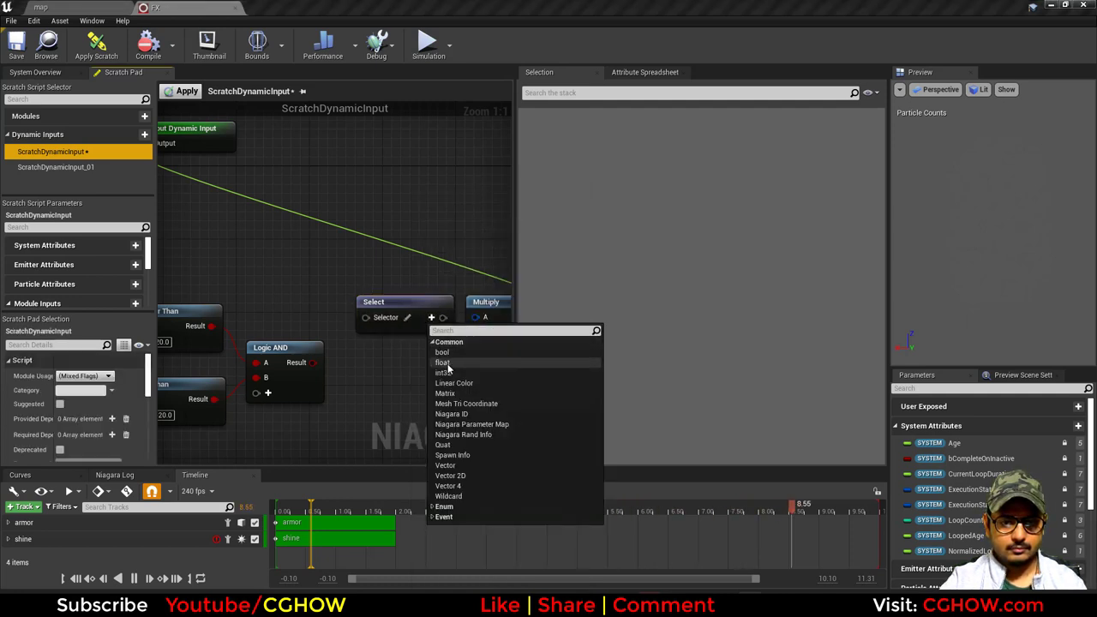
pyautogui.click(447, 364)
pyautogui.click(408, 317)
pyautogui.click(424, 214)
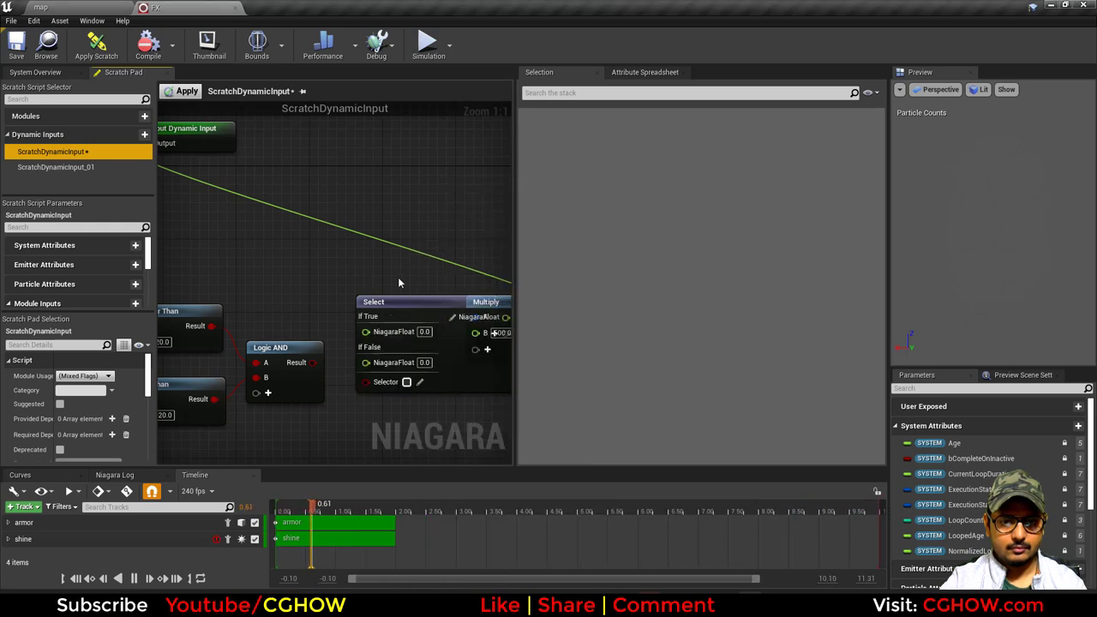
# Connect Logic AND's result to the Select node's Selector and space the Select and Multiply nodes apart
pyautogui.moveTo(399, 302); pyautogui.dragTo(371, 283)
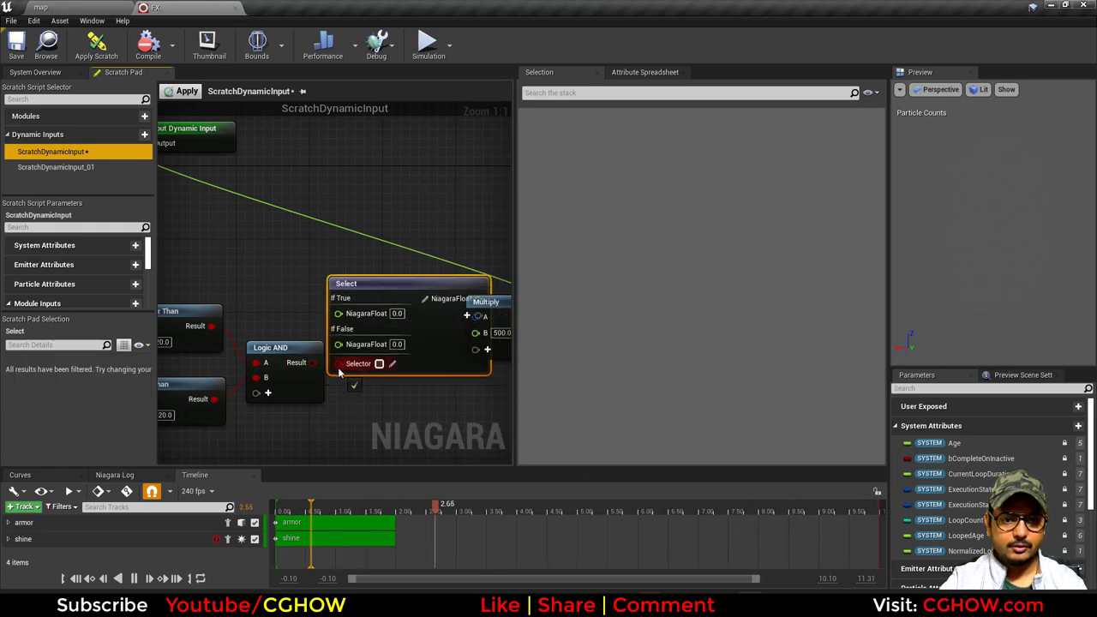
pyautogui.scroll(-1, 341, 397)
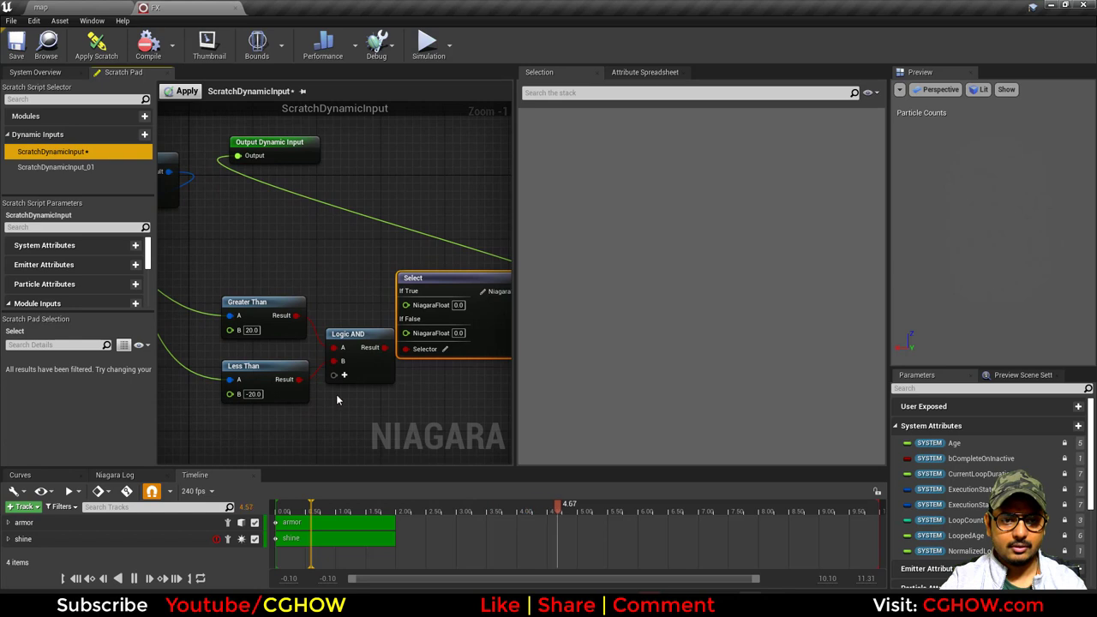
pyautogui.scroll(-1, 336, 399)
pyautogui.moveTo(484, 307)
pyautogui.mouseDown()
pyautogui.moveTo(478, 322)
pyautogui.moveTo(485, 289)
pyautogui.mouseUp()
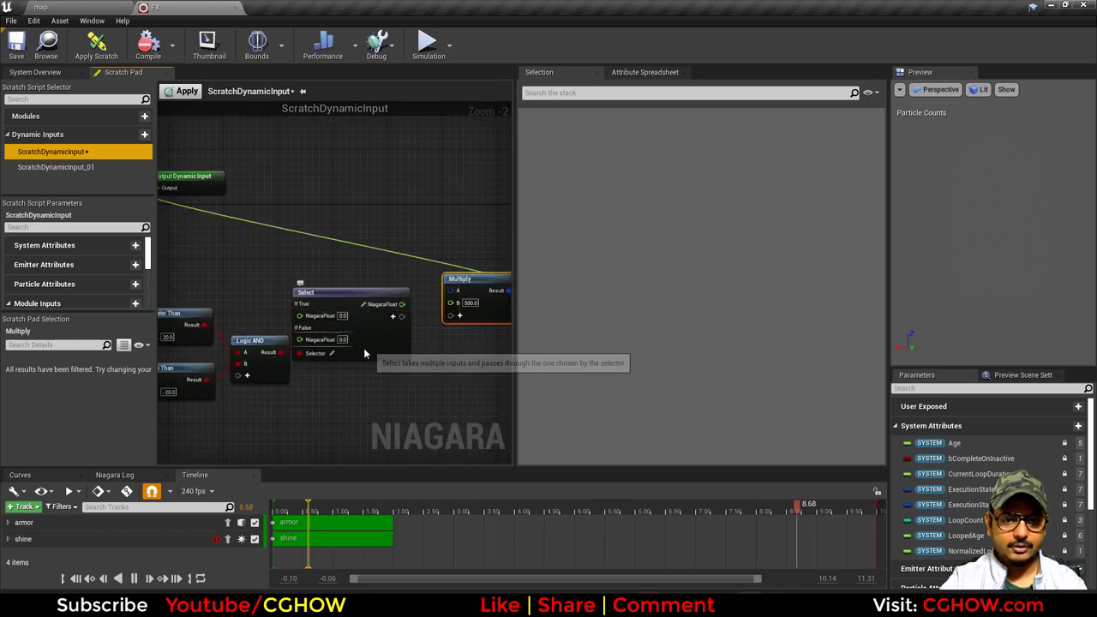
pyautogui.moveTo(356, 351); pyautogui.dragTo(382, 355, button='right')
pyautogui.click(392, 352)
pyautogui.moveTo(394, 355); pyautogui.dragTo(401, 355)
# Connect Break Quat's Z output to the Select node's If False float input
pyautogui.moveTo(277, 304); pyautogui.dragTo(332, 300, button='right')
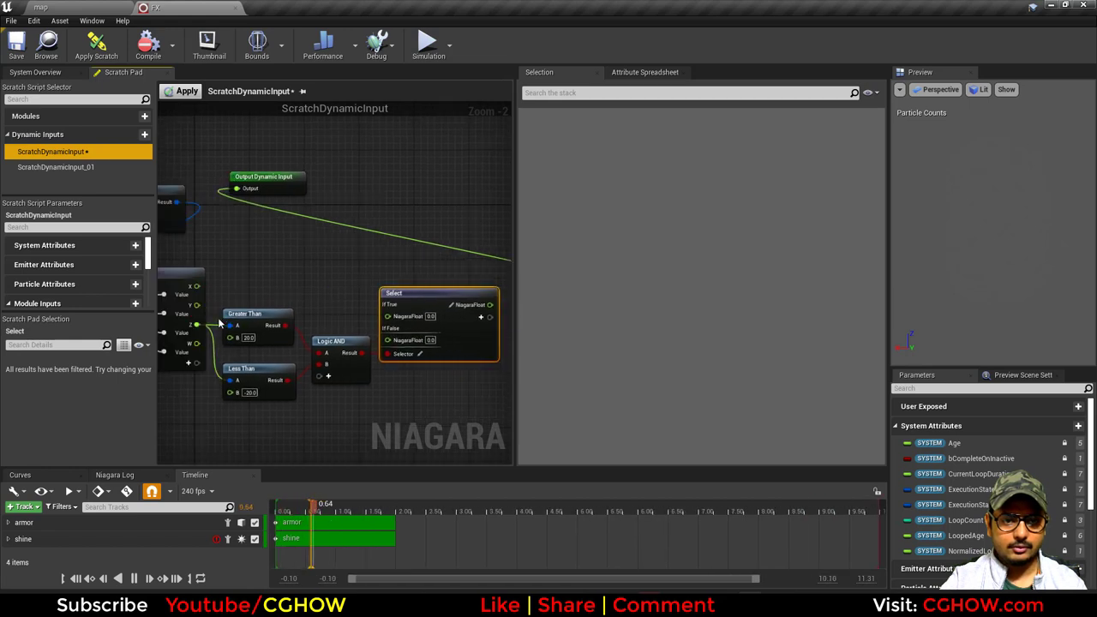
pyautogui.moveTo(370, 341); pyautogui.dragTo(394, 339)
pyautogui.moveTo(476, 363); pyautogui.dragTo(371, 372, button='right')
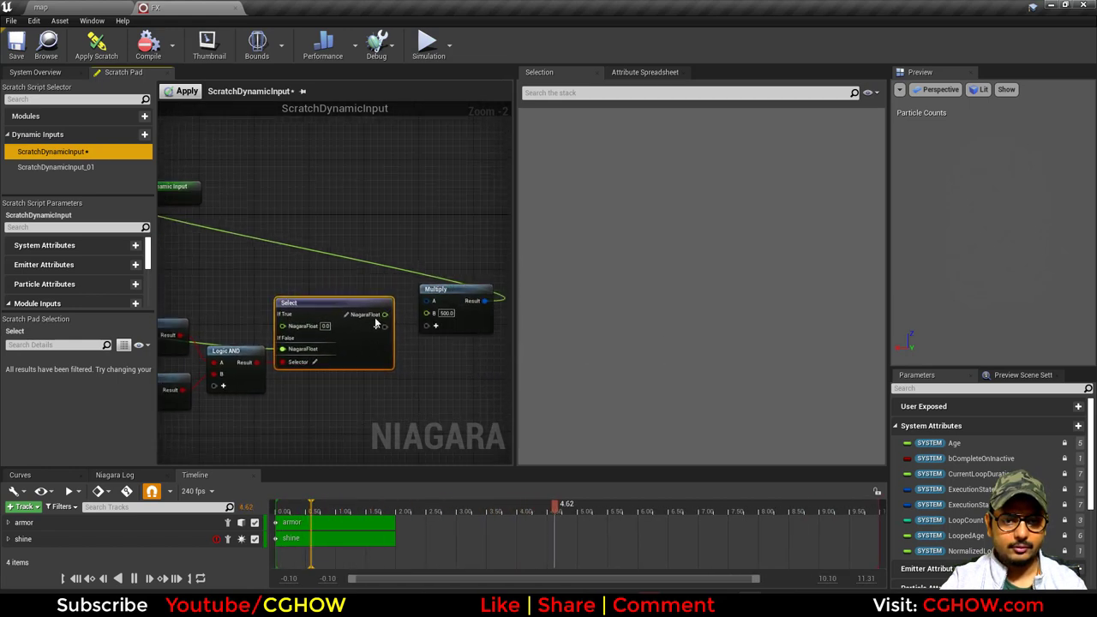
# Connect the Select node's float output to Multiply's B input and apply the script to check it in the level
pyautogui.moveTo(424, 317); pyautogui.dragTo(427, 313)
pyautogui.click(181, 92)
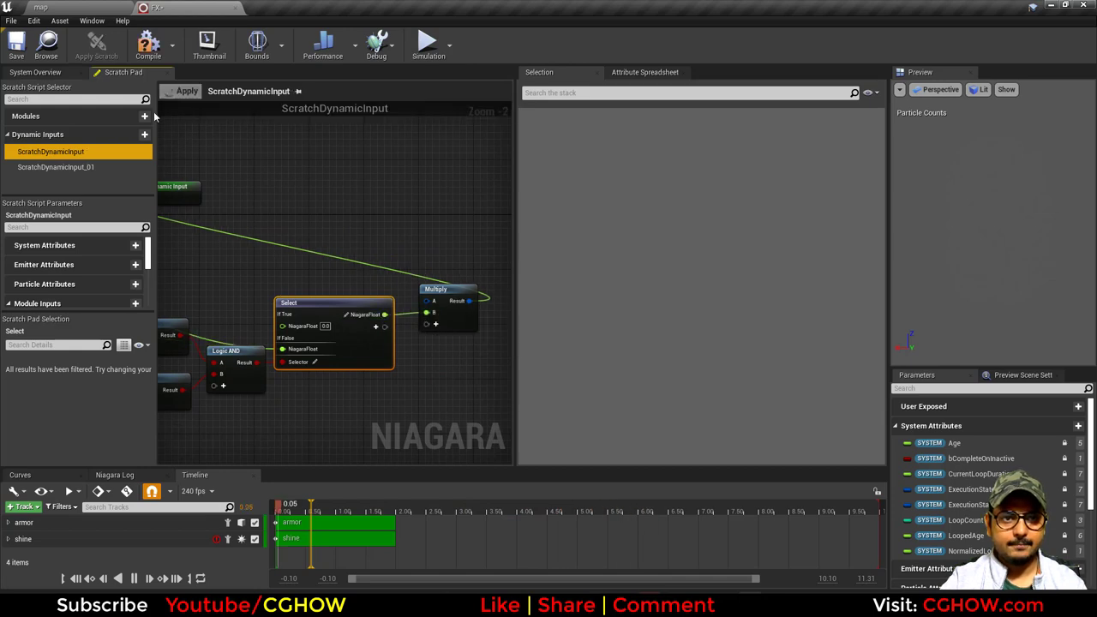
pyautogui.click(43, 7)
pyautogui.click(157, 7)
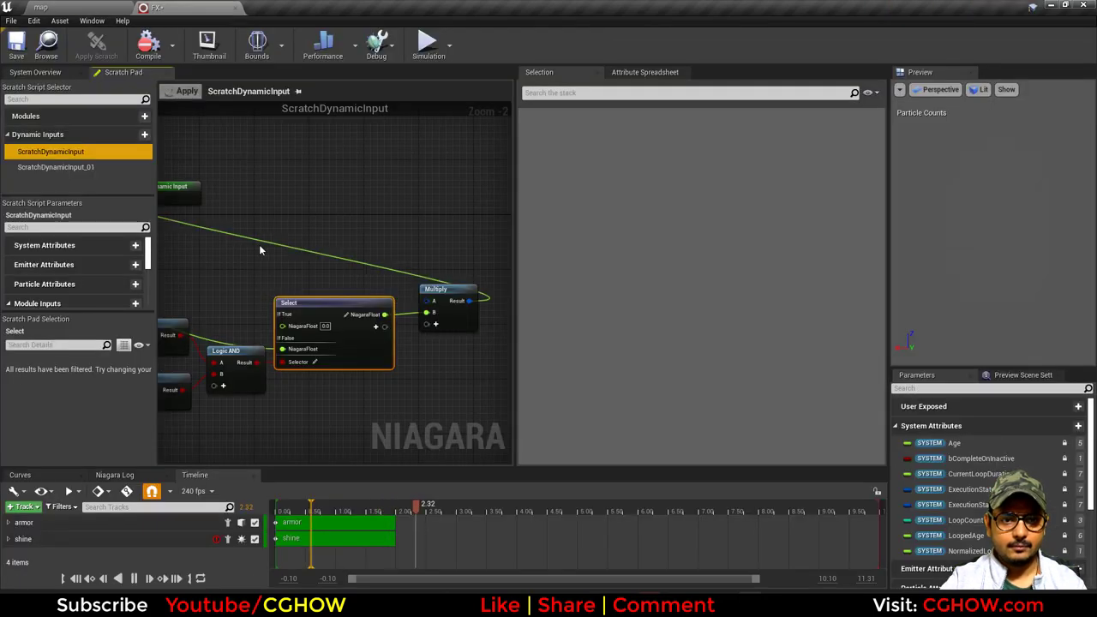
pyautogui.moveTo(259, 249); pyautogui.dragTo(367, 216, button='right')
pyautogui.click(366, 348)
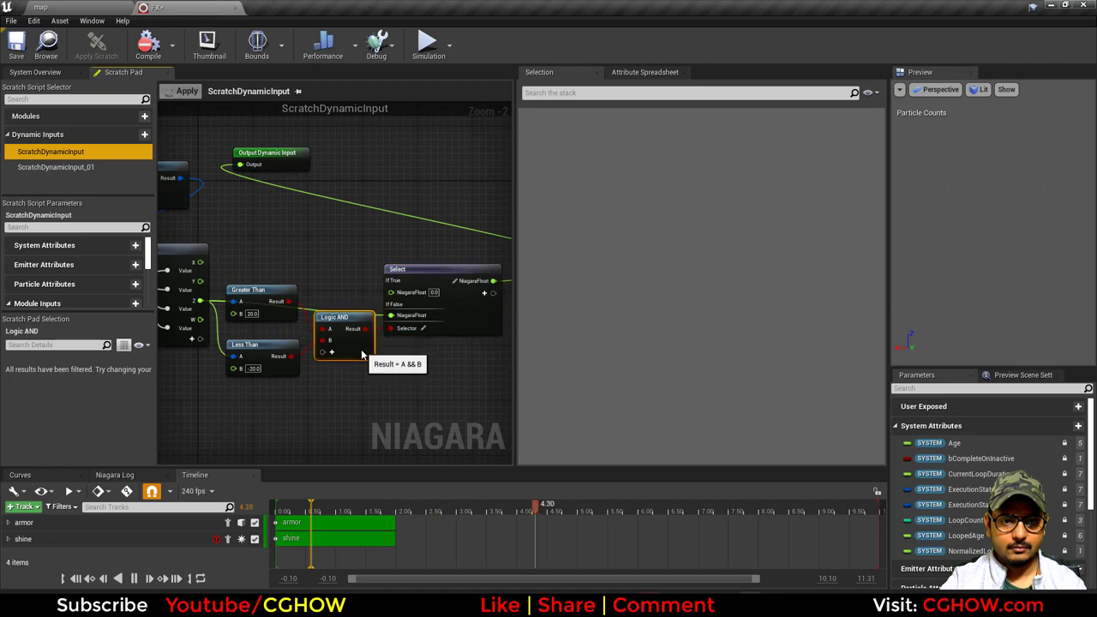
pyautogui.moveTo(365, 347); pyautogui.dragTo(250, 399, button='right')
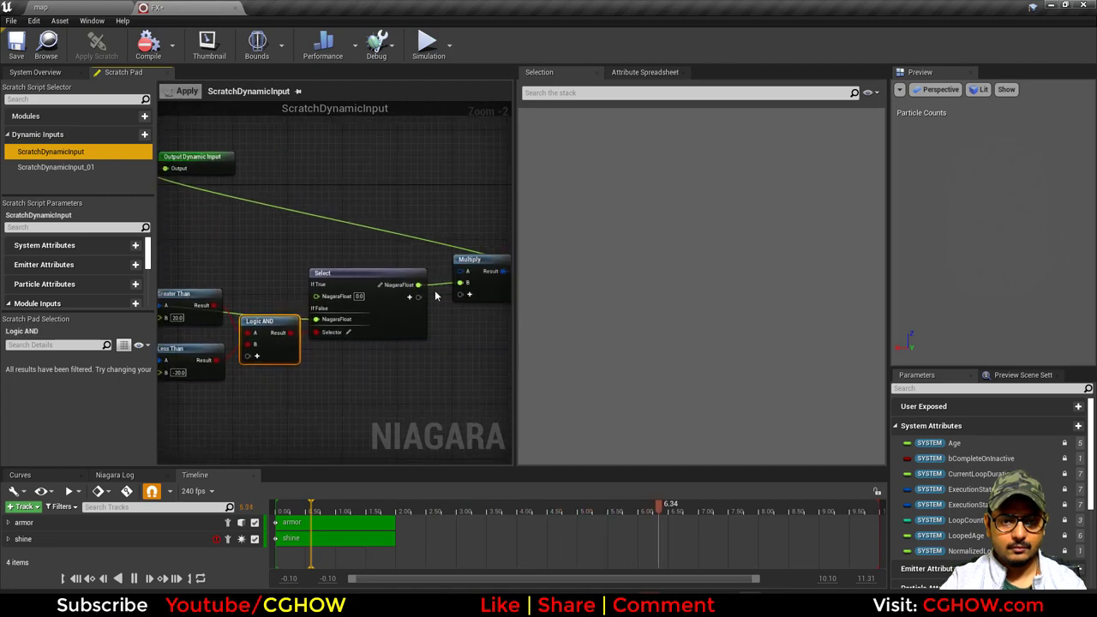
pyautogui.moveTo(349, 254); pyautogui.dragTo(363, 237, button='right')
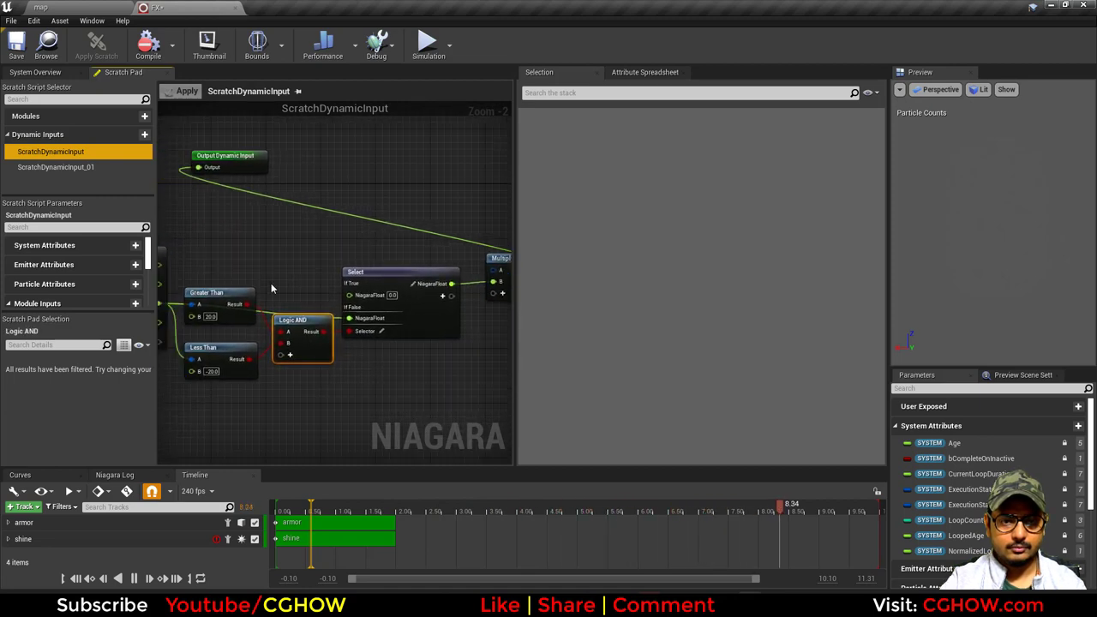
pyautogui.moveTo(241, 294); pyautogui.dragTo(248, 257, button='right')
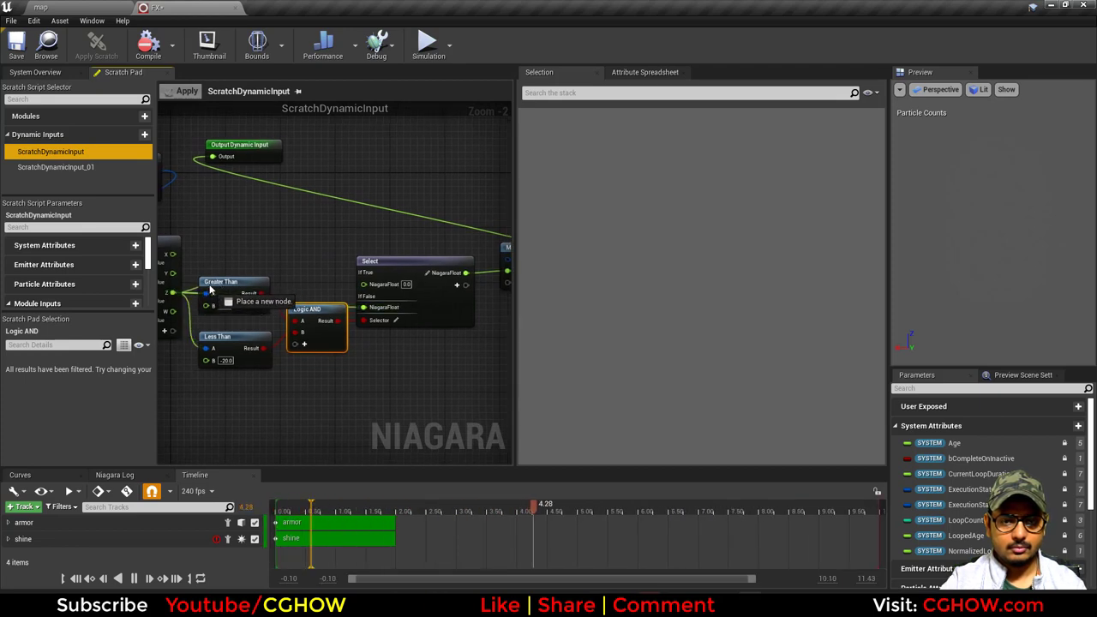
# Connect the Select node's float output to Multiply's A input instead of B, and apply the script
pyautogui.moveTo(233, 275); pyautogui.dragTo(233, 274)
pyautogui.moveTo(333, 232); pyautogui.dragTo(254, 231, button='right')
pyautogui.moveTo(432, 269); pyautogui.dragTo(433, 267)
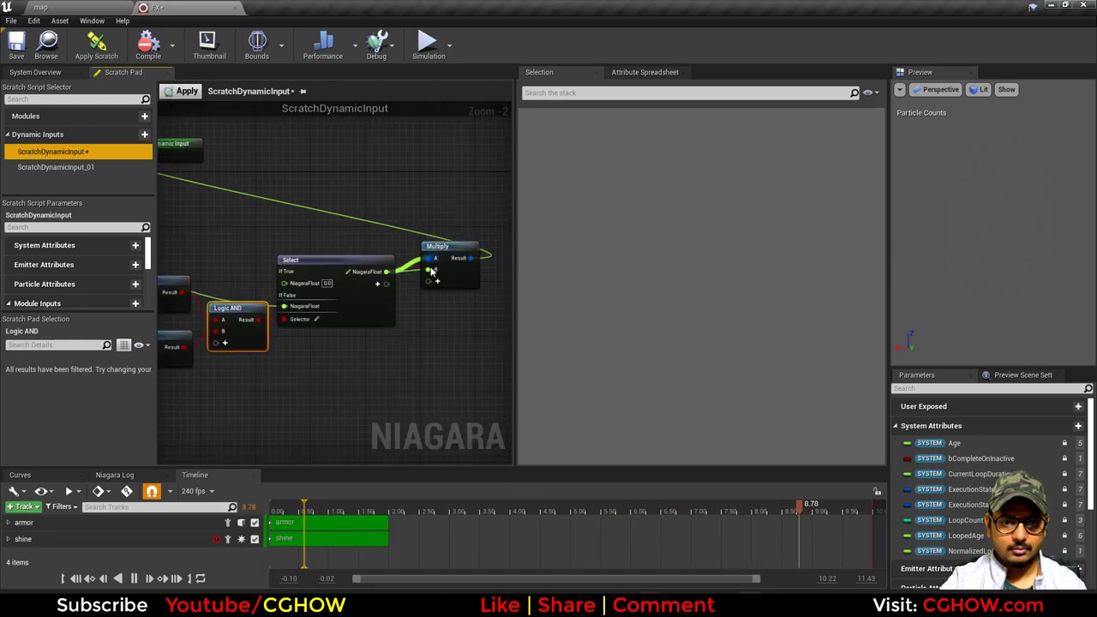
pyautogui.click(186, 90)
pyautogui.click(95, 6)
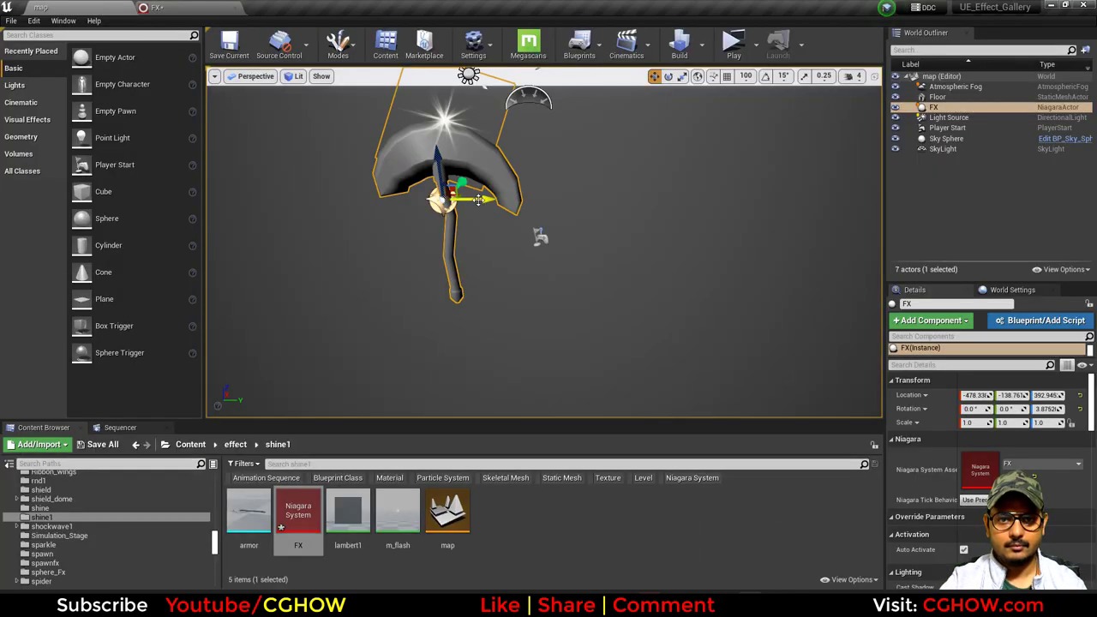
# Rotate the FX actor in the level to check how the shine sprite moves along the axe blade
pyautogui.keyDown('alt'); pyautogui.moveTo(449, 274); pyautogui.dragTo(514, 201); pyautogui.keyUp('alt')
pyautogui.press('e')
pyautogui.moveTo(538, 237); pyautogui.dragTo(538, 240)
pyautogui.moveTo(526, 309); pyautogui.dragTo(516, 212, button='middle')
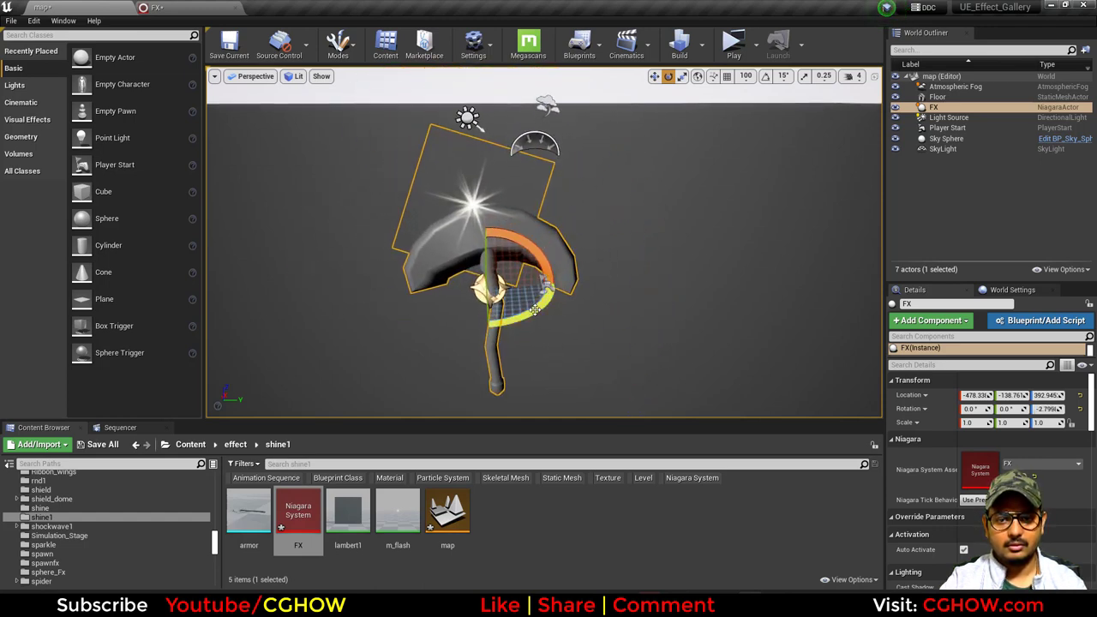
pyautogui.moveTo(526, 309); pyautogui.dragTo(558, 292)
pyautogui.moveTo(514, 257); pyautogui.dragTo(437, 257)
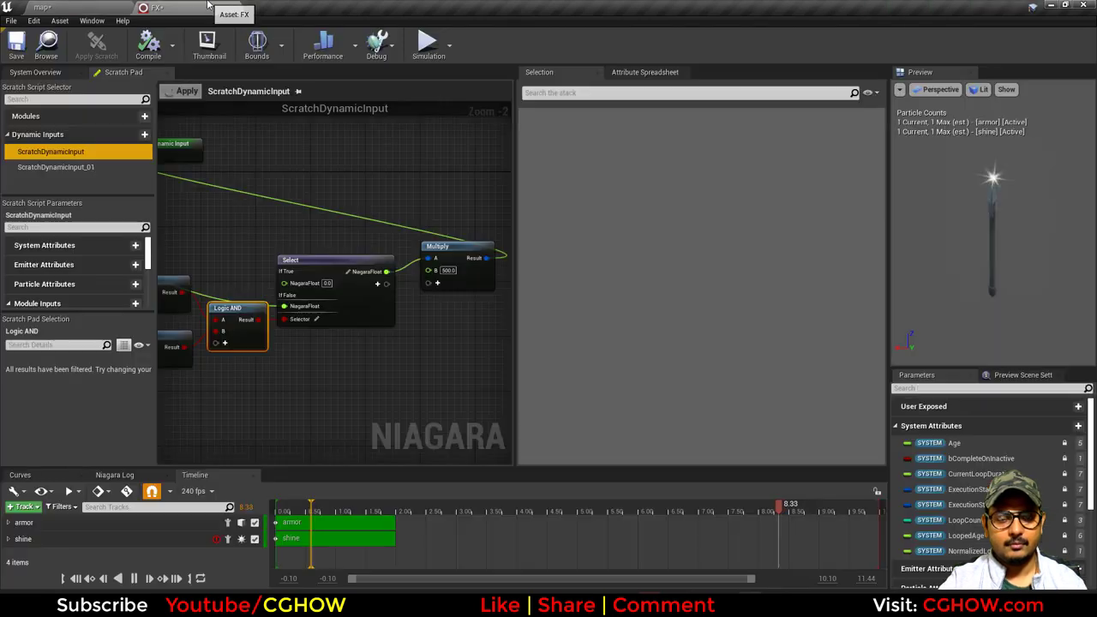
# Move the comparison, Logic AND and Select nodes aside and connect Break Quat's Z output directly to Multiply's A input
pyautogui.moveTo(350, 343); pyautogui.dragTo(501, 304, button='right')
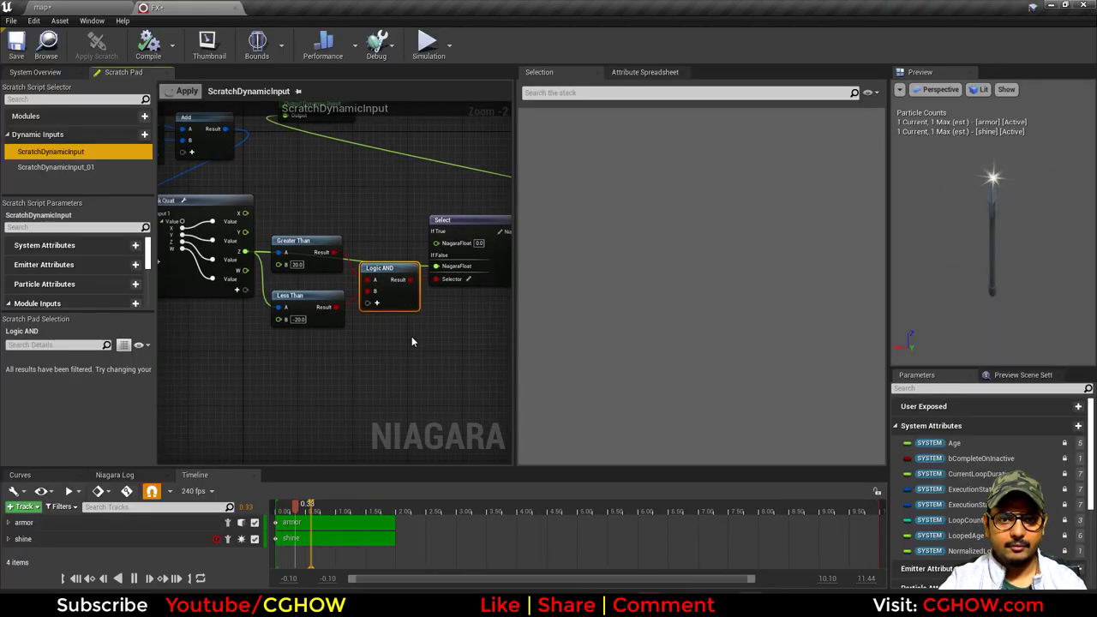
pyautogui.moveTo(458, 322); pyautogui.dragTo(320, 252)
pyautogui.moveTo(323, 305); pyautogui.dragTo(329, 413)
pyautogui.moveTo(379, 280); pyautogui.dragTo(275, 312, button='right')
pyautogui.moveTo(485, 279); pyautogui.dragTo(247, 278)
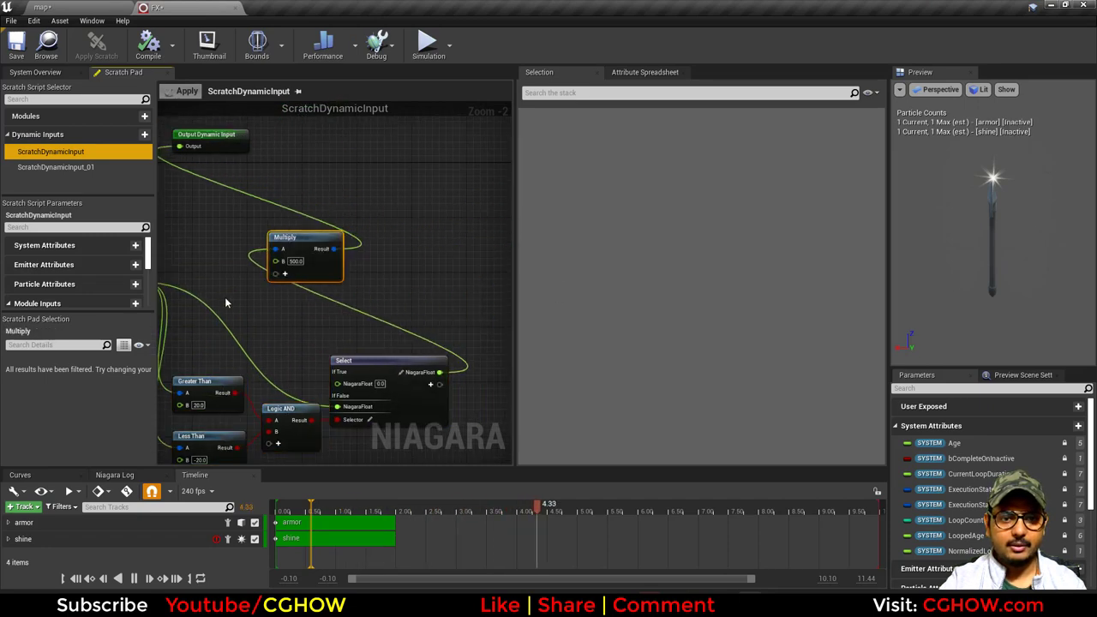
pyautogui.moveTo(225, 296); pyautogui.dragTo(327, 295, button='right')
pyautogui.moveTo(246, 287); pyautogui.dragTo(347, 297)
# Add a Clamp node fed by Multiply's result
pyautogui.scroll(2, 365, 262)
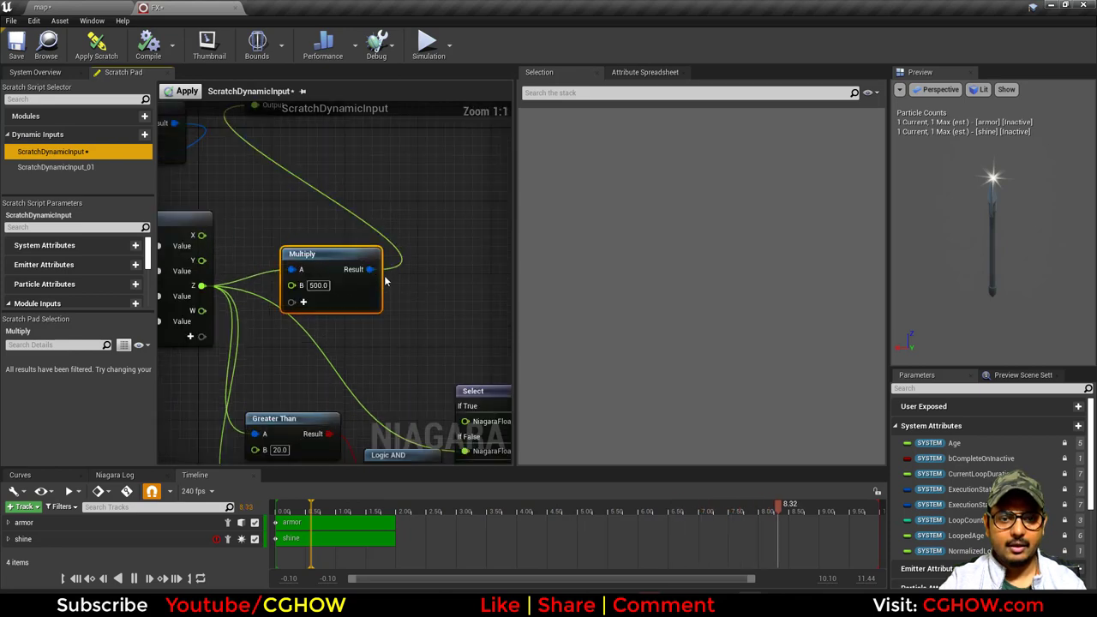
pyautogui.moveTo(425, 246); pyautogui.dragTo(425, 246)
pyautogui.write('clam')
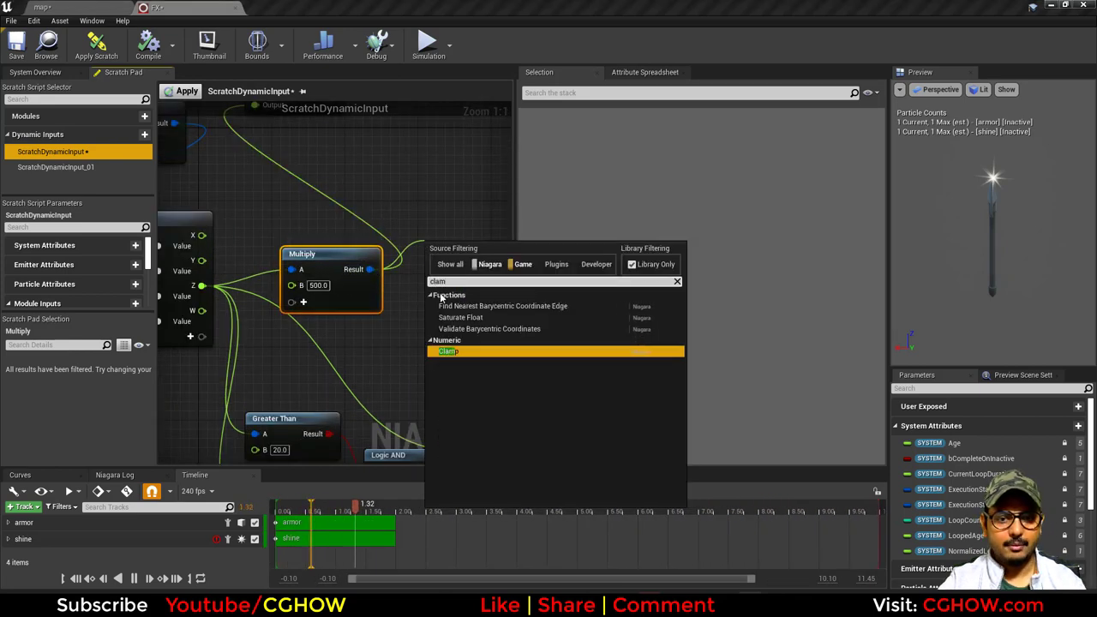
pyautogui.click(449, 352)
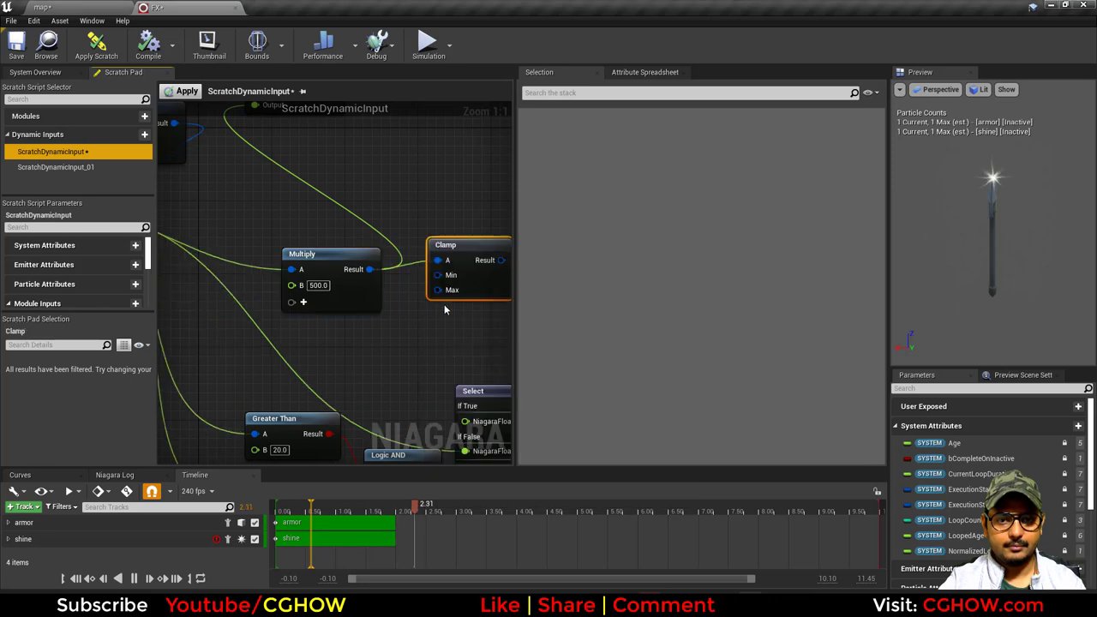
# Convert the Clamp node's Min and Max pins to float
pyautogui.moveTo(430, 296); pyautogui.dragTo(377, 321, button='right')
pyautogui.rightClick(387, 297)
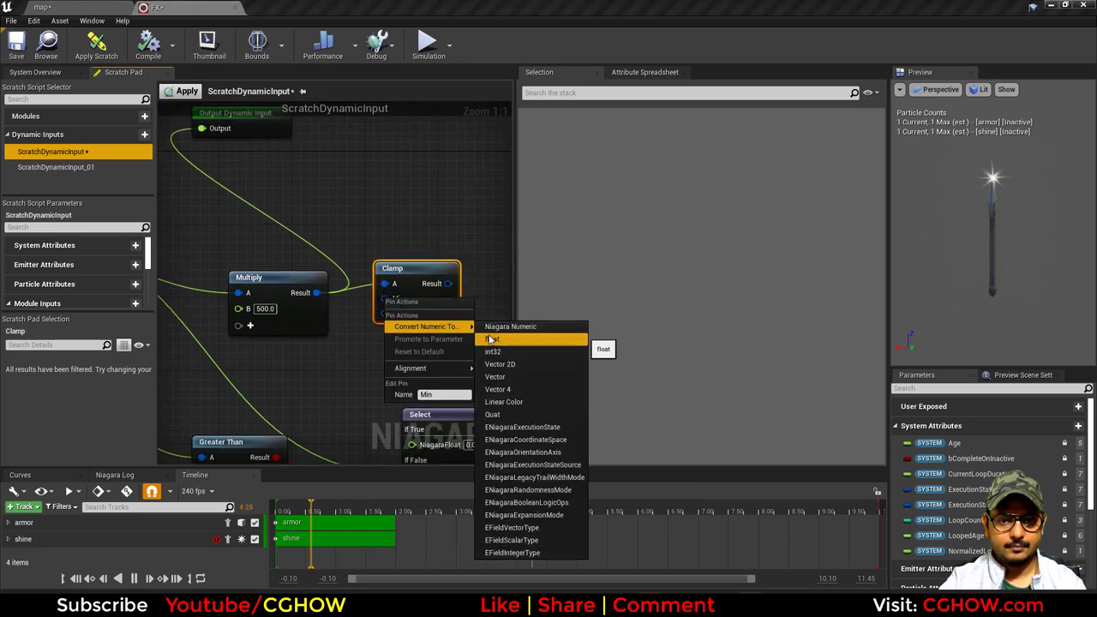
pyautogui.click(492, 339)
pyautogui.rightClick(387, 315)
pyautogui.moveTo(463, 345)
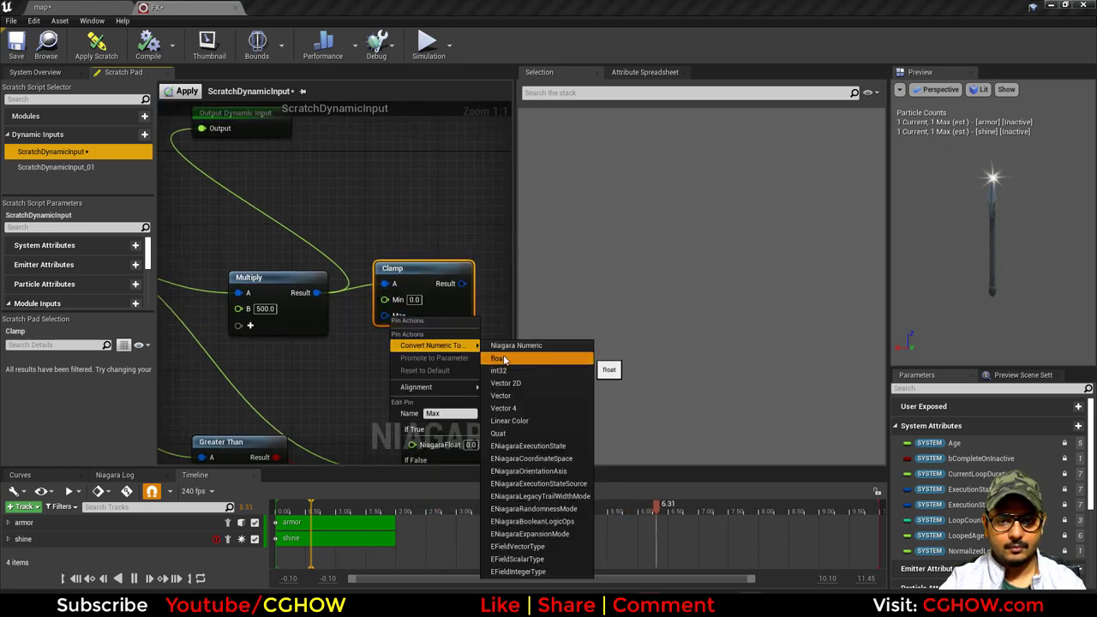
pyautogui.click(504, 359)
# Connect Clamp's result to the Output Dynamic Input node, apply the script and check it by rotating the FX actor
pyautogui.moveTo(504, 360); pyautogui.dragTo(519, 392, button='right')
pyautogui.moveTo(480, 315); pyautogui.dragTo(239, 159)
pyautogui.click(185, 91)
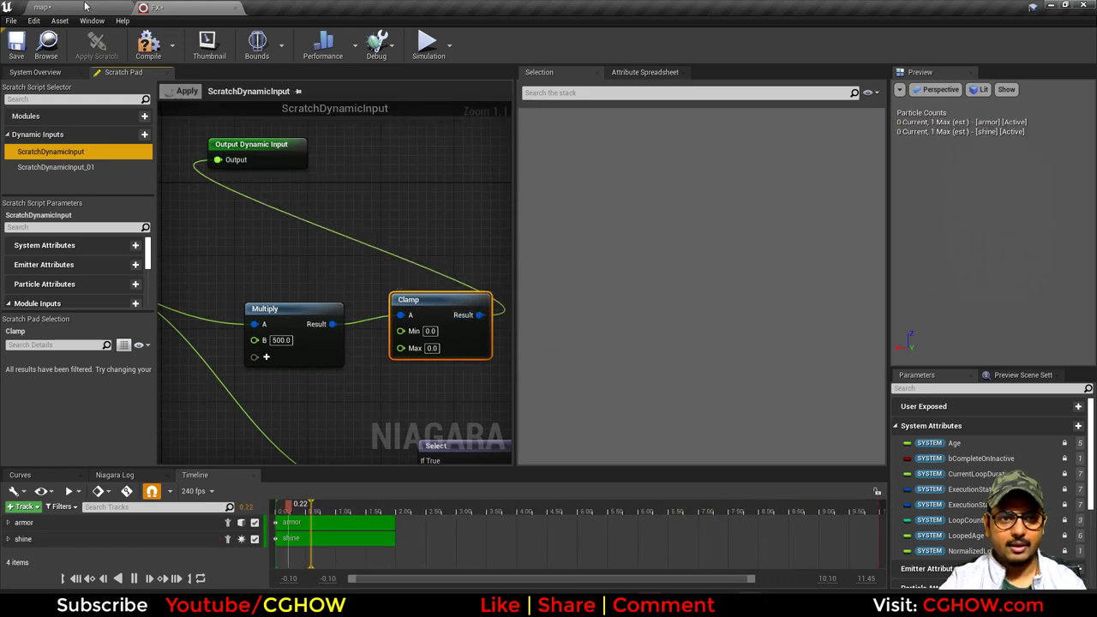
pyautogui.click(84, 7)
pyautogui.moveTo(527, 311)
pyautogui.mouseDown()
pyautogui.moveTo(626, 292)
pyautogui.moveTo(497, 317)
pyautogui.moveTo(508, 315)
pyautogui.mouseUp()
pyautogui.click(186, 6)
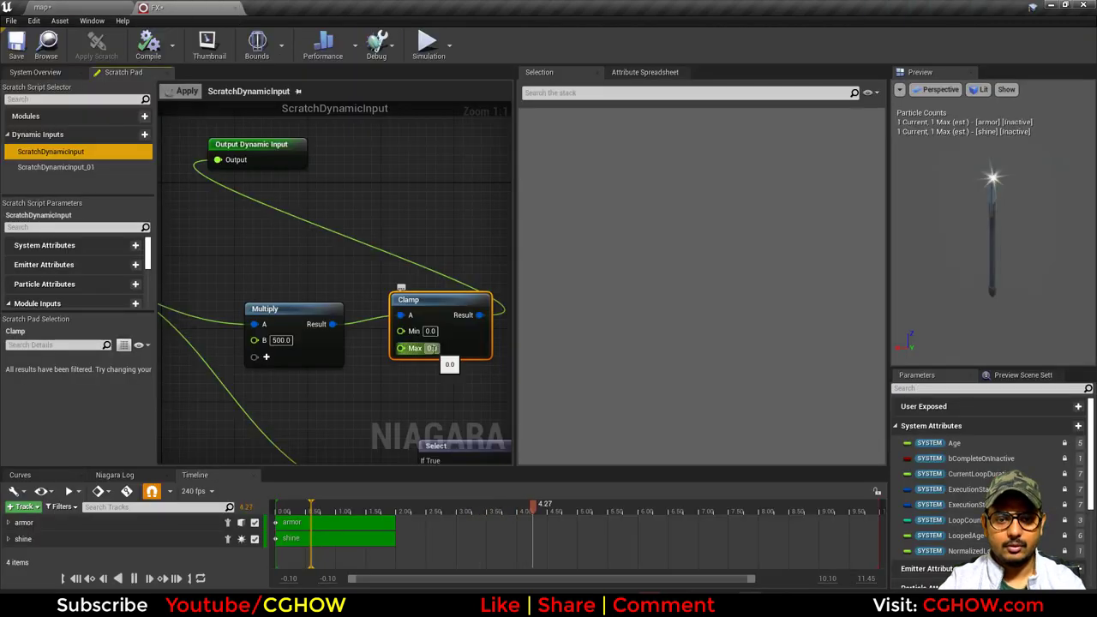
# Set the Clamp node's Min to -100 and Max to 100, apply the script and check the rotation in the level
pyautogui.write('200')
pyautogui.press('Return')
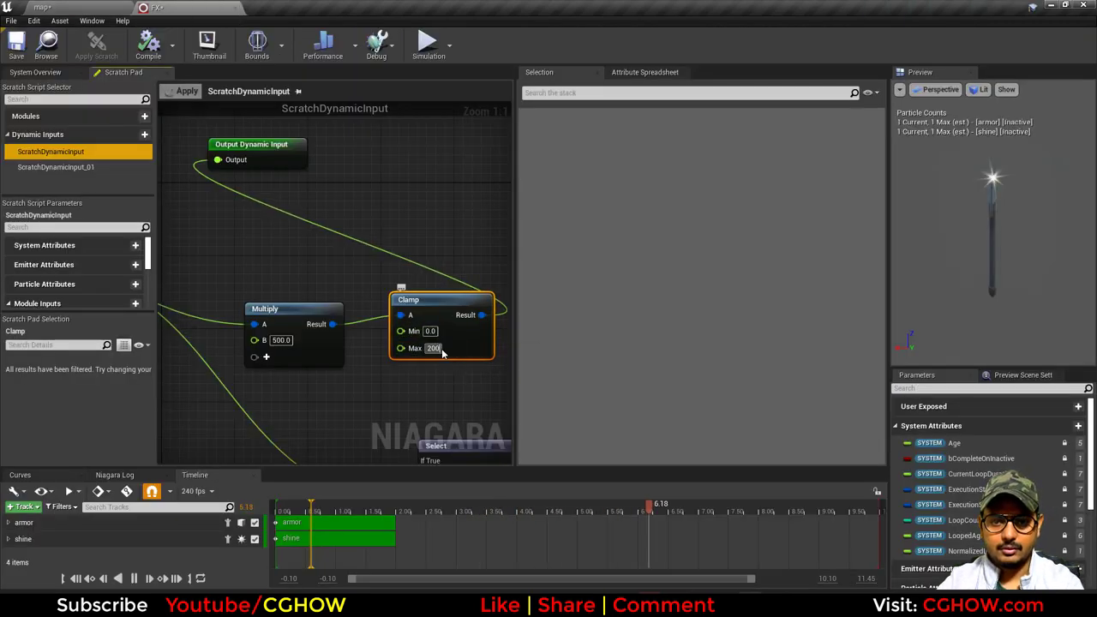
pyautogui.click(433, 348)
pyautogui.write('100')
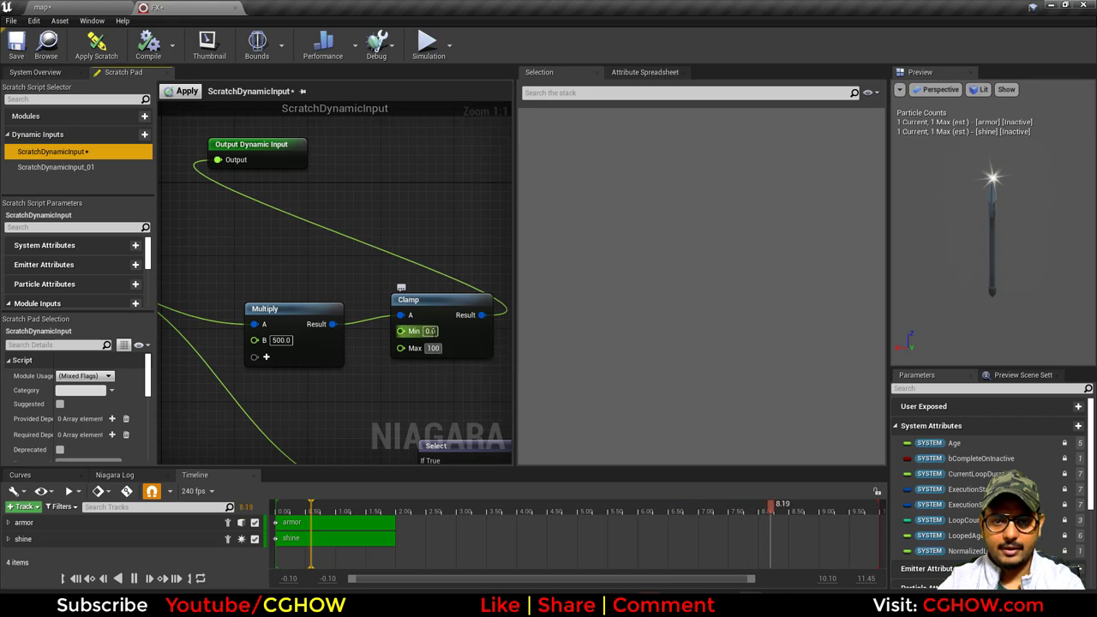
pyautogui.press('Return')
pyautogui.scroll(-1, 463, 354)
pyautogui.press('Return')
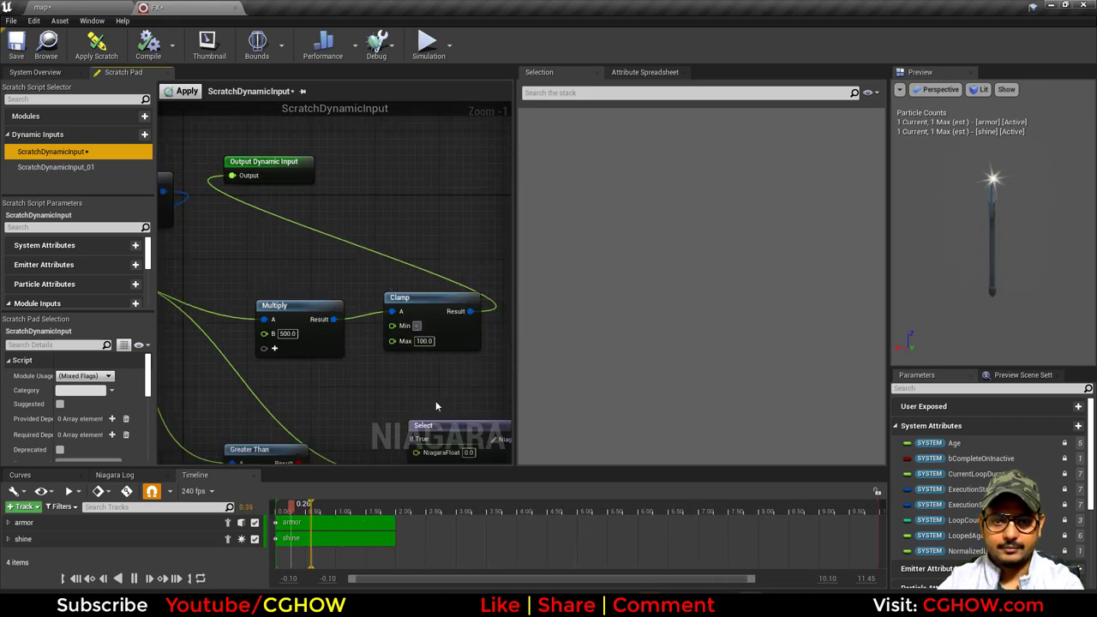
pyautogui.click(187, 90)
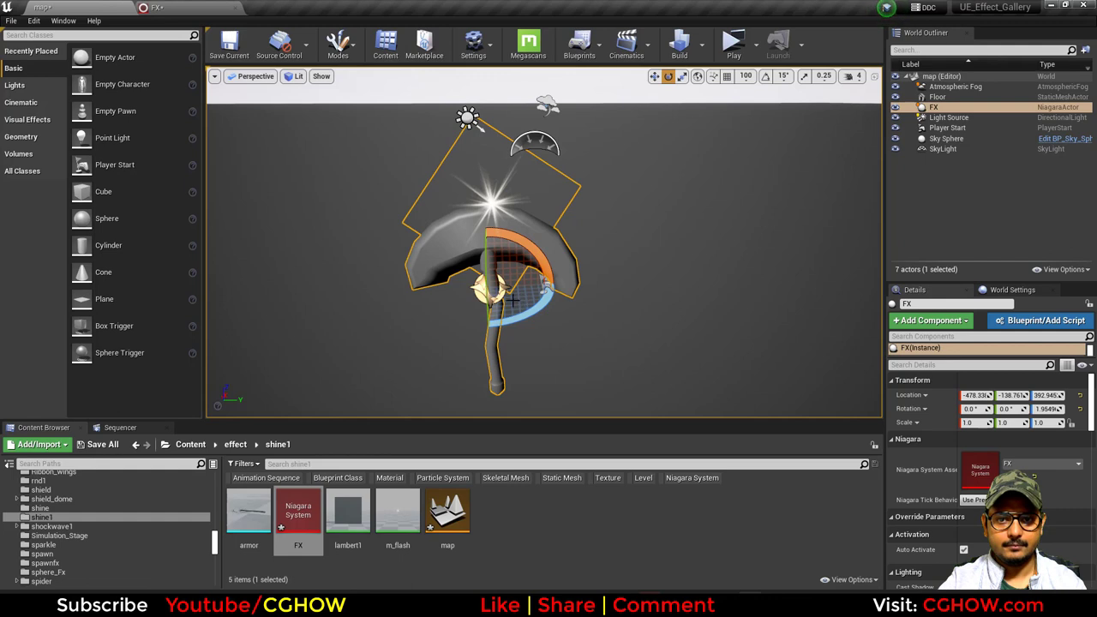
pyautogui.moveTo(521, 316)
pyautogui.mouseDown()
pyautogui.moveTo(465, 325)
pyautogui.moveTo(516, 317)
pyautogui.moveTo(518, 302)
pyautogui.moveTo(502, 302)
pyautogui.moveTo(591, 302)
pyautogui.moveTo(514, 301)
pyautogui.moveTo(531, 302)
pyautogui.mouseUp()
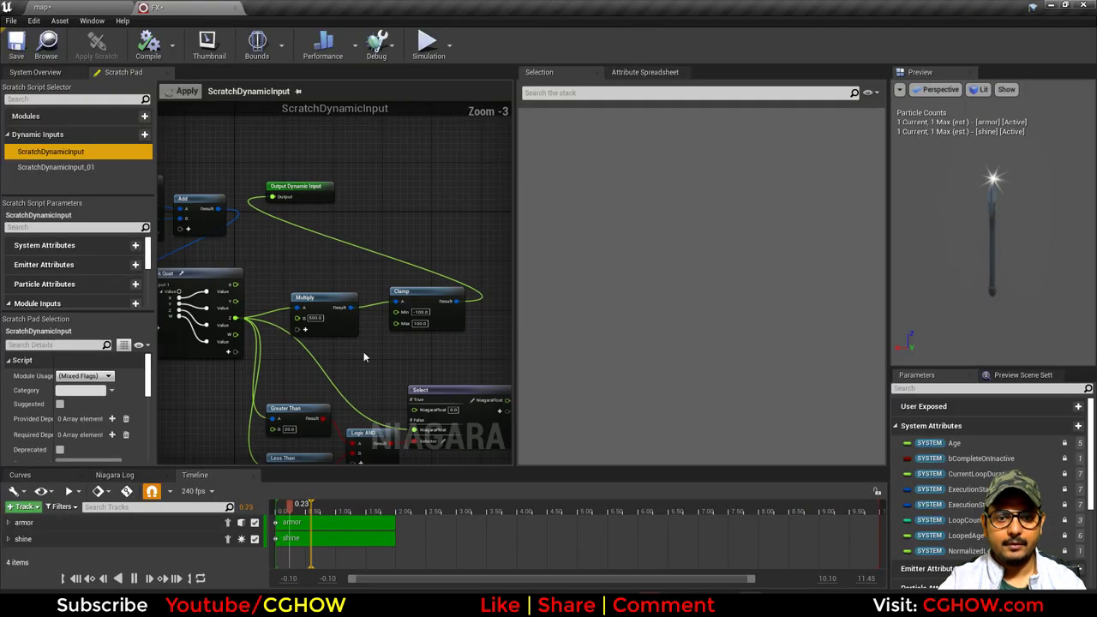
# Delete the Greater Than, Less Than, Logic AND and Select nodes from the scratch graph
pyautogui.moveTo(364, 352); pyautogui.dragTo(369, 206, button='right')
pyautogui.moveTo(248, 255); pyautogui.dragTo(460, 345)
pyautogui.press('Delete')
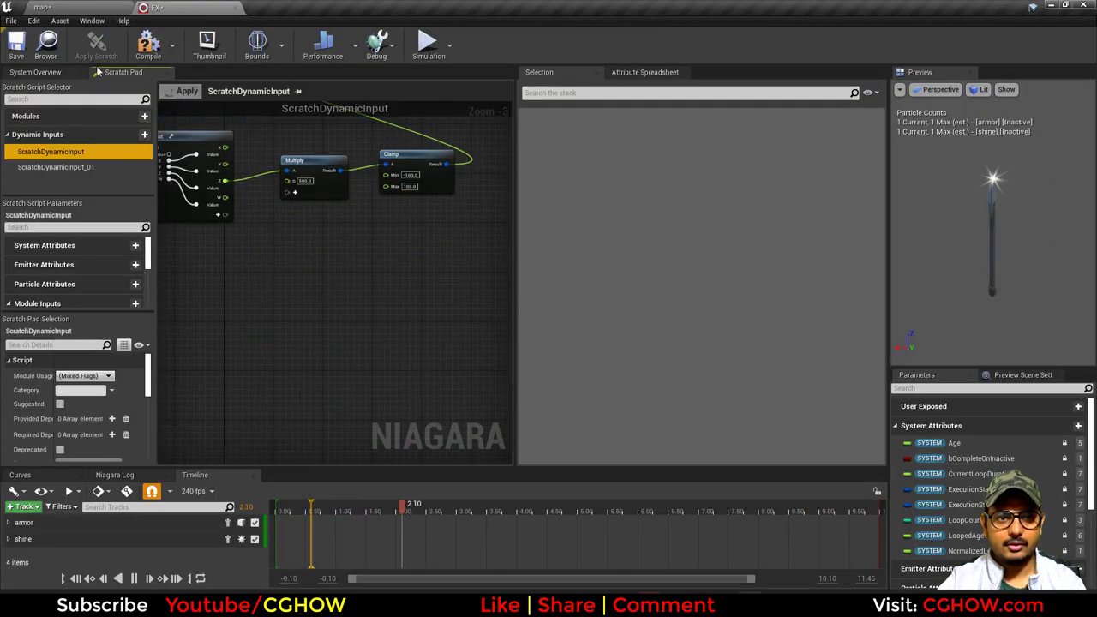
# Open the scratch dynamic input that drives CurveIndex in the shine emitter's Set Position module
pyautogui.click(35, 72)
pyautogui.click(454, 345)
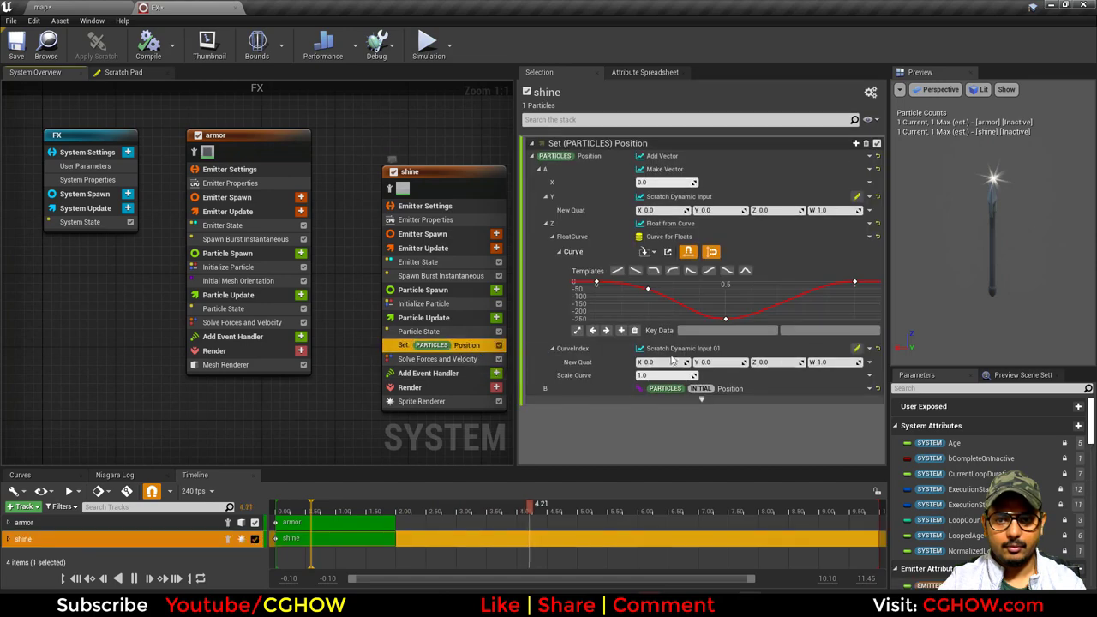
pyautogui.click(857, 349)
pyautogui.scroll(4, 329, 326)
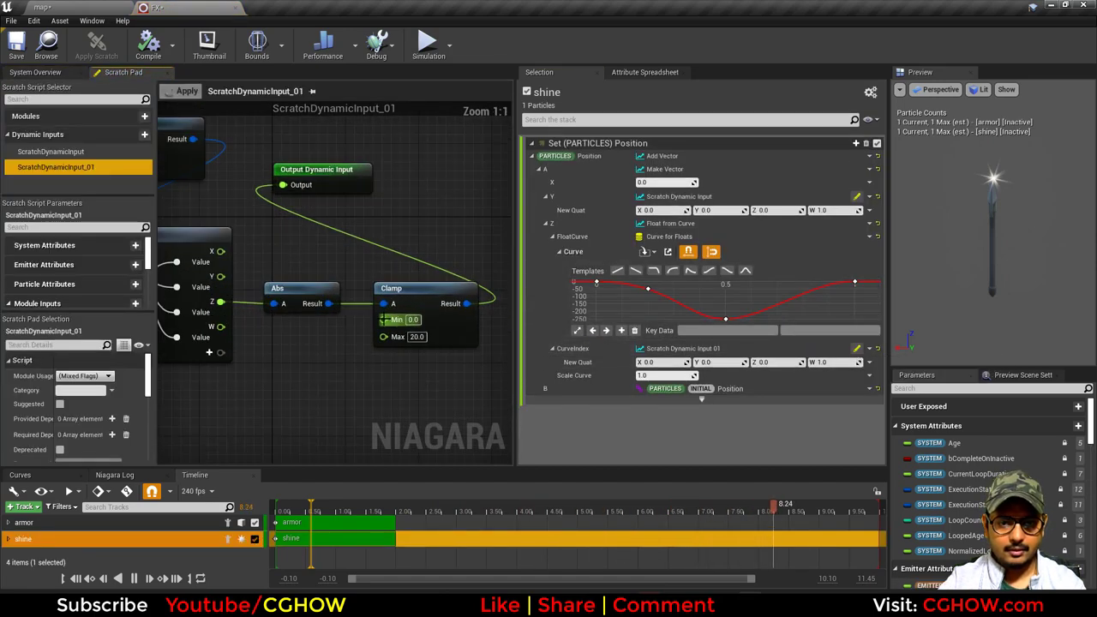
# Set the Clamp node's Max to 10, apply the script and check it by rotating the FX actor
pyautogui.click(416, 337)
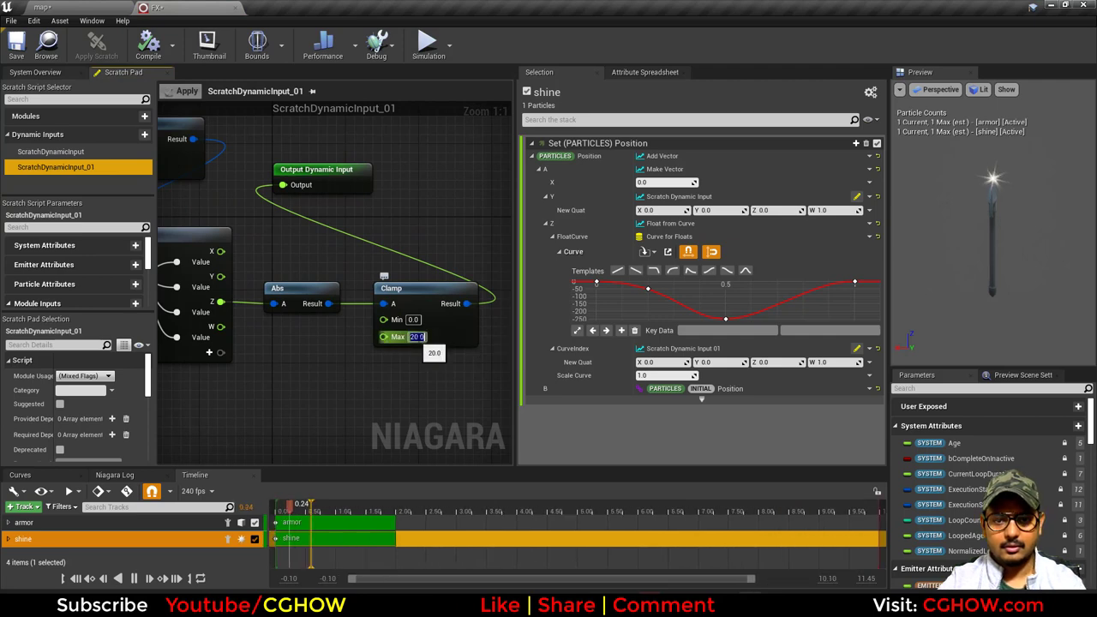
pyautogui.click(186, 91)
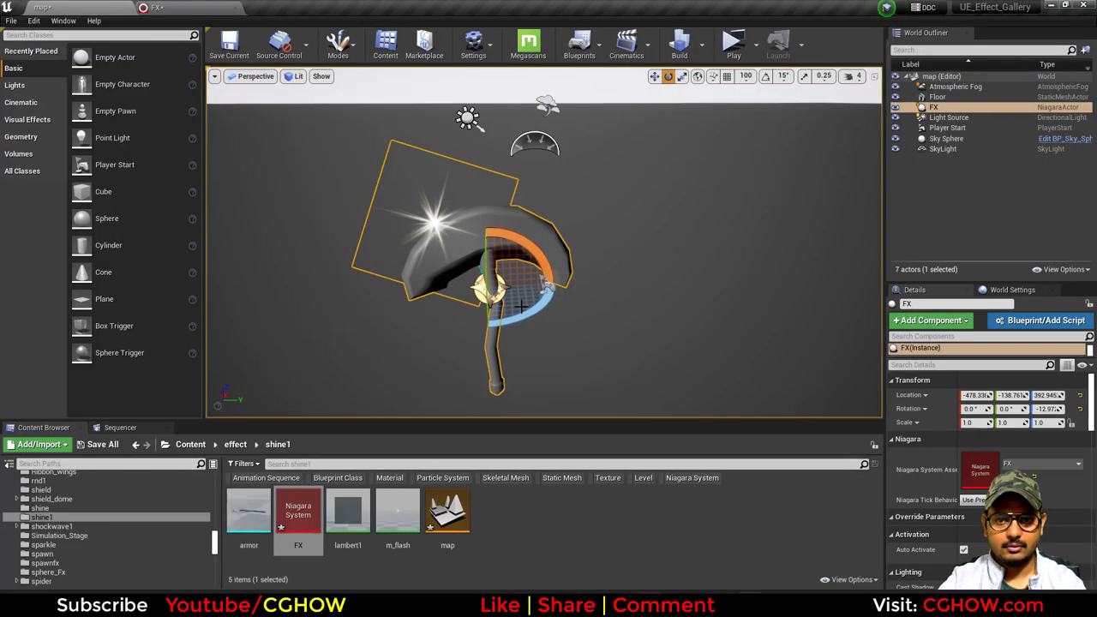
pyautogui.moveTo(521, 306); pyautogui.dragTo(502, 313)
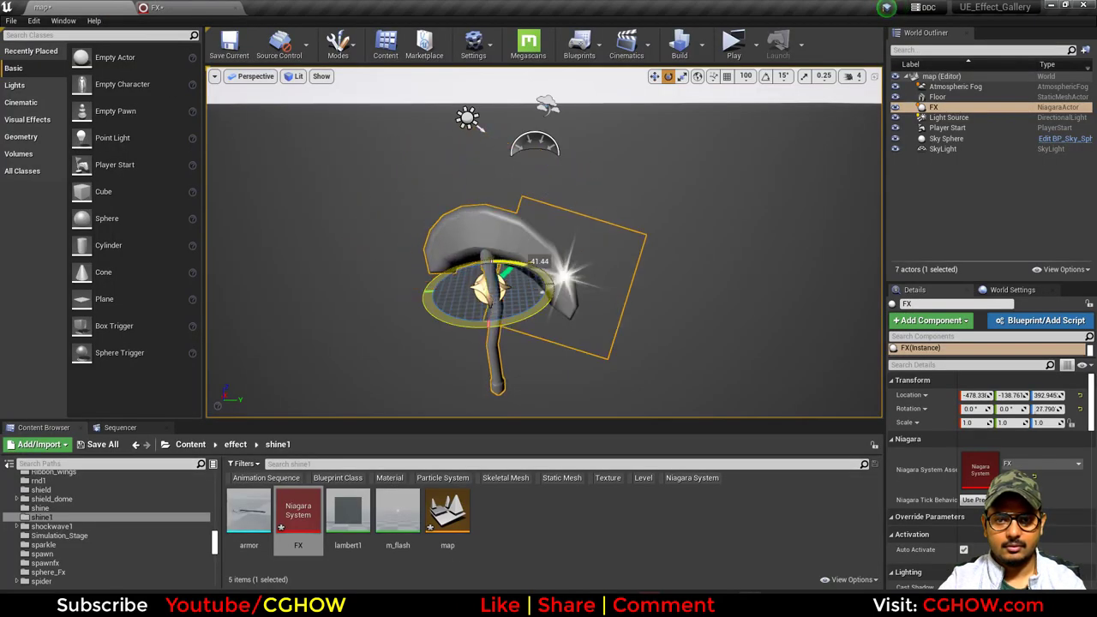
pyautogui.moveTo(546, 264); pyautogui.dragTo(428, 265)
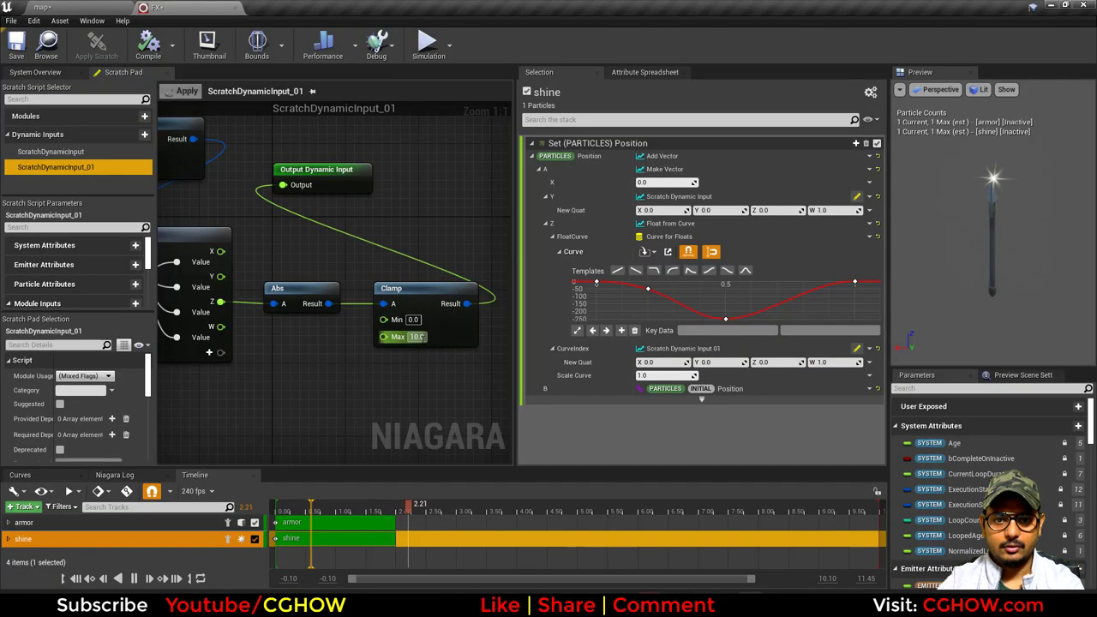
# Set the Clamp node's Max to 1, apply the script and check it by rotating the FX actor
pyautogui.click(191, 91)
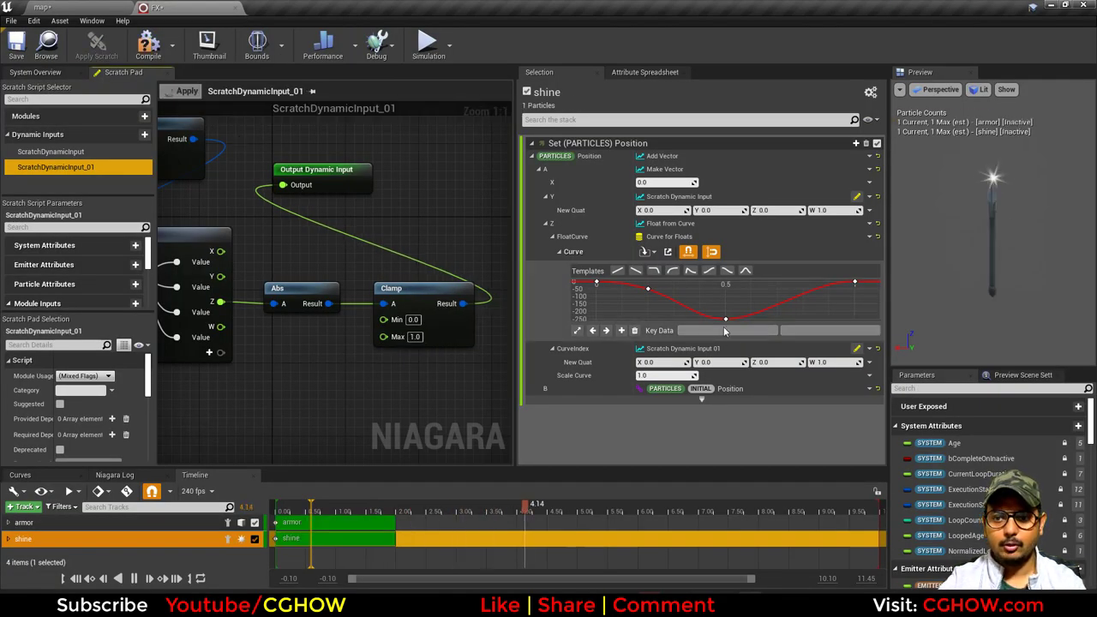
pyautogui.moveTo(569, 267); pyautogui.dragTo(568, 266)
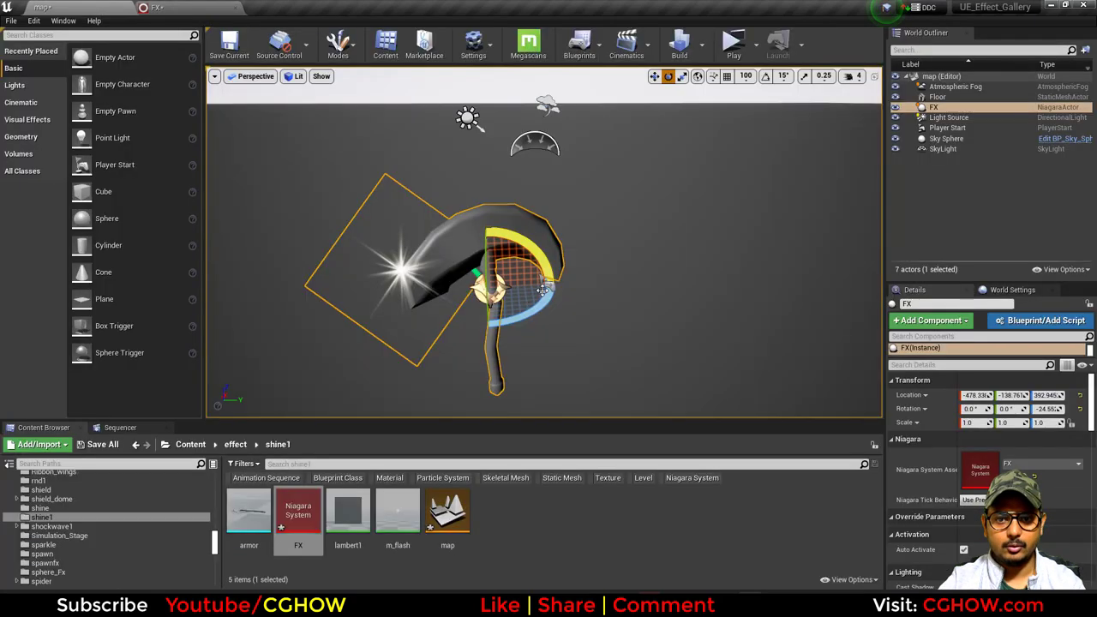
pyautogui.moveTo(489, 282); pyautogui.dragTo(520, 256)
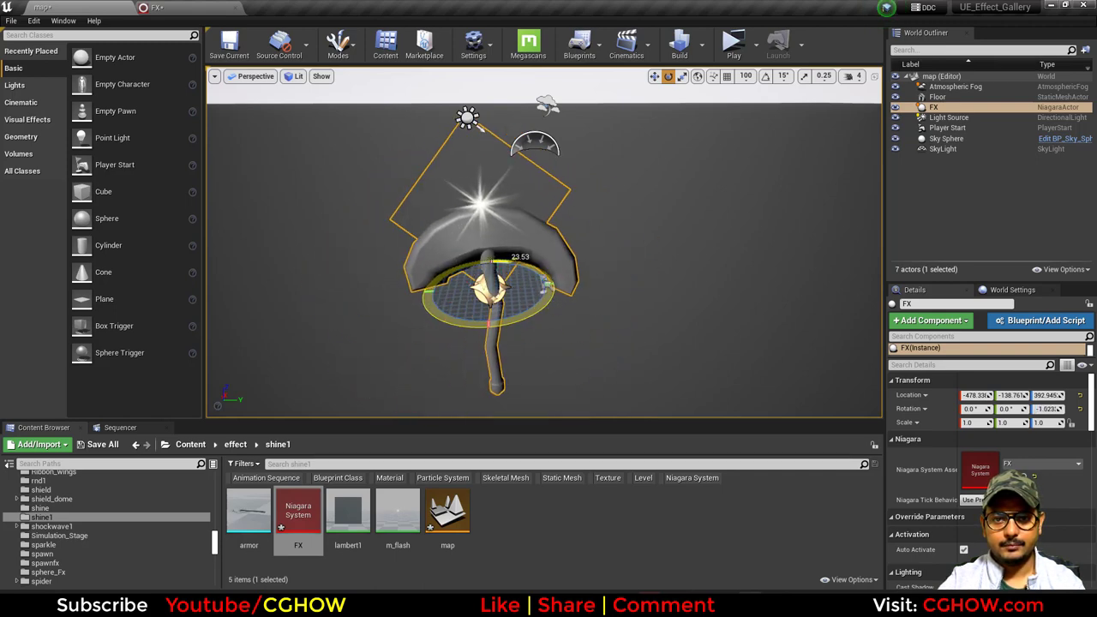
# Copy the Float from Curve input of the position's Z value and replace it with Clamp Float
pyautogui.click(221, 6)
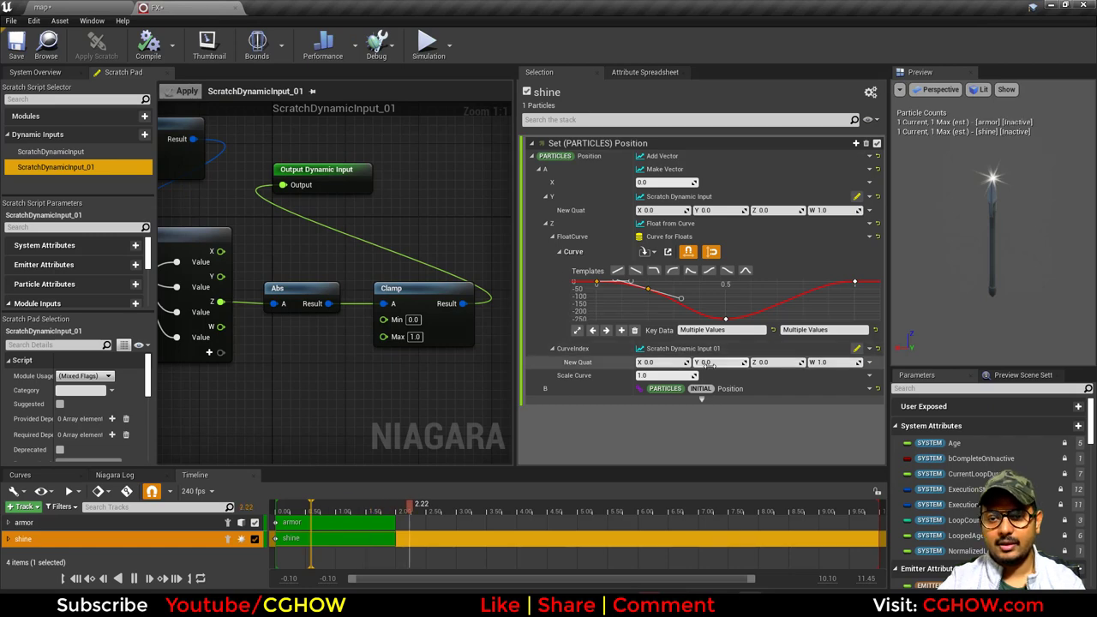
pyautogui.click(669, 238)
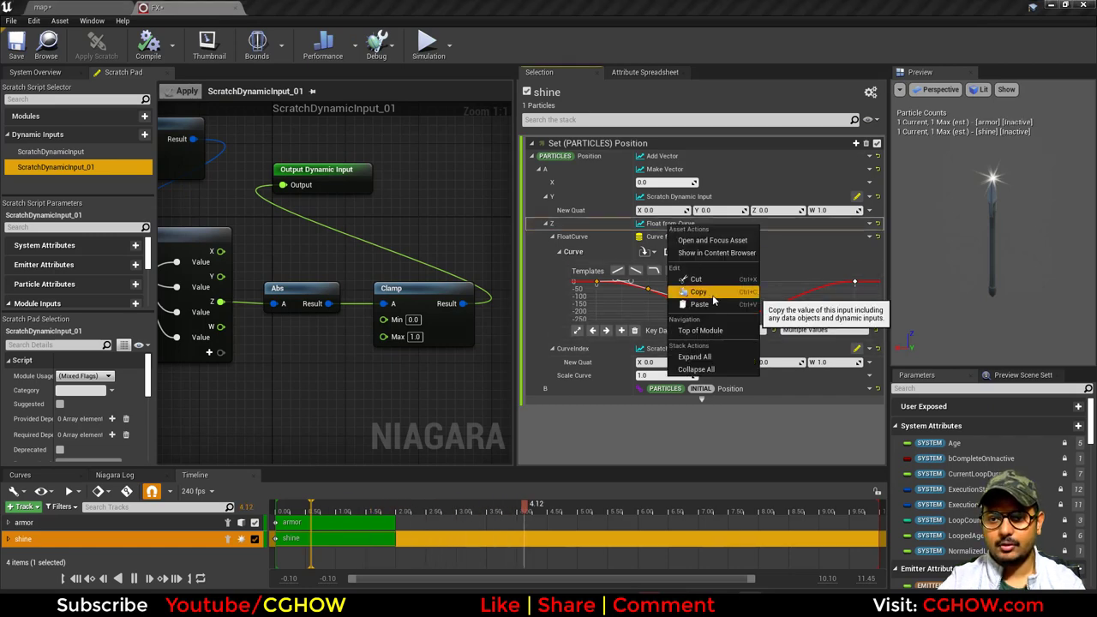
pyautogui.click(876, 227)
pyautogui.click(869, 224)
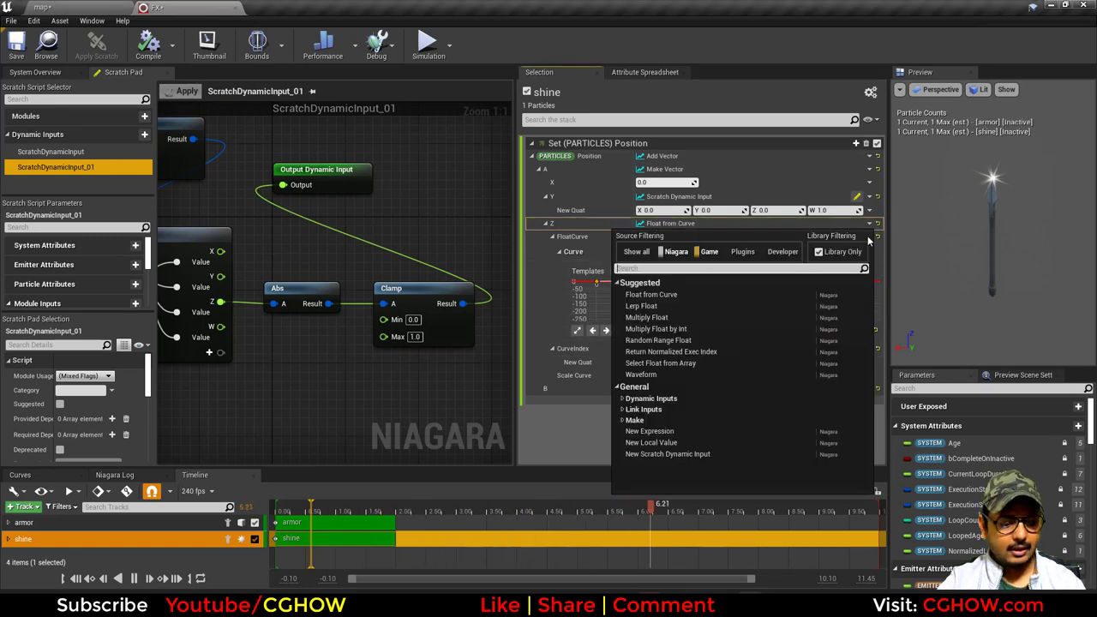
pyautogui.write('clam')
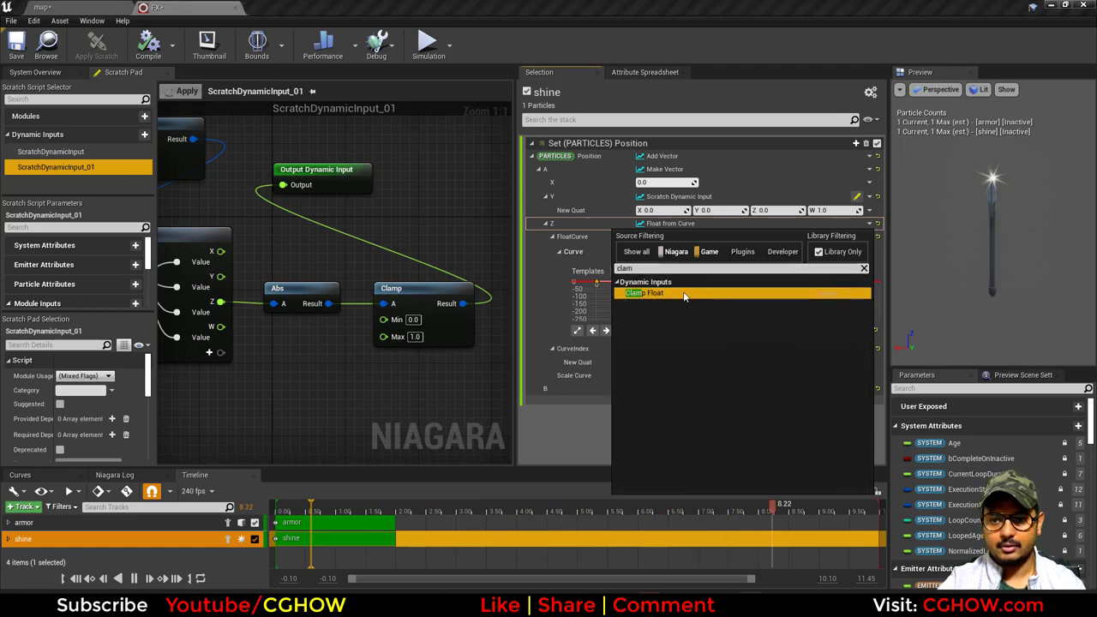
pyautogui.click(694, 292)
# Paste the copied Float from Curve into the Float value of Clamp Float
pyautogui.rightClick(715, 263)
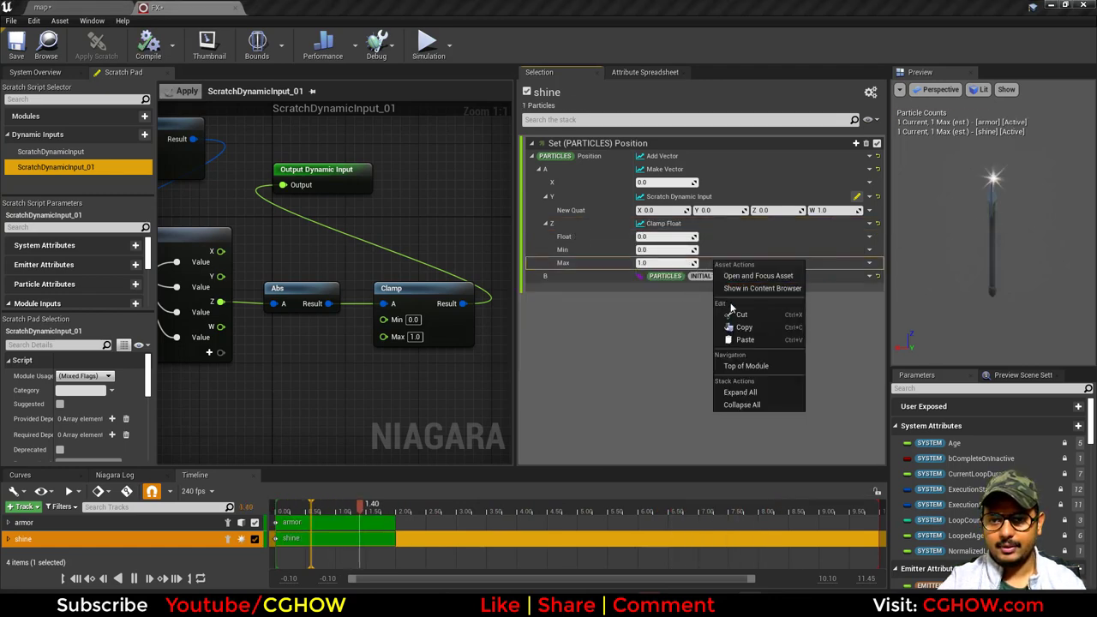
pyautogui.rightClick(710, 237)
pyautogui.click(738, 314)
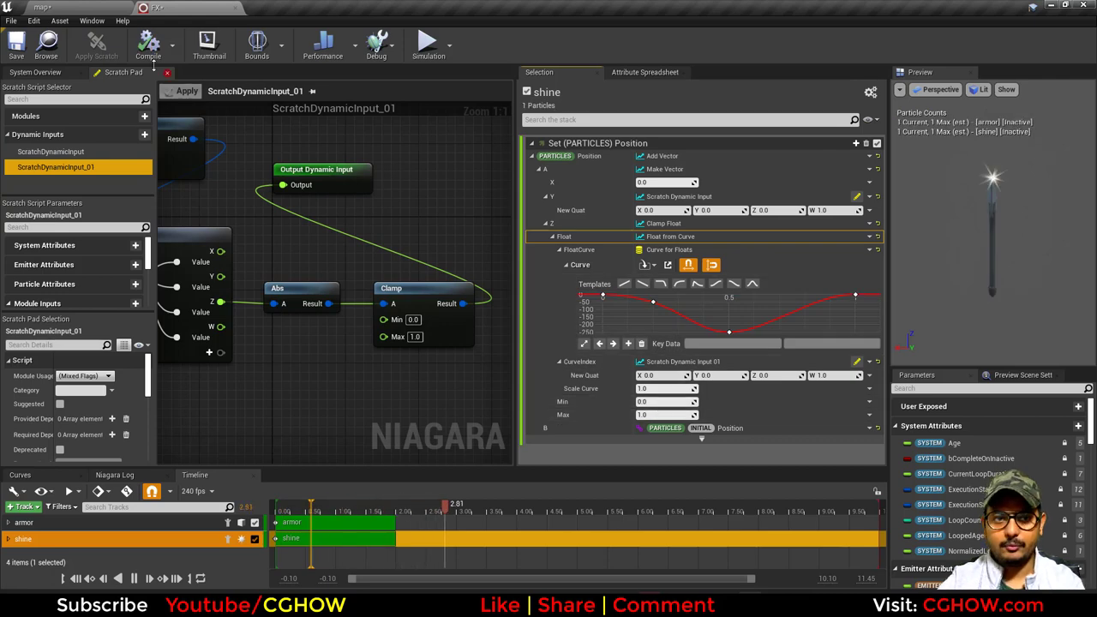
# Rotate the FX actor in the level to check the shine's clamped vertical offset
pyautogui.click(43, 6)
pyautogui.moveTo(506, 319); pyautogui.dragTo(463, 319)
pyautogui.click(181, 7)
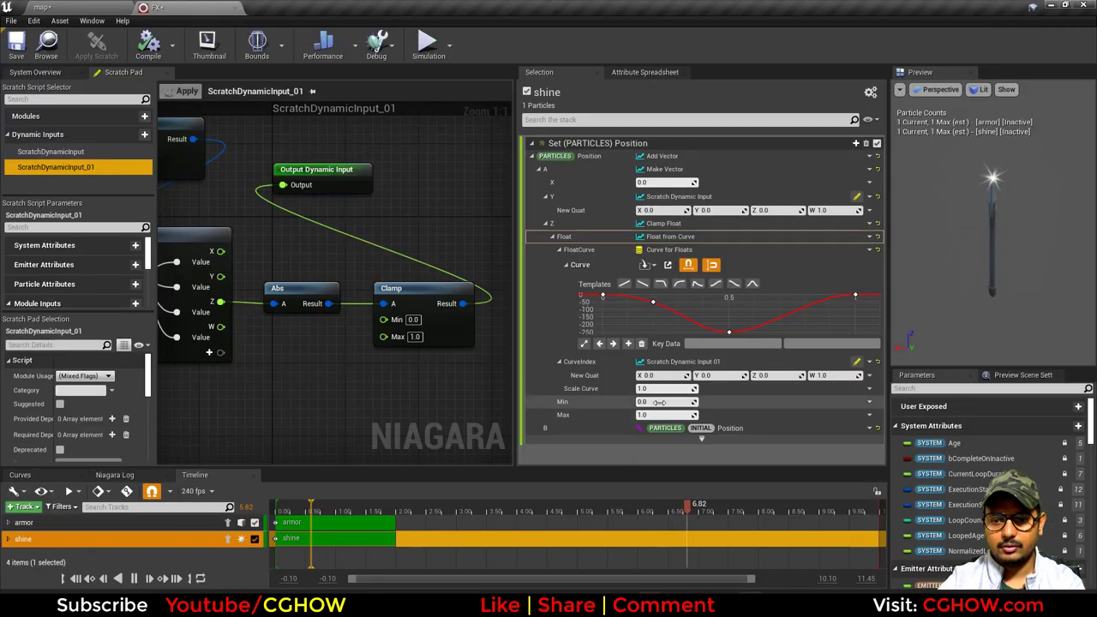
# Try a Max of 20 in the Z value's Clamp Float, save the system and check the level
pyautogui.click(669, 417)
pyautogui.write('20')
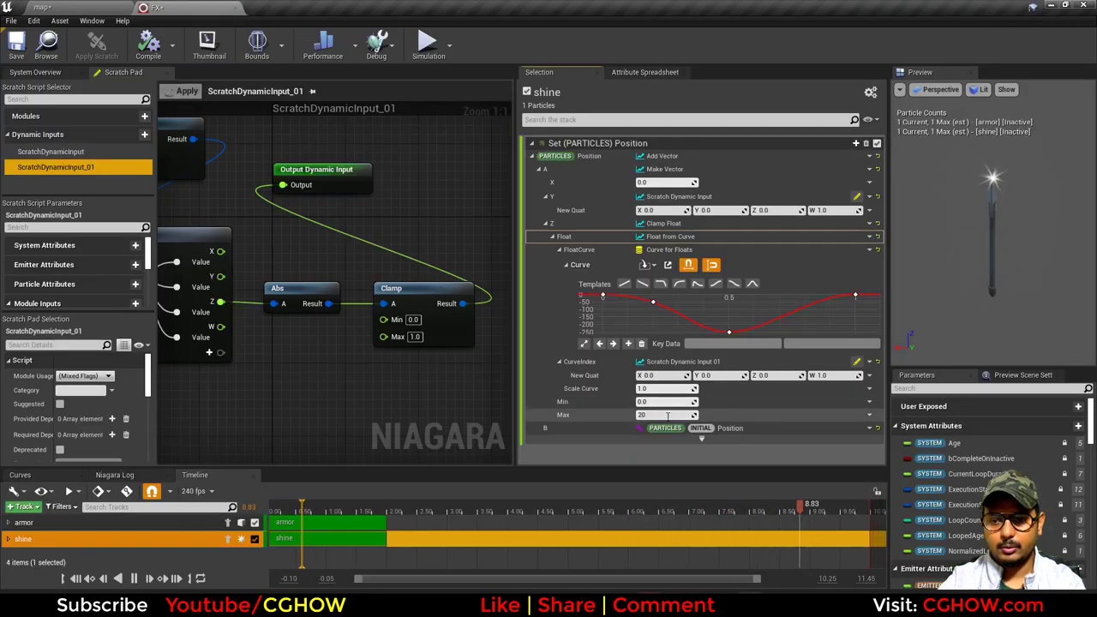
pyautogui.press('Return')
pyautogui.click(31, 45)
pyautogui.click(43, 7)
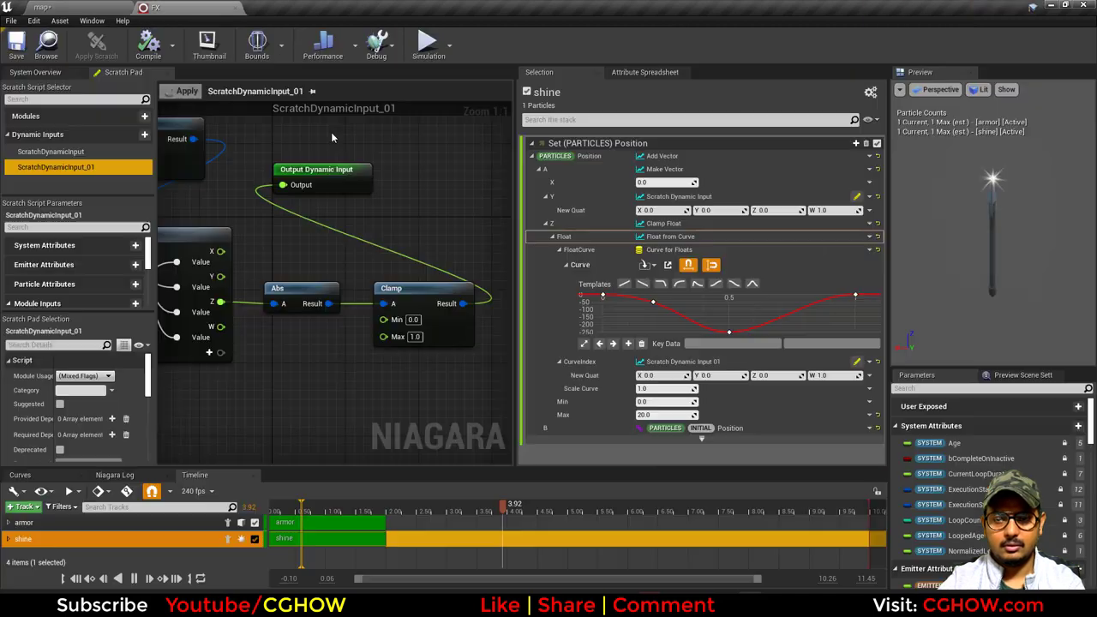
# Try a Max of 100 in the Clamp Float, save, and rotate the FX actor in the level to test it
pyautogui.click(671, 416)
pyautogui.write('100')
pyautogui.press('Return')
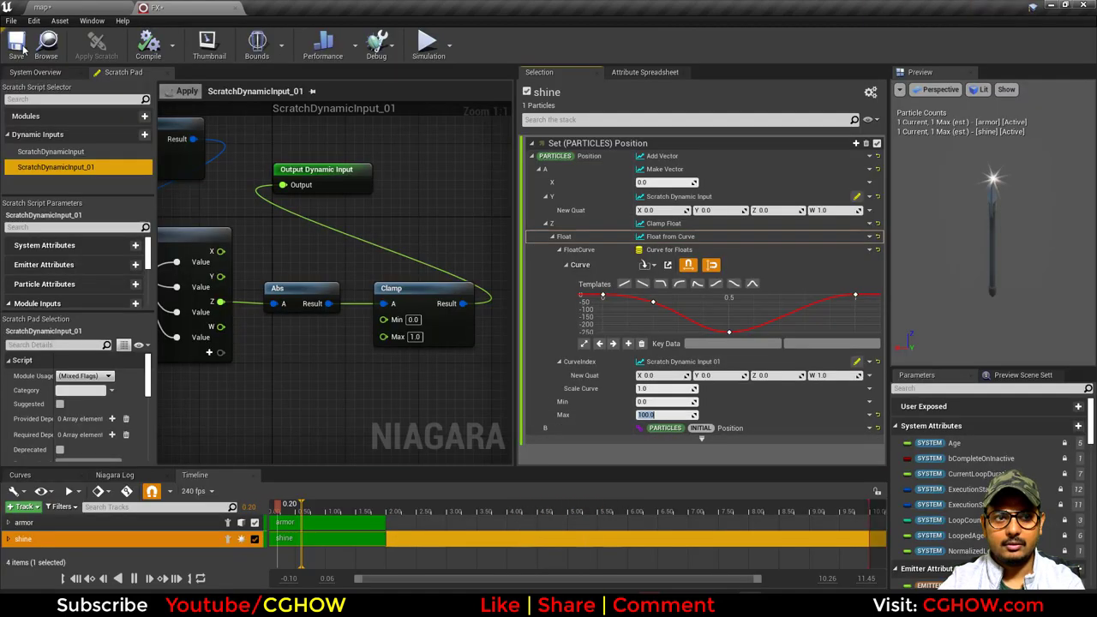
pyautogui.click(58, 6)
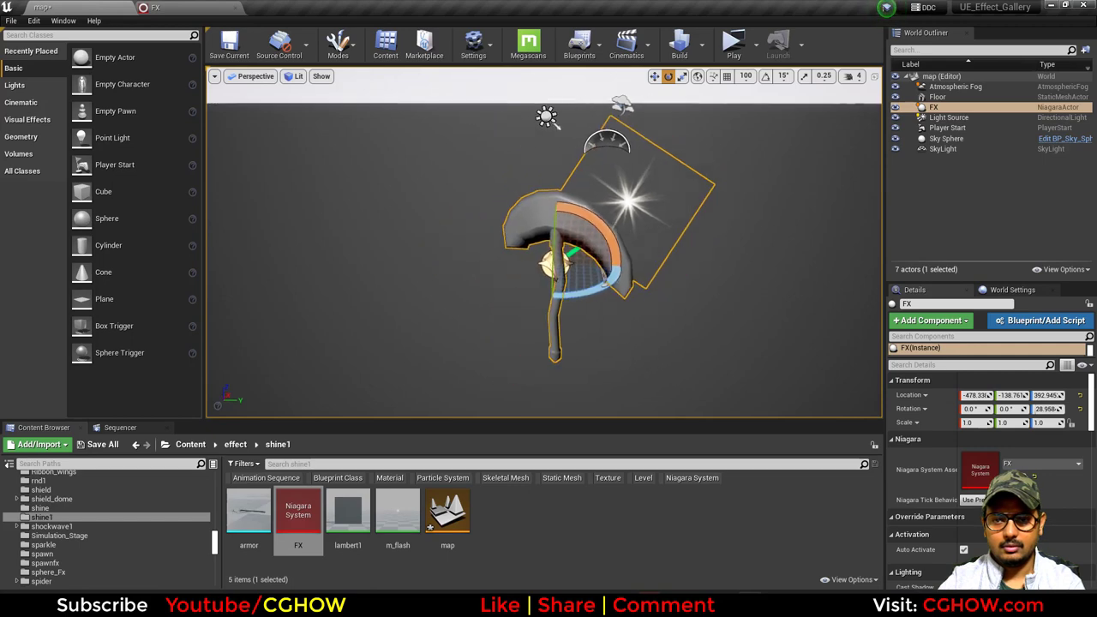
pyautogui.moveTo(544, 294); pyautogui.dragTo(571, 263)
pyautogui.click(218, 8)
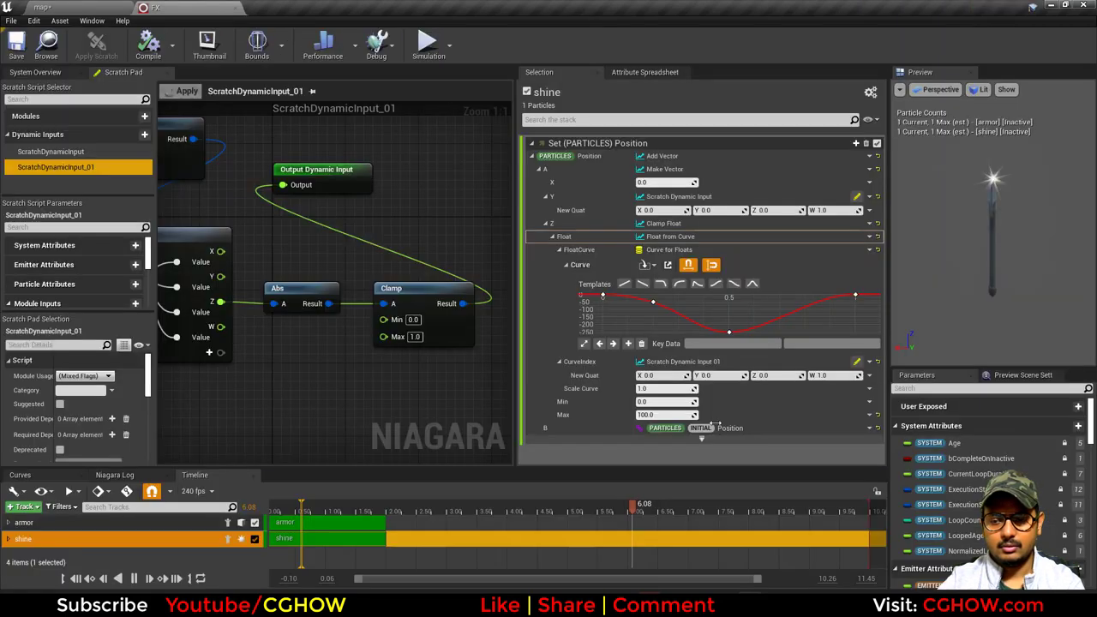
# Set the Clamp Float's Min to -100 and Max to 0 and save the Niagara system
pyautogui.click(656, 401)
pyautogui.write('-100')
pyautogui.press('Return')
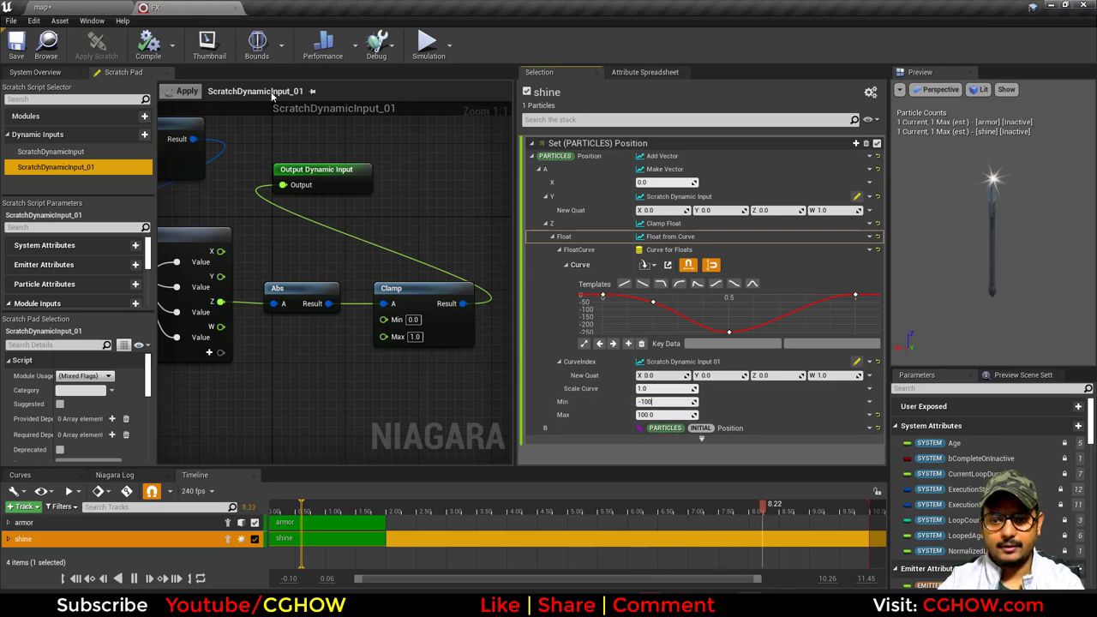
pyautogui.press('Tab')
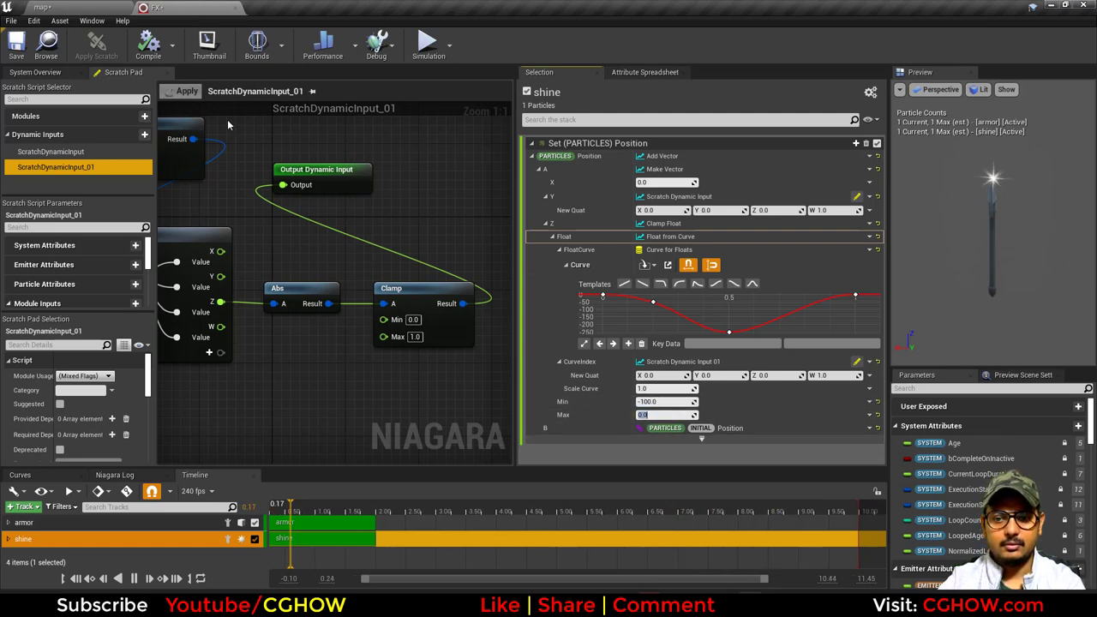
pyautogui.click(15, 43)
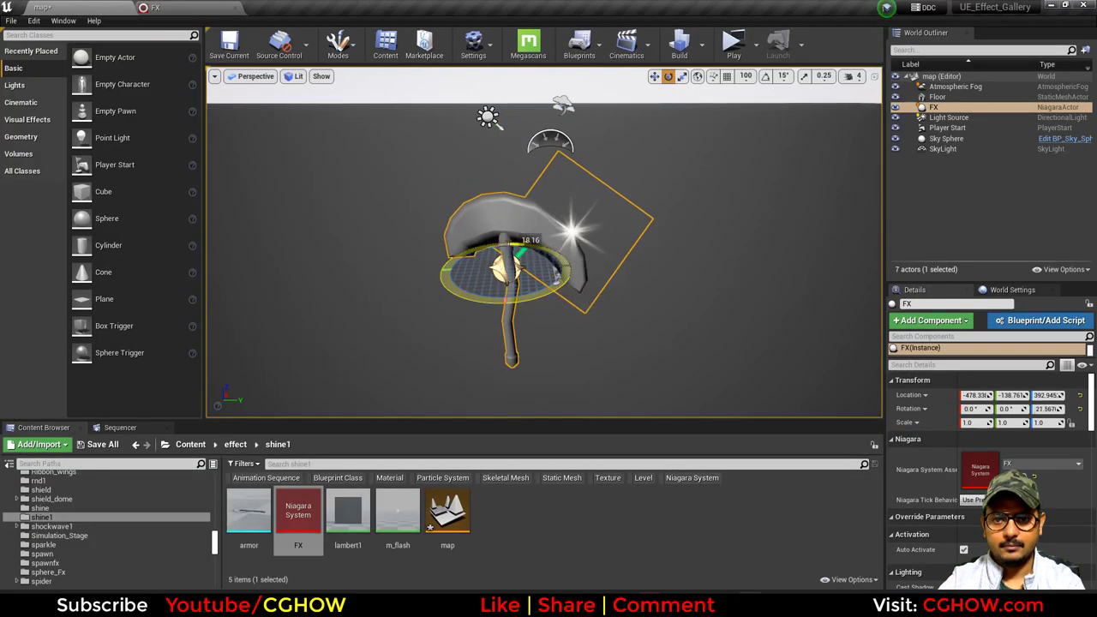
# Rotate the FX actor in the level to check that the shine follows the axe blade's edge
pyautogui.moveTo(533, 246); pyautogui.dragTo(489, 249)
pyautogui.press('g')
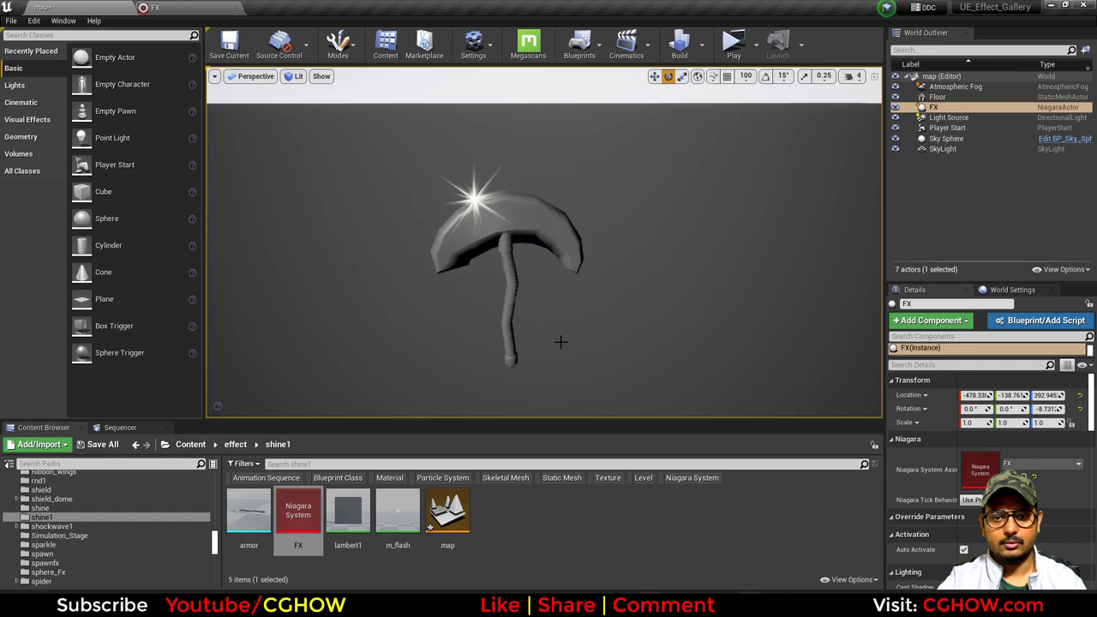
pyautogui.scroll(3, 508, 321)
pyautogui.click(500, 299)
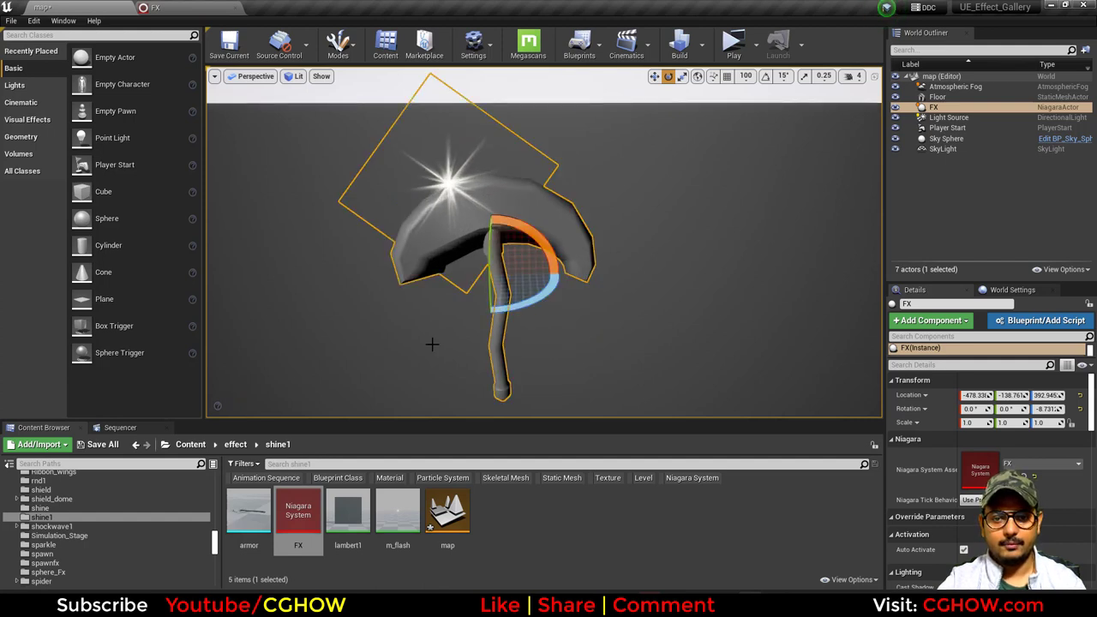
pyautogui.keyDown('alt'); pyautogui.moveTo(432, 344); pyautogui.dragTo(433, 317); pyautogui.keyUp('alt')
pyautogui.moveTo(531, 271); pyautogui.dragTo(509, 223)
pyautogui.press('g')
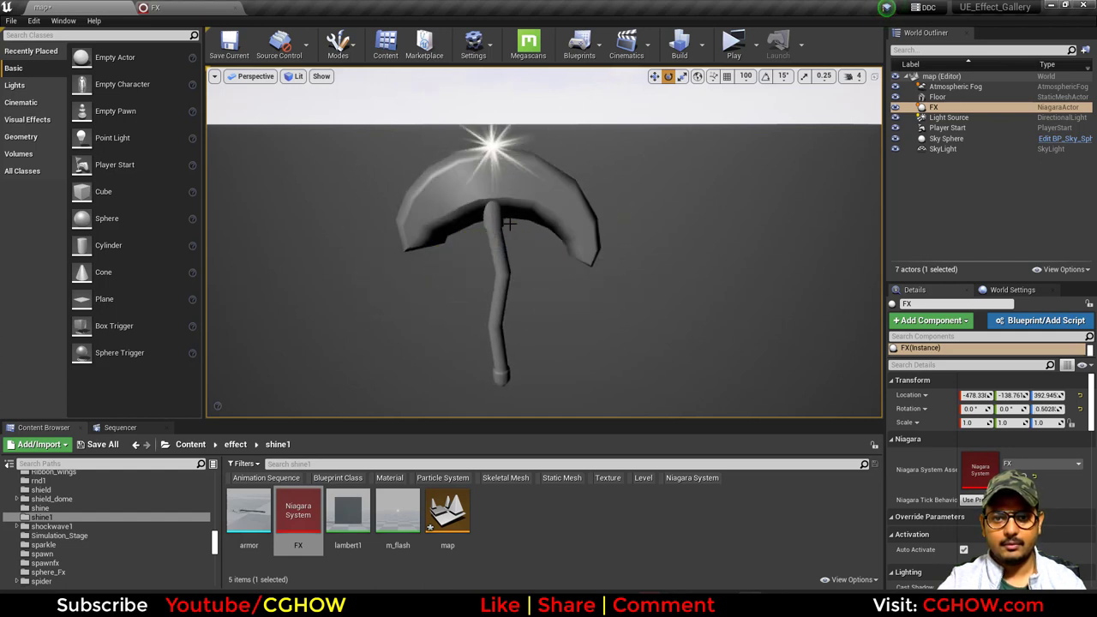
pyautogui.press('g')
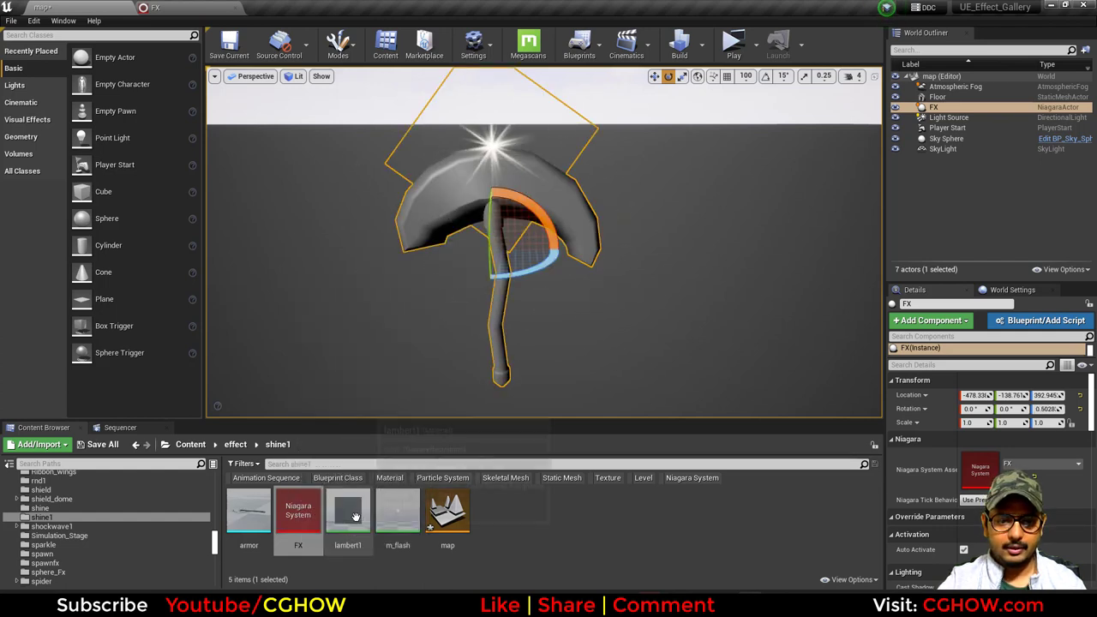
# Open the armor static mesh and assign M_Metal_Steel to its material slot
pyautogui.doubleClick(250, 512)
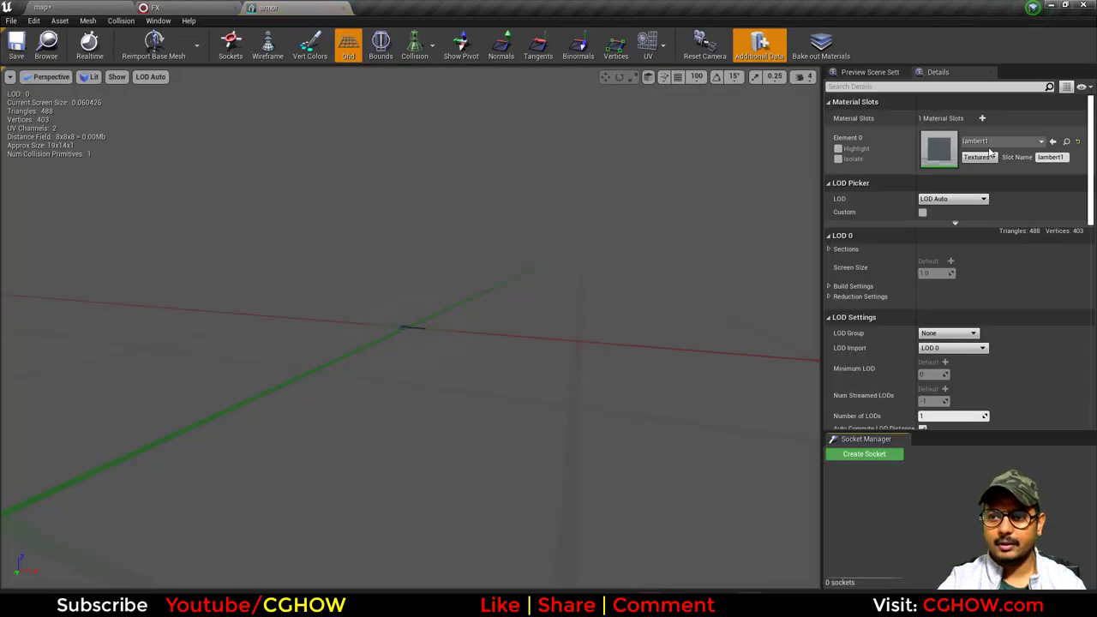
pyautogui.click(990, 146)
pyautogui.write('meta')
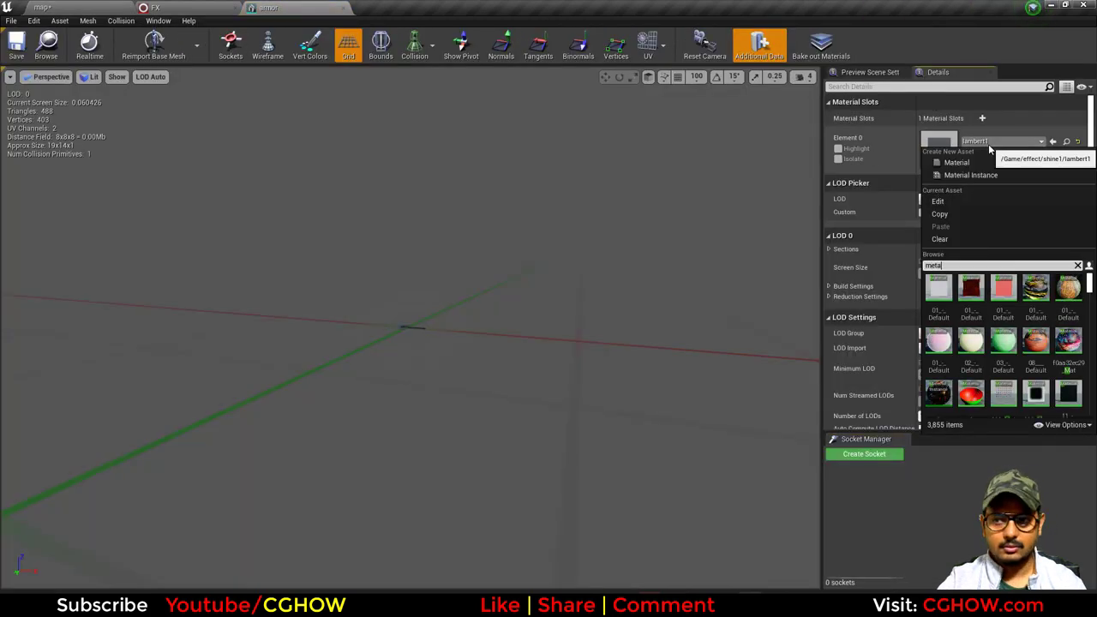
pyautogui.write('l')
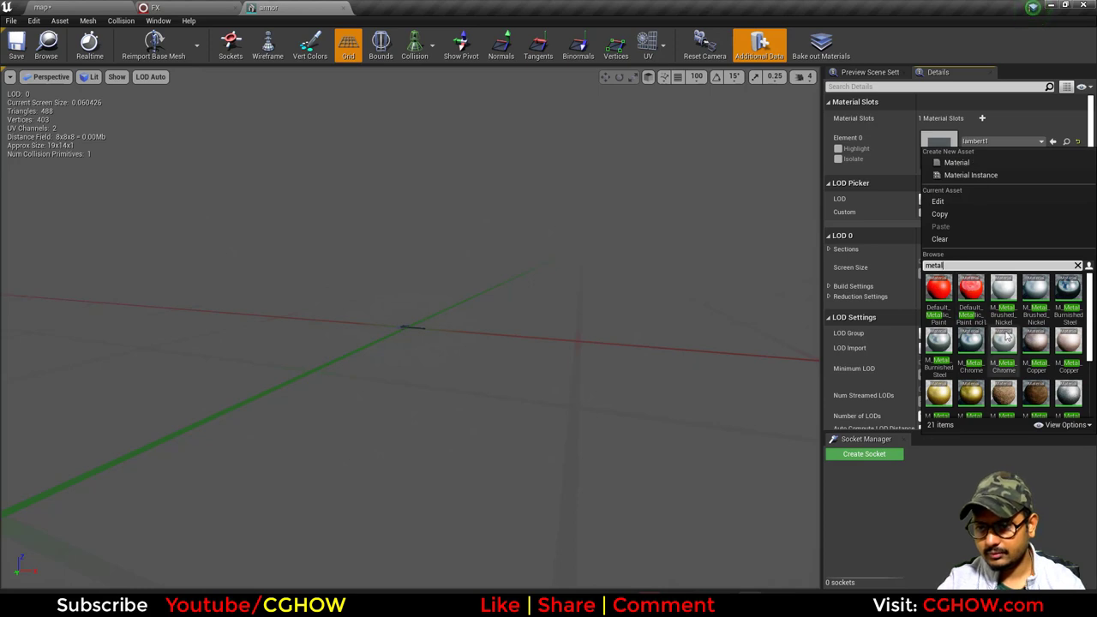
pyautogui.scroll(-1, 1059, 334)
pyautogui.click(1069, 360)
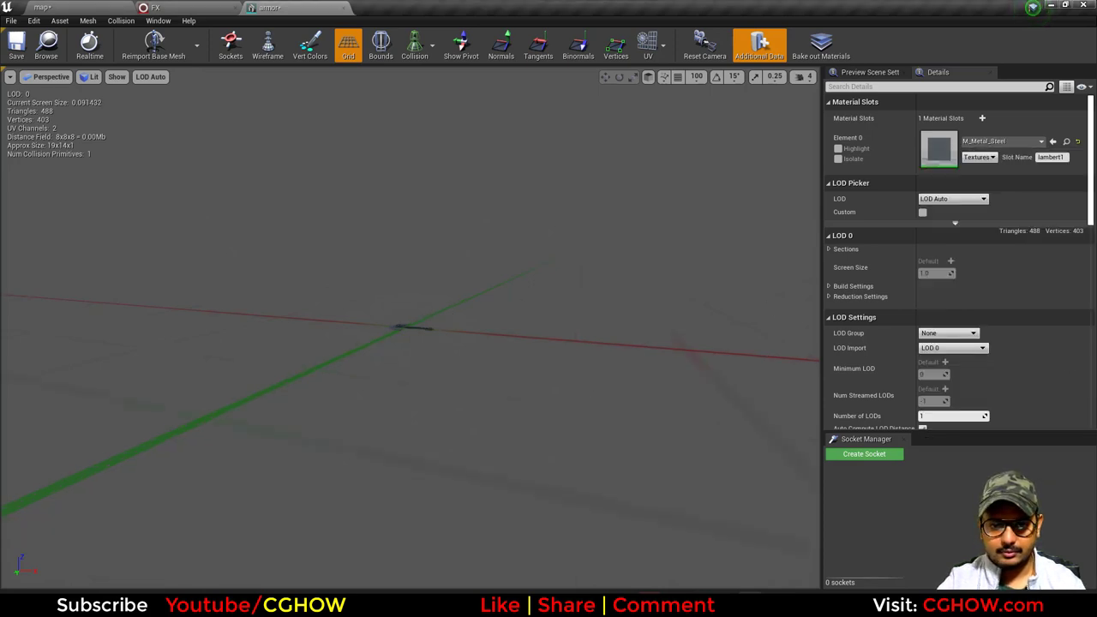
# Examine the steel material on the axe up close, save the armor mesh and return to the level
pyautogui.keyDown('alt'); pyautogui.moveTo(420, 315); pyautogui.dragTo(479, 315, button='right'); pyautogui.keyUp('alt')
pyautogui.keyDown('alt'); pyautogui.moveTo(421, 315); pyautogui.dragTo(421, 403); pyautogui.keyUp('alt')
pyautogui.keyDown('alt'); pyautogui.moveTo(421, 316); pyautogui.dragTo(455, 315, button='right'); pyautogui.keyUp('alt')
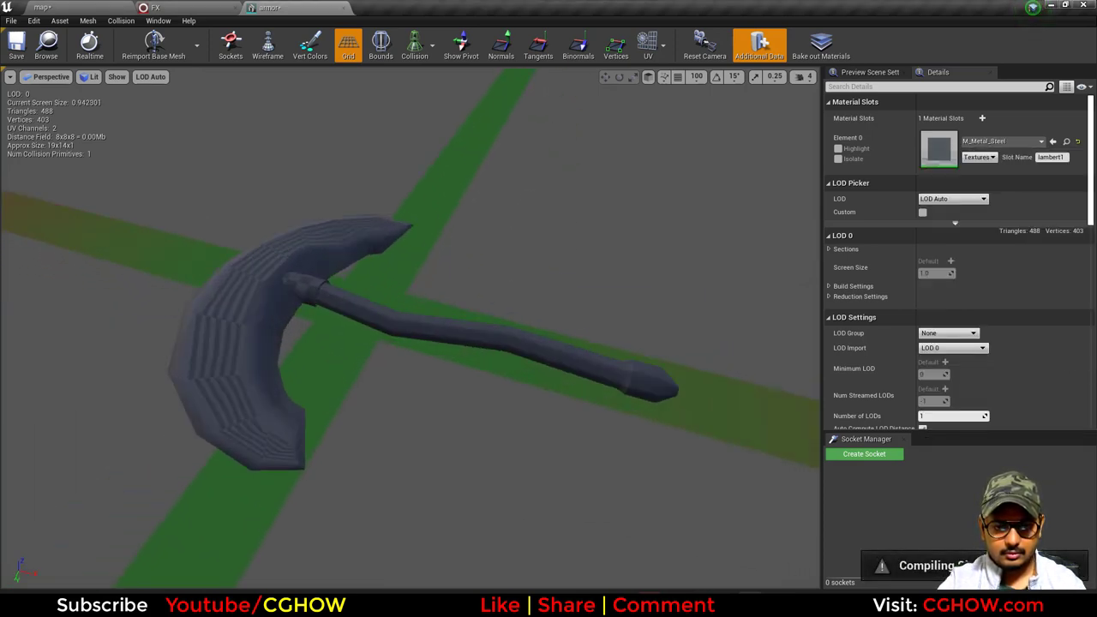
pyautogui.moveTo(436, 331); pyautogui.dragTo(422, 288)
pyautogui.click(16, 47)
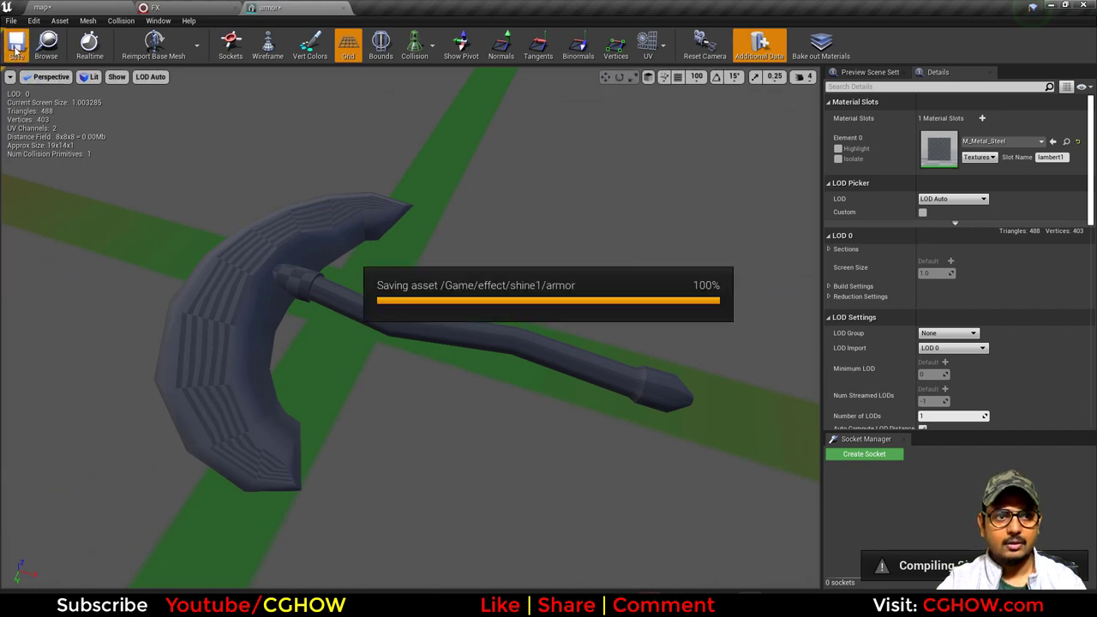
pyautogui.click(106, 6)
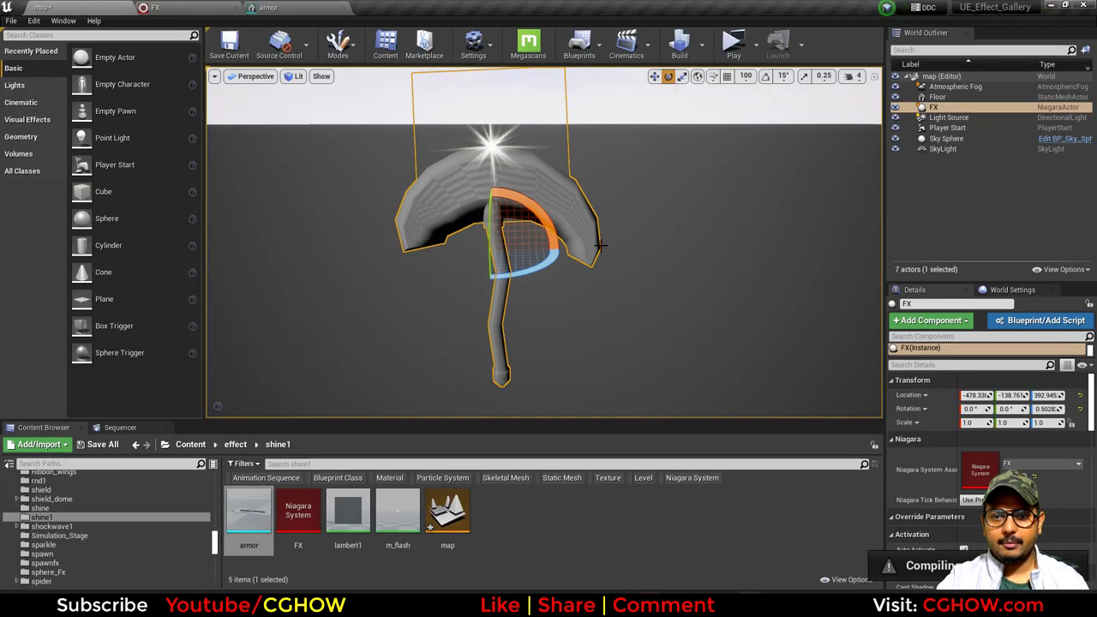
# Delete the Floor, SkyLight, Sky Sphere, Player Start, Light Source and Atmospheric Fog actors, keeping only FX in the level
pyautogui.scroll(-3, 689, 238)
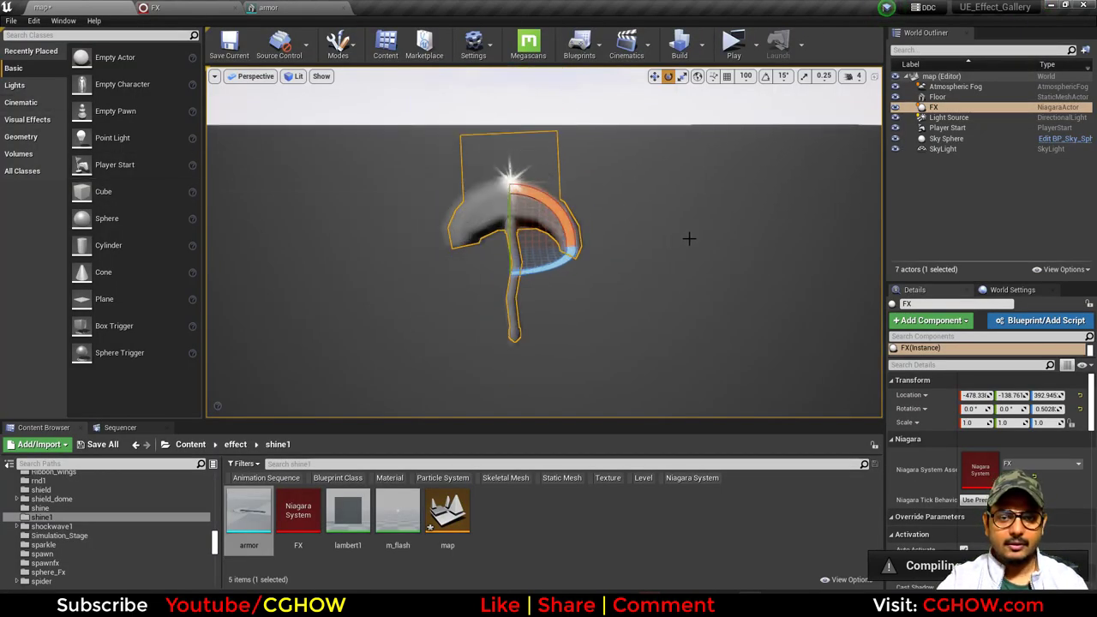
pyautogui.click(671, 241)
pyautogui.press('Delete')
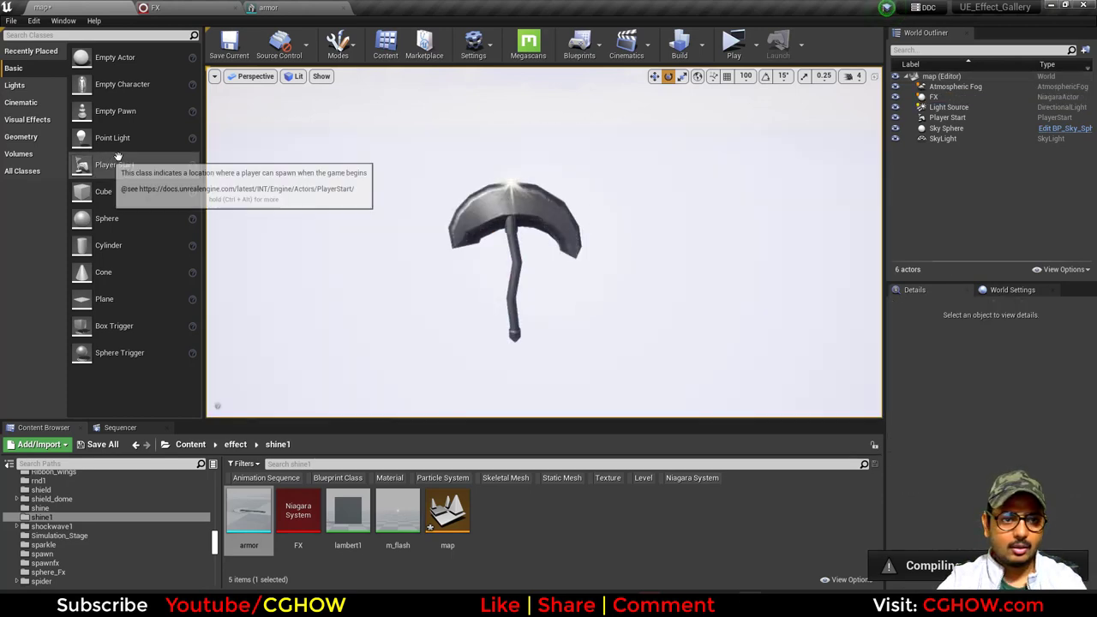
pyautogui.click(946, 129)
pyautogui.press('Delete')
pyautogui.click(948, 128)
pyautogui.press('Delete')
pyautogui.click(950, 118)
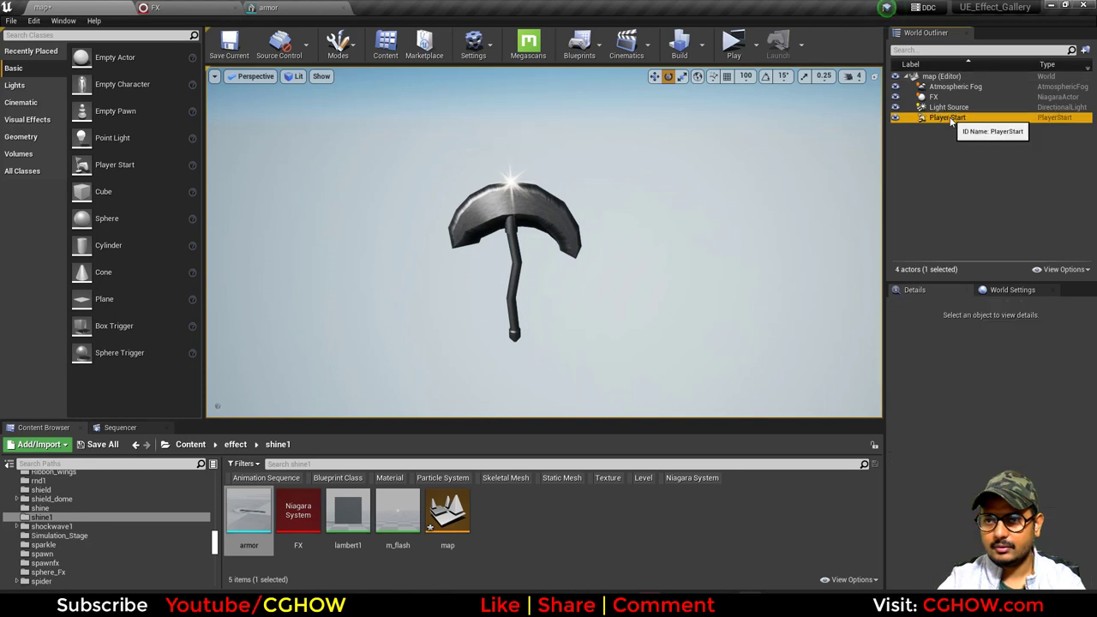
pyautogui.press('Delete')
pyautogui.click(951, 108)
pyautogui.press('Delete')
pyautogui.click(952, 88)
pyautogui.press('Delete')
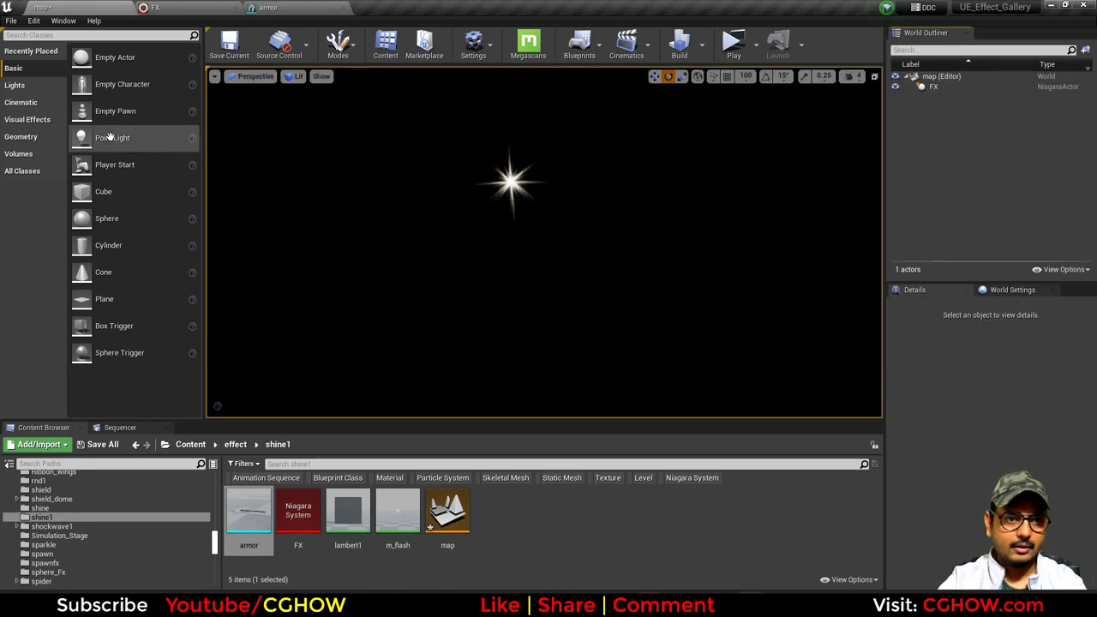
# Place a Directional Light and an Exponential Height Fog on opposite sides of the axe in the level
pyautogui.click(13, 85)
pyautogui.moveTo(119, 58); pyautogui.dragTo(353, 252)
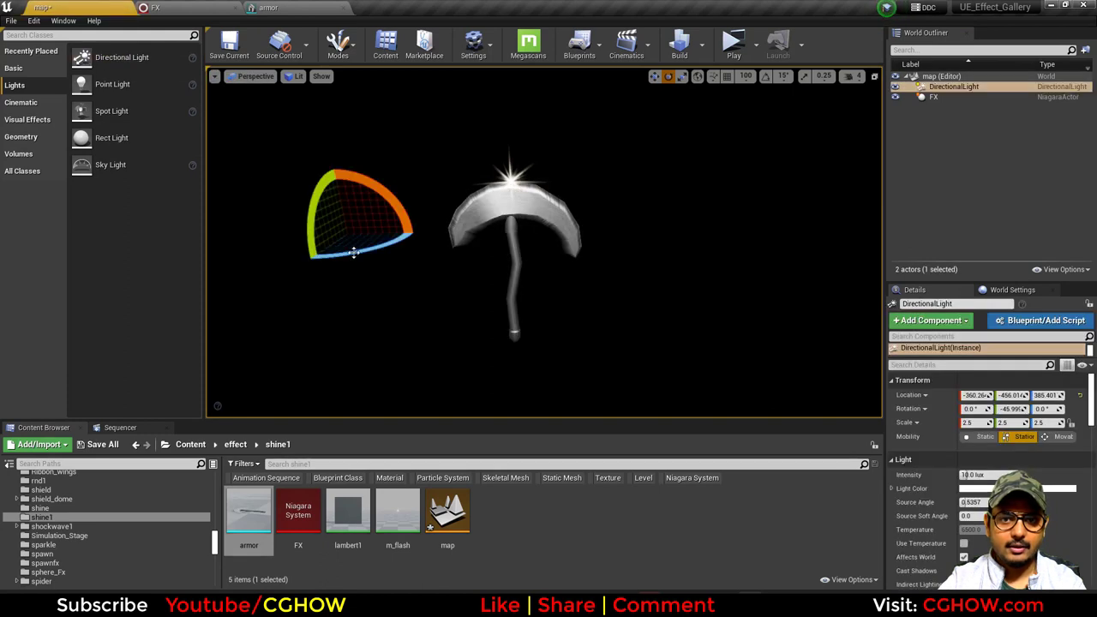
pyautogui.click(28, 120)
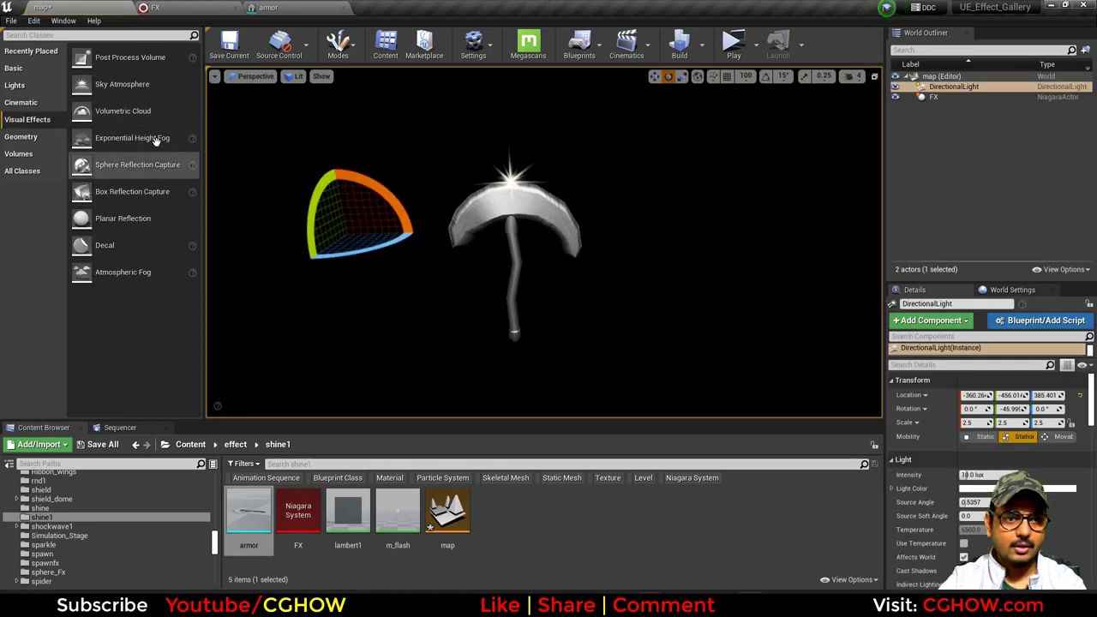
pyautogui.moveTo(132, 138); pyautogui.dragTo(651, 254)
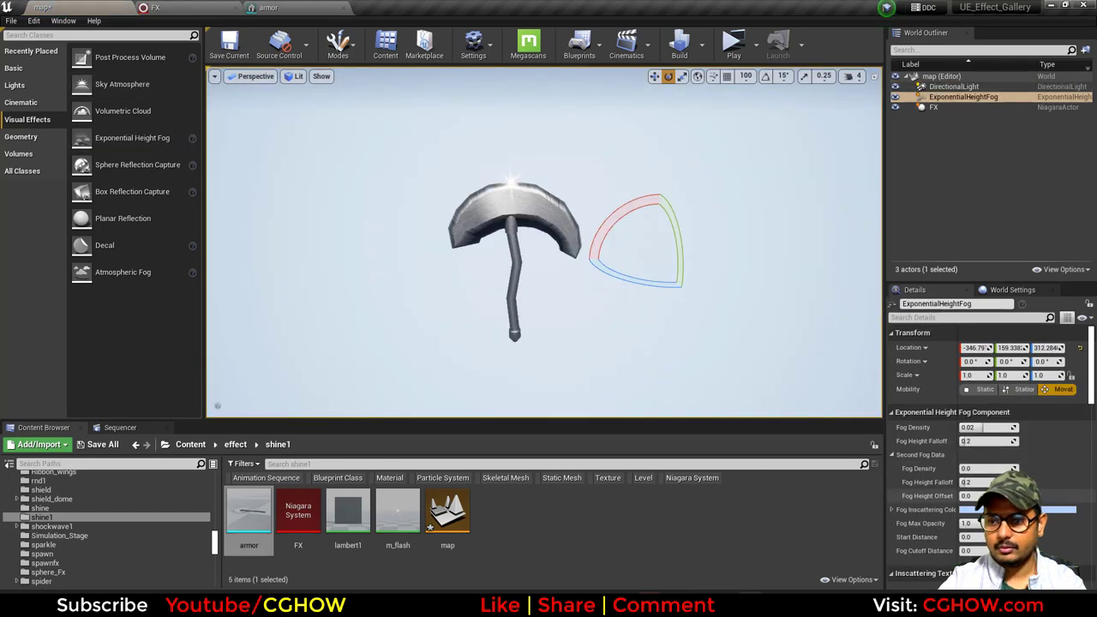
# Set the height fog's inscattering color to a dark blue, about R 0.017, G 0.063, B 0.12
pyautogui.click(974, 511)
pyautogui.moveTo(918, 394); pyautogui.dragTo(935, 422)
pyautogui.click(937, 412)
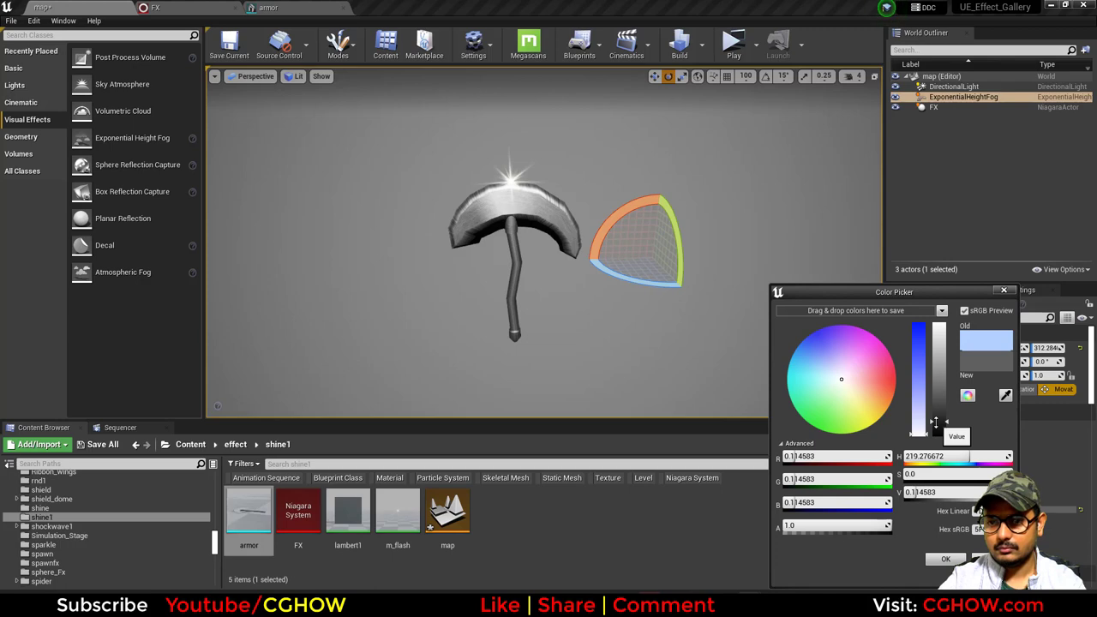
pyautogui.click(802, 358)
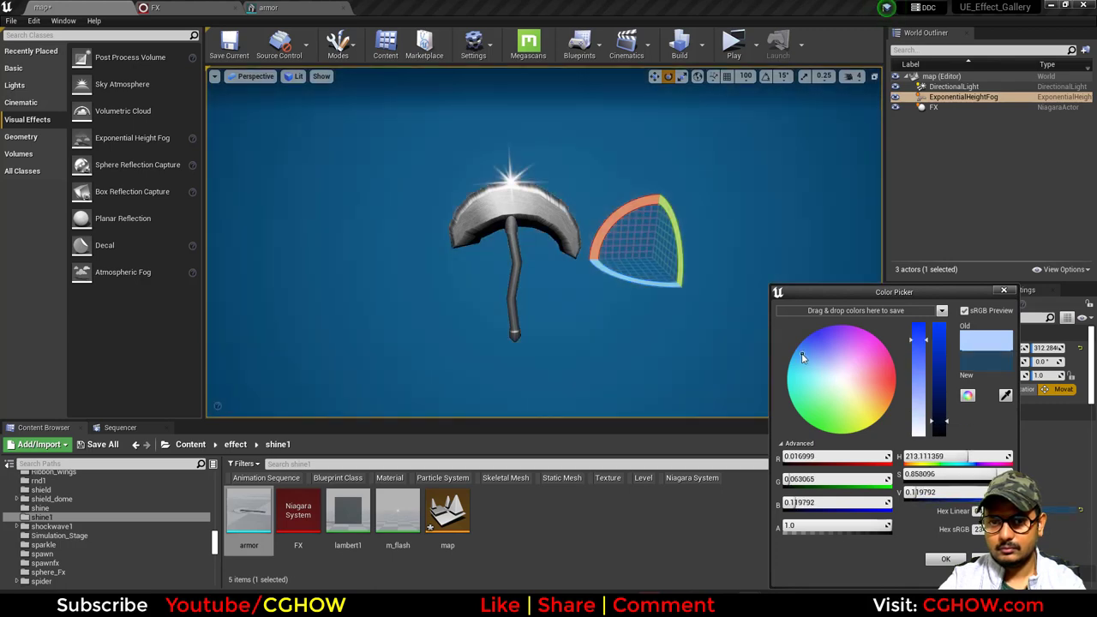
pyautogui.click(940, 559)
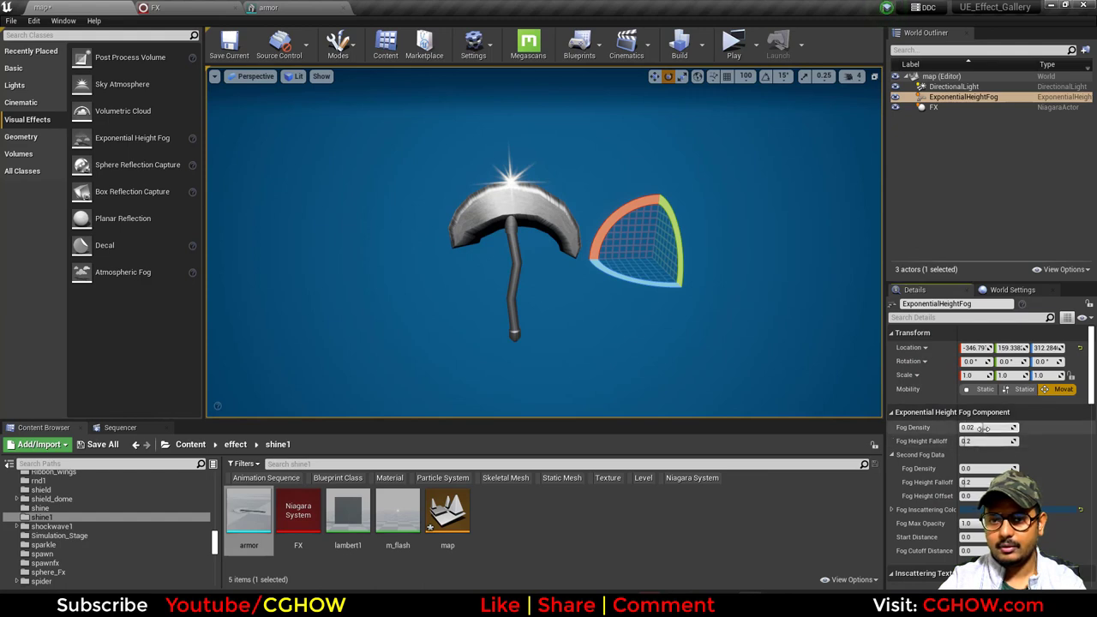
# Set the height fog's Fog Density to 1, Fog Height Falloff to 0.001 and Start Distance to about 1904
pyautogui.click(984, 427)
pyautogui.write('1')
pyautogui.press('Return')
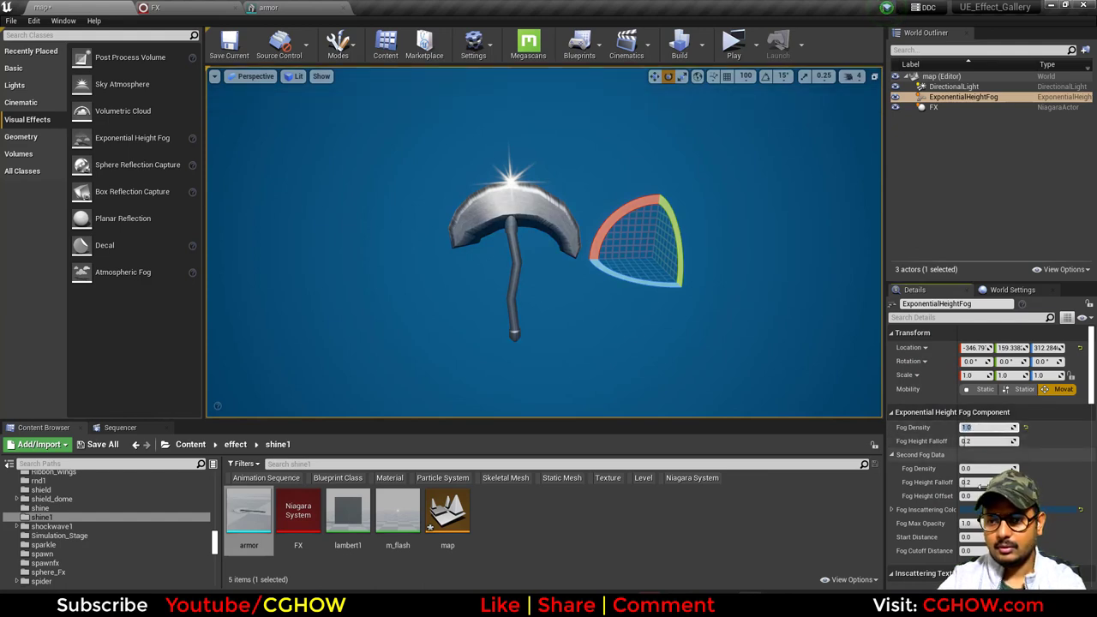
pyautogui.moveTo(973, 537); pyautogui.dragTo(983, 536)
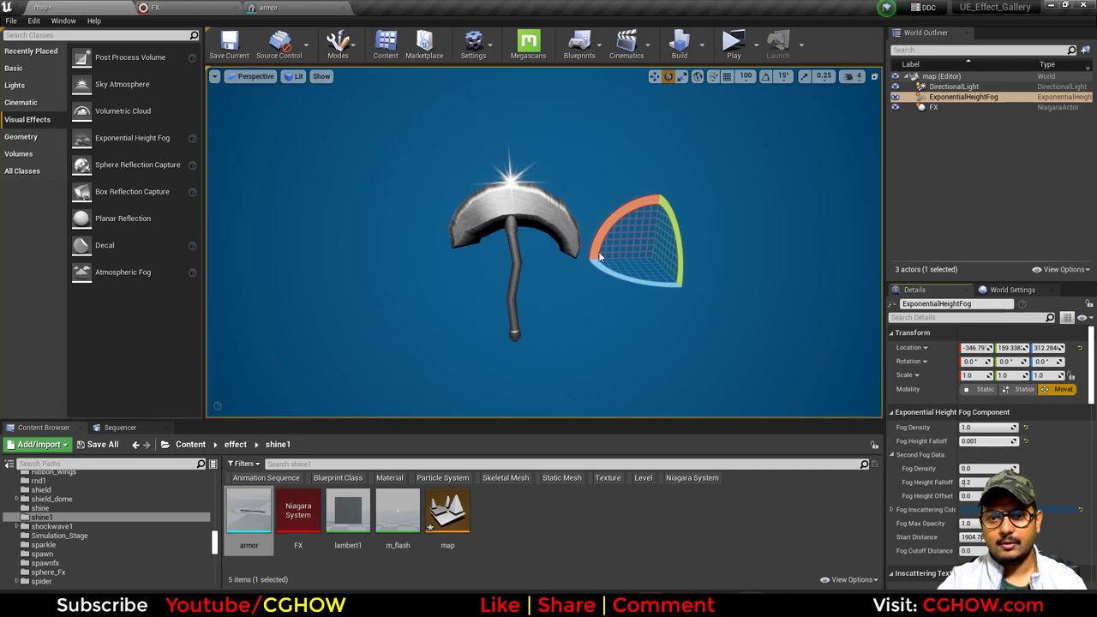
pyautogui.moveTo(600, 257)
pyautogui.mouseDown(button='right')
pyautogui.moveTo(514, 284)
pyautogui.moveTo(476, 271)
pyautogui.moveTo(585, 257)
pyautogui.mouseUp(button='right')
# Set the shine emitter's Initialize Particle color to R 10, G 10, B 1 in the FX system, and select the whole emitter
pyautogui.click(215, 8)
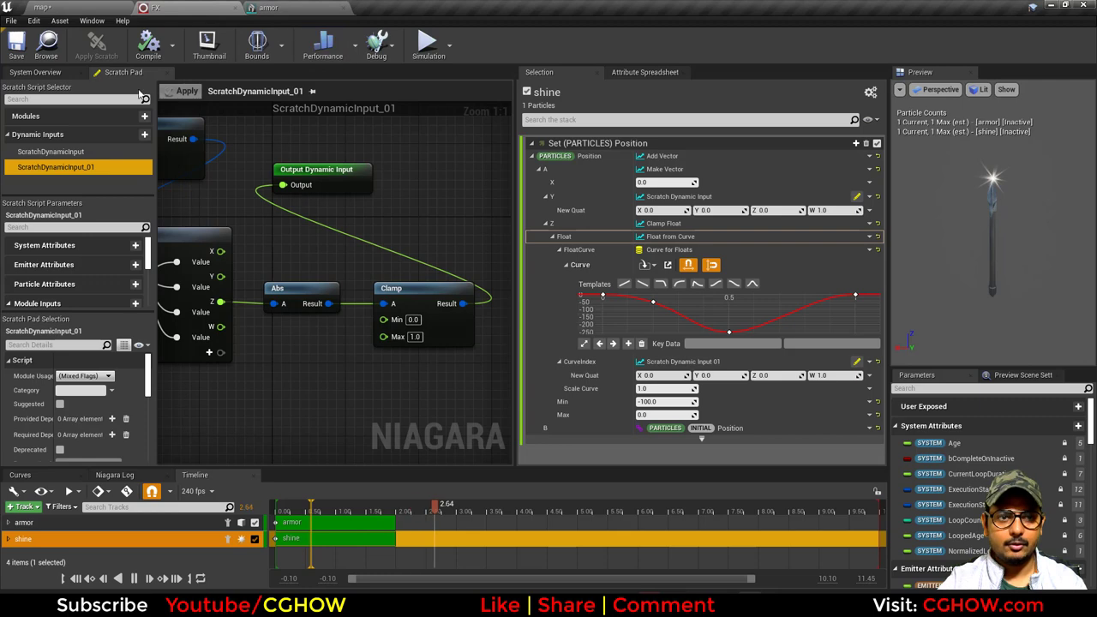
pyautogui.click(39, 72)
pyautogui.scroll(2, 287, 267)
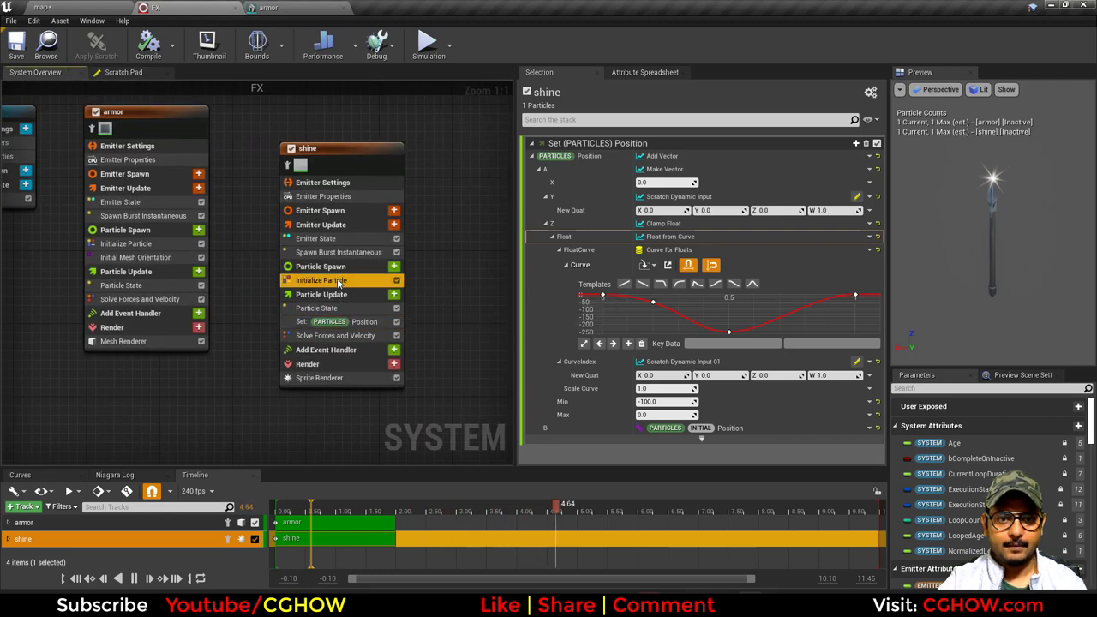
pyautogui.click(340, 281)
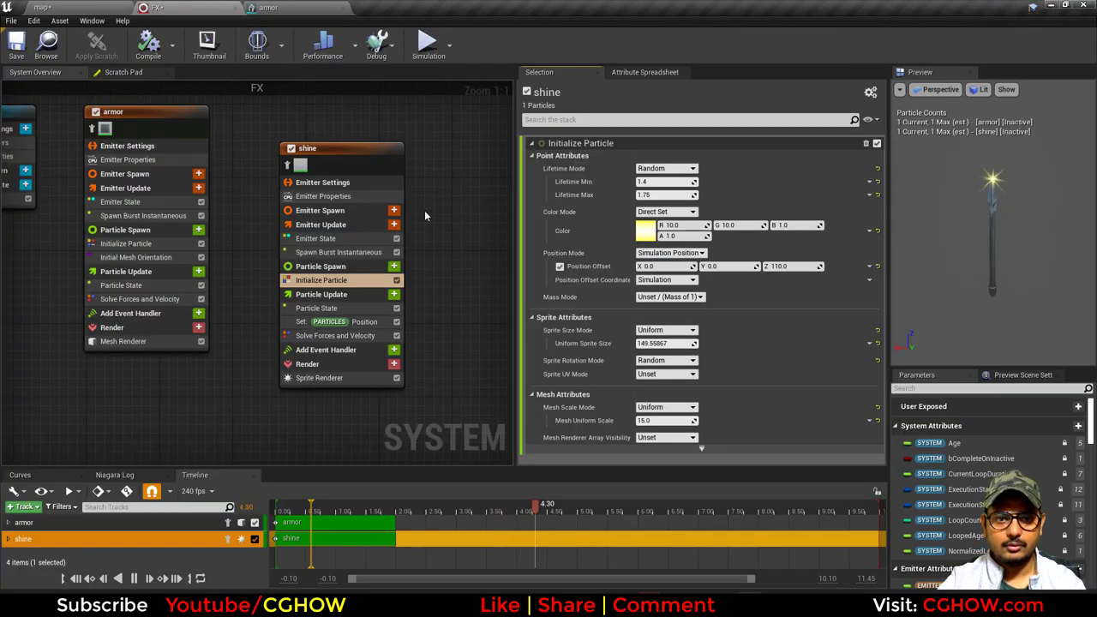
pyautogui.moveTo(424, 210); pyautogui.dragTo(323, 213, button='right')
pyautogui.click(277, 150)
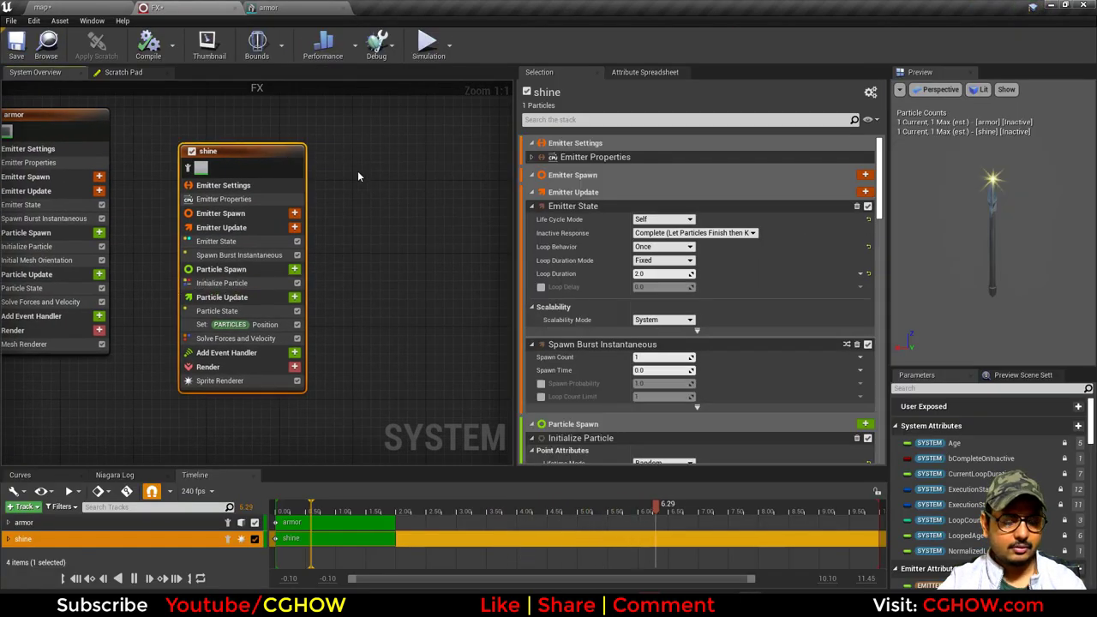
# Duplicate the shine emitter and set the copy's Uniform Sprite Size to 20 in Initialize Particle
pyautogui.hotkey('ctrl', 'd')
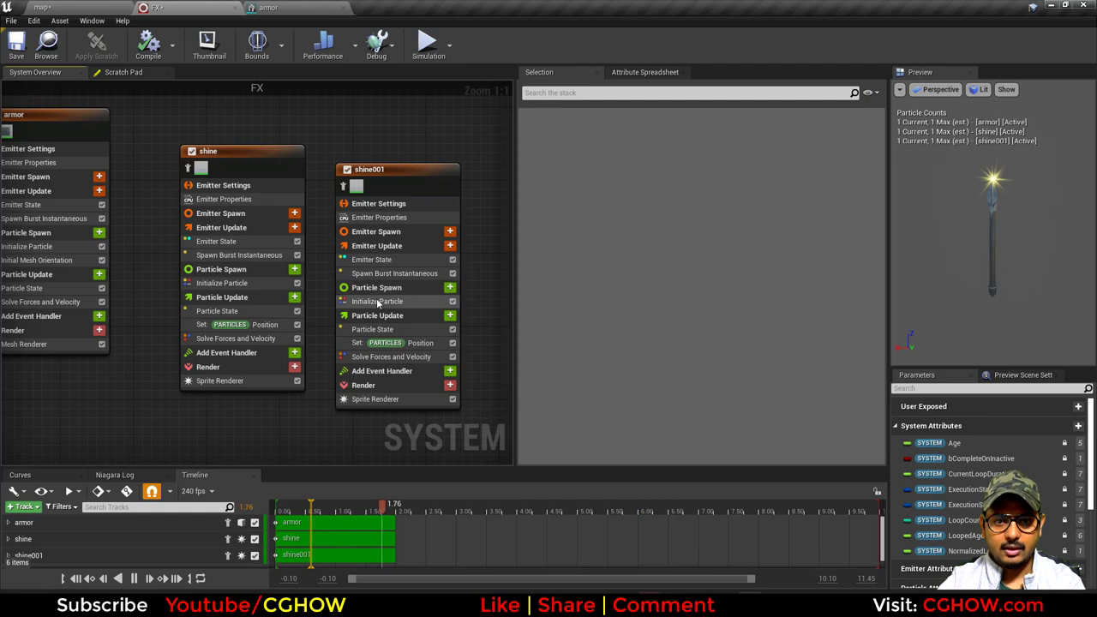
pyautogui.click(394, 300)
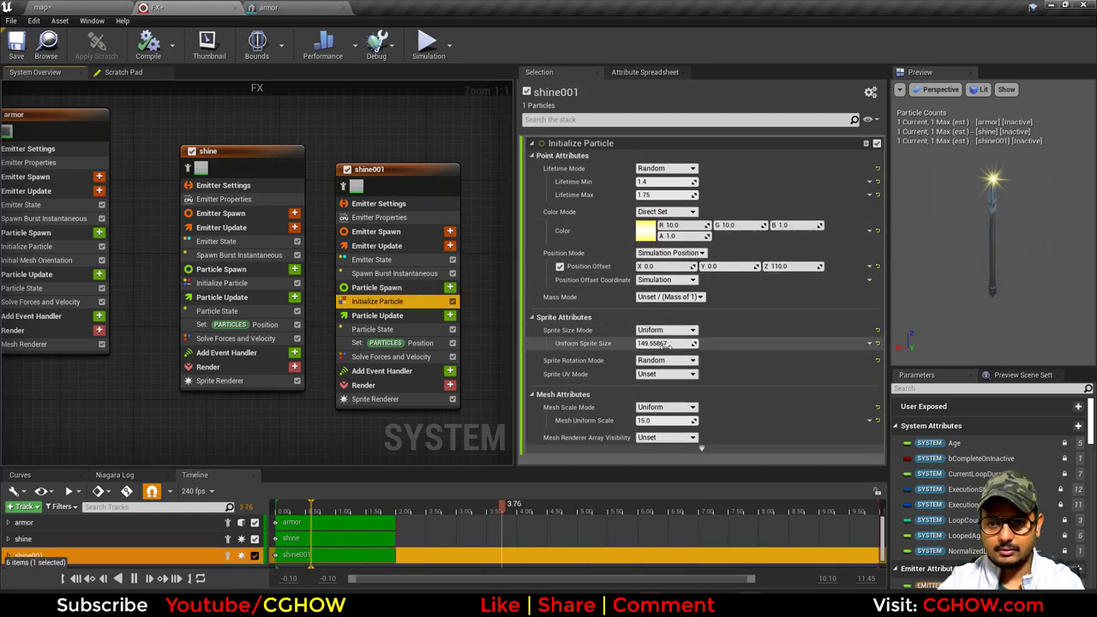
pyautogui.write('42')
pyautogui.press('Return')
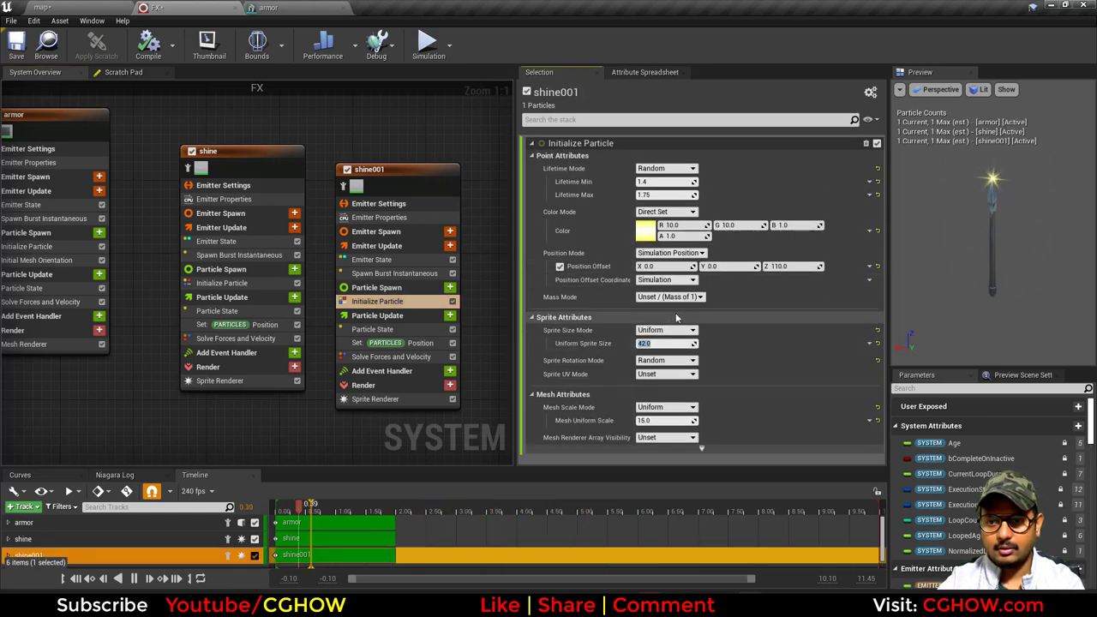
# Set the duplicated emitter's Initialize Particle color to R 1000, G 1000, B 100 and check the shine in the level
pyautogui.click(644, 231)
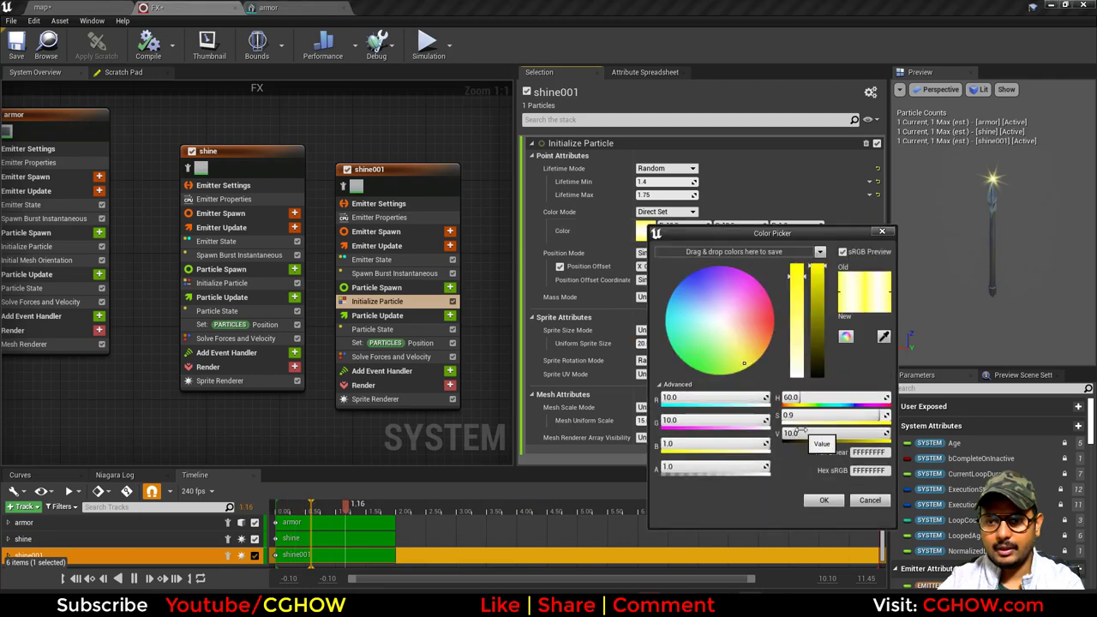
pyautogui.click(823, 499)
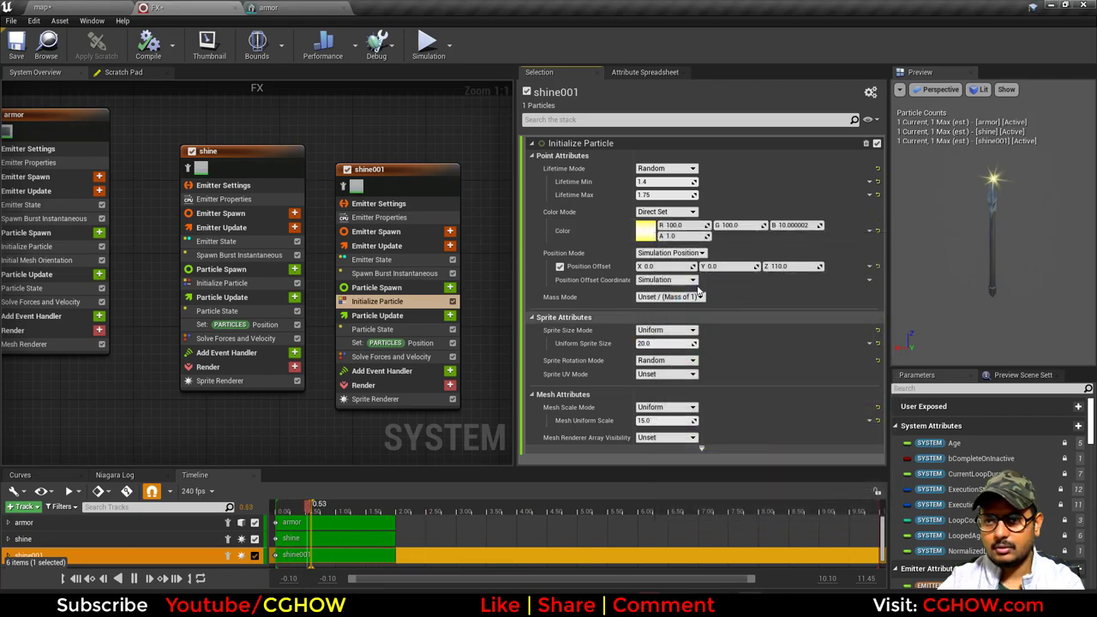
pyautogui.click(645, 231)
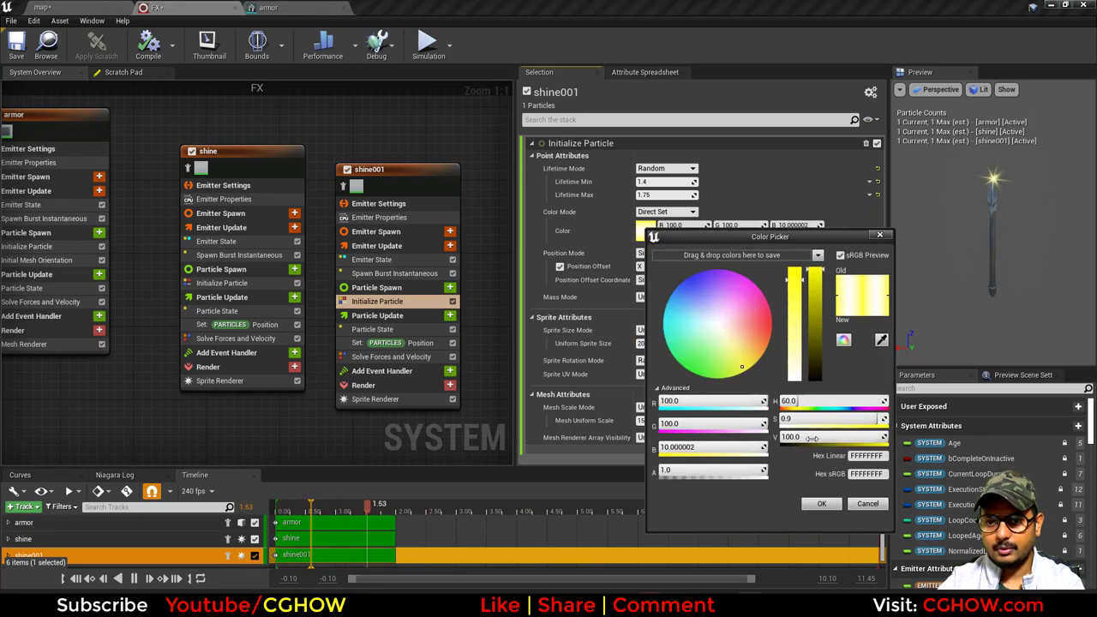
pyautogui.click(828, 505)
pyautogui.click(39, 7)
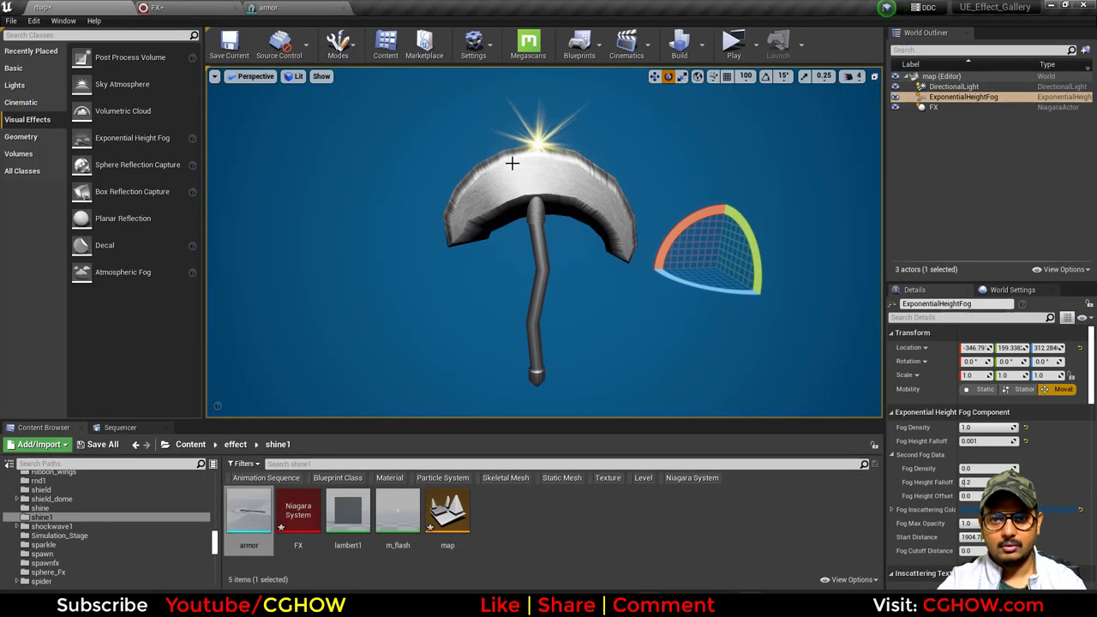
pyautogui.click(270, 5)
pyautogui.click(199, 7)
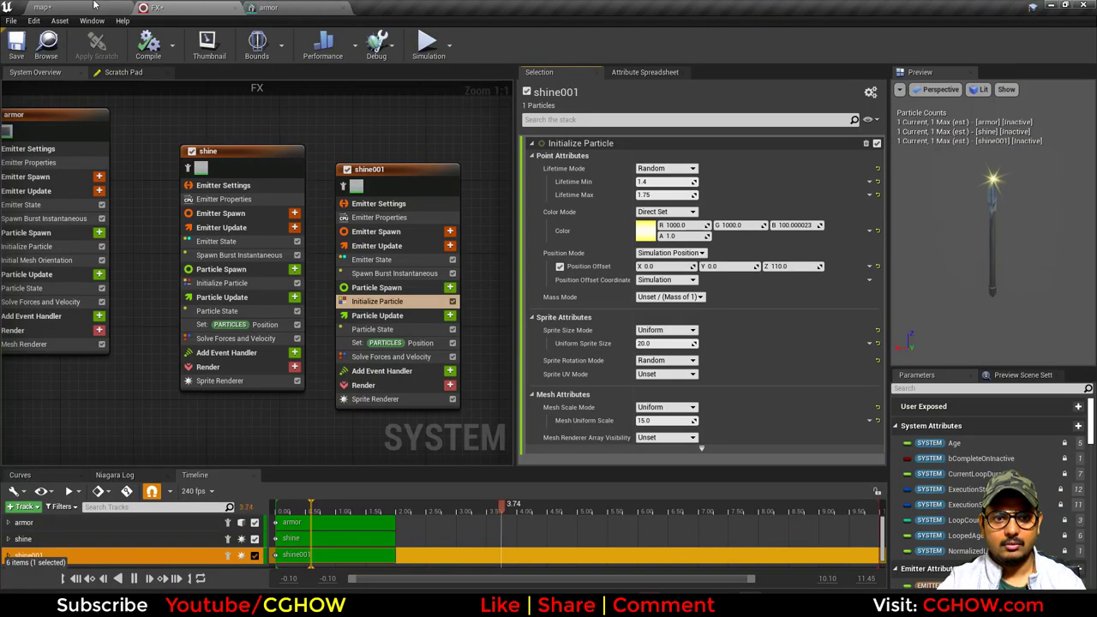
# Place a Post Process Volume beside the axe in the level and enable its Infinite Extent option
pyautogui.click(92, 6)
pyautogui.moveTo(431, 268); pyautogui.dragTo(449, 255, button='right')
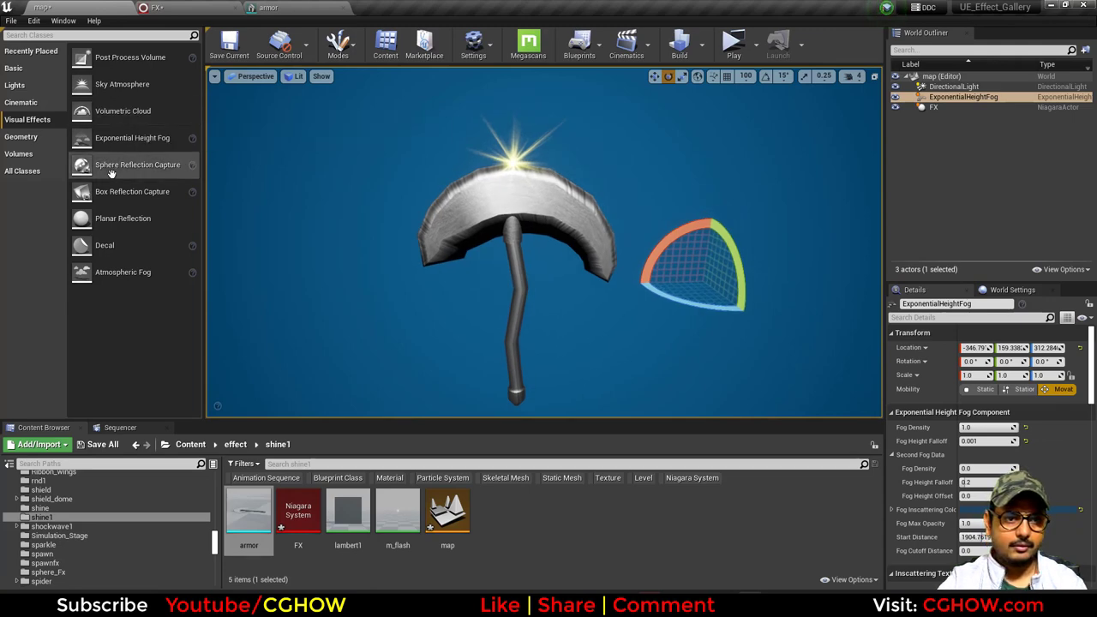
pyautogui.moveTo(130, 57); pyautogui.dragTo(330, 264)
pyautogui.moveTo(1091, 377); pyautogui.dragTo(1091, 548)
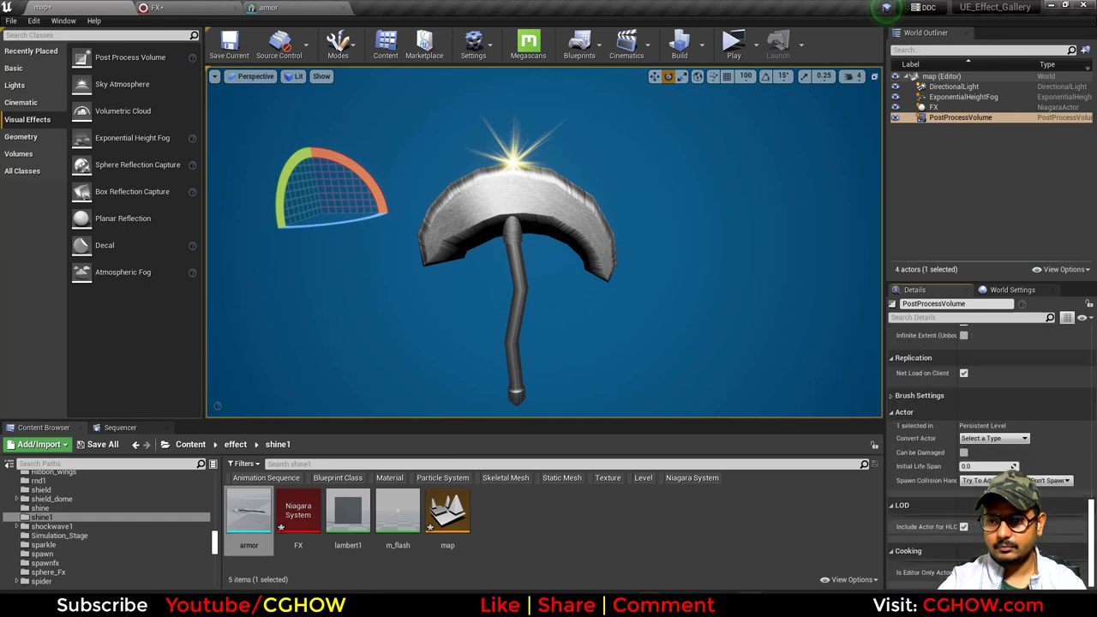
pyautogui.scroll(2, 966, 386)
pyautogui.click(964, 390)
# Enable the Post Process Volume's Vignette Intensity override and set it to 1.0
pyautogui.scroll(10, 983, 434)
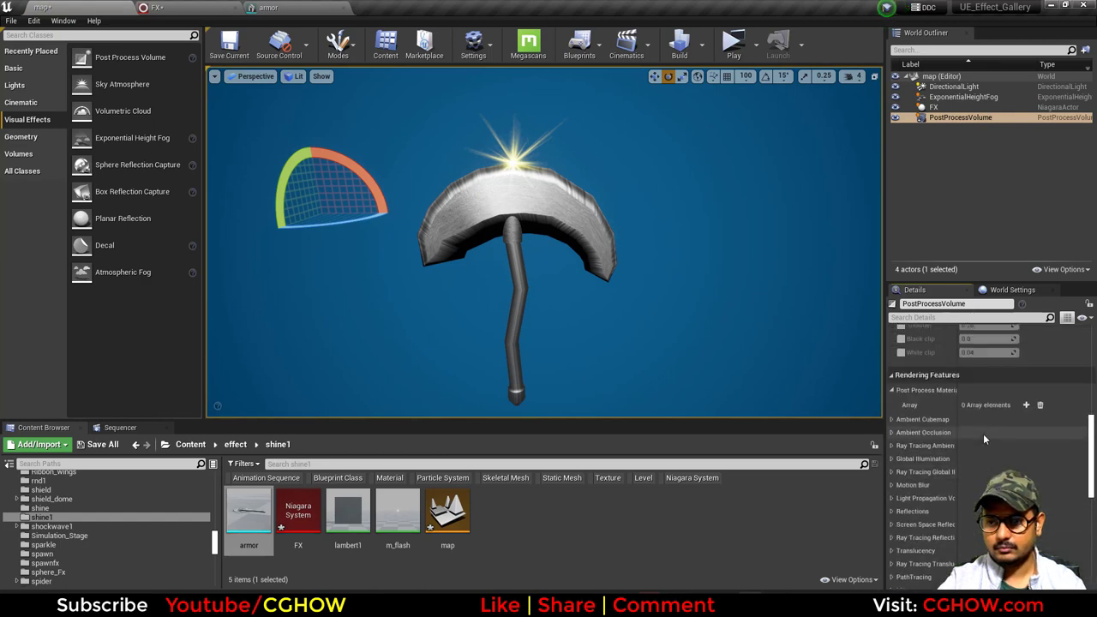
pyautogui.click(893, 383)
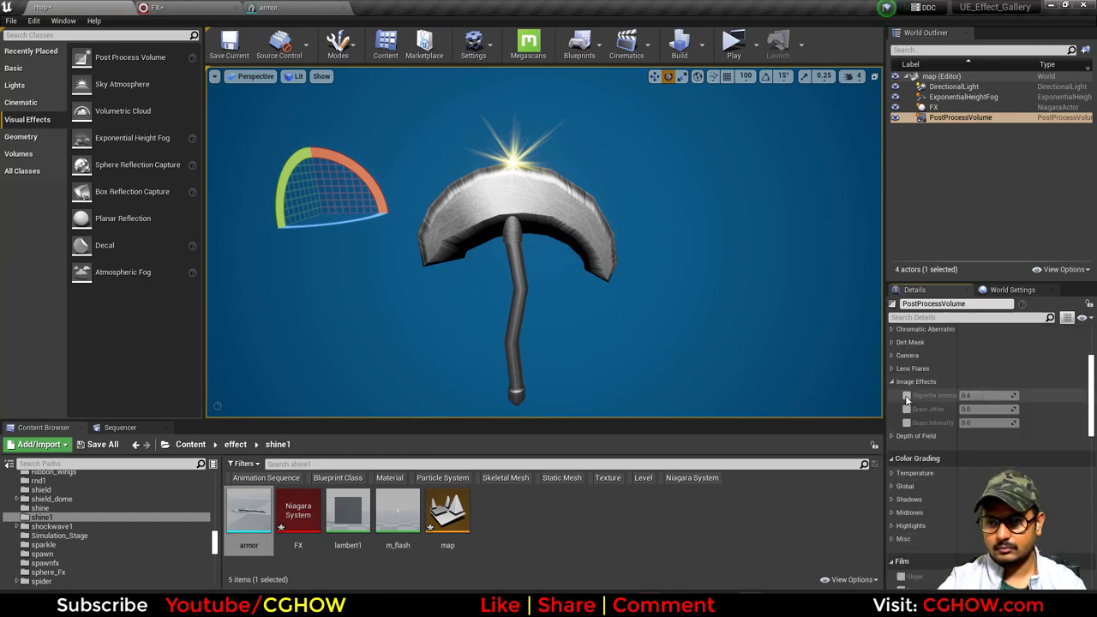
pyautogui.moveTo(971, 395); pyautogui.dragTo(986, 395)
# Enable the Post Process Volume's bloom Method, Intensity and Threshold overrides, and set the bloom method to Convolution
pyautogui.scroll(10, 895, 430)
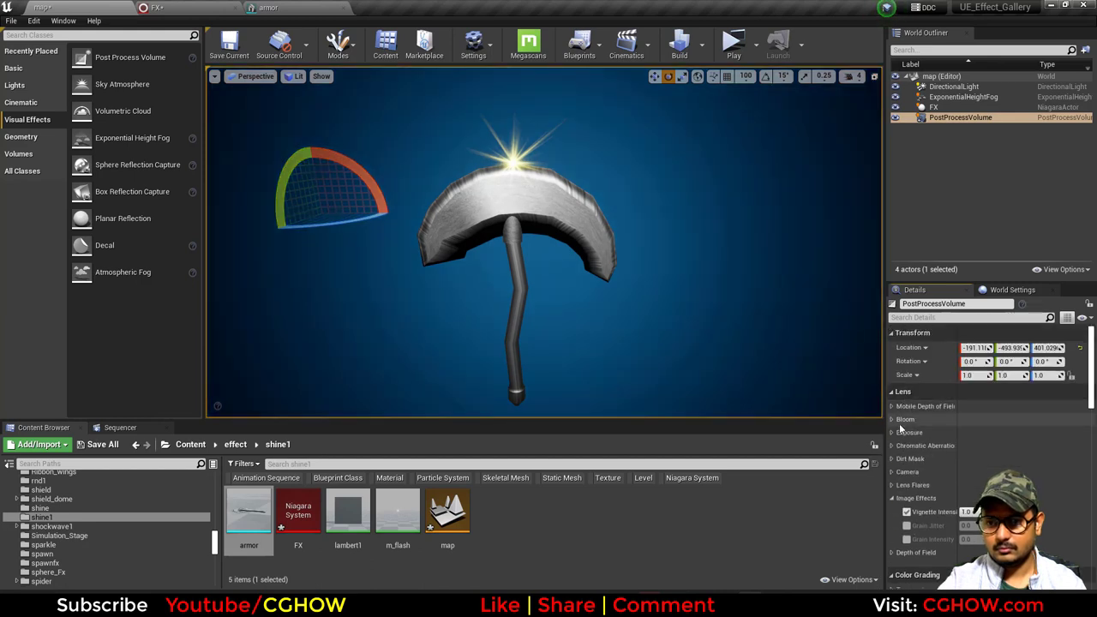
pyautogui.click(906, 434)
pyautogui.click(906, 447)
pyautogui.click(906, 461)
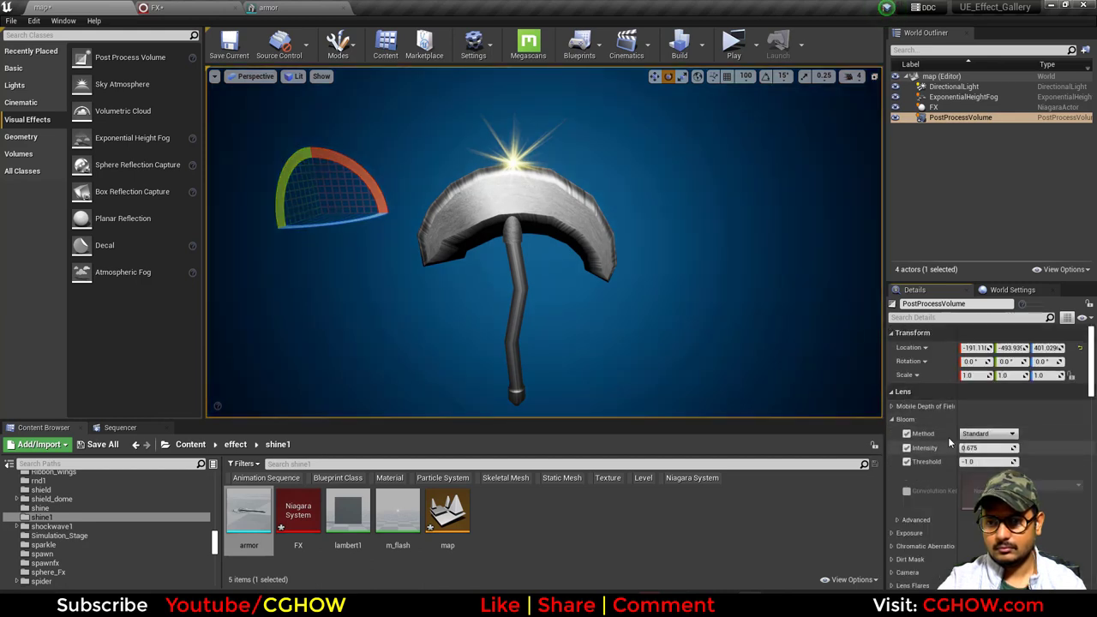
pyautogui.click(975, 451)
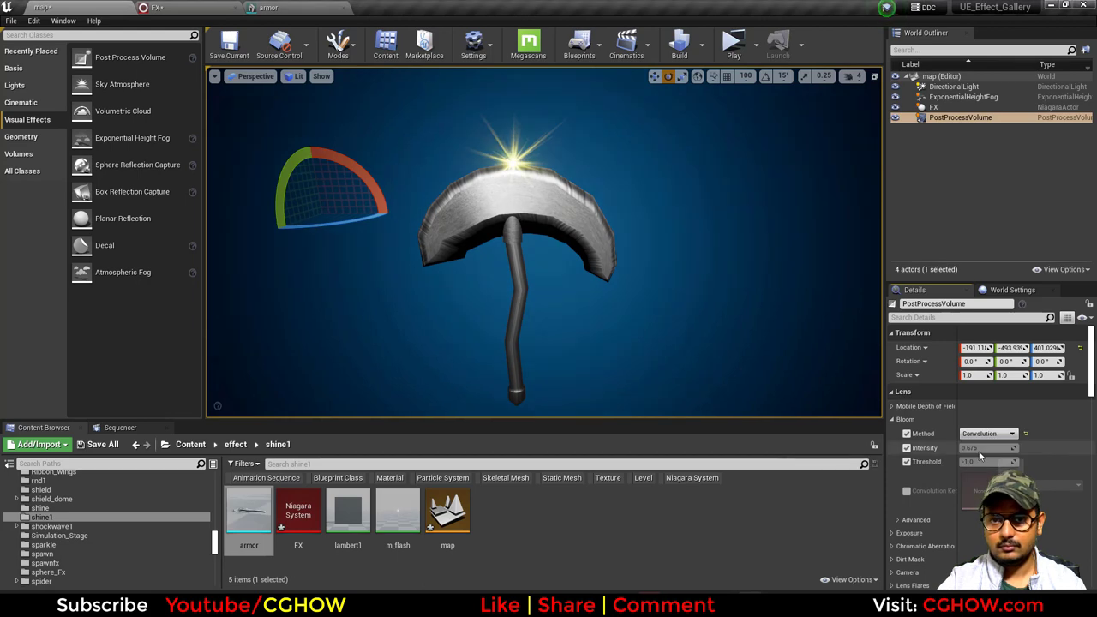
# Raise the duplicated shine emitter's Initialize Particle color to R 10000, G 10000, B 1000 in the FX system
pyautogui.click(309, 7)
pyautogui.click(163, 7)
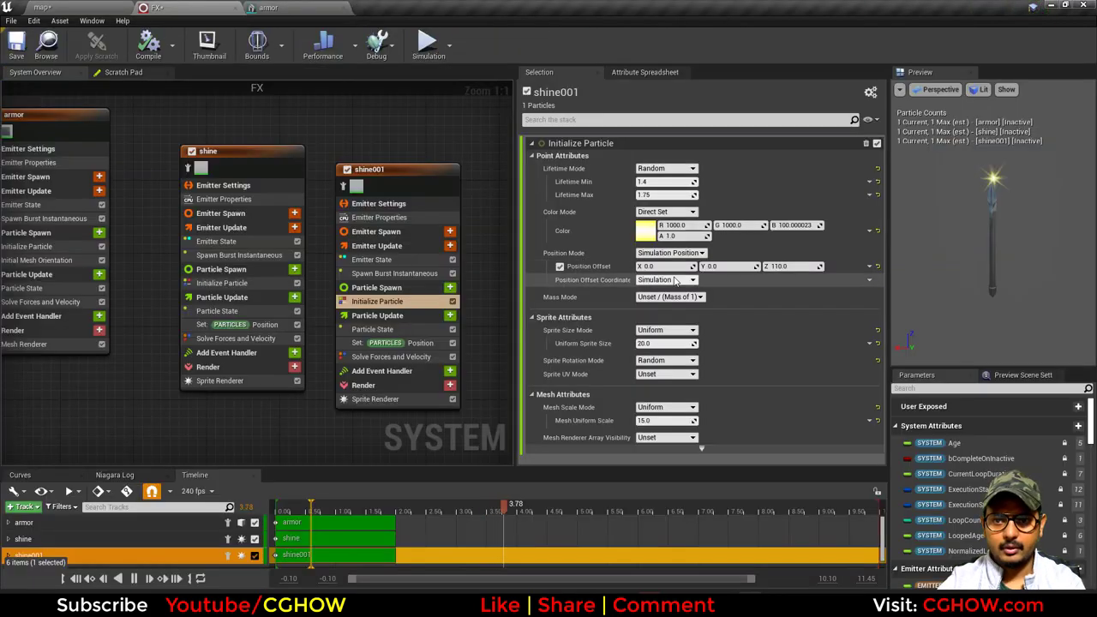
pyautogui.click(645, 229)
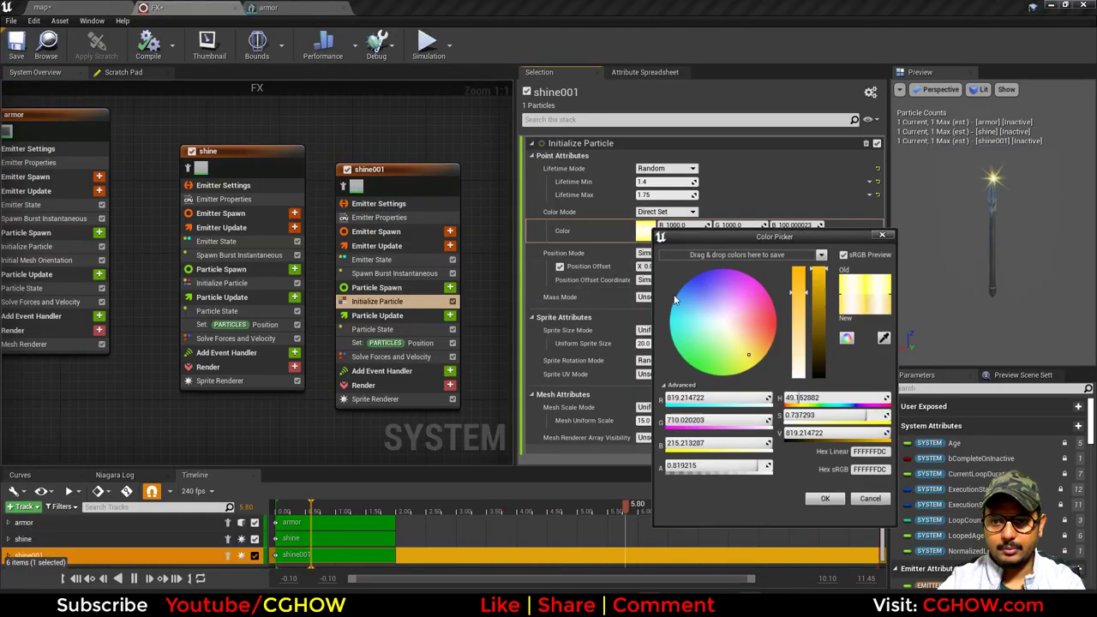
pyautogui.click(829, 504)
# Rotate the FX actor back and forth about its vertical axis in the level to check the shine along the blade
pyautogui.click(107, 6)
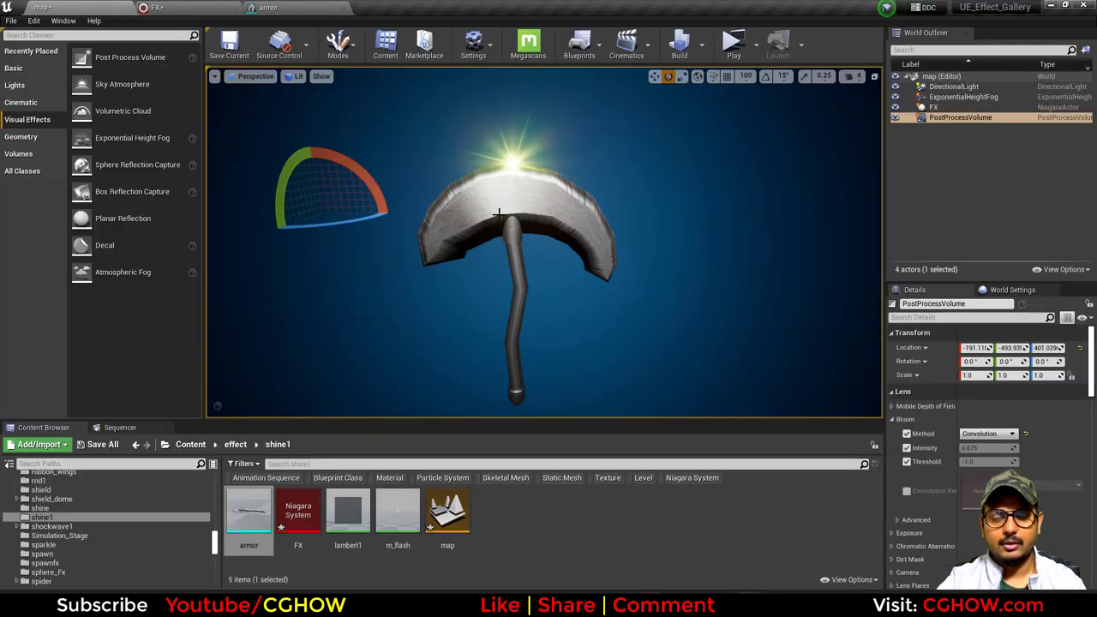
pyautogui.click(537, 278)
pyautogui.moveTo(548, 282); pyautogui.dragTo(517, 288)
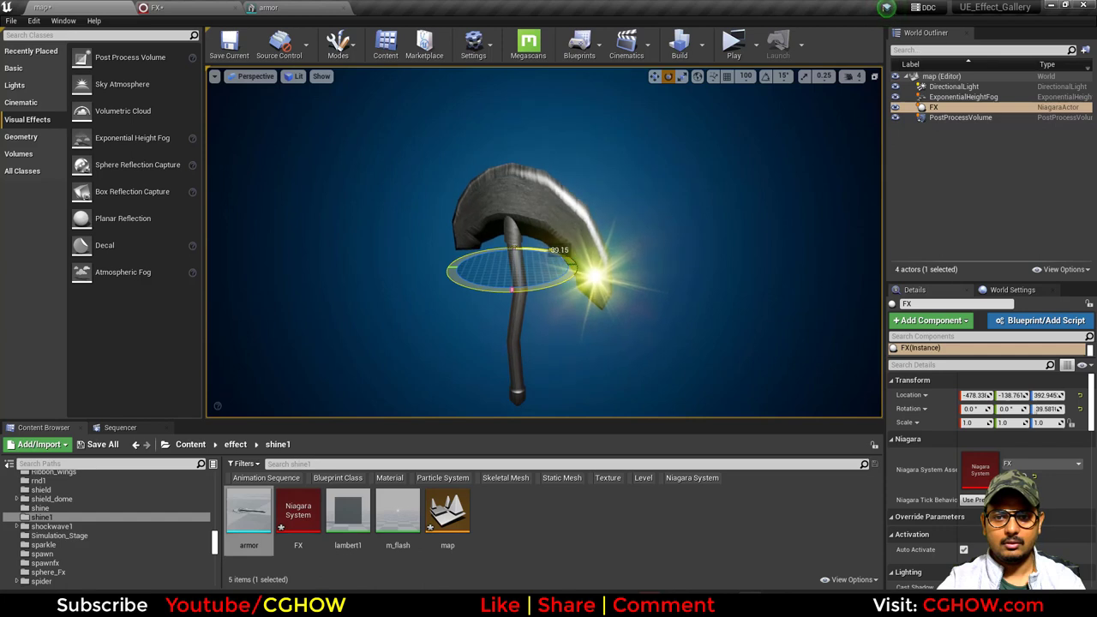
pyautogui.moveTo(491, 249)
pyautogui.mouseDown()
pyautogui.moveTo(477, 251)
pyautogui.moveTo(492, 251)
pyautogui.mouseUp()
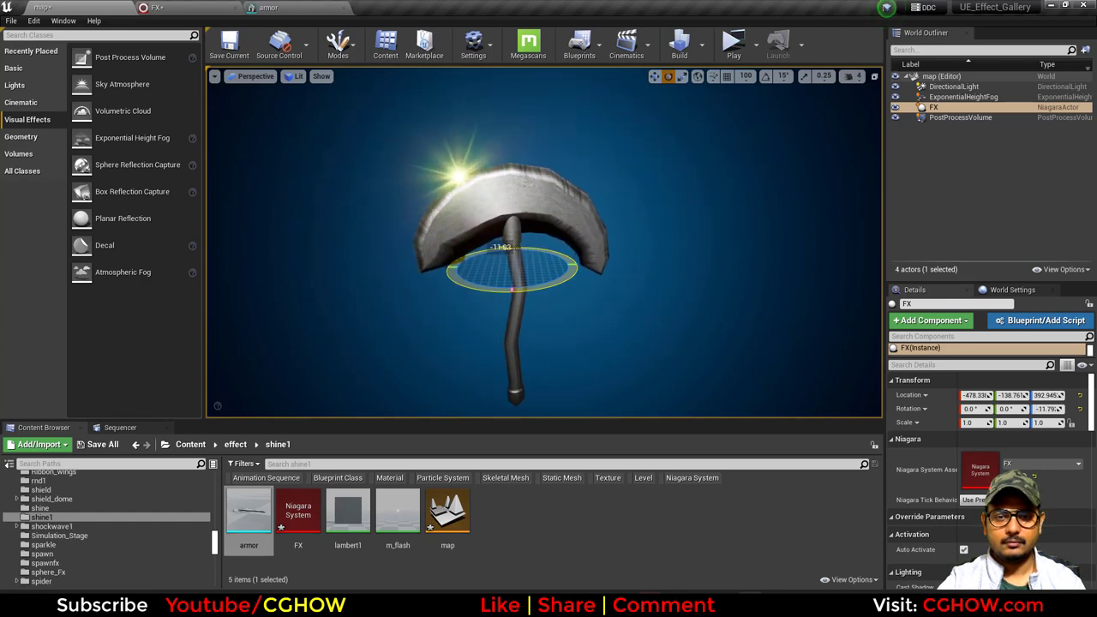
pyautogui.moveTo(518, 249); pyautogui.dragTo(488, 251)
# Copy the Y Scratch Dynamic Input from the original shine emitter's Set Position module
pyautogui.click(214, 7)
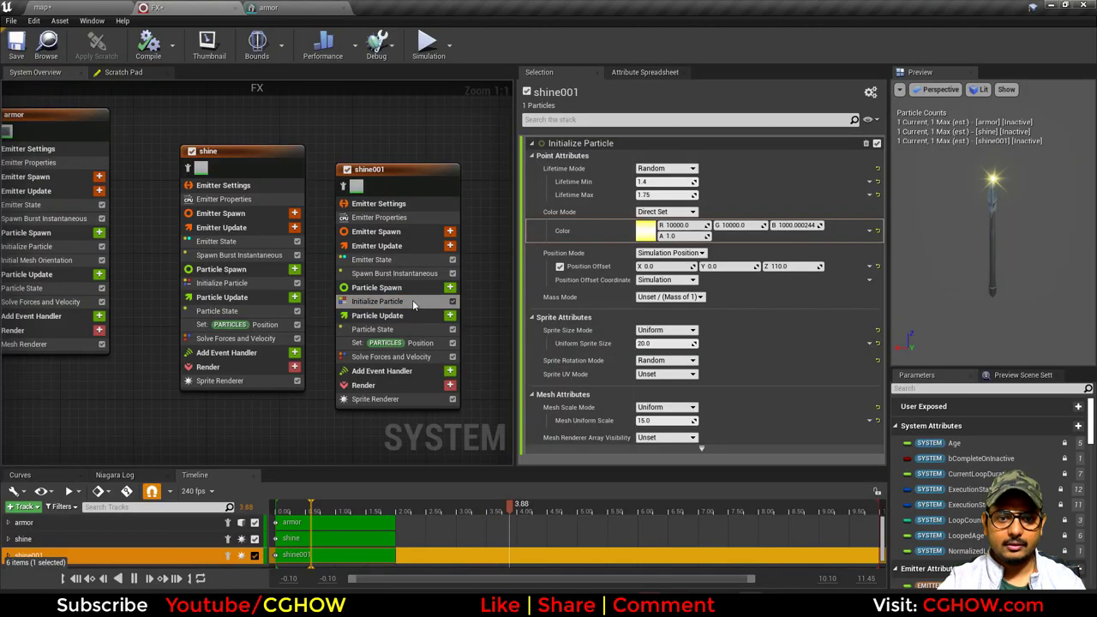
pyautogui.moveTo(251, 301); pyautogui.dragTo(302, 334, button='right')
pyautogui.click(283, 292)
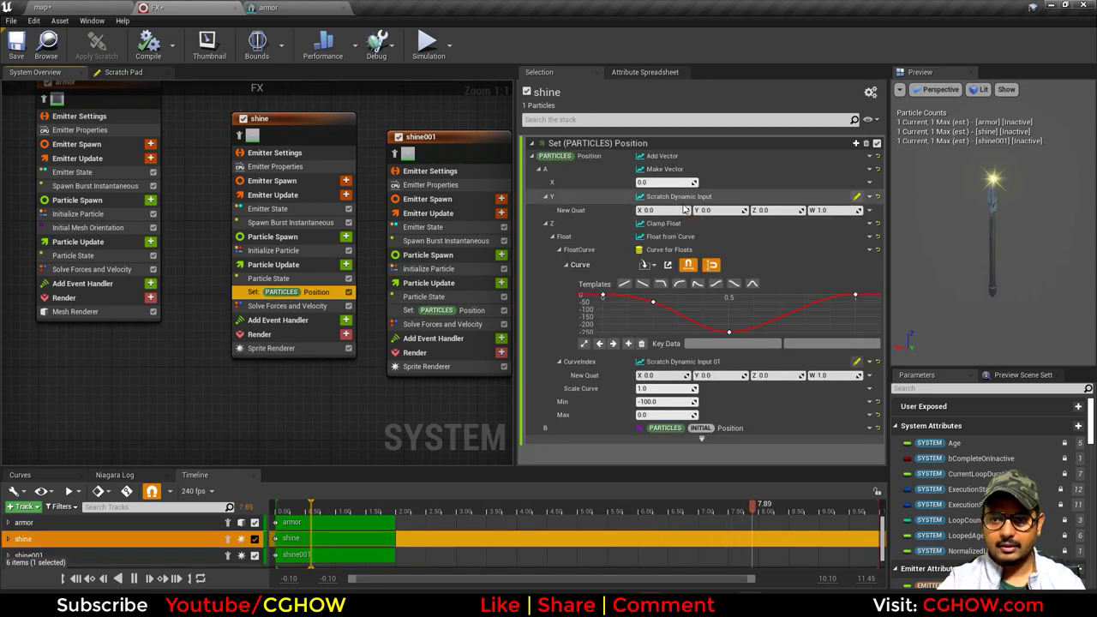
pyautogui.rightClick(675, 198)
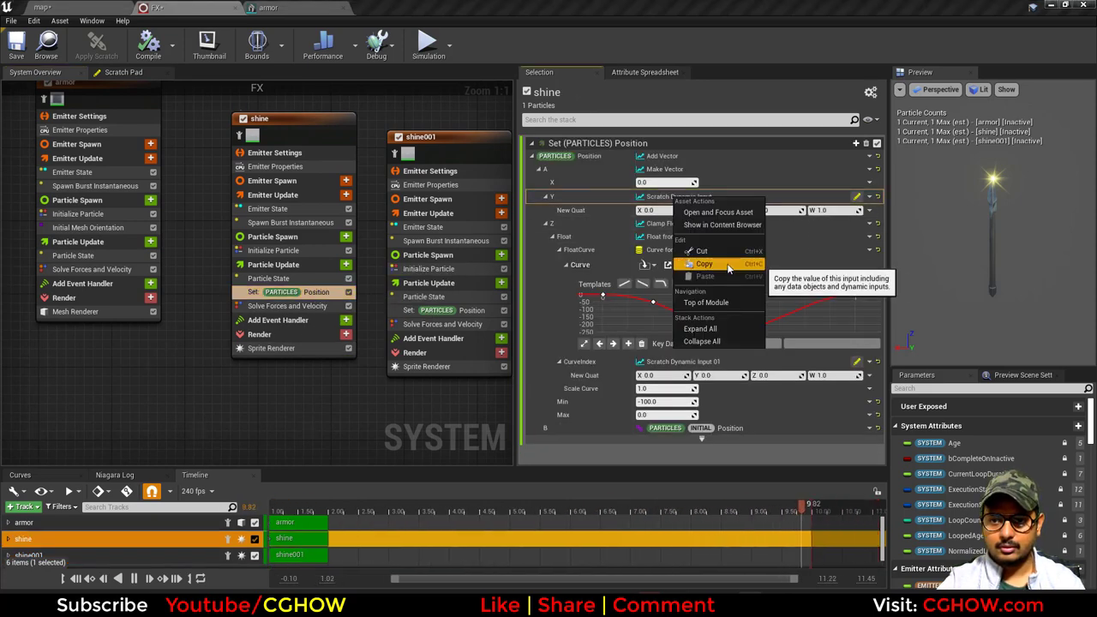
pyautogui.click(728, 268)
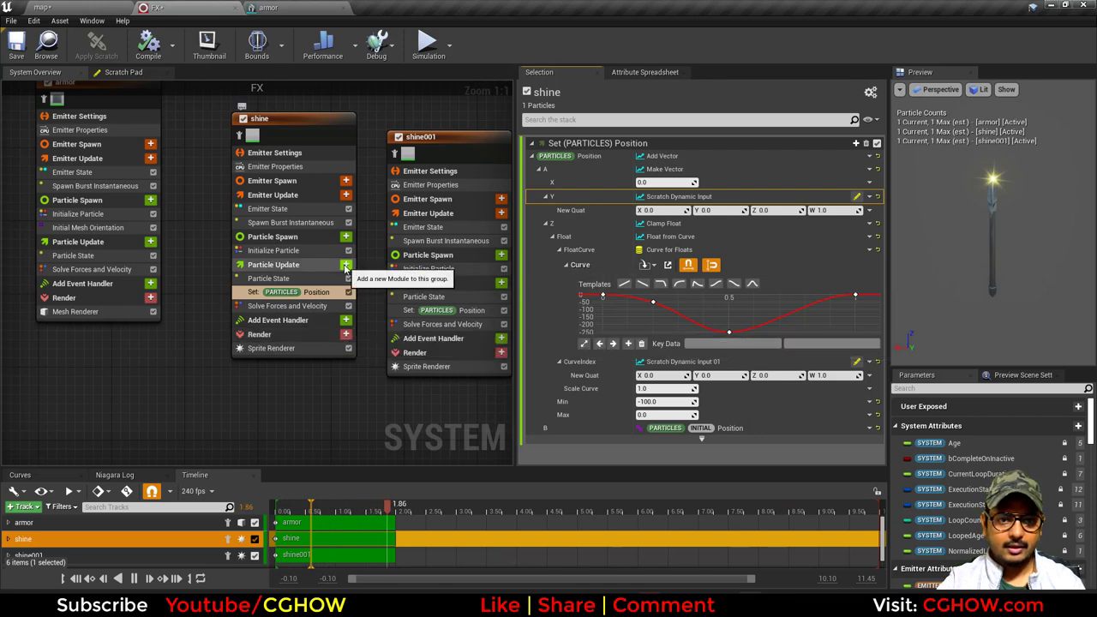
pyautogui.click(346, 267)
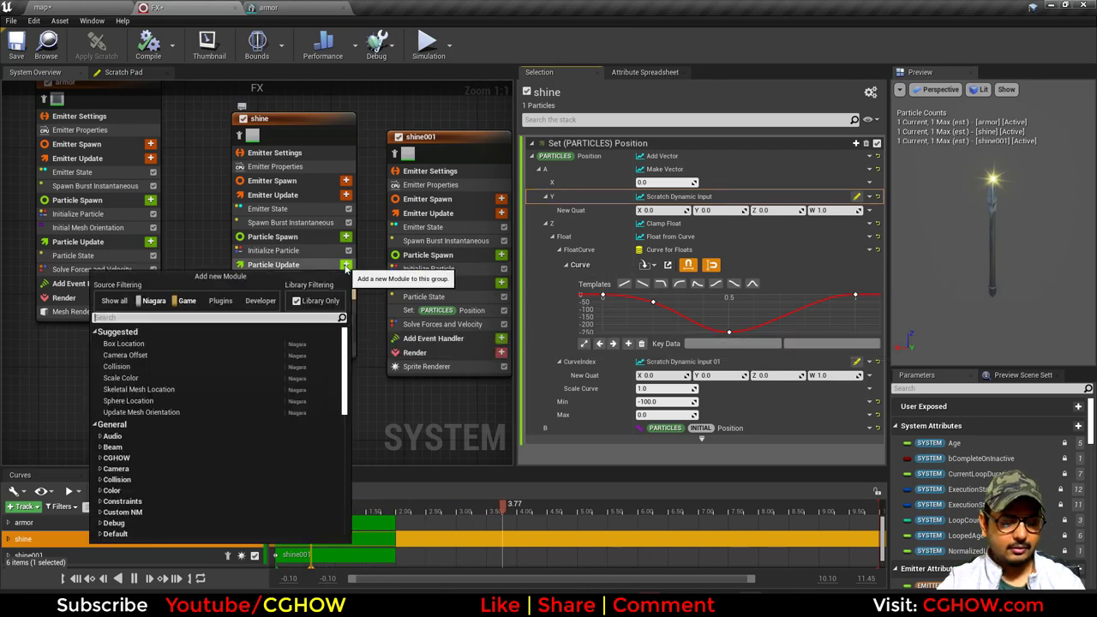
pyautogui.write('rate')
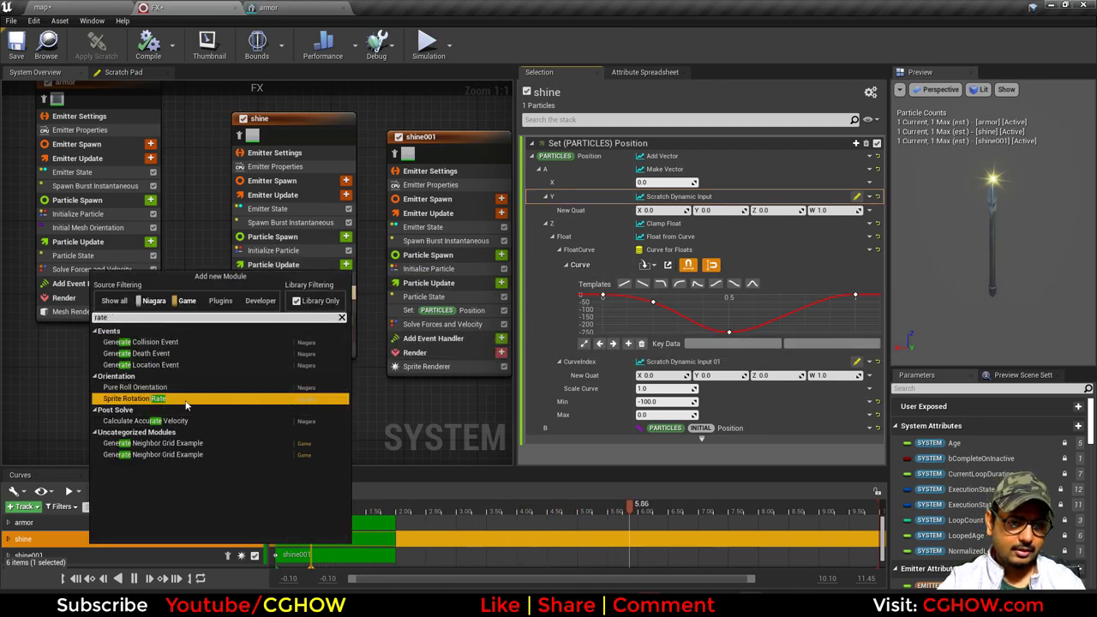
pyautogui.click(360, 305)
# Add a Set Parameters module with a float named SpriteRotation to shine's Particle Update, and paste the copied dynamic input as its value
pyautogui.click(346, 265)
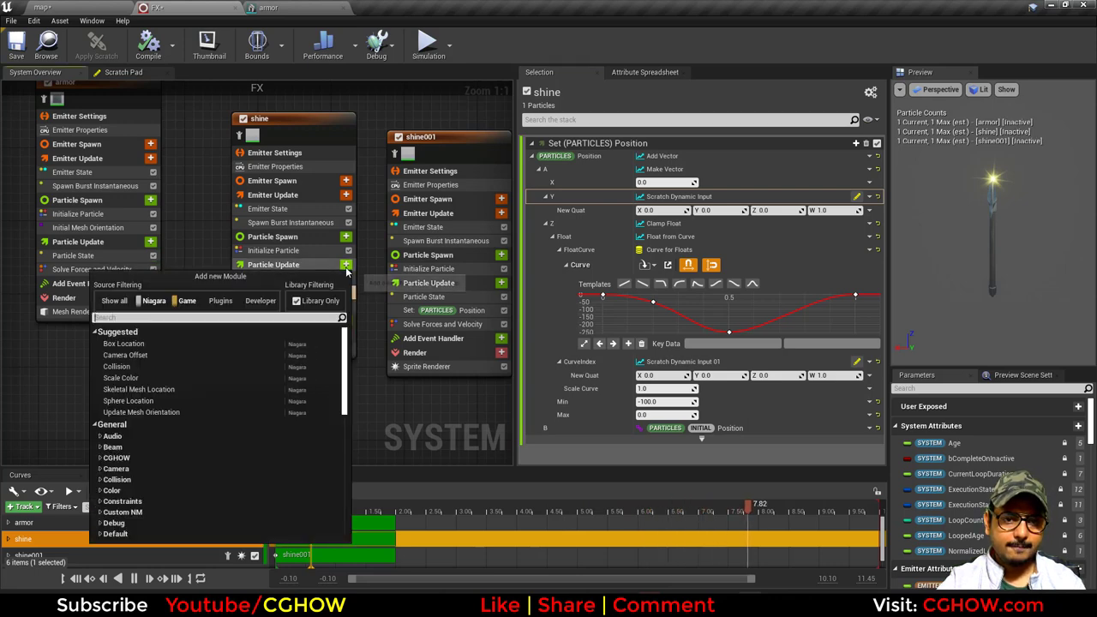
pyautogui.scroll(-4, 218, 452)
pyautogui.scroll(-10, 219, 461)
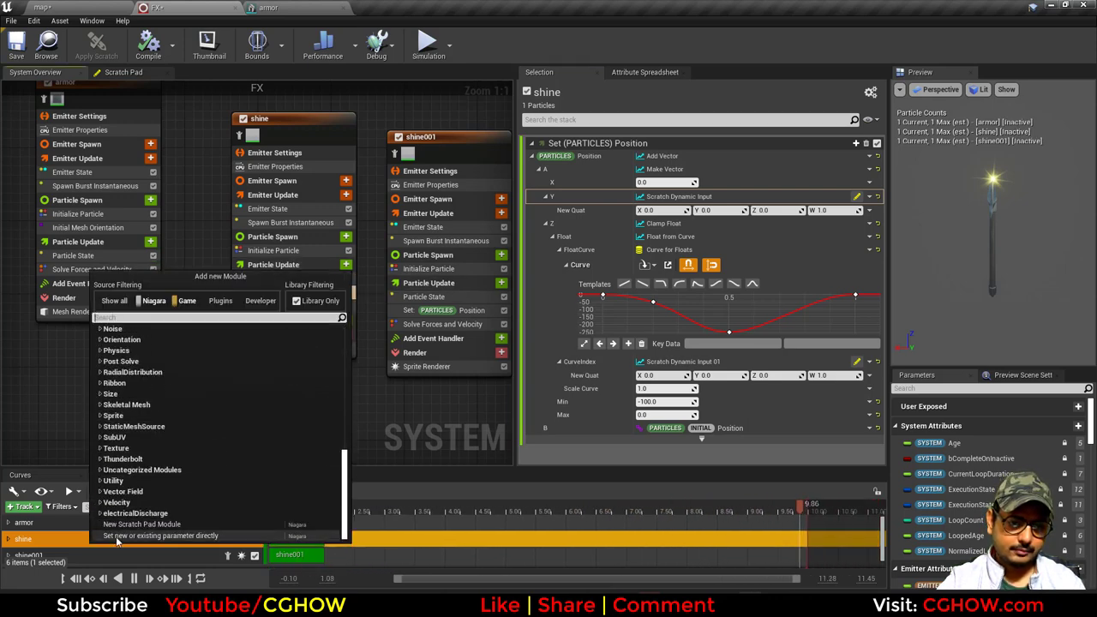
pyautogui.click(171, 523)
pyautogui.click(855, 143)
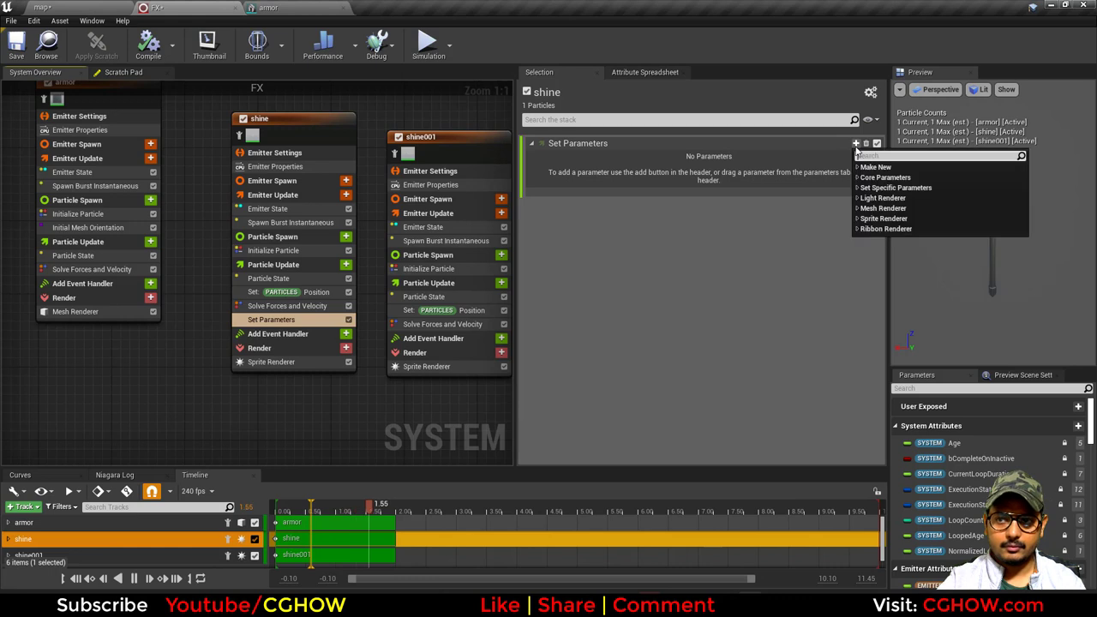
pyautogui.write('flo')
pyautogui.click(882, 189)
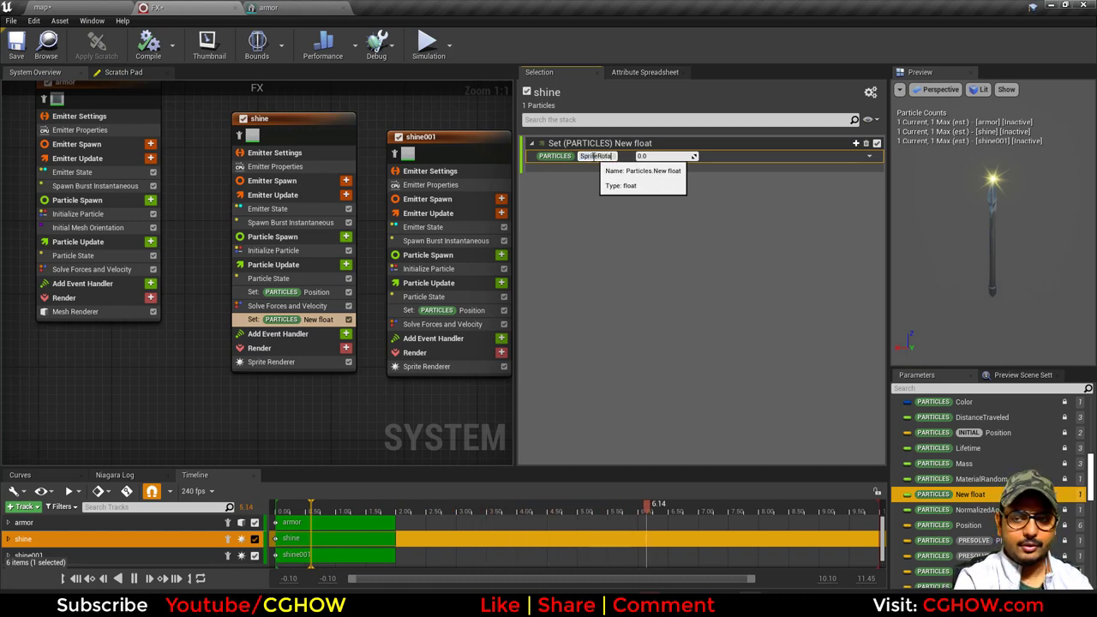
pyautogui.press('Return')
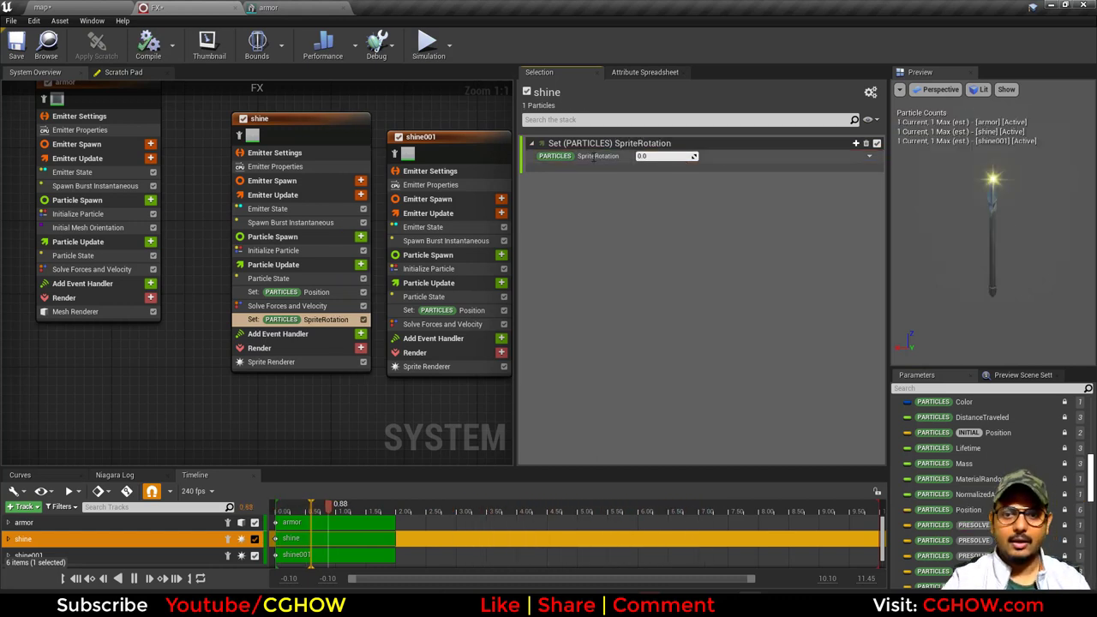
pyautogui.rightClick(721, 160)
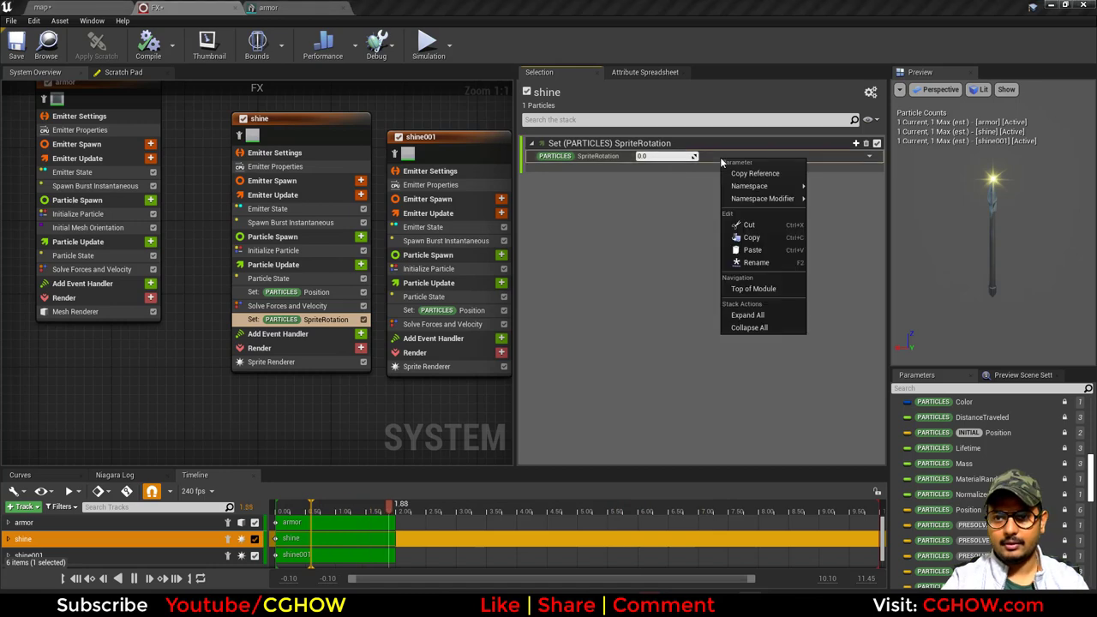
pyautogui.click(760, 251)
# Rotate the FX actor in the level and zoom in to examine how the shine sprite turns along the blade
pyautogui.click(80, 6)
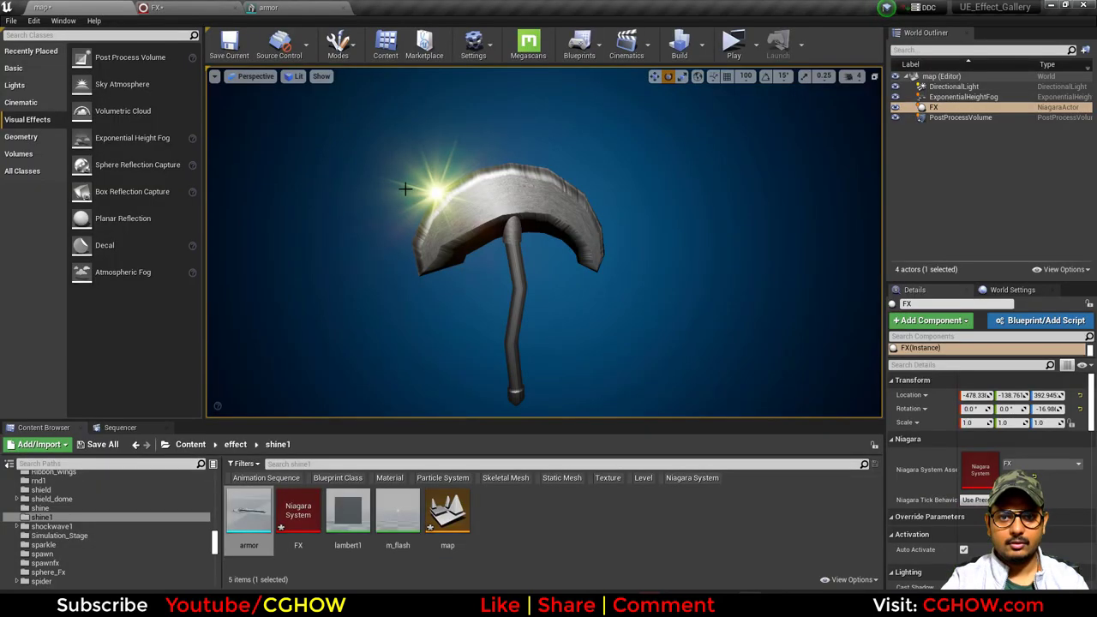
pyautogui.press('g')
pyautogui.moveTo(542, 287); pyautogui.dragTo(506, 260)
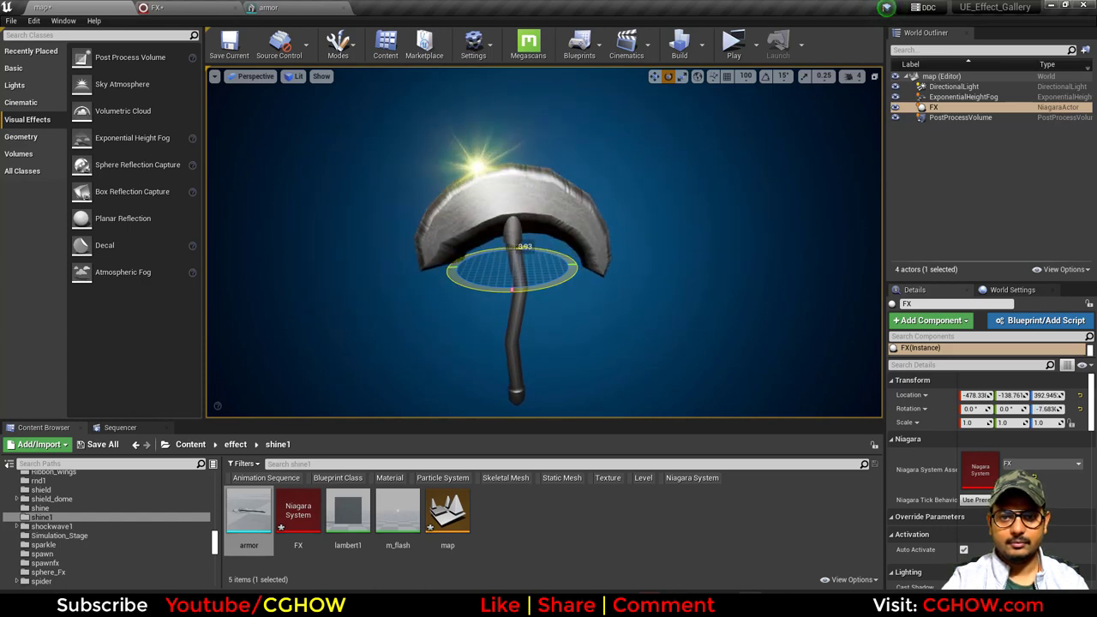
pyautogui.keyDown('alt'); pyautogui.moveTo(581, 343); pyautogui.dragTo(625, 344, button='right'); pyautogui.keyUp('alt')
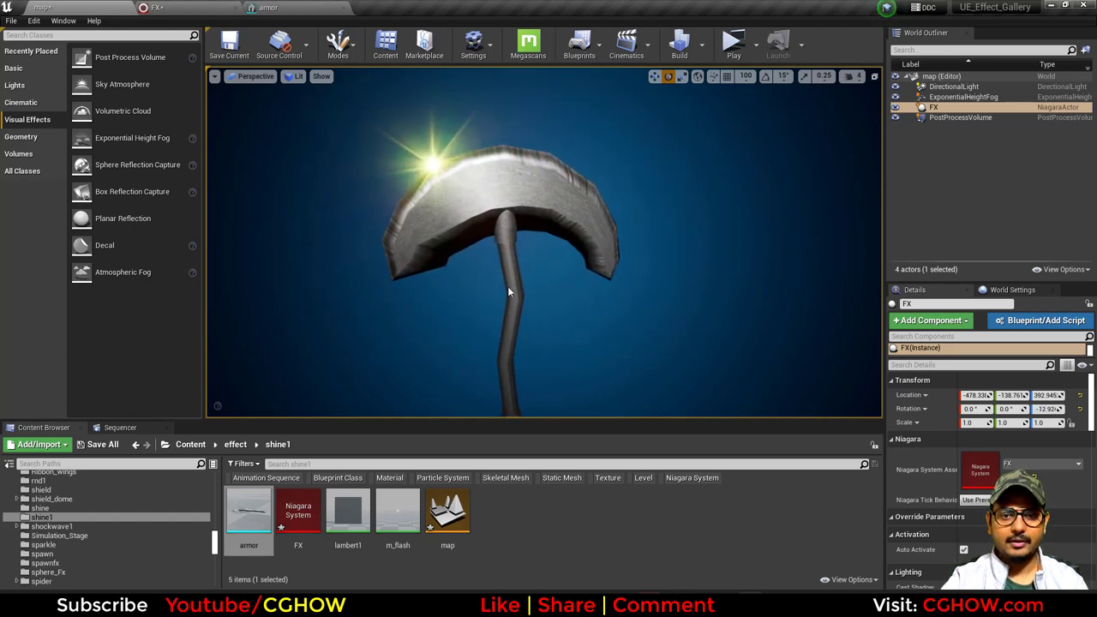
pyautogui.press('g')
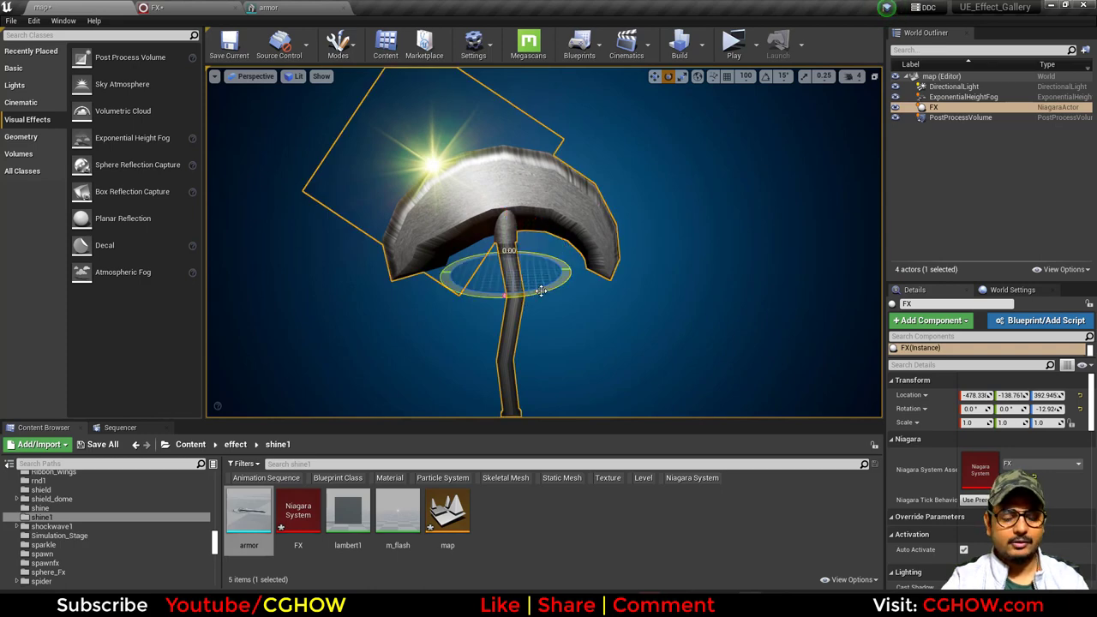